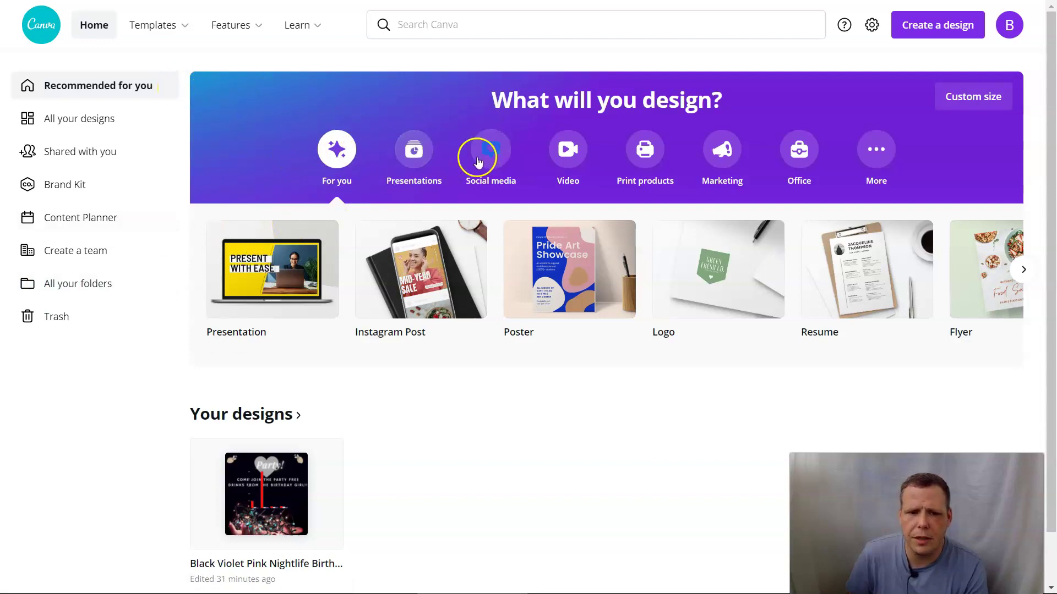
Create a blank Your Story design from the social media formats.
{"action": "left_click", "coordinate": [486, 159]}
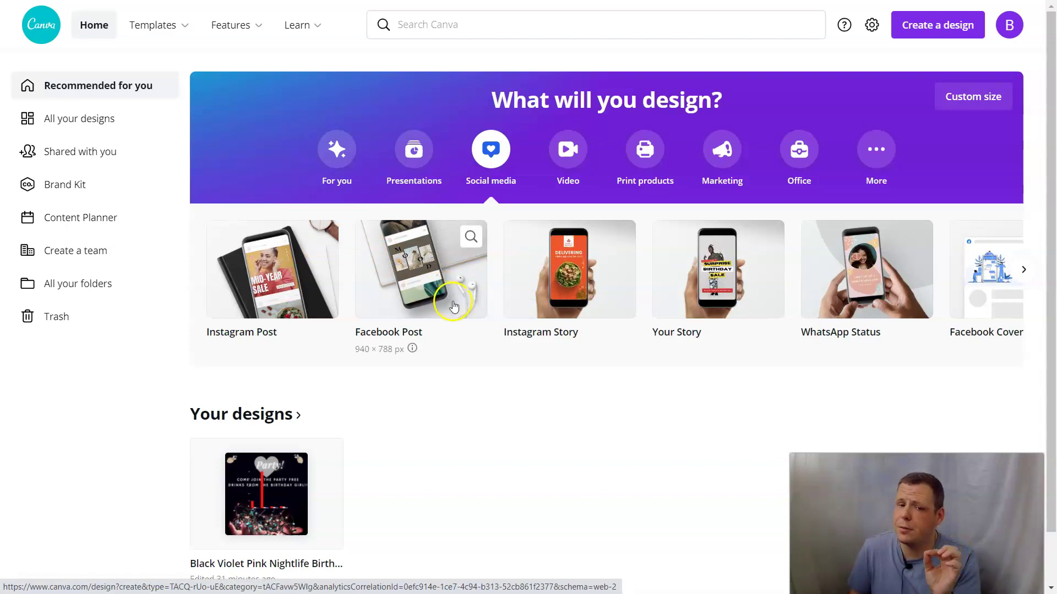
{"action": "left_click", "coordinate": [571, 266]}
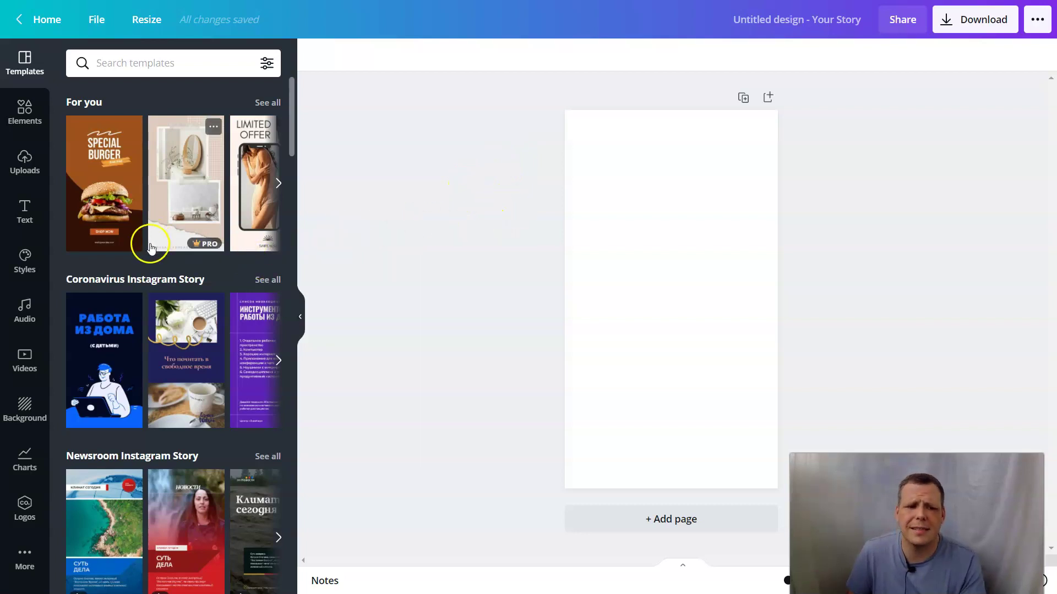
Look through the suggested story template categories.
{"action": "scroll", "coordinate": [148, 243], "scroll_direction": "down", "scroll_amount": 1}
{"action": "scroll", "coordinate": [165, 243], "scroll_direction": "down", "scroll_amount": 2}
{"action": "scroll", "coordinate": [172, 243], "scroll_direction": "down", "scroll_amount": 1}
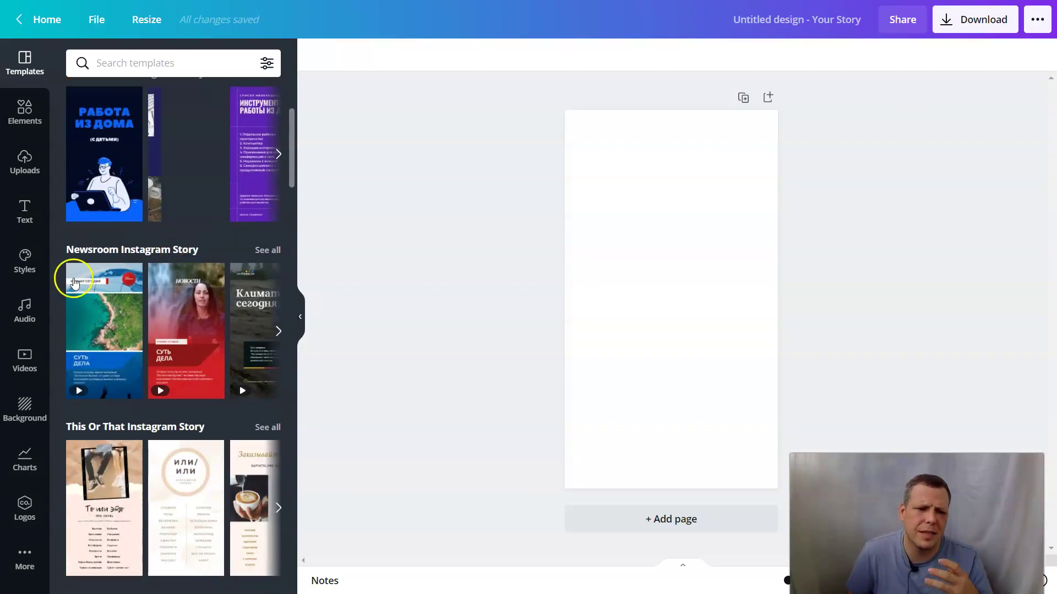
{"action": "scroll", "coordinate": [223, 262], "scroll_direction": "down", "scroll_amount": 2}
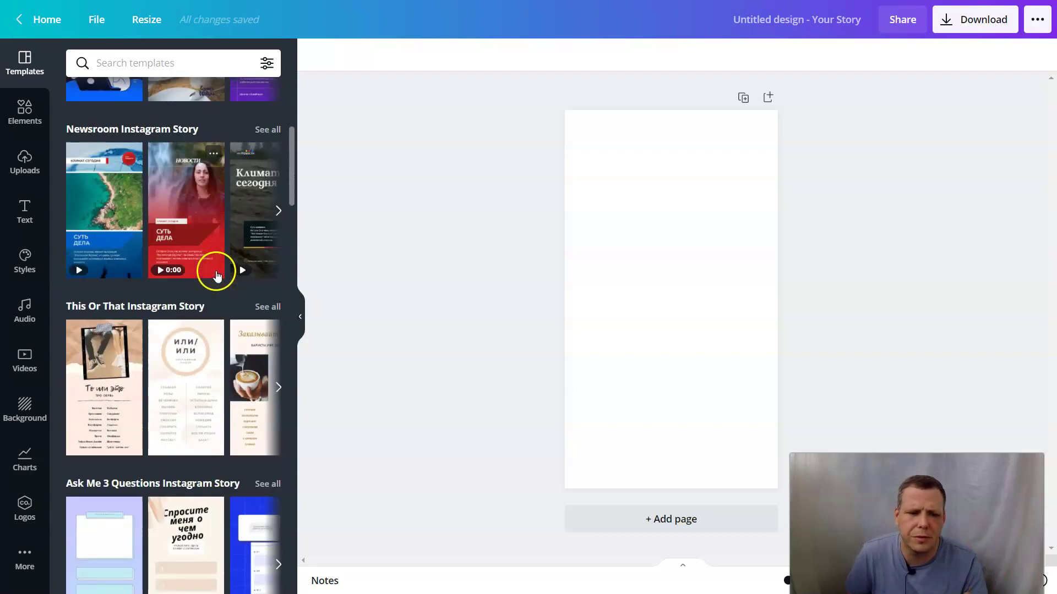
{"action": "scroll", "coordinate": [188, 318], "scroll_direction": "down", "scroll_amount": 2}
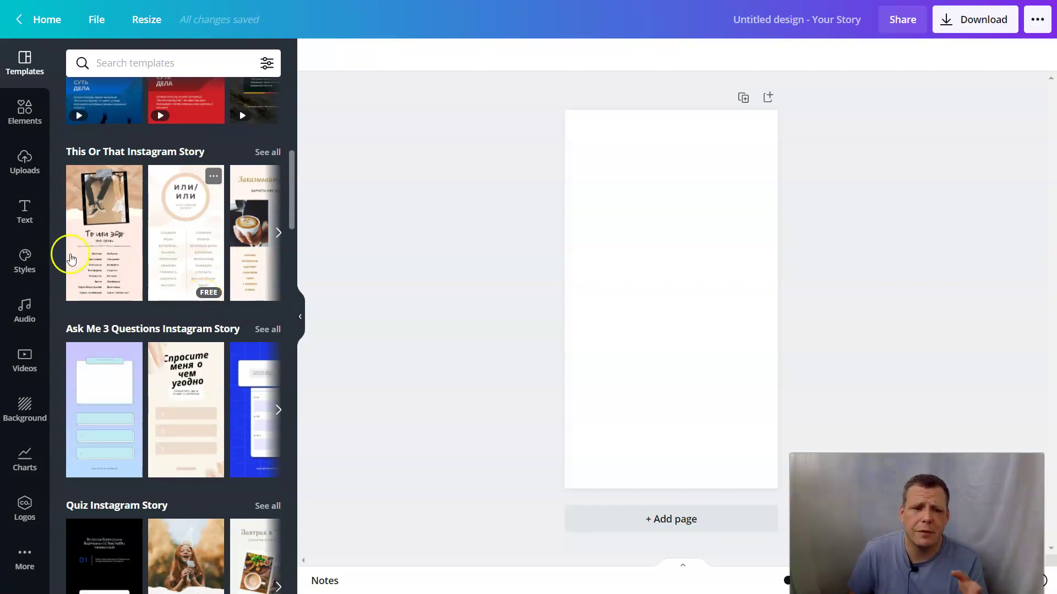
{"action": "scroll", "coordinate": [167, 246], "scroll_direction": "up", "scroll_amount": 7}
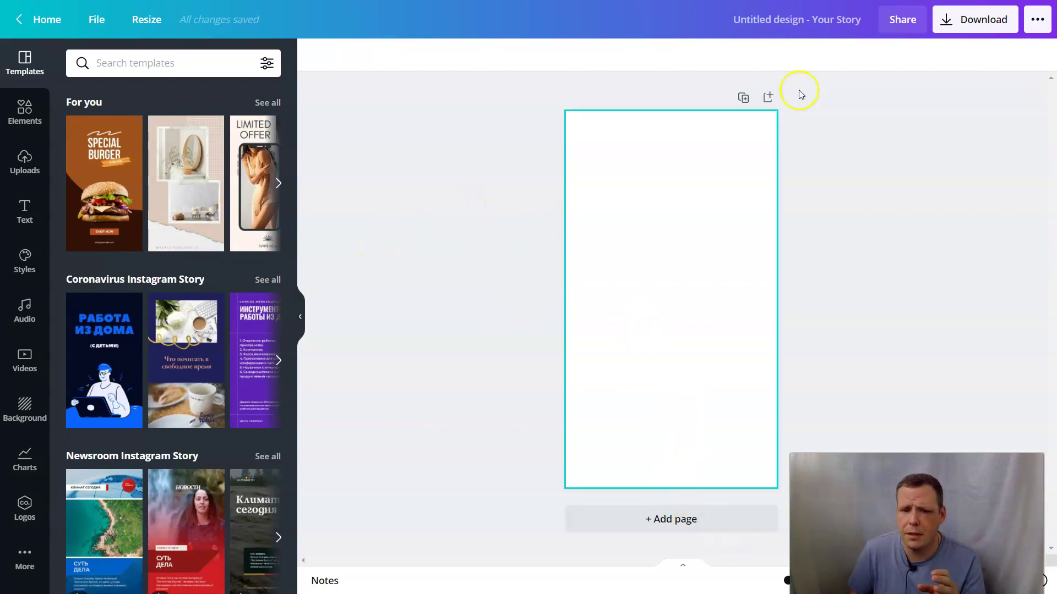
Select the blank page and fill it with the turquoise water and rocky shore background from the Landscapes collection.
{"action": "left_click", "coordinate": [679, 269]}
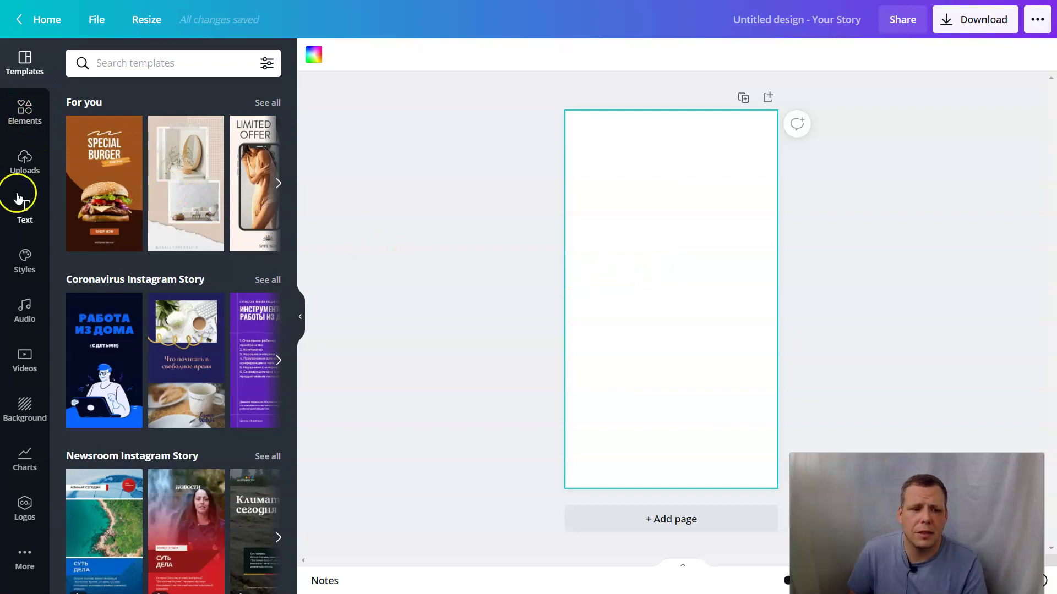
{"action": "left_click", "coordinate": [25, 406]}
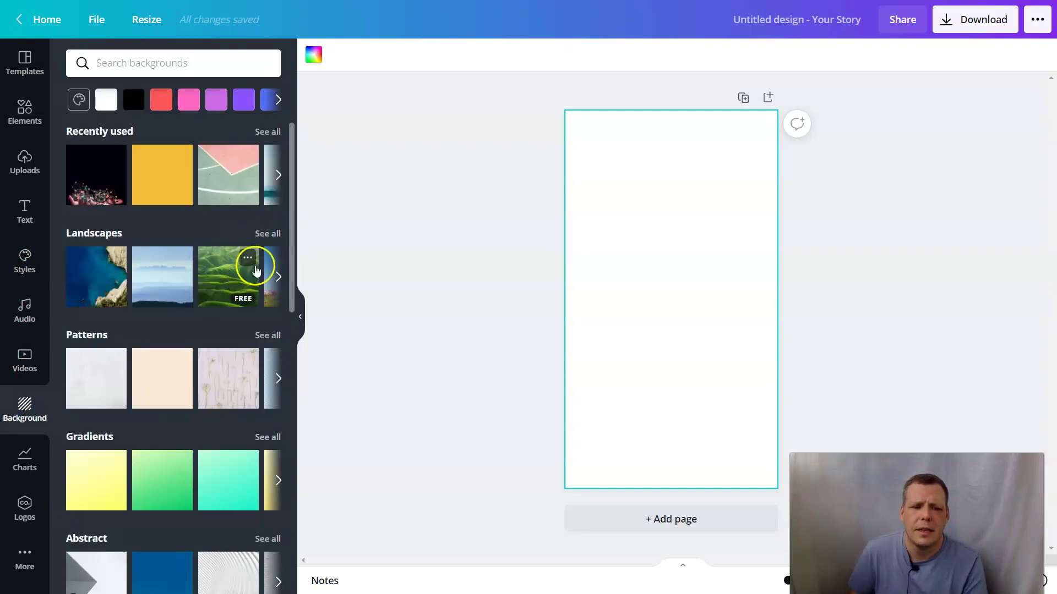
{"action": "left_click", "coordinate": [270, 235]}
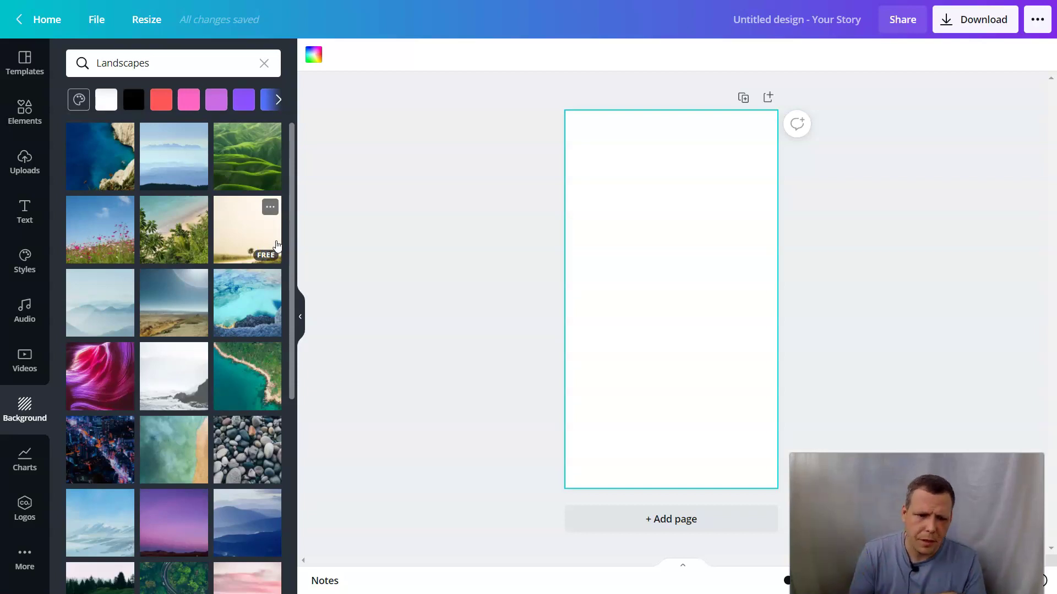
{"action": "left_click", "coordinate": [266, 303]}
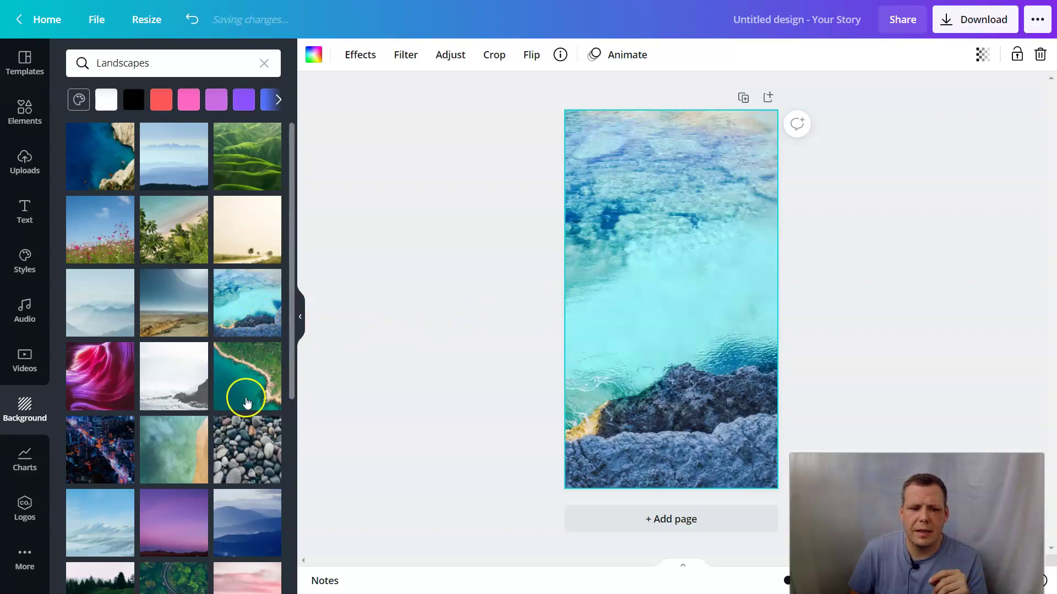
Examine the remaining backgrounds in the Landscapes collection.
{"action": "scroll", "coordinate": [253, 468], "scroll_direction": "down", "scroll_amount": 10}
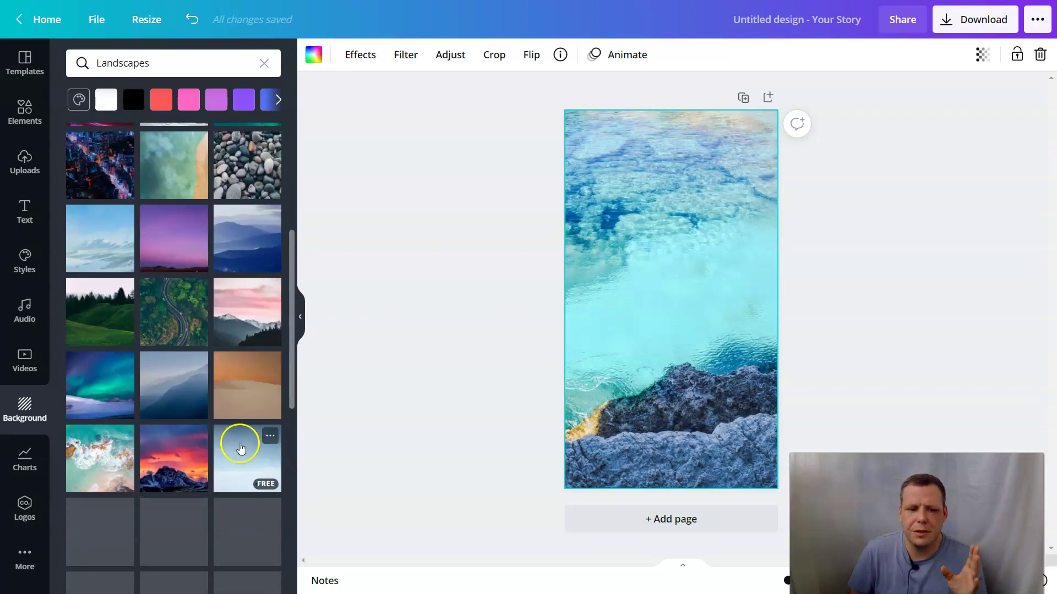
{"action": "scroll", "coordinate": [246, 449], "scroll_direction": "down", "scroll_amount": 2}
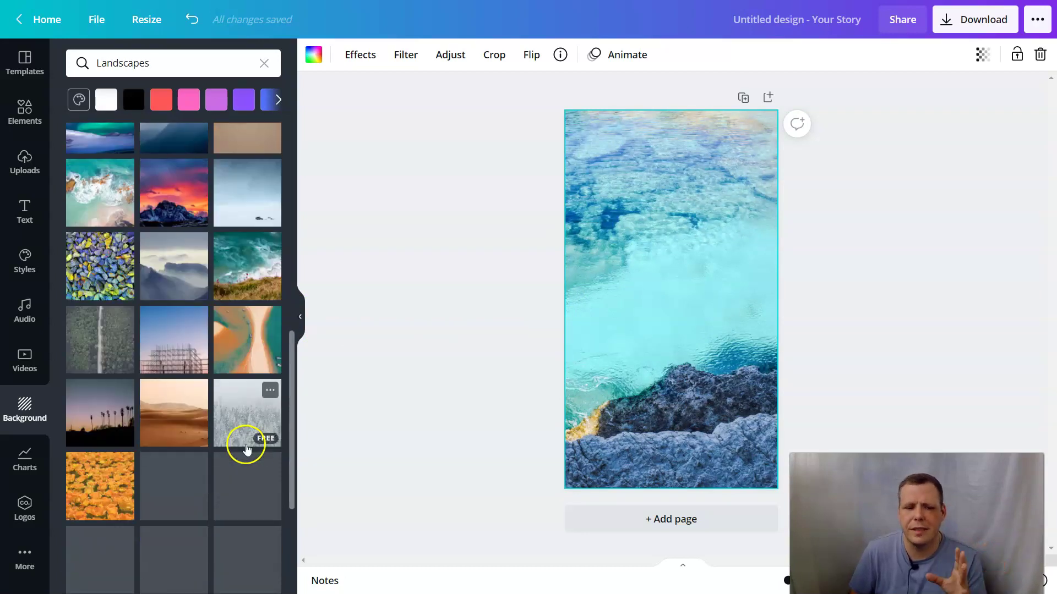
{"action": "scroll", "coordinate": [261, 451], "scroll_direction": "down", "scroll_amount": 3}
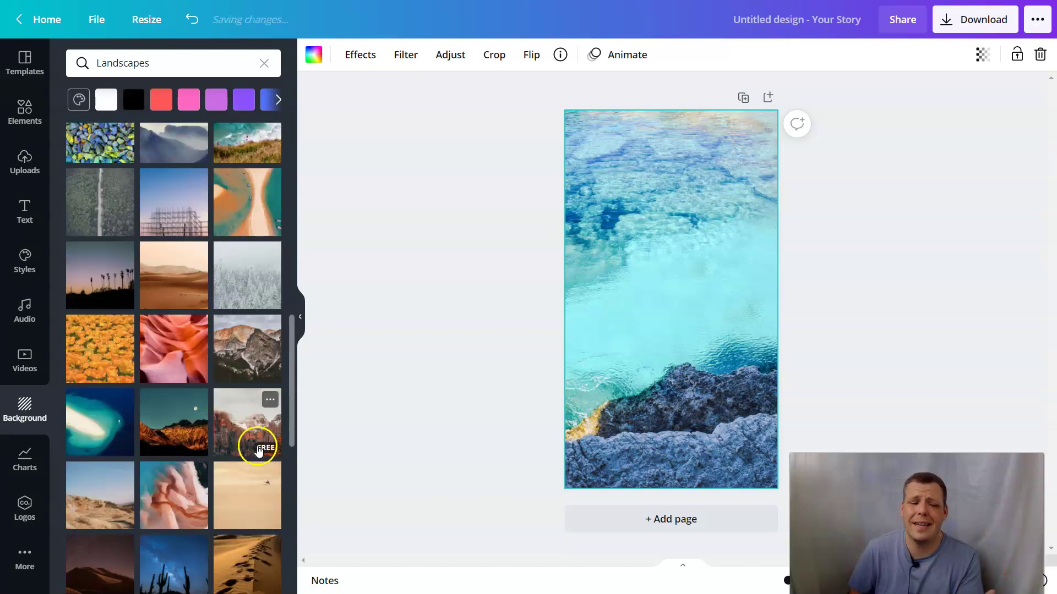
{"action": "scroll", "coordinate": [239, 446], "scroll_direction": "down", "scroll_amount": 3}
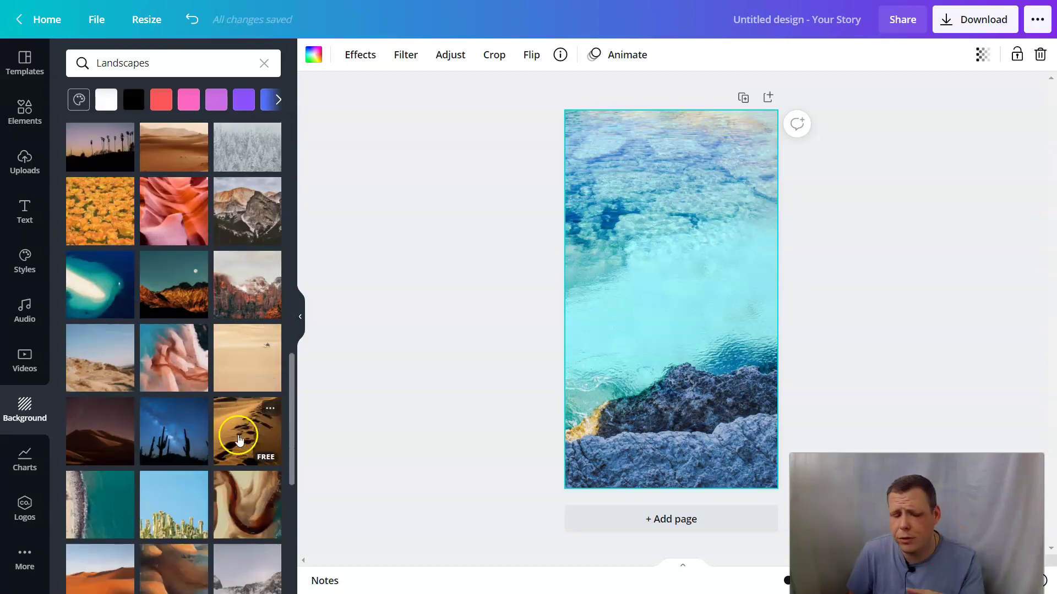
{"action": "scroll", "coordinate": [238, 439], "scroll_direction": "down", "scroll_amount": 4}
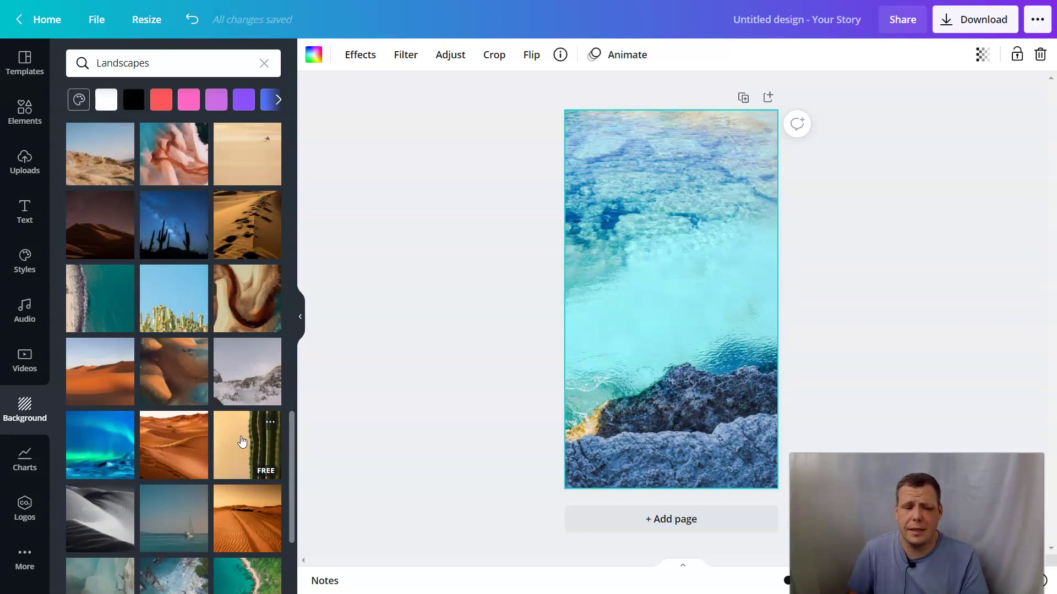
{"action": "scroll", "coordinate": [238, 438], "scroll_direction": "down", "scroll_amount": 5}
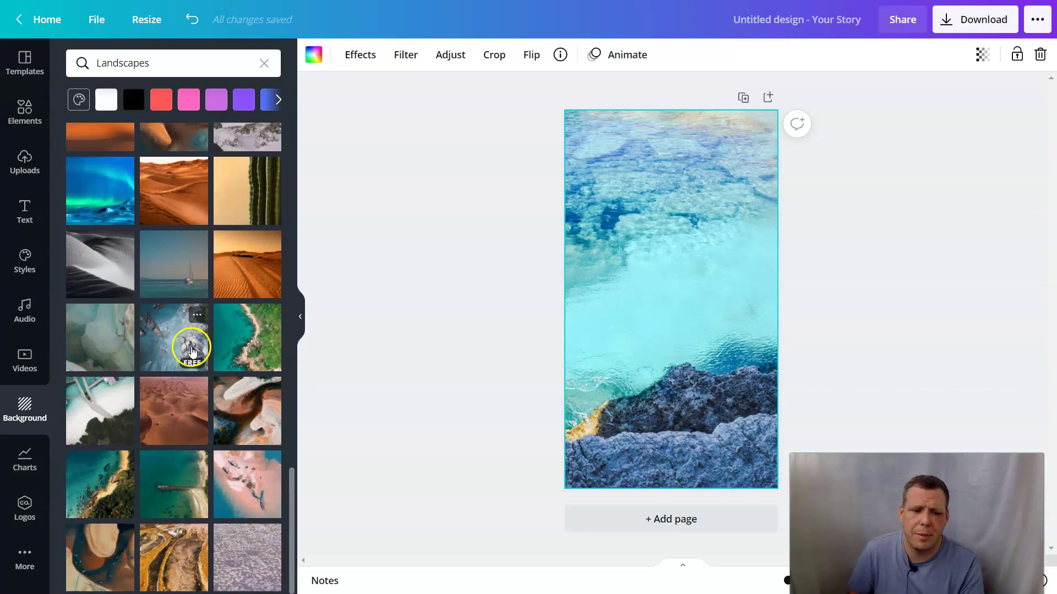
{"action": "scroll", "coordinate": [208, 333], "scroll_direction": "up", "scroll_amount": 3}
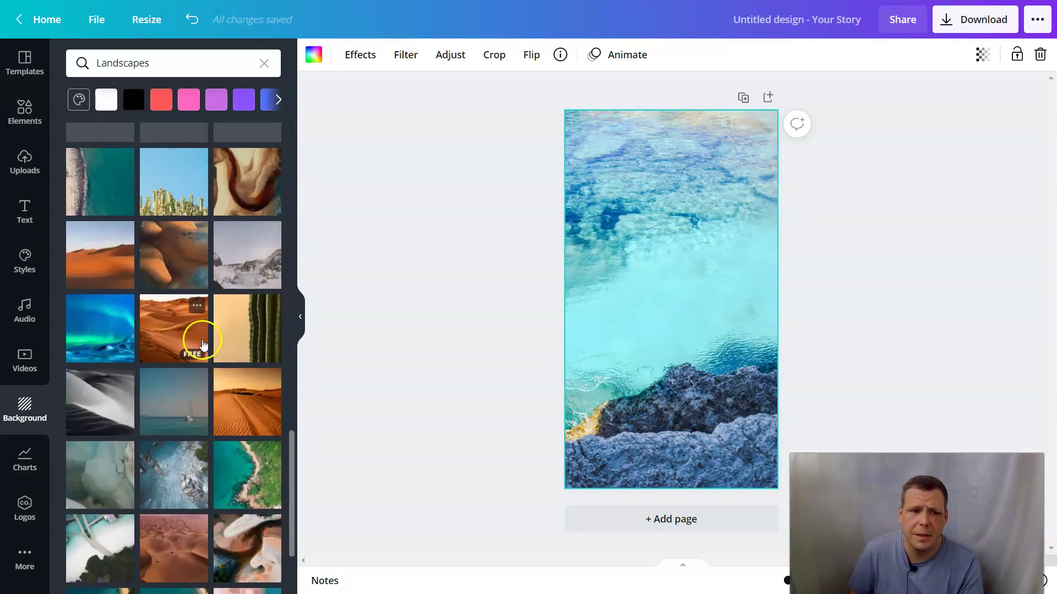
Search the backgrounds for "Mountain landscapes" in place of the current search term.
{"action": "left_click", "coordinate": [182, 68]}
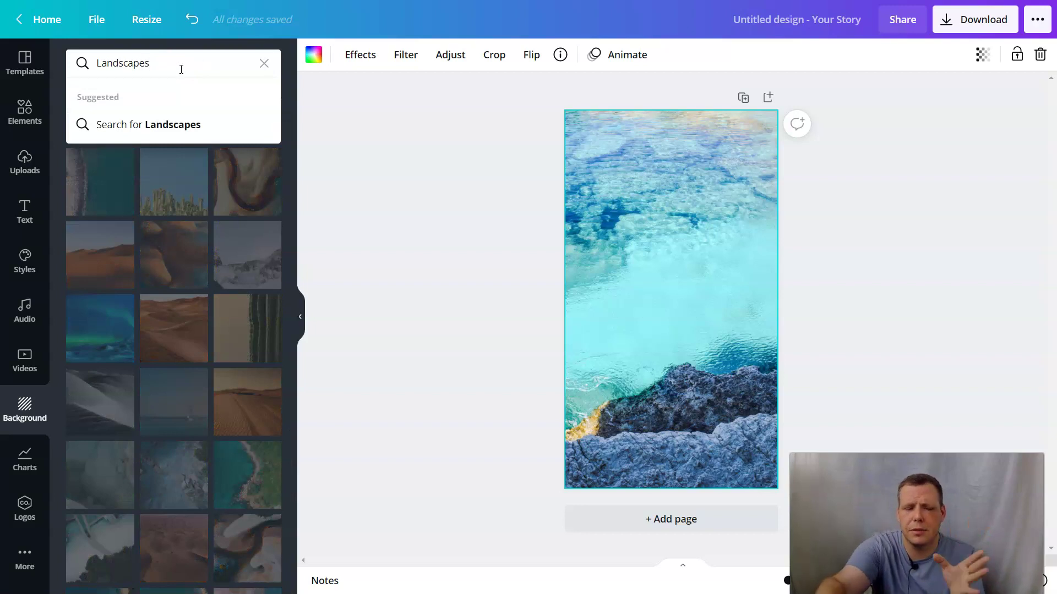
{"action": "key", "text": "BackSpace"}
{"action": "key", "text": "BackSpace"}
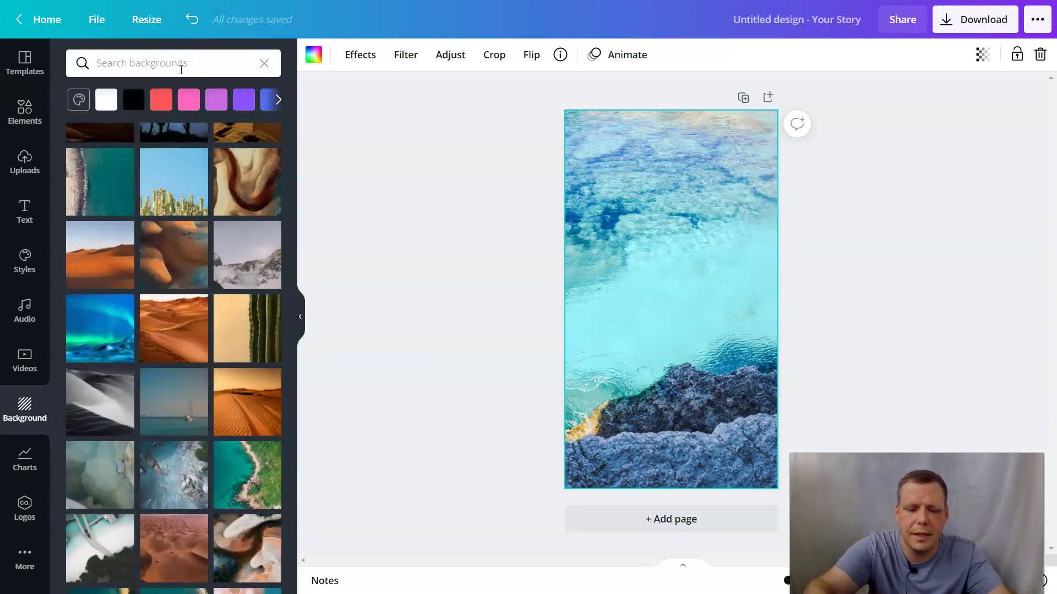
{"action": "type", "text": "Mountain landscapes"}
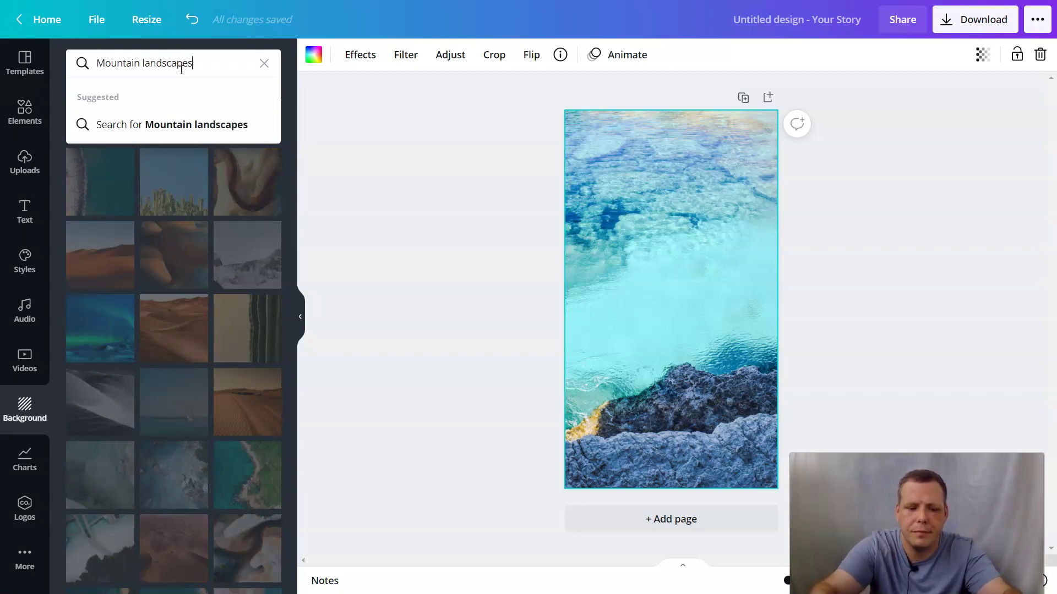
{"action": "key", "text": "Return"}
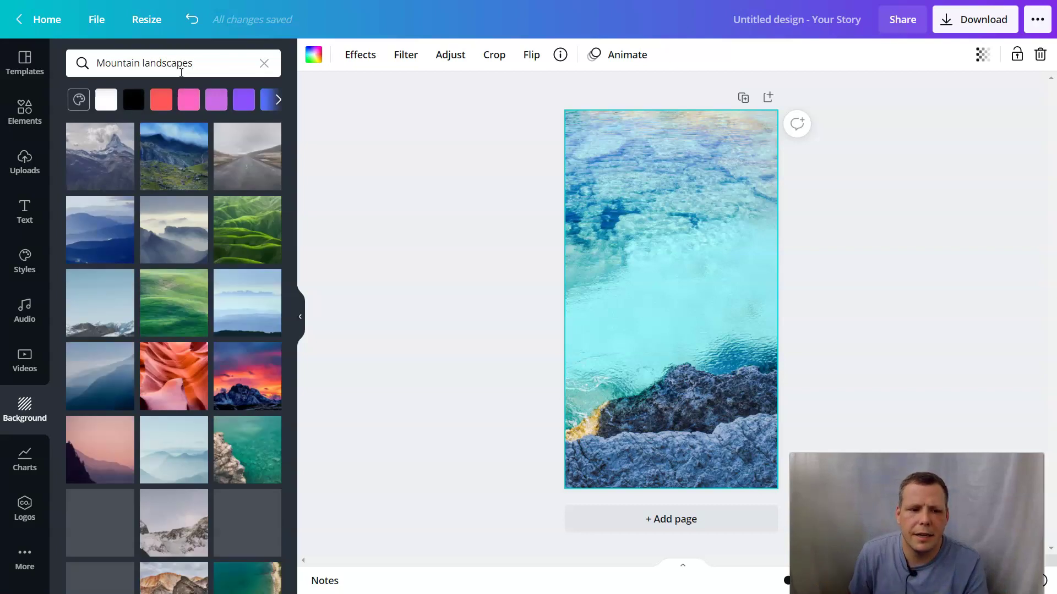
Try the cloudy, rocky hillside background, and replace it with the sunlit snowy peak under a crescent moon.
{"action": "left_click", "coordinate": [167, 166]}
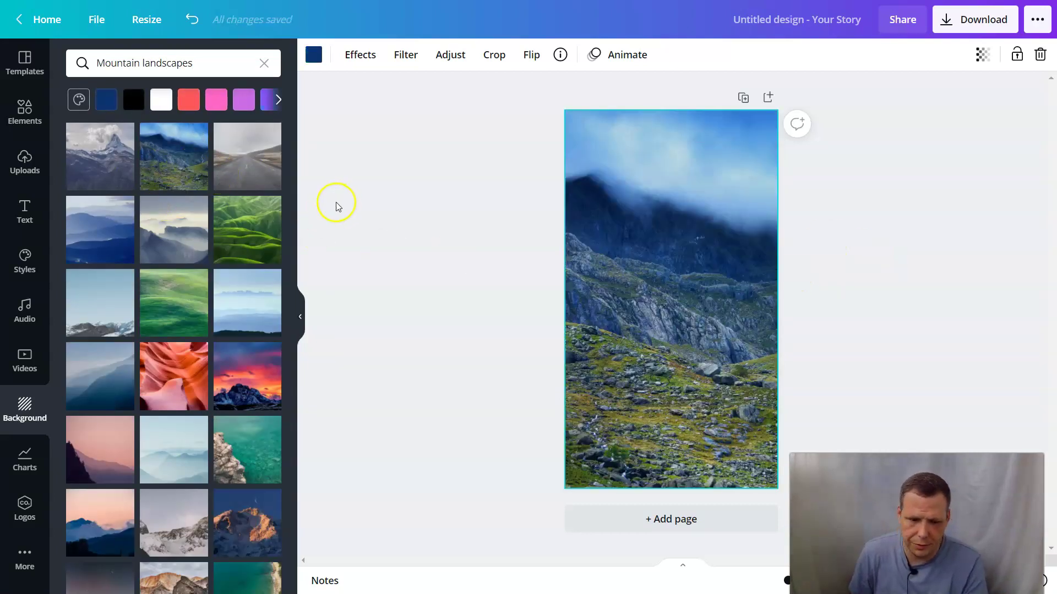
{"action": "scroll", "coordinate": [118, 377], "scroll_direction": "down", "scroll_amount": 3}
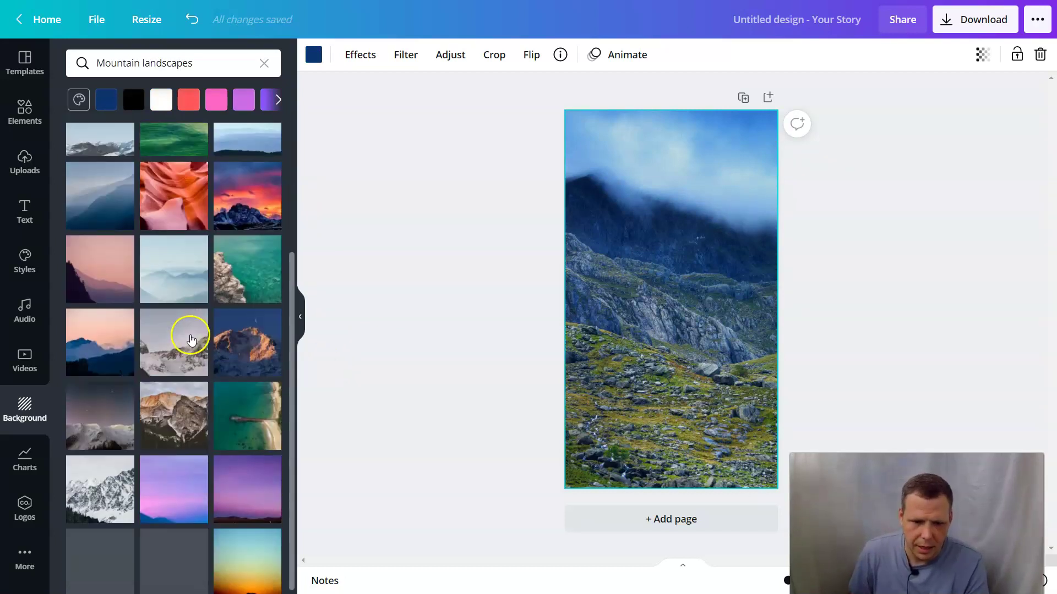
{"action": "left_click", "coordinate": [269, 346]}
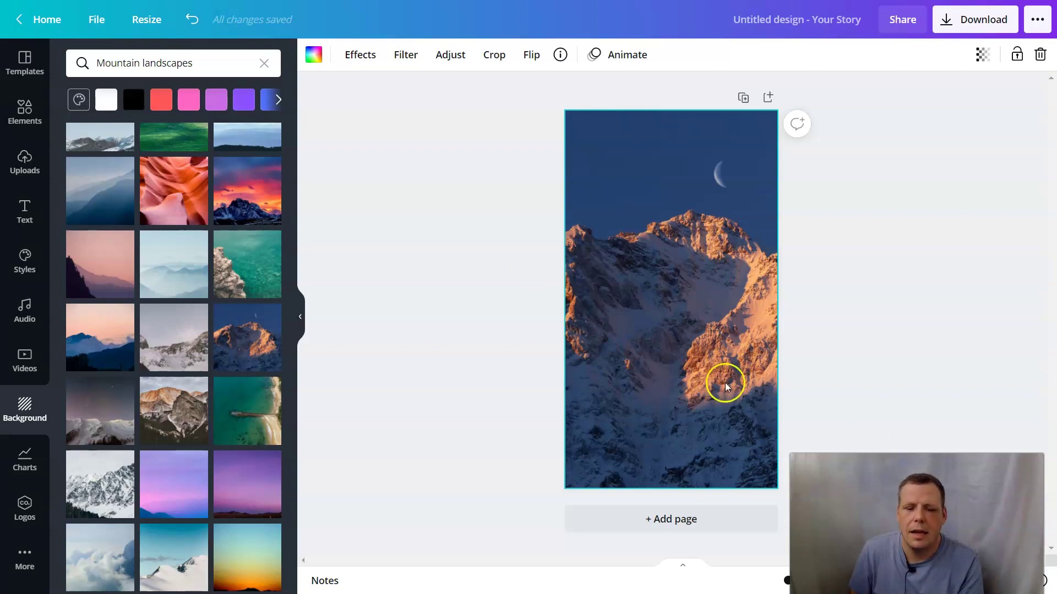
Add a second page and give it the background of a dark snowy mountain under a pink and orange sunset.
{"action": "left_click", "coordinate": [719, 520]}
{"action": "left_click", "coordinate": [235, 212]}
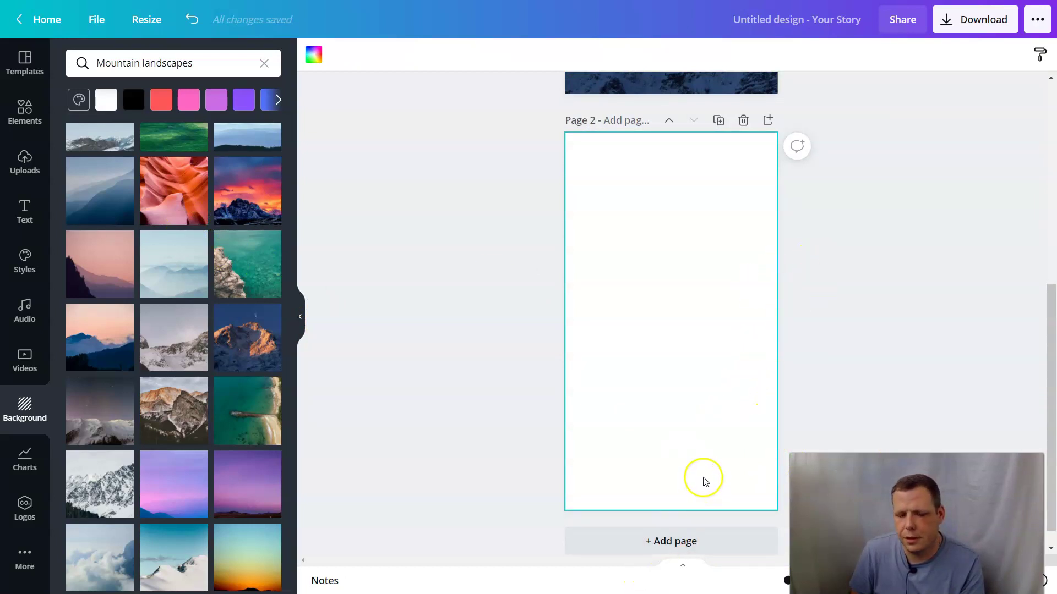
{"action": "left_click", "coordinate": [258, 197]}
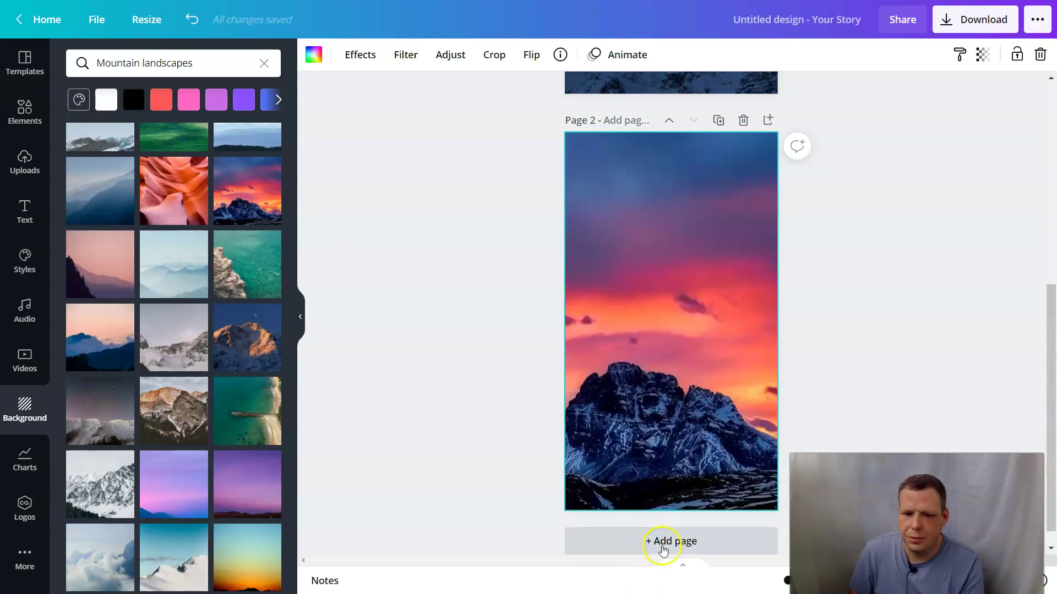
Add a third page and give it the background of brown rocky cliffs above a dark forest.
{"action": "left_click", "coordinate": [661, 541]}
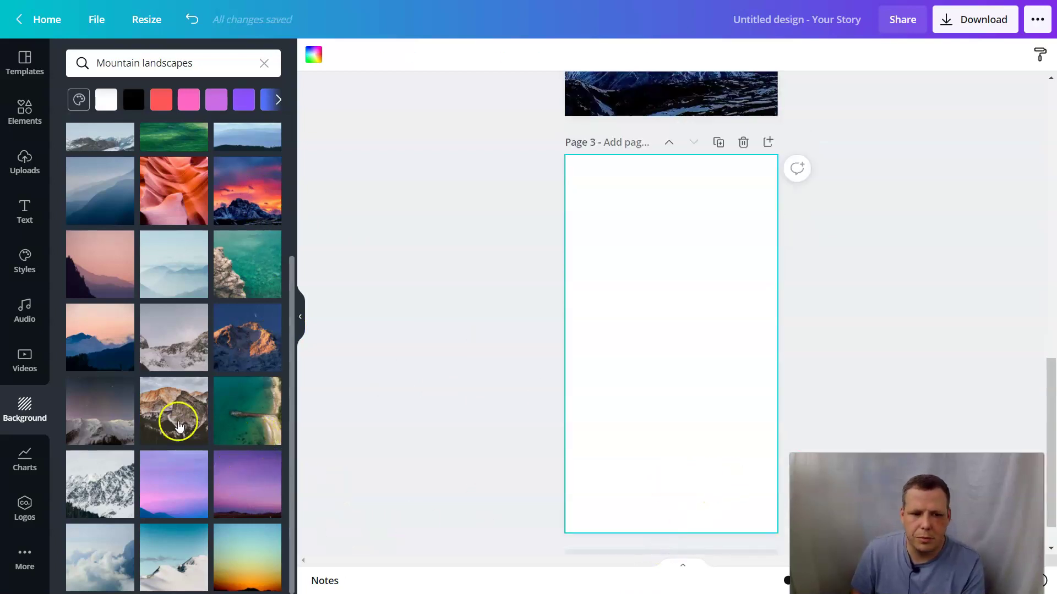
{"action": "left_click", "coordinate": [184, 422]}
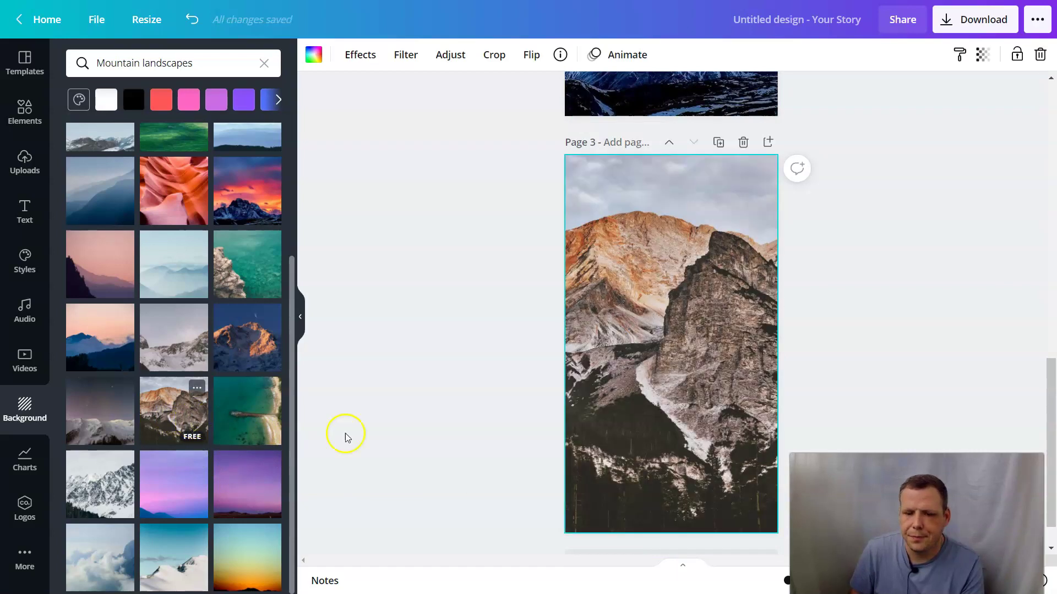
{"action": "scroll", "coordinate": [817, 347], "scroll_direction": "up", "scroll_amount": 15}
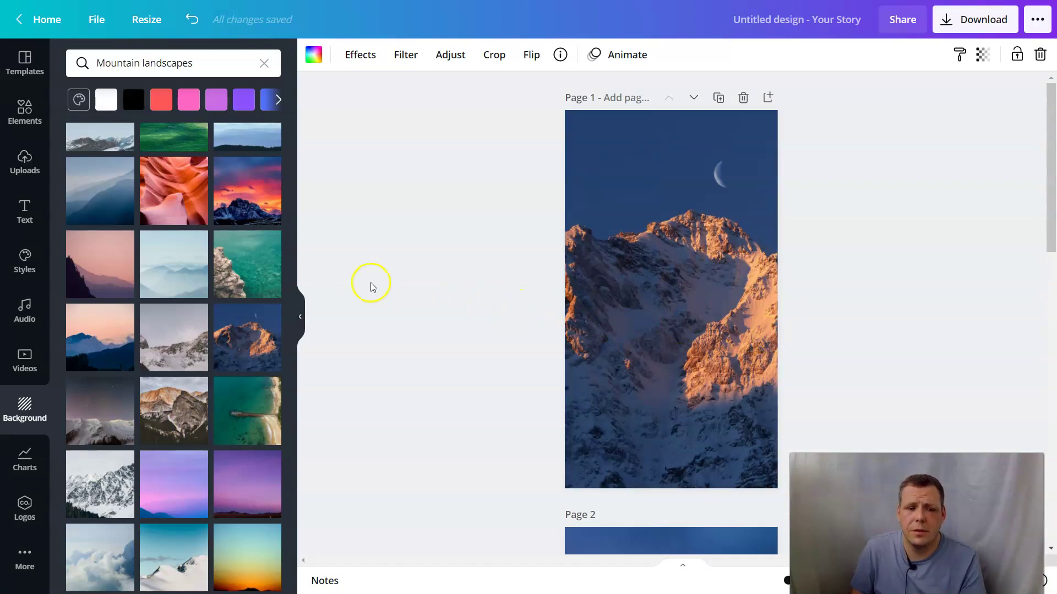
Search the story templates for "travel".
{"action": "left_click", "coordinate": [26, 61]}
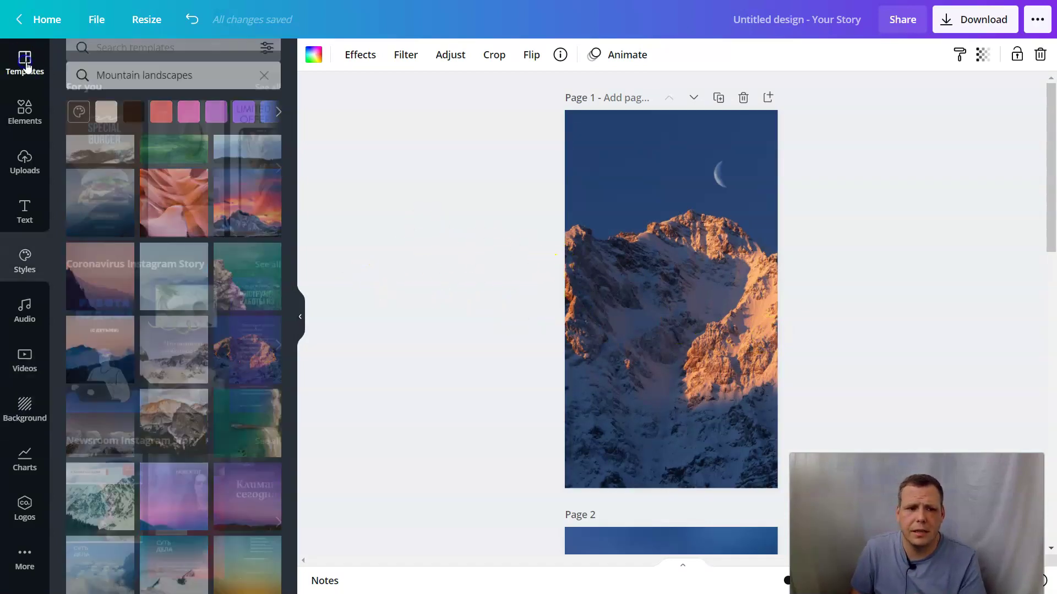
{"action": "scroll", "coordinate": [228, 277], "scroll_direction": "down", "scroll_amount": 5}
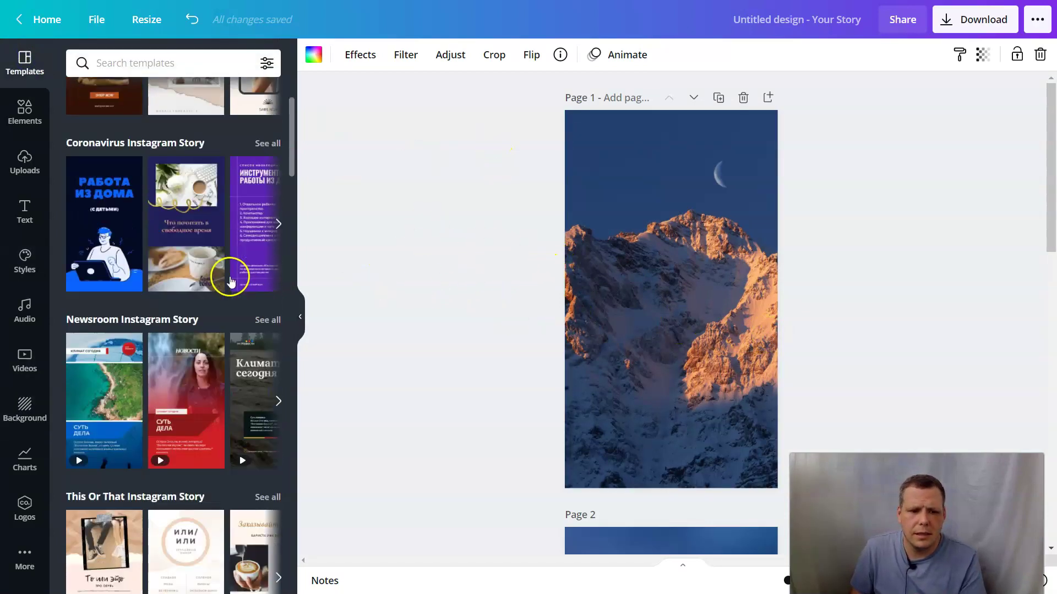
{"action": "scroll", "coordinate": [233, 297], "scroll_direction": "down", "scroll_amount": 1}
{"action": "scroll", "coordinate": [165, 170], "scroll_direction": "up", "scroll_amount": 6}
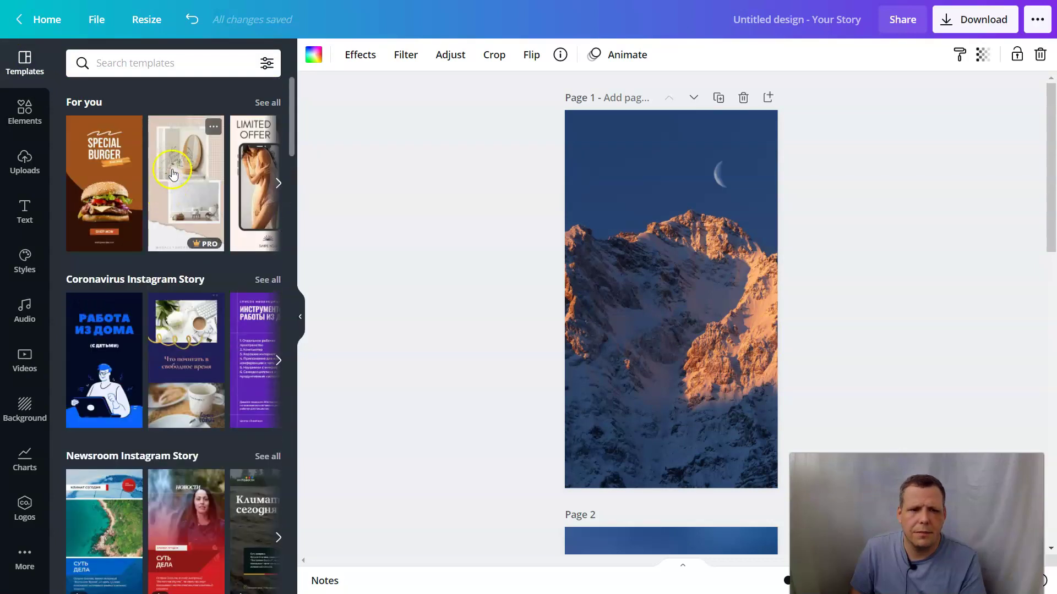
{"action": "left_click", "coordinate": [160, 62]}
{"action": "type", "text": "tra"}
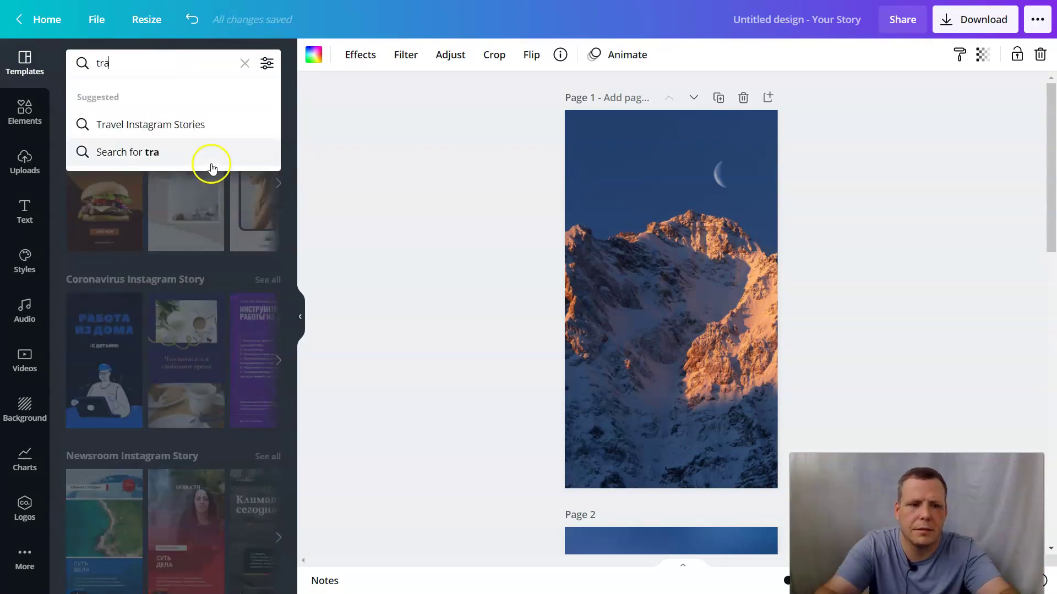
{"action": "type", "text": "vel"}
{"action": "left_click", "coordinate": [212, 167]}
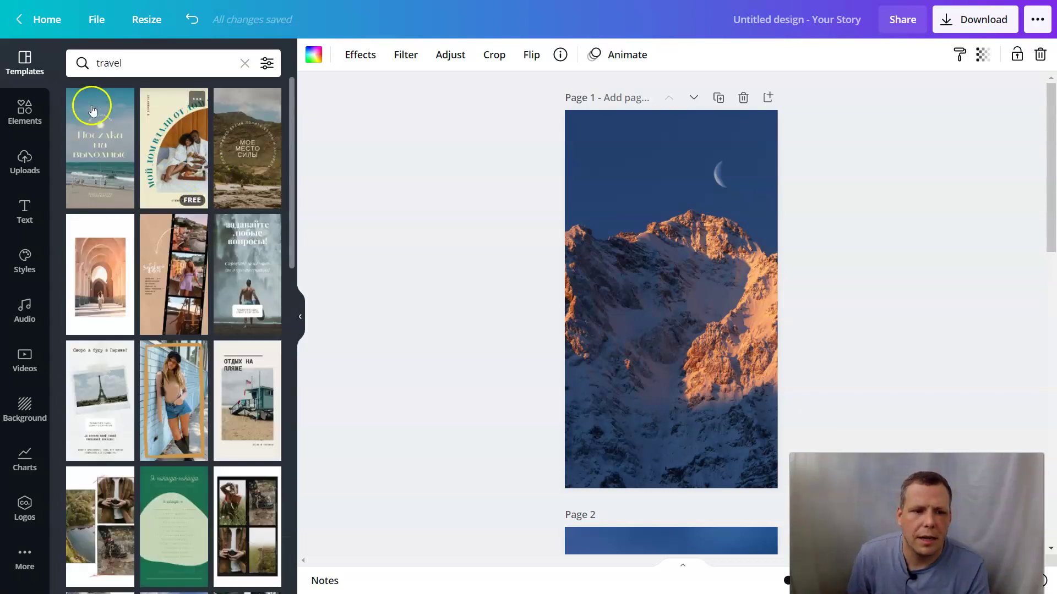
{"action": "scroll", "coordinate": [640, 175], "scroll_direction": "down", "scroll_amount": 1}
{"action": "scroll", "coordinate": [660, 220], "scroll_direction": "down", "scroll_amount": 20}
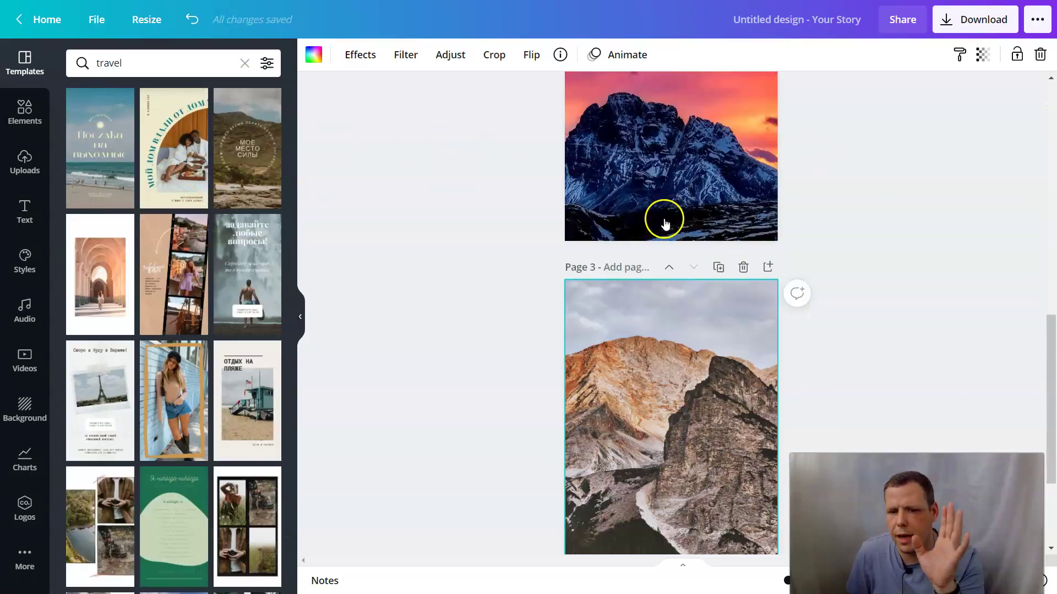
Apply the travel template "The Best Hiking Trails For Beginners" to the second page, replacing its sunset mountain design.
{"action": "scroll", "coordinate": [662, 222], "scroll_direction": "up", "scroll_amount": 18}
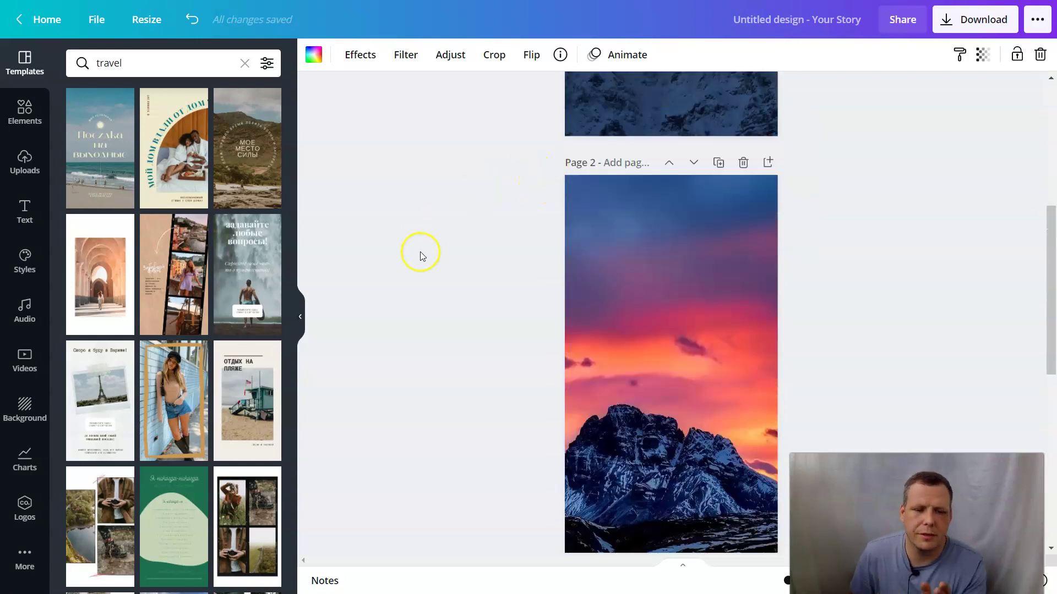
{"action": "scroll", "coordinate": [176, 424], "scroll_direction": "down", "scroll_amount": 10}
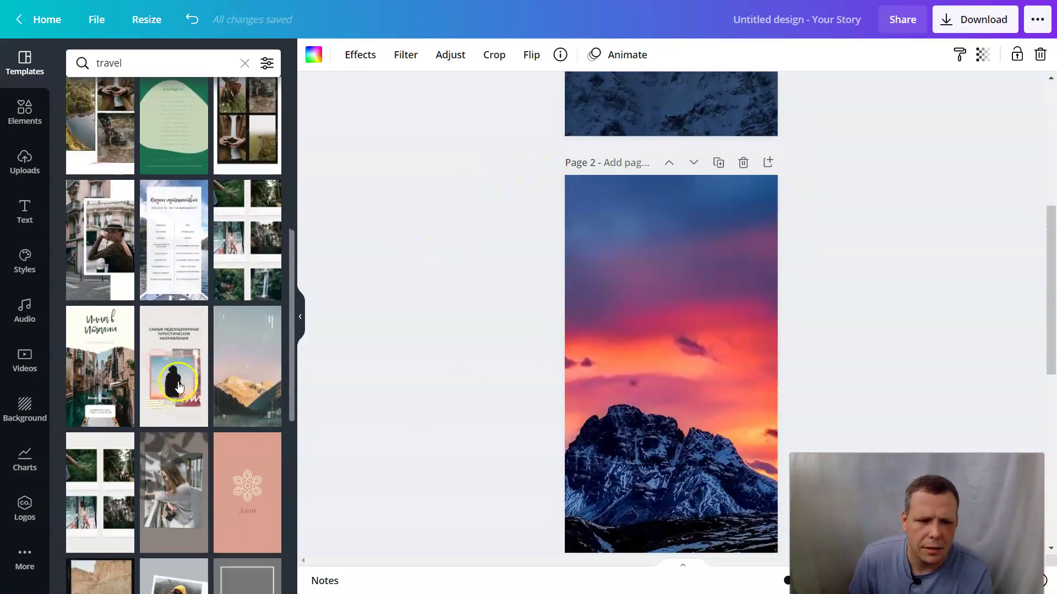
{"action": "scroll", "coordinate": [186, 401], "scroll_direction": "down", "scroll_amount": 6}
{"action": "scroll", "coordinate": [204, 418], "scroll_direction": "down", "scroll_amount": 1}
{"action": "scroll", "coordinate": [204, 412], "scroll_direction": "down", "scroll_amount": 5}
{"action": "scroll", "coordinate": [220, 418], "scroll_direction": "down", "scroll_amount": 6}
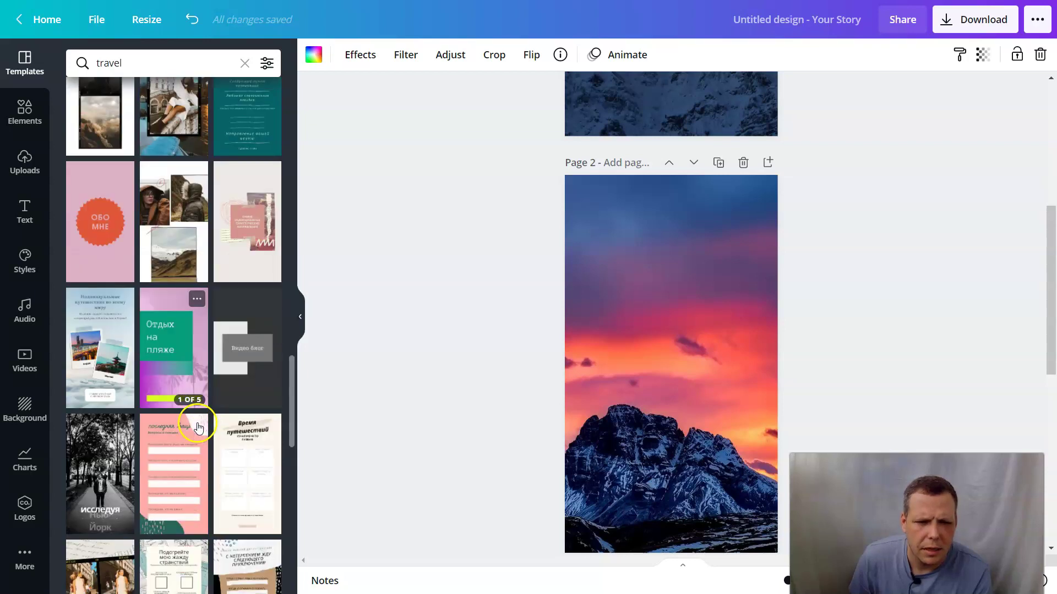
{"action": "scroll", "coordinate": [187, 457], "scroll_direction": "down", "scroll_amount": 8}
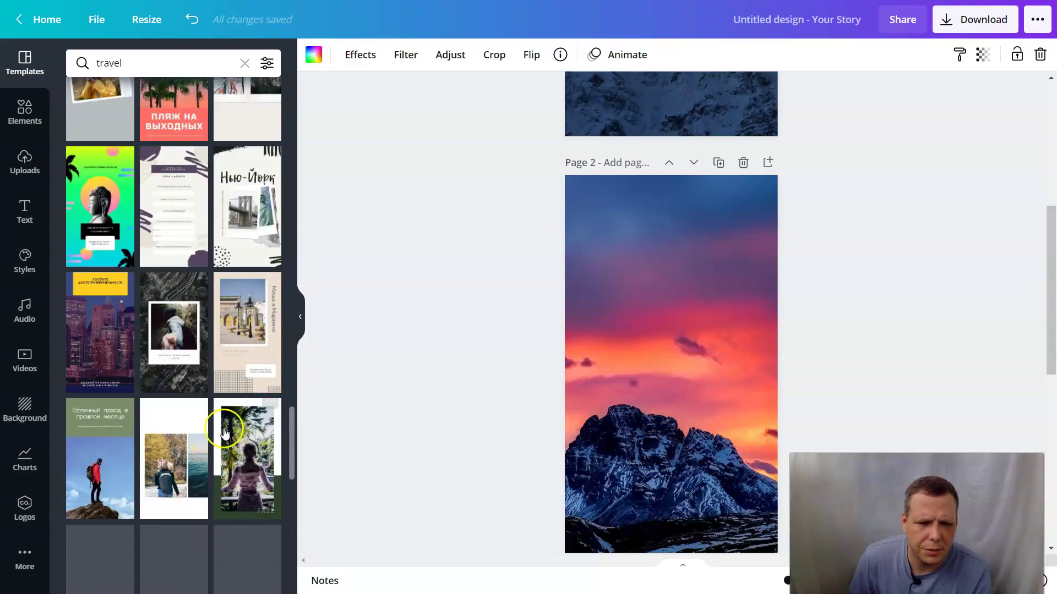
{"action": "scroll", "coordinate": [204, 422], "scroll_direction": "down", "scroll_amount": 5}
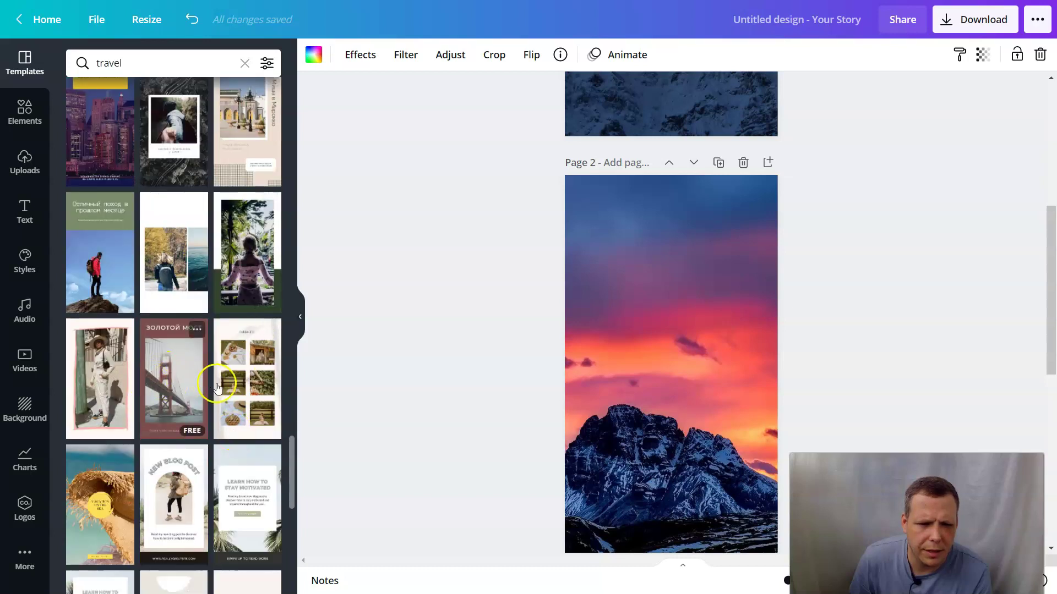
{"action": "scroll", "coordinate": [213, 421], "scroll_direction": "down", "scroll_amount": 3}
{"action": "scroll", "coordinate": [213, 418], "scroll_direction": "down", "scroll_amount": 3}
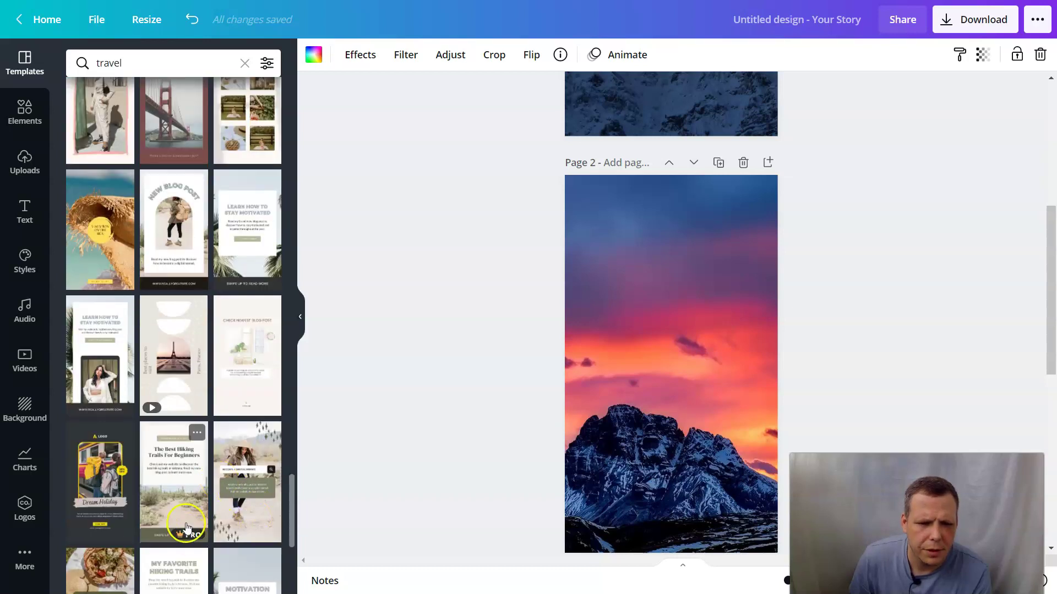
{"action": "left_click", "coordinate": [194, 488]}
{"action": "left_click", "coordinate": [733, 365]}
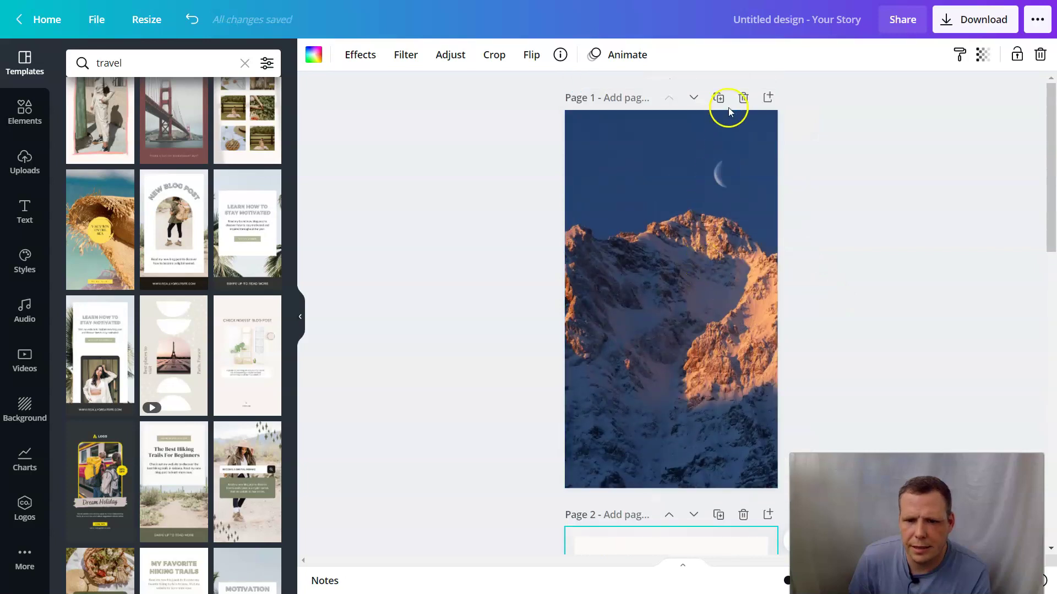
Delete the crescent-moon mountain page and the brown rocky cliffs page, keeping only the hiking trails page.
{"action": "left_click", "coordinate": [744, 98]}
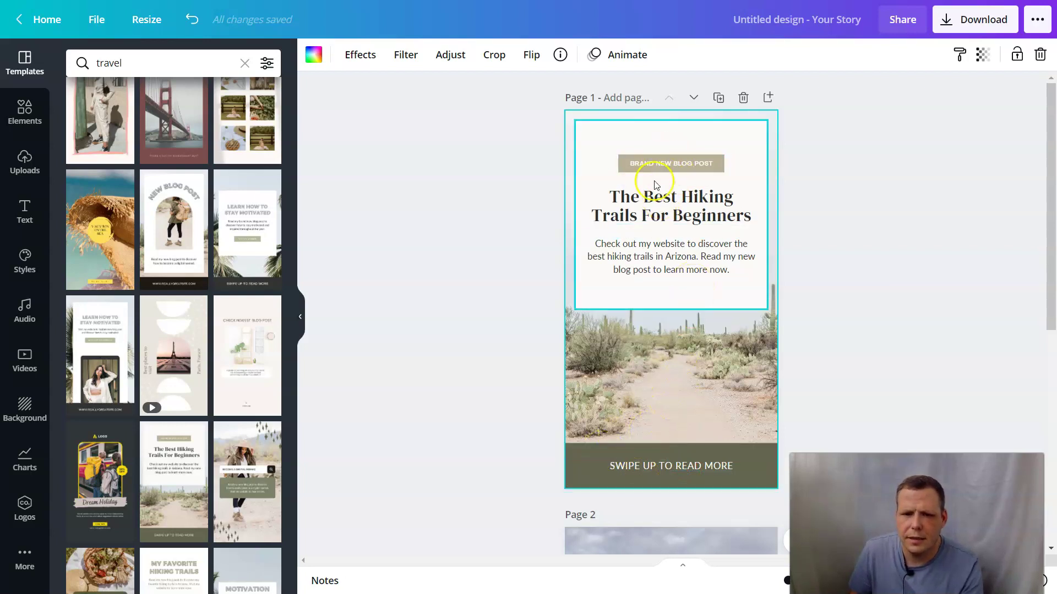
{"action": "scroll", "coordinate": [689, 386], "scroll_direction": "down", "scroll_amount": 1}
{"action": "scroll", "coordinate": [689, 396], "scroll_direction": "down", "scroll_amount": 6}
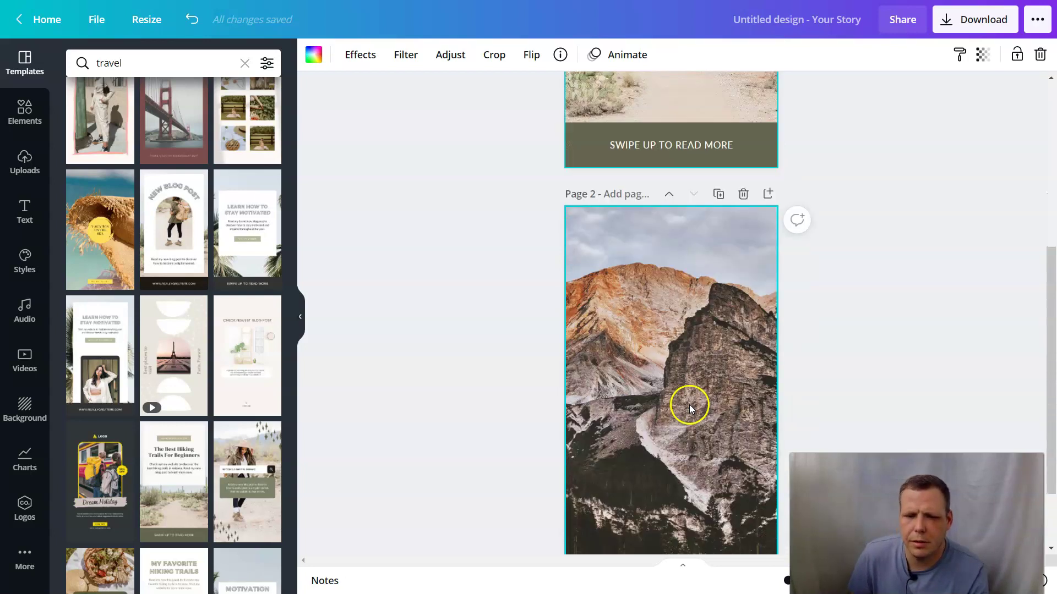
{"action": "scroll", "coordinate": [691, 402], "scroll_direction": "up", "scroll_amount": 5}
{"action": "scroll", "coordinate": [690, 394], "scroll_direction": "down", "scroll_amount": 5}
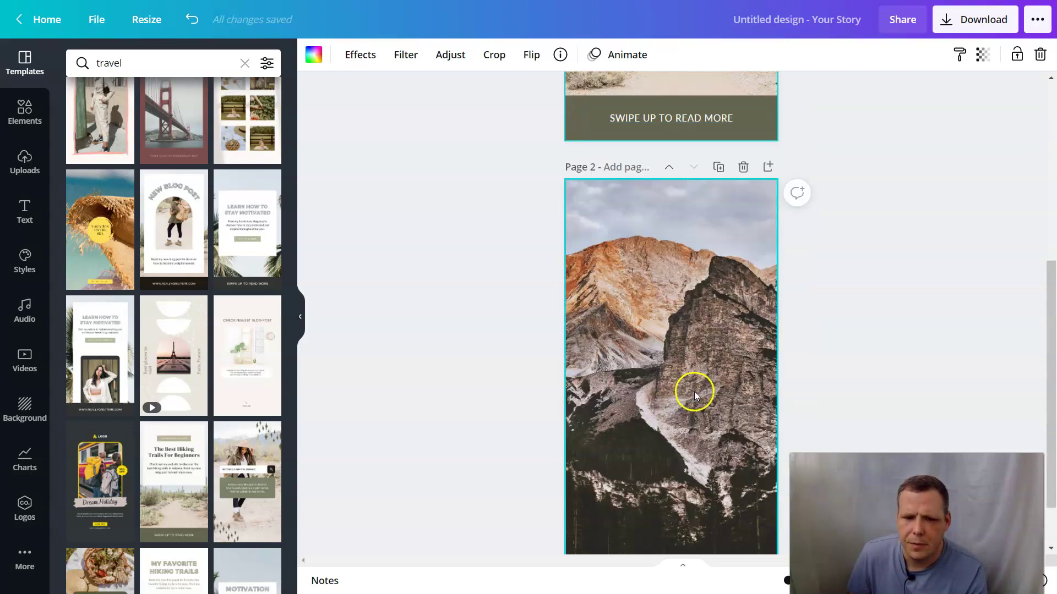
{"action": "scroll", "coordinate": [694, 392], "scroll_direction": "up", "scroll_amount": 6}
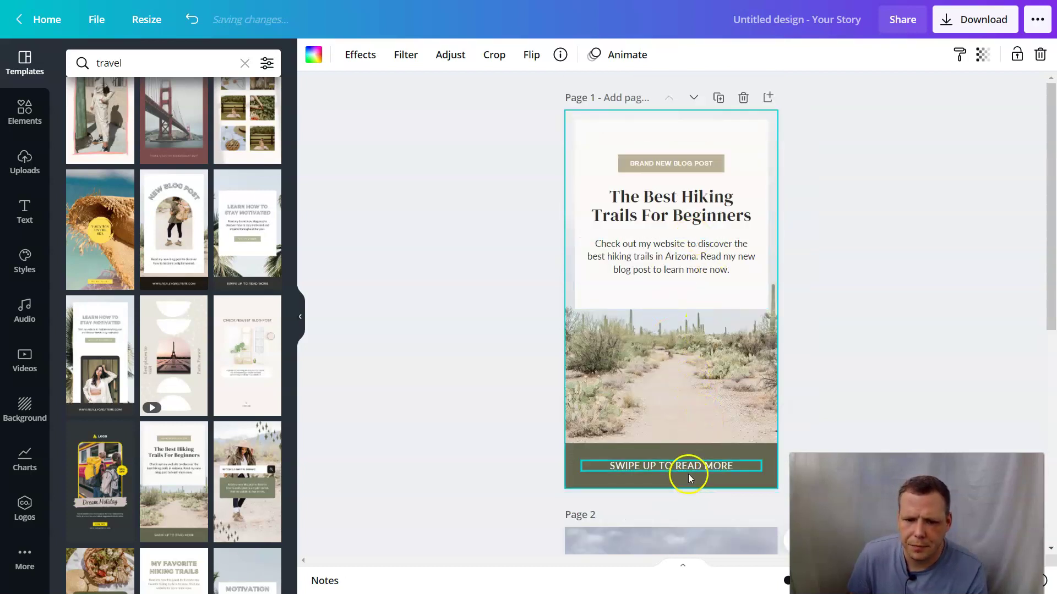
{"action": "scroll", "coordinate": [781, 363], "scroll_direction": "down", "scroll_amount": 5}
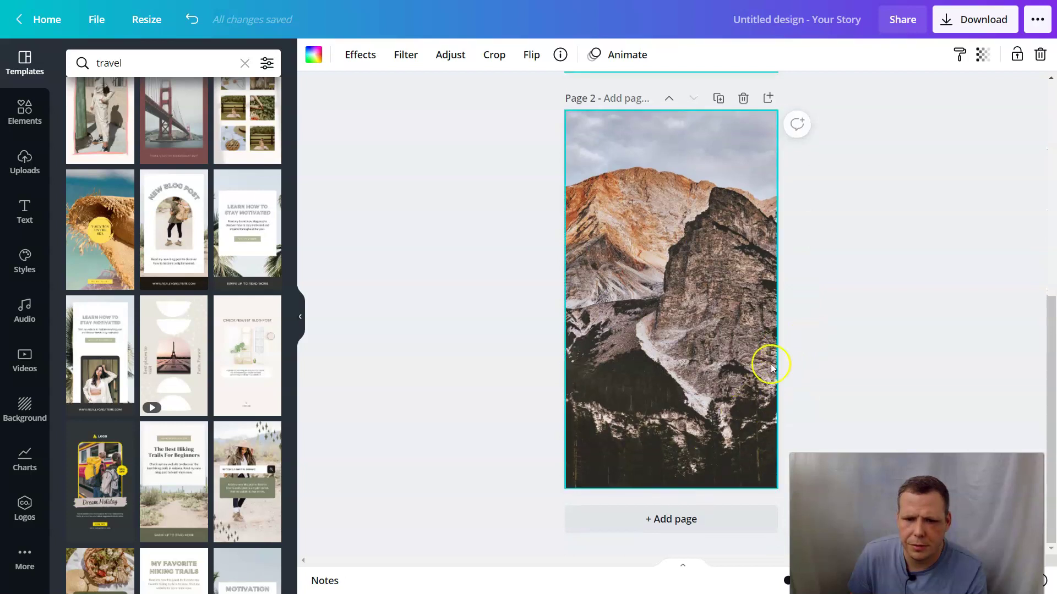
{"action": "left_click", "coordinate": [743, 98]}
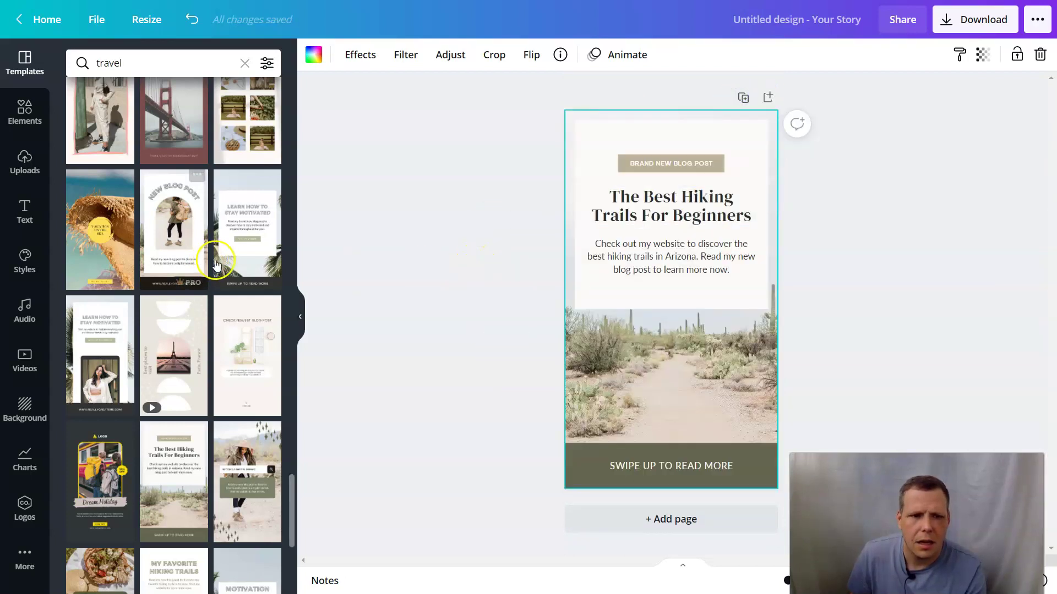
Try the "Motivation Inspiration Persistence" palm template, and replace it with the "News." template titled "How will tourism deal with this outbreak?".
{"action": "scroll", "coordinate": [231, 264], "scroll_direction": "up", "scroll_amount": 3}
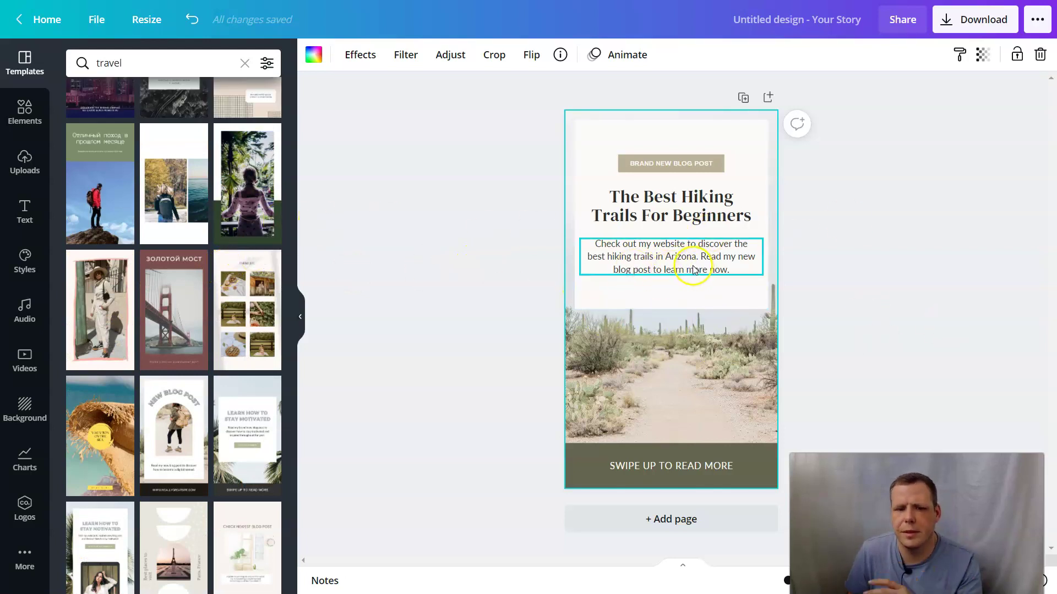
{"action": "scroll", "coordinate": [204, 437], "scroll_direction": "down", "scroll_amount": 5}
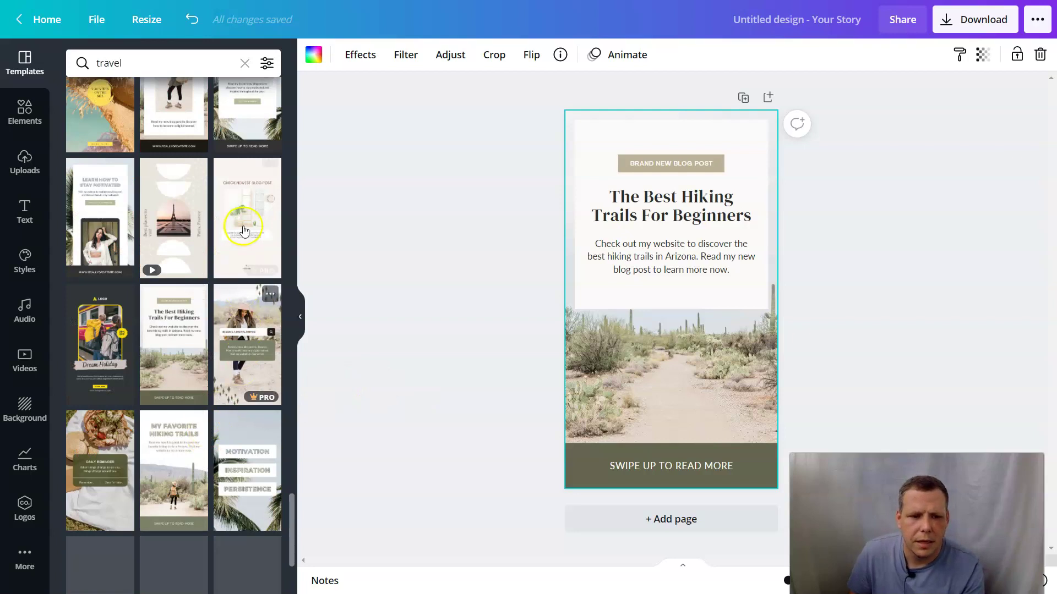
{"action": "scroll", "coordinate": [240, 419], "scroll_direction": "down", "scroll_amount": 3}
{"action": "left_click", "coordinate": [246, 268]}
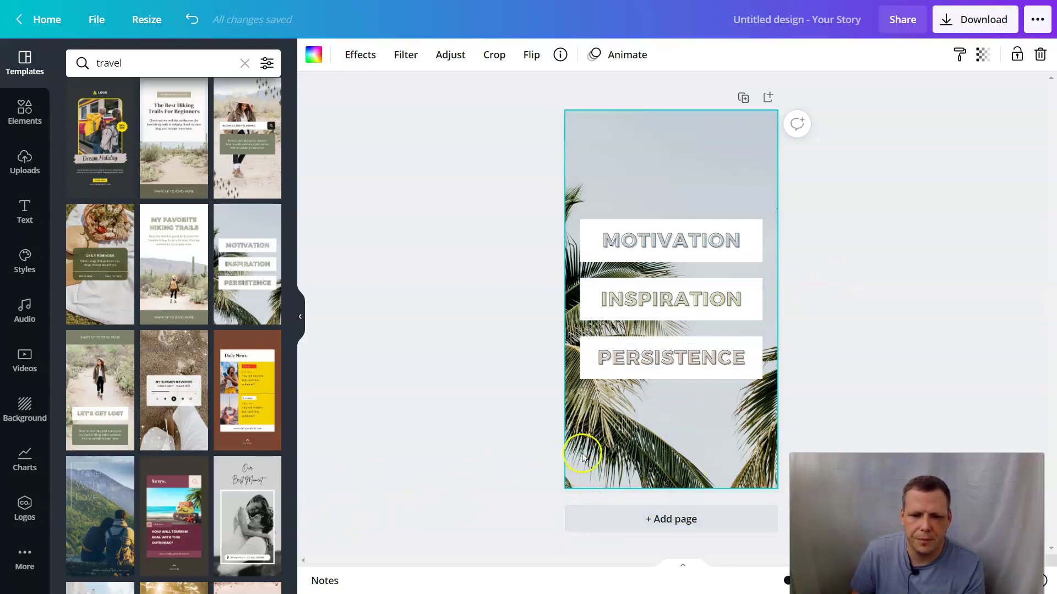
{"action": "scroll", "coordinate": [188, 427], "scroll_direction": "down", "scroll_amount": 1}
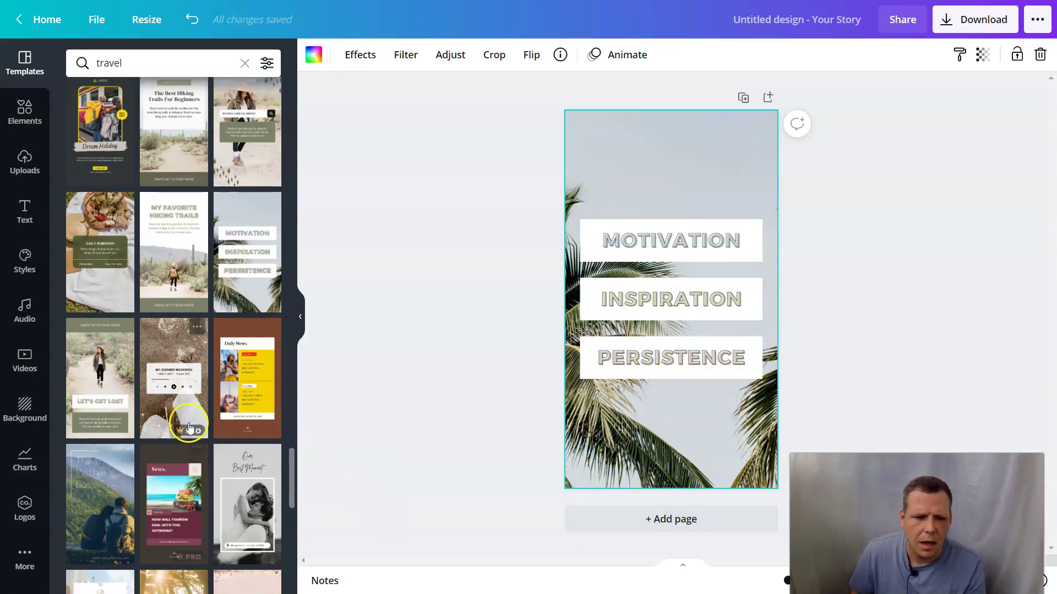
{"action": "scroll", "coordinate": [189, 427], "scroll_direction": "down", "scroll_amount": 5}
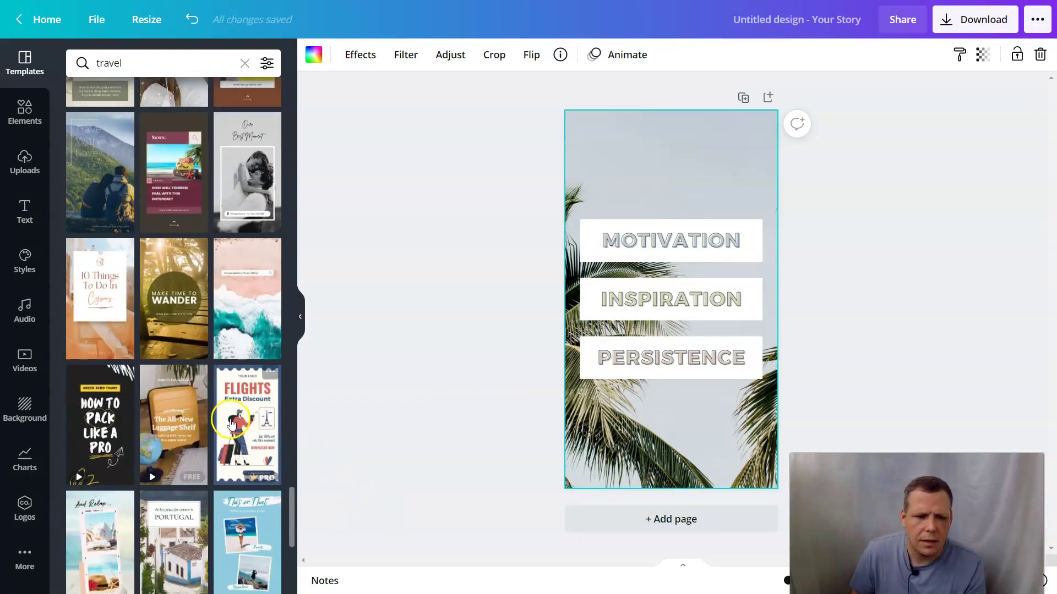
{"action": "left_click", "coordinate": [198, 187]}
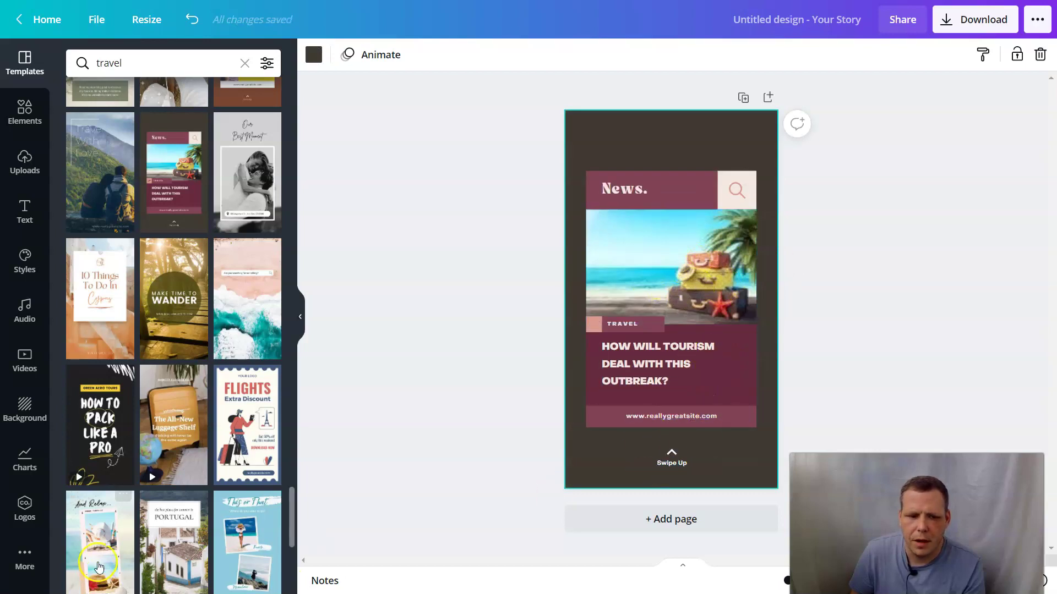
Apply all 4 pages of the black and yellow "How to Pack Like a Pro" travel story template to the design.
{"action": "left_click", "coordinate": [110, 425]}
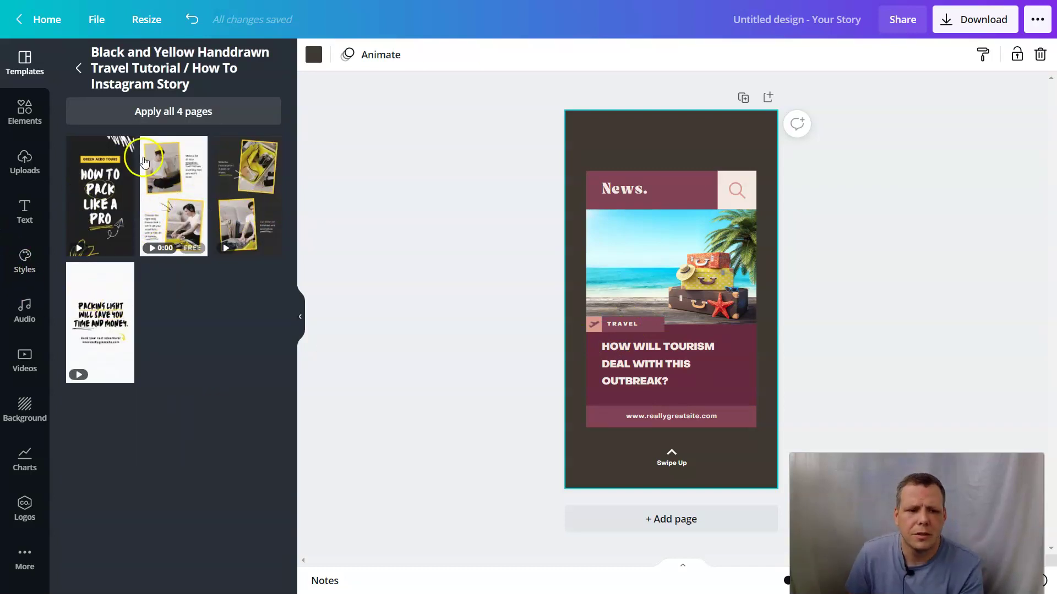
{"action": "left_click", "coordinate": [76, 68]}
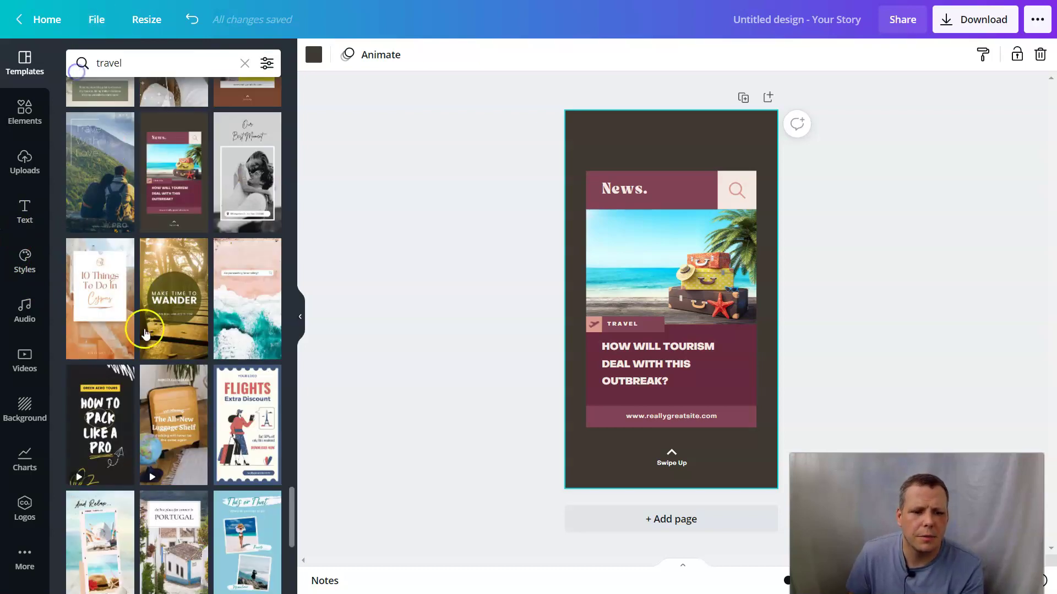
{"action": "left_click", "coordinate": [109, 422]}
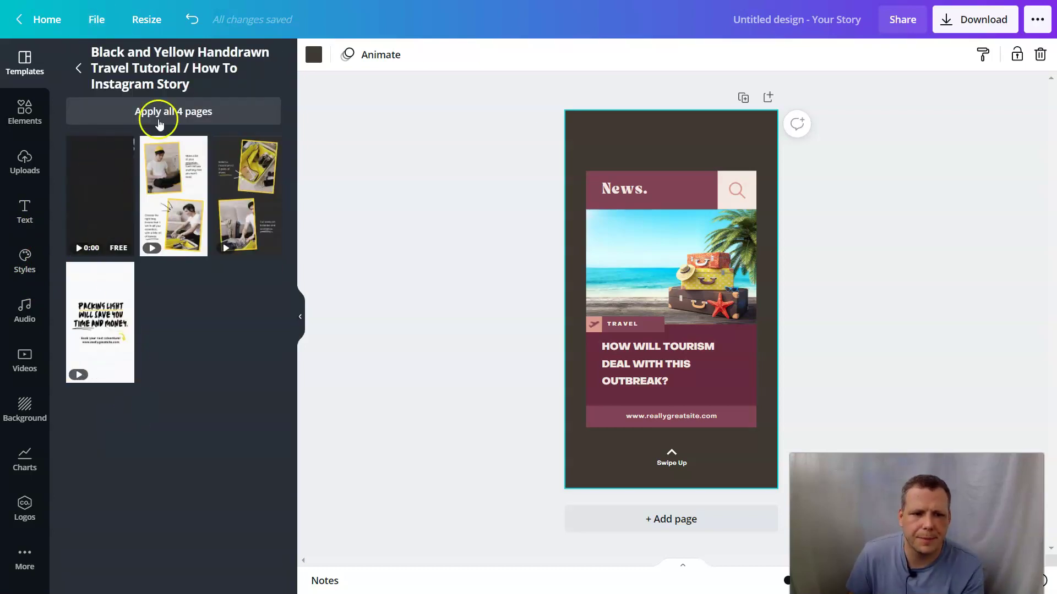
{"action": "left_click", "coordinate": [182, 110]}
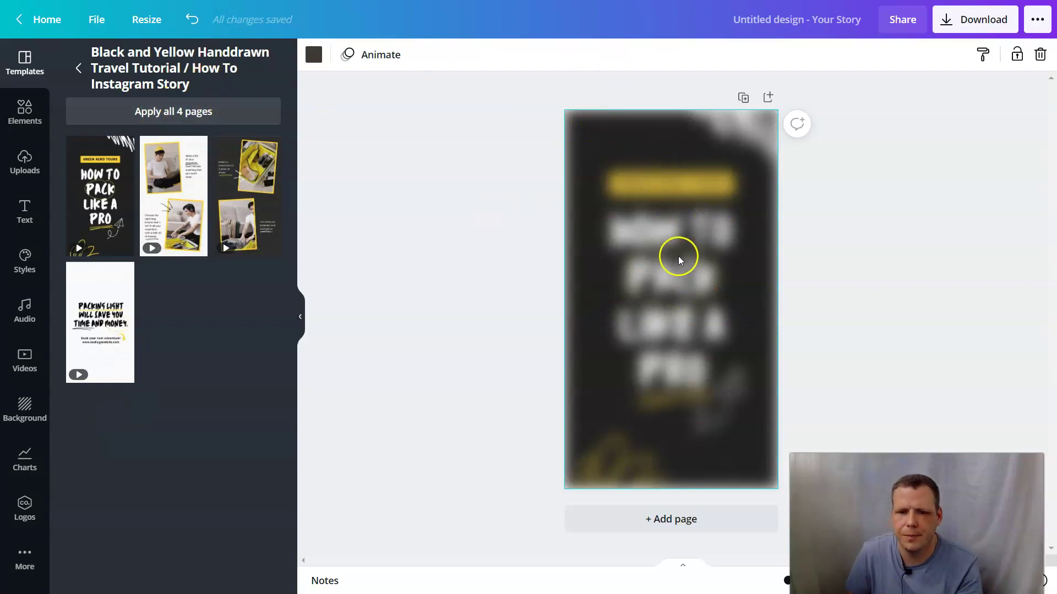
Look through the newly applied template pages to check their layout, photos and text.
{"action": "scroll", "coordinate": [846, 303], "scroll_direction": "down", "scroll_amount": 3}
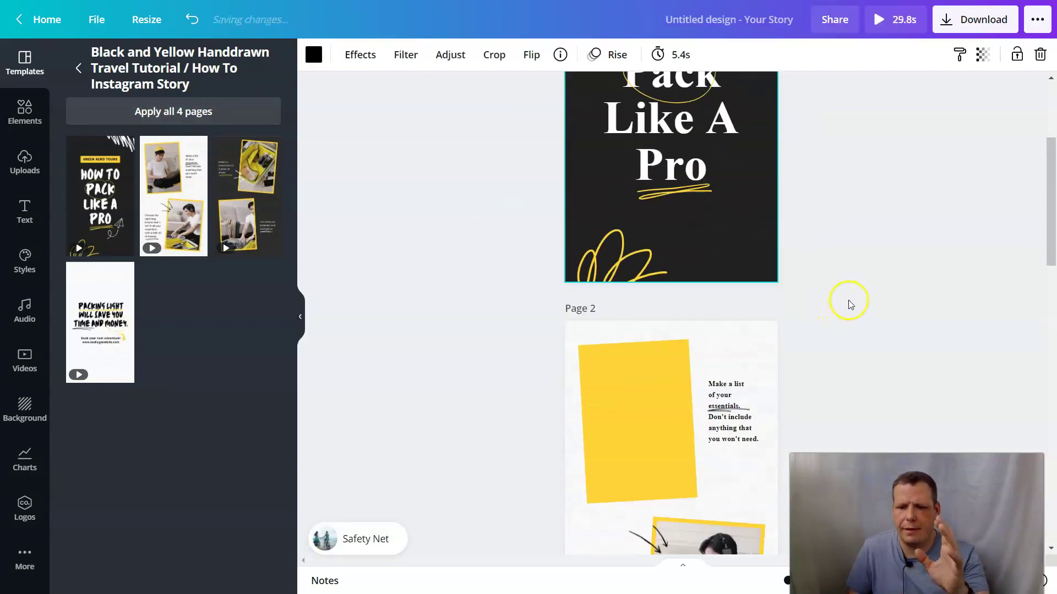
{"action": "scroll", "coordinate": [892, 331], "scroll_direction": "down", "scroll_amount": 5}
{"action": "scroll", "coordinate": [885, 328], "scroll_direction": "up", "scroll_amount": 9}
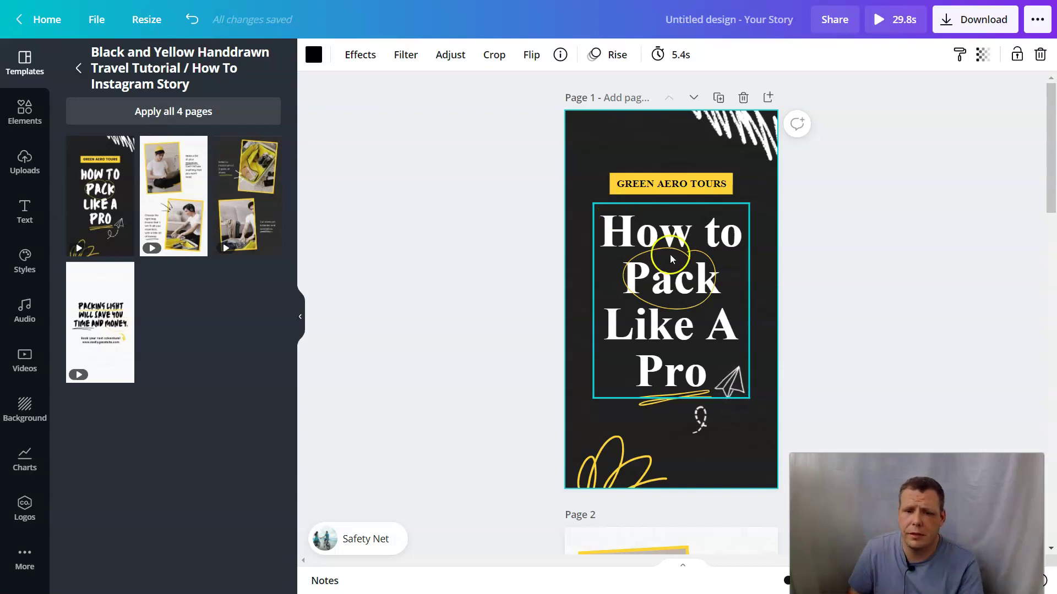
{"action": "scroll", "coordinate": [868, 299], "scroll_direction": "down", "scroll_amount": 5}
{"action": "scroll", "coordinate": [896, 323], "scroll_direction": "up", "scroll_amount": 5}
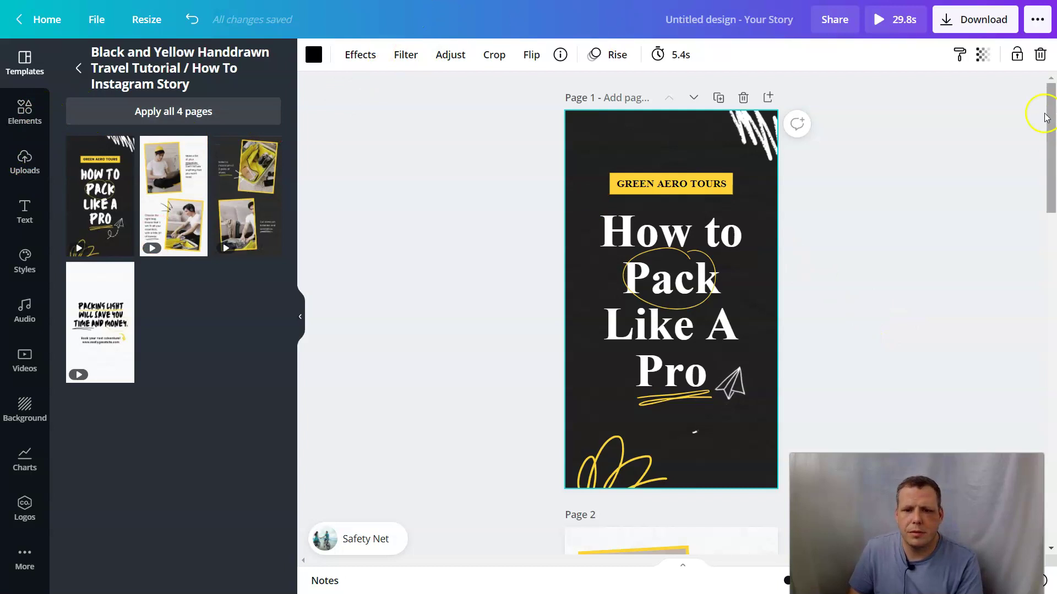
{"action": "scroll", "coordinate": [779, 181], "scroll_direction": "down", "scroll_amount": 15}
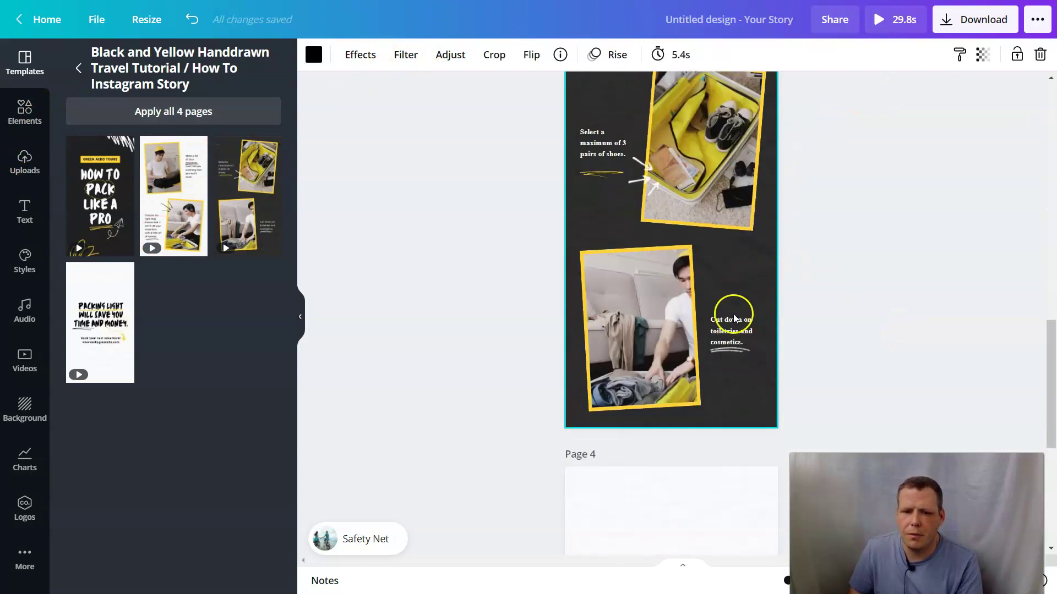
{"action": "scroll", "coordinate": [793, 267], "scroll_direction": "up", "scroll_amount": 15}
Give page 2 the mountain background of brown rocky cliffs above a dark forest.
{"action": "scroll", "coordinate": [842, 243], "scroll_direction": "down", "scroll_amount": 6}
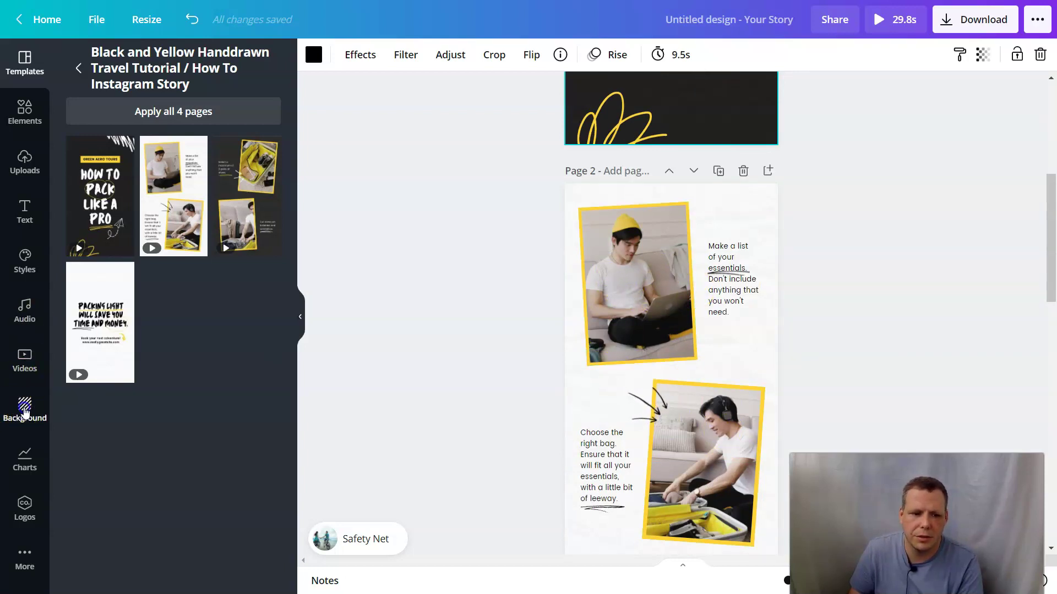
{"action": "left_click", "coordinate": [24, 410]}
{"action": "left_click", "coordinate": [186, 422]}
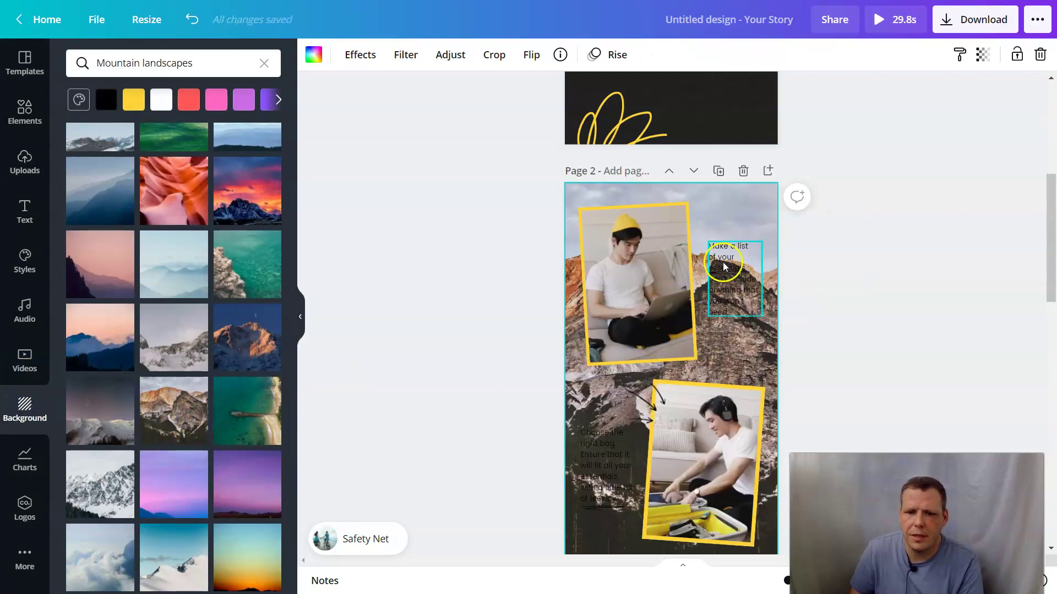
Review the whole four-page story from the "How to Pack Like a Pro" cover to the closing page, including page 2's background.
{"action": "scroll", "coordinate": [818, 289], "scroll_direction": "up", "scroll_amount": 6}
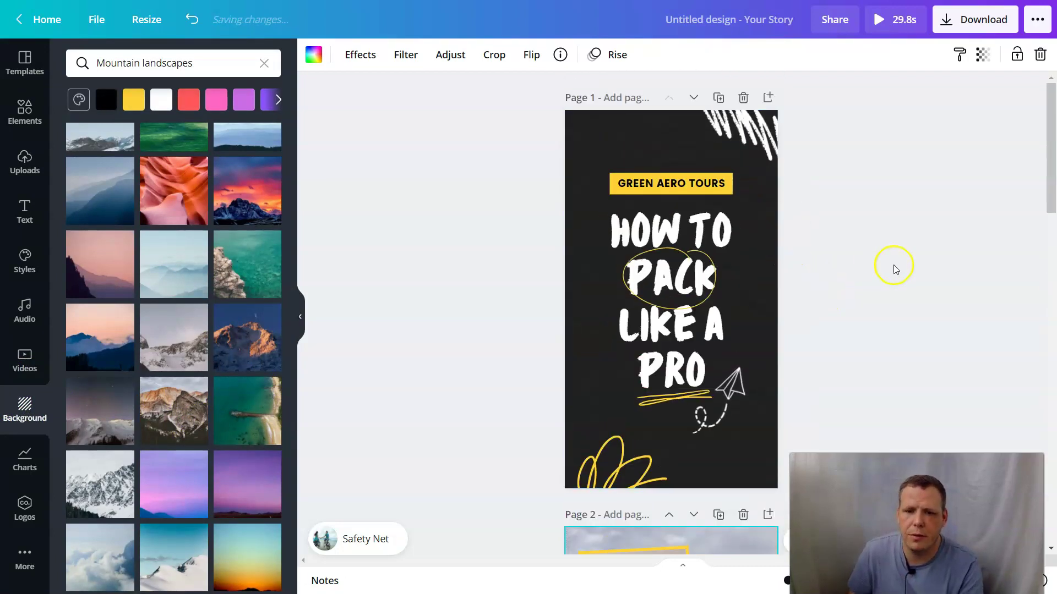
{"action": "scroll", "coordinate": [900, 272], "scroll_direction": "down", "scroll_amount": 15}
{"action": "scroll", "coordinate": [870, 246], "scroll_direction": "up", "scroll_amount": 14}
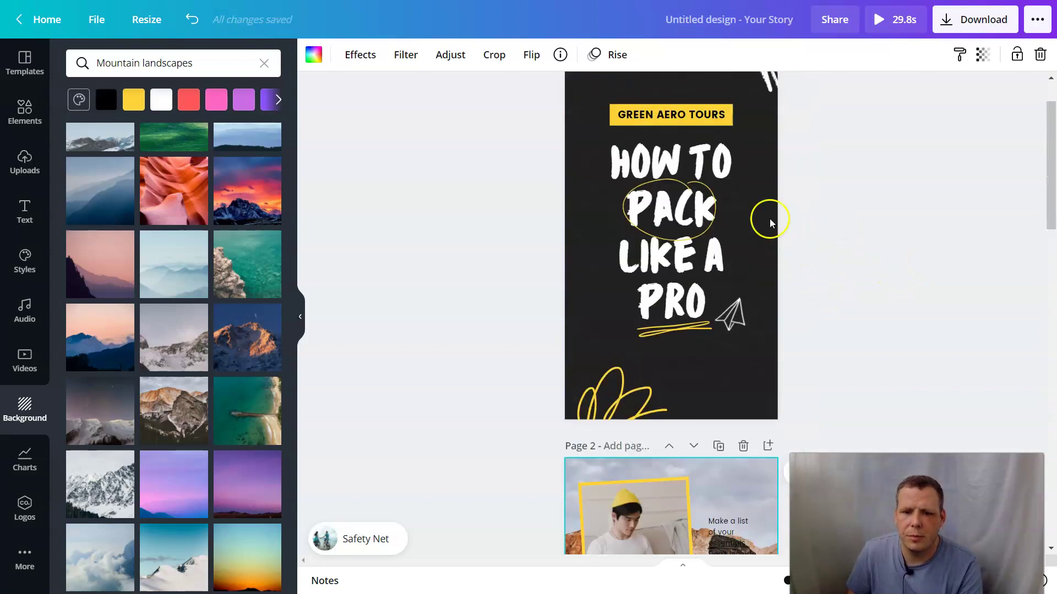
{"action": "left_click", "coordinate": [760, 234]}
{"action": "left_click", "coordinate": [738, 246]}
{"action": "left_click", "coordinate": [720, 407]}
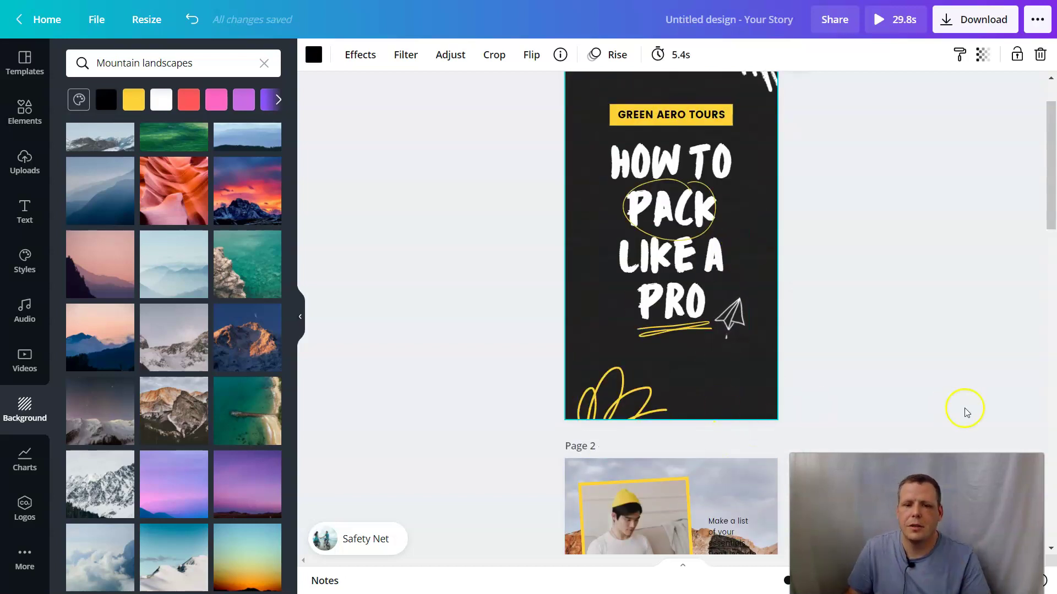
{"action": "scroll", "coordinate": [894, 349], "scroll_direction": "down", "scroll_amount": 20}
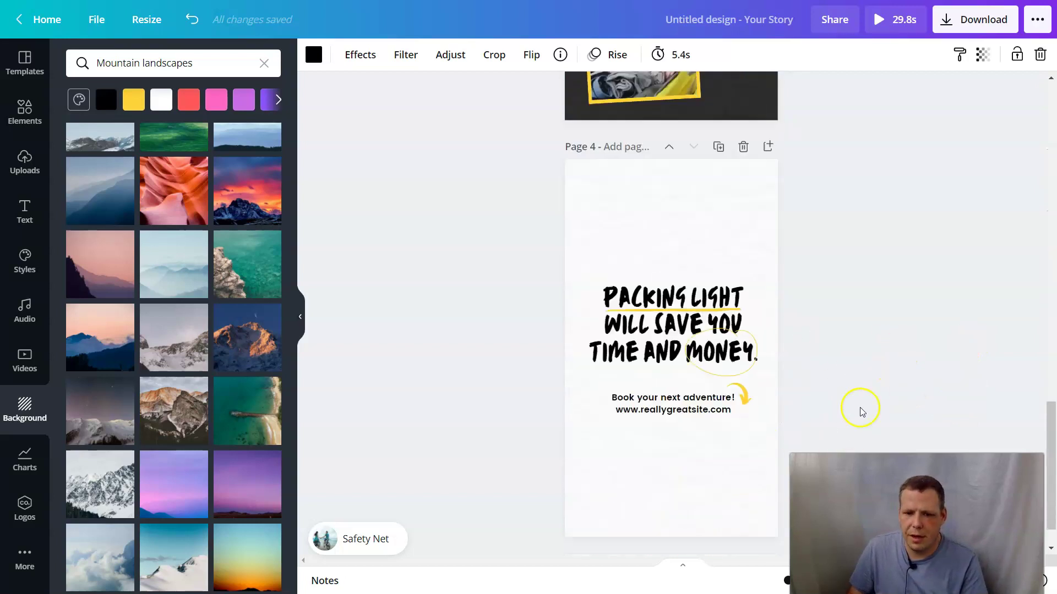
{"action": "scroll", "coordinate": [826, 397], "scroll_direction": "up", "scroll_amount": 20}
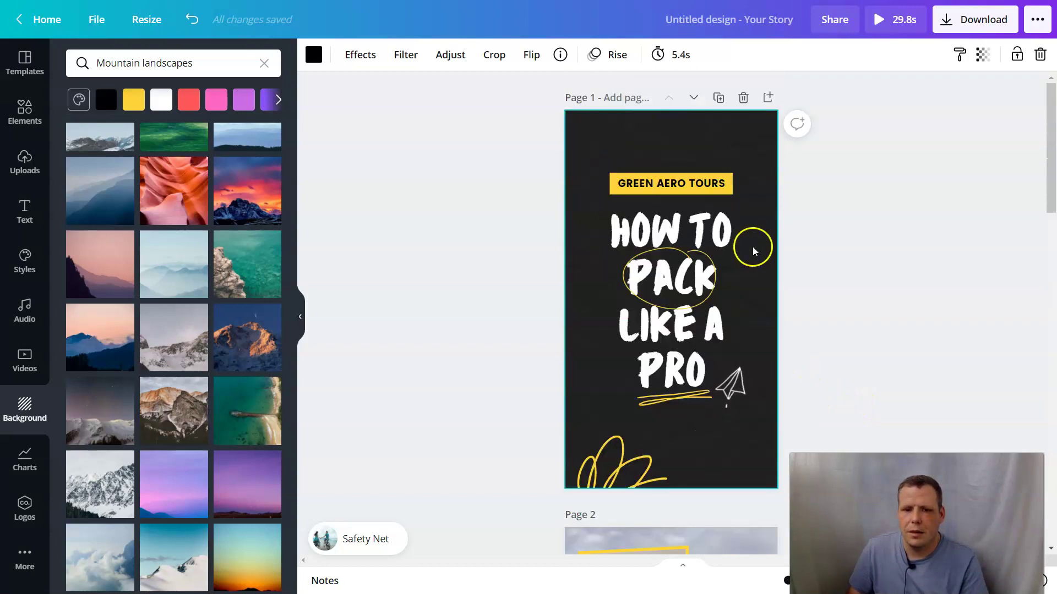
{"action": "scroll", "coordinate": [732, 413], "scroll_direction": "down", "scroll_amount": 4}
{"action": "scroll", "coordinate": [809, 290], "scroll_direction": "up", "scroll_amount": 5}
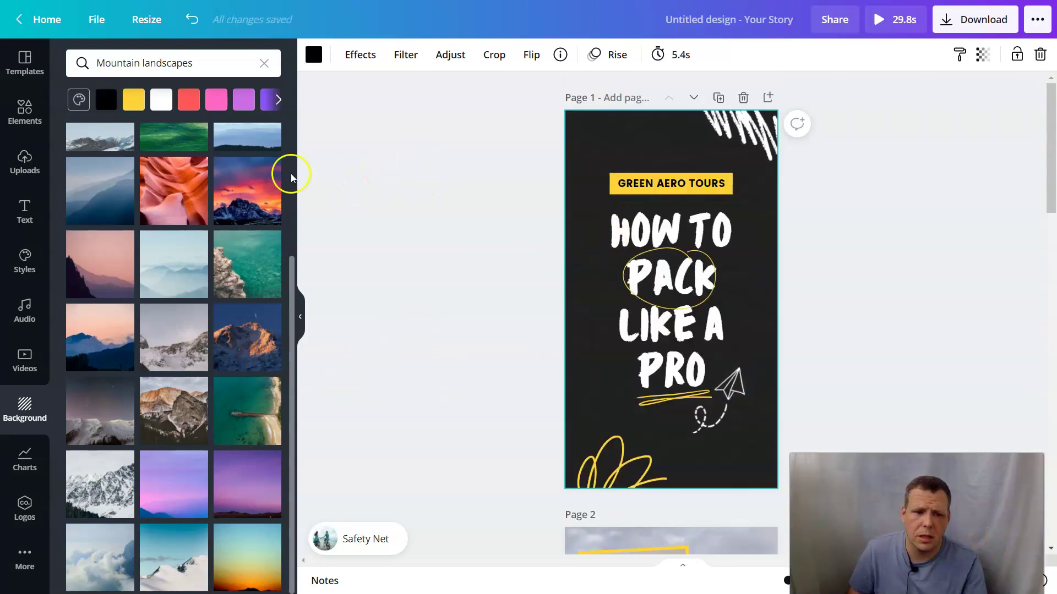
Give page 1 the fiery sunset mountain background and page 3 the snow-covered rocky mountainside background.
{"action": "left_click", "coordinate": [250, 201]}
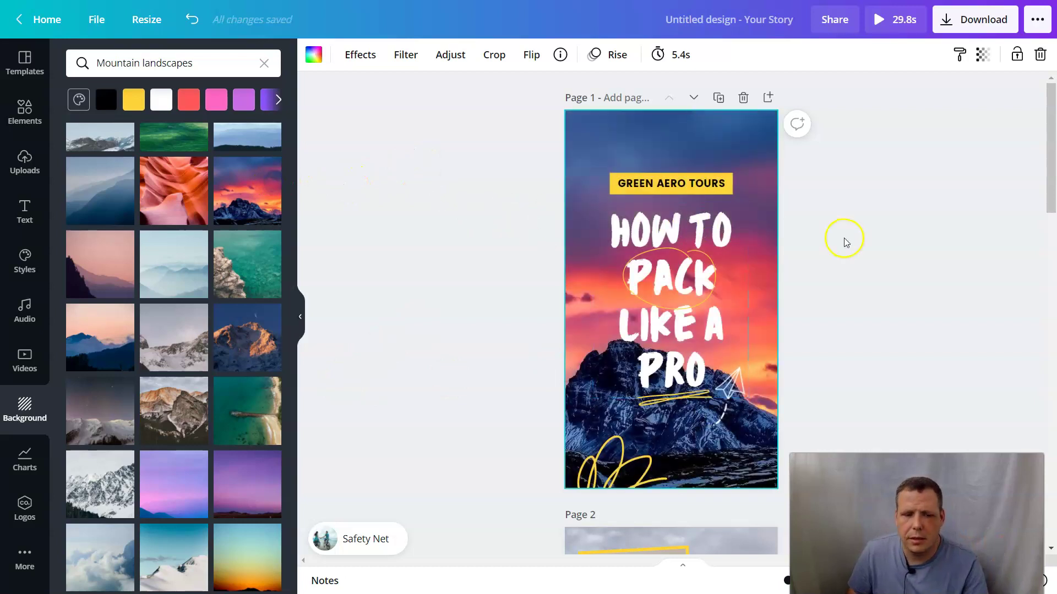
{"action": "scroll", "coordinate": [845, 242], "scroll_direction": "down", "scroll_amount": 10}
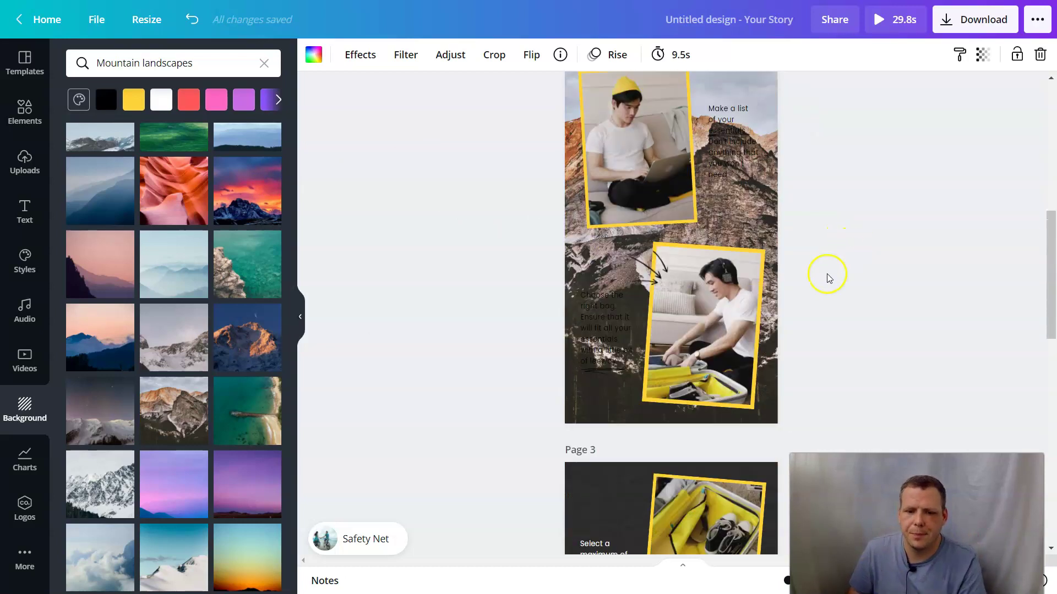
{"action": "left_click", "coordinate": [579, 414]}
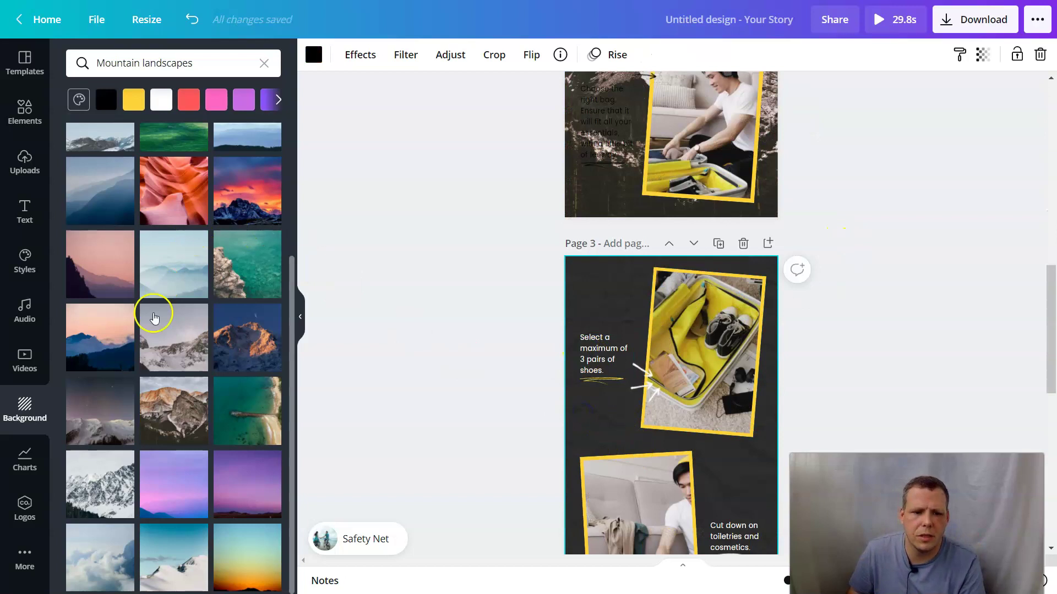
{"action": "left_click", "coordinate": [164, 465]}
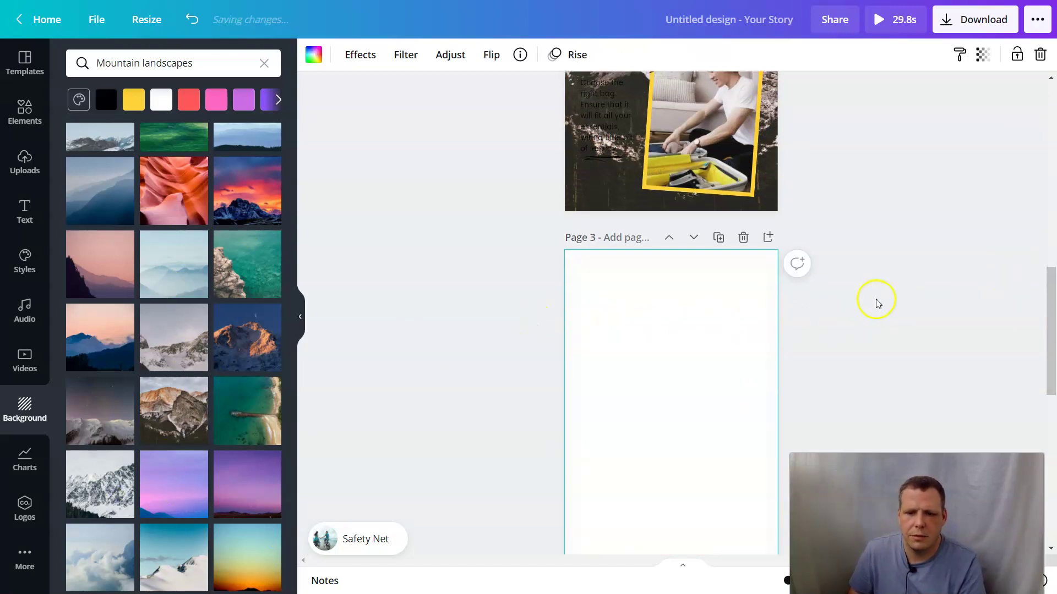
Set page 4's background to the purple dusk sky over dark desert hills.
{"action": "scroll", "coordinate": [875, 302], "scroll_direction": "down", "scroll_amount": 3}
{"action": "scroll", "coordinate": [770, 355], "scroll_direction": "down", "scroll_amount": 6}
{"action": "left_click", "coordinate": [716, 492]}
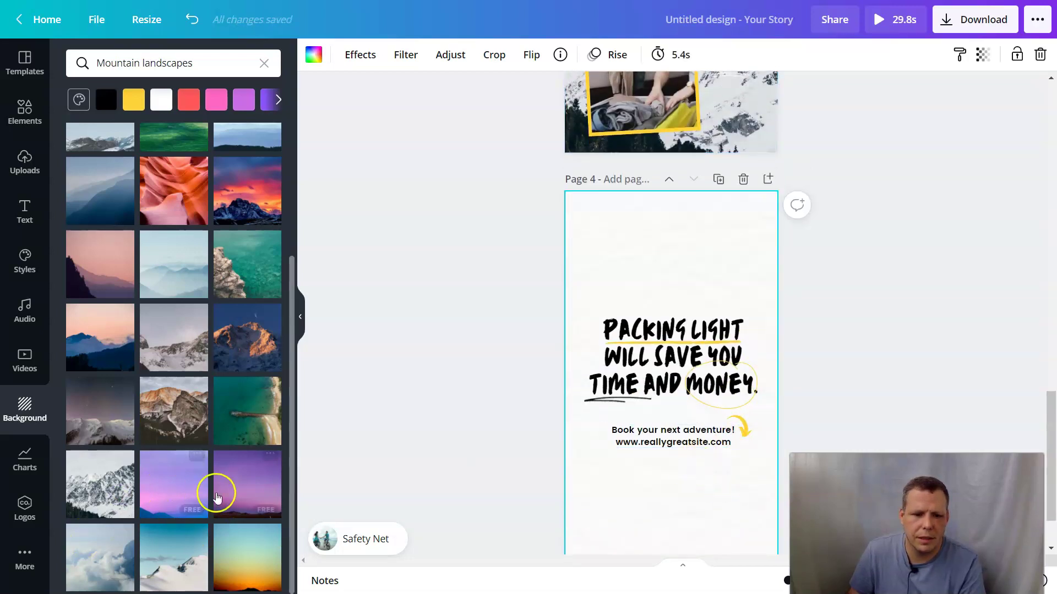
{"action": "left_click", "coordinate": [222, 497]}
{"action": "left_click", "coordinate": [1049, 351]}
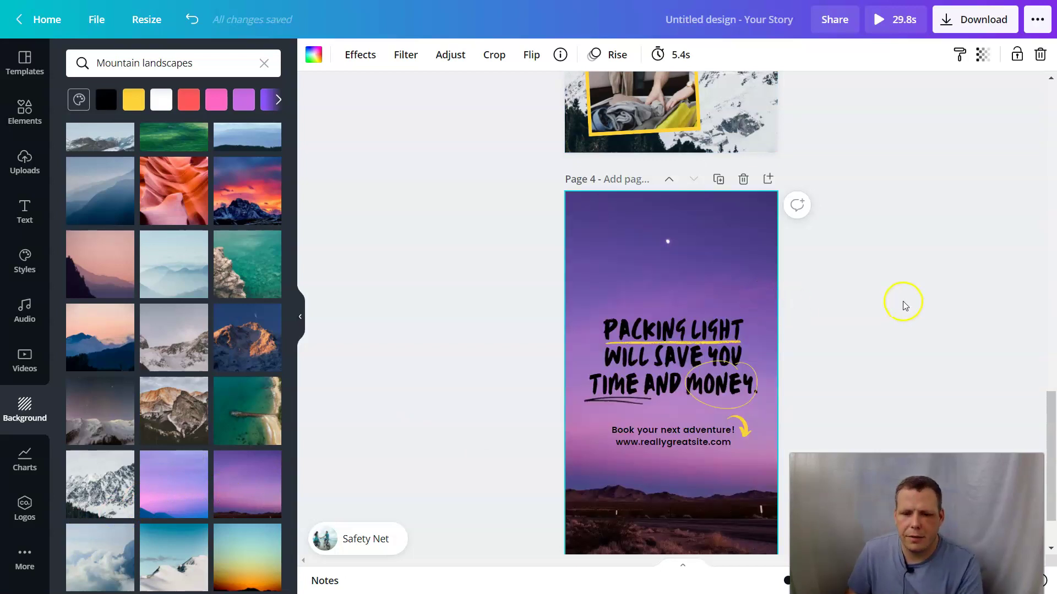
Scale the cover title "How to Pack Like a Pro" down to font size 159 and shift it slightly up and right.
{"action": "scroll", "coordinate": [902, 306], "scroll_direction": "up", "scroll_amount": 20}
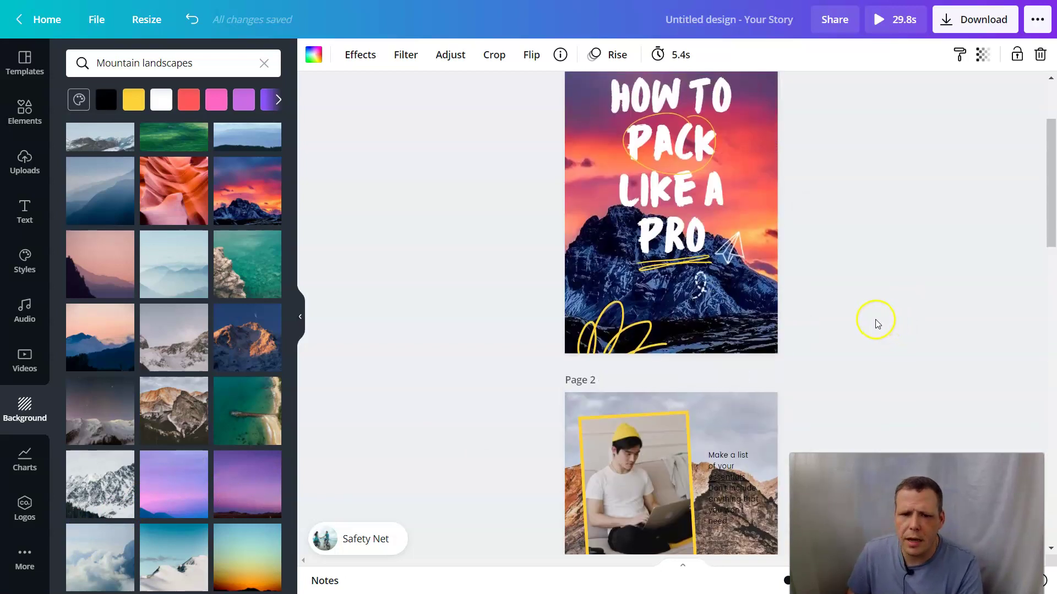
{"action": "scroll", "coordinate": [859, 318], "scroll_direction": "up", "scroll_amount": 3}
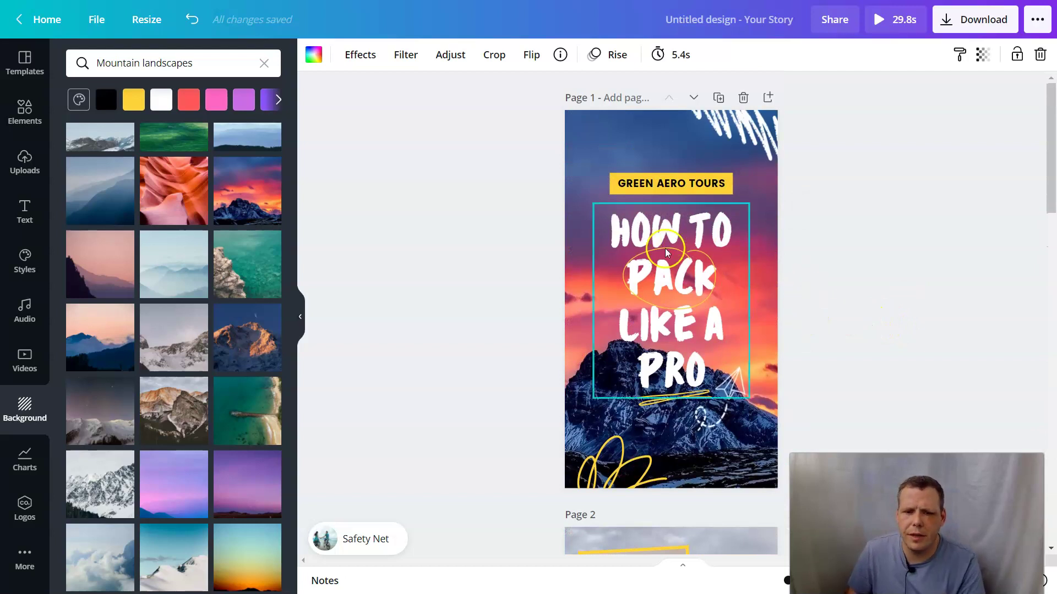
{"action": "left_click", "coordinate": [680, 278]}
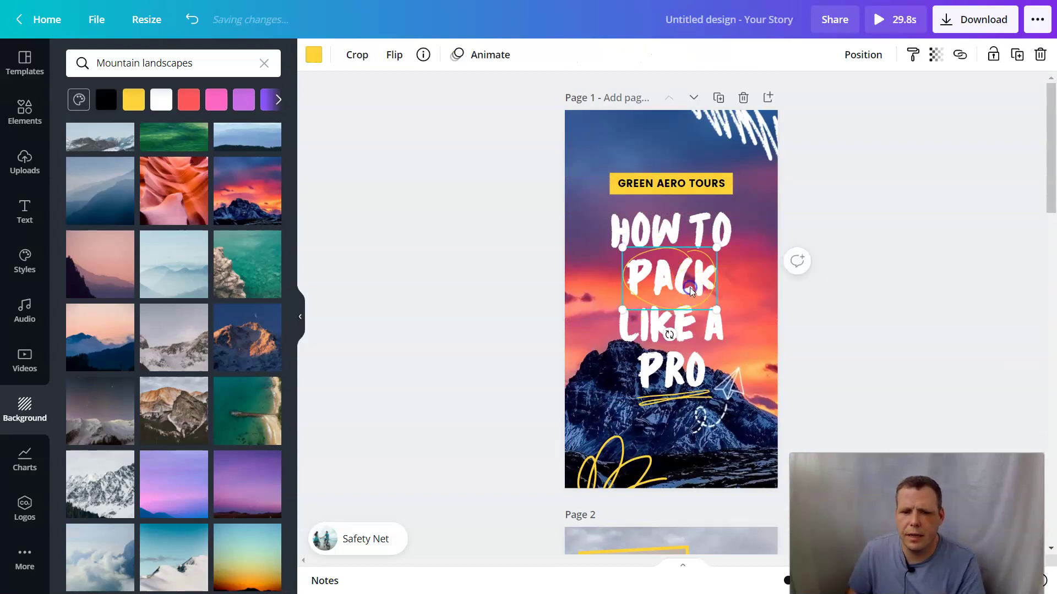
{"action": "left_click", "coordinate": [696, 228]}
{"action": "left_click", "coordinate": [693, 221]}
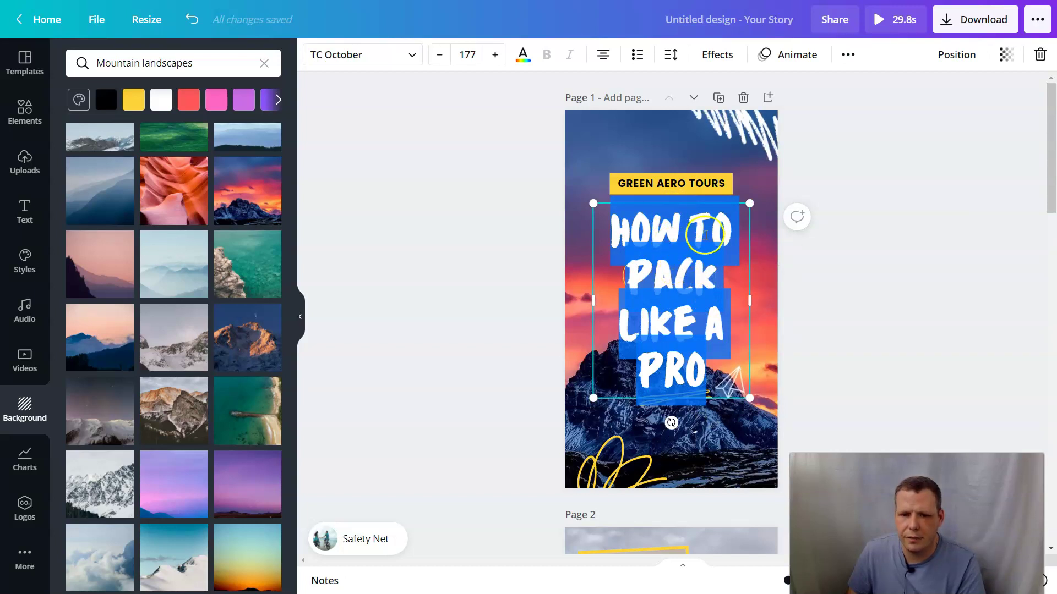
{"action": "right_click", "coordinate": [708, 232]}
{"action": "left_click", "coordinate": [639, 211]}
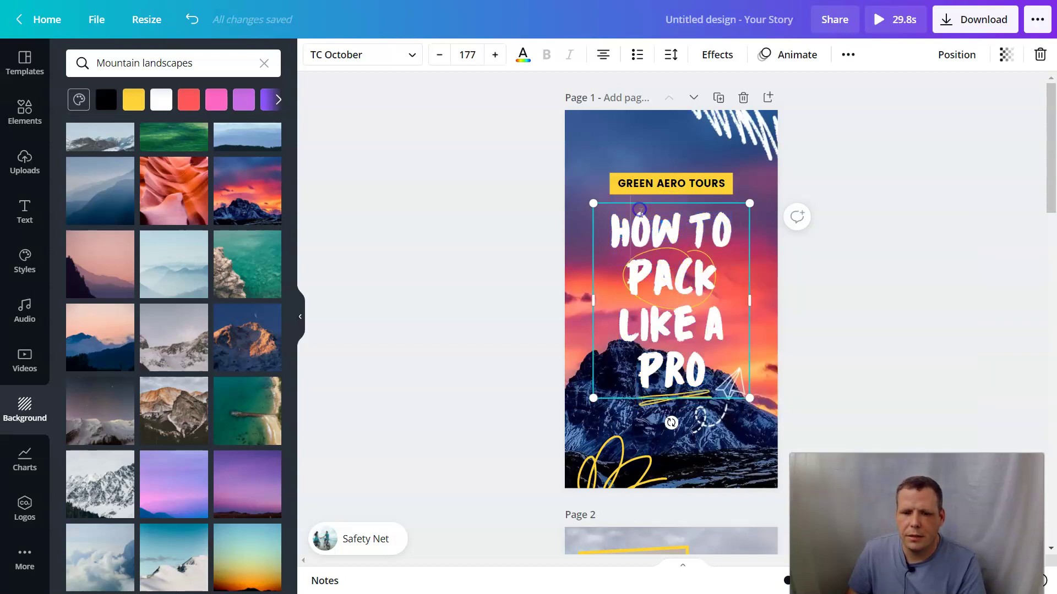
{"action": "right_click", "coordinate": [612, 237]}
{"action": "left_click", "coordinate": [643, 228]}
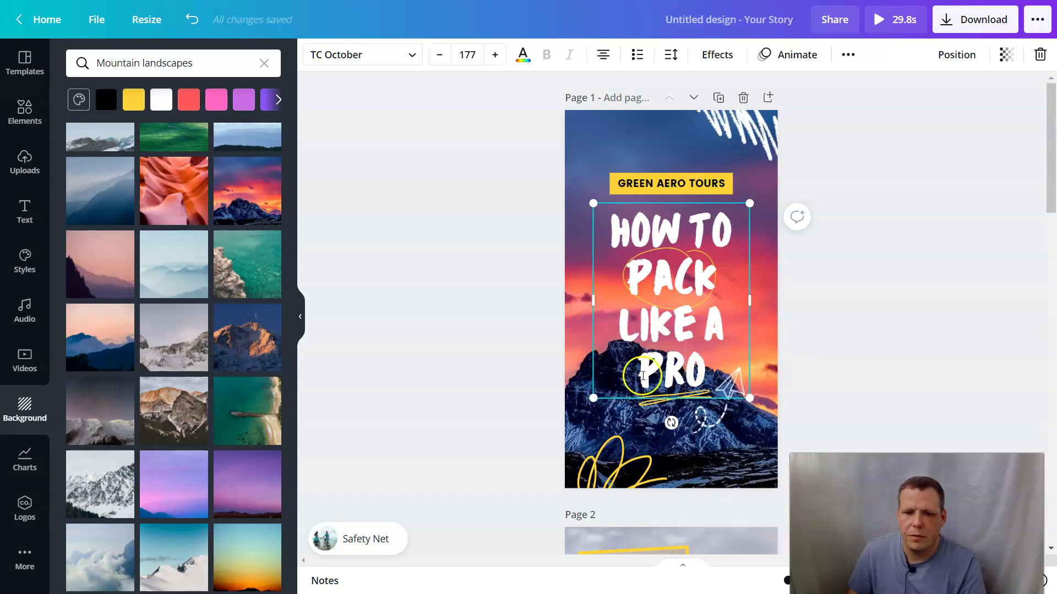
{"action": "left_click_drag", "start_coordinate": [603, 390], "coordinate": [614, 370]}
{"action": "left_click", "coordinate": [676, 341]}
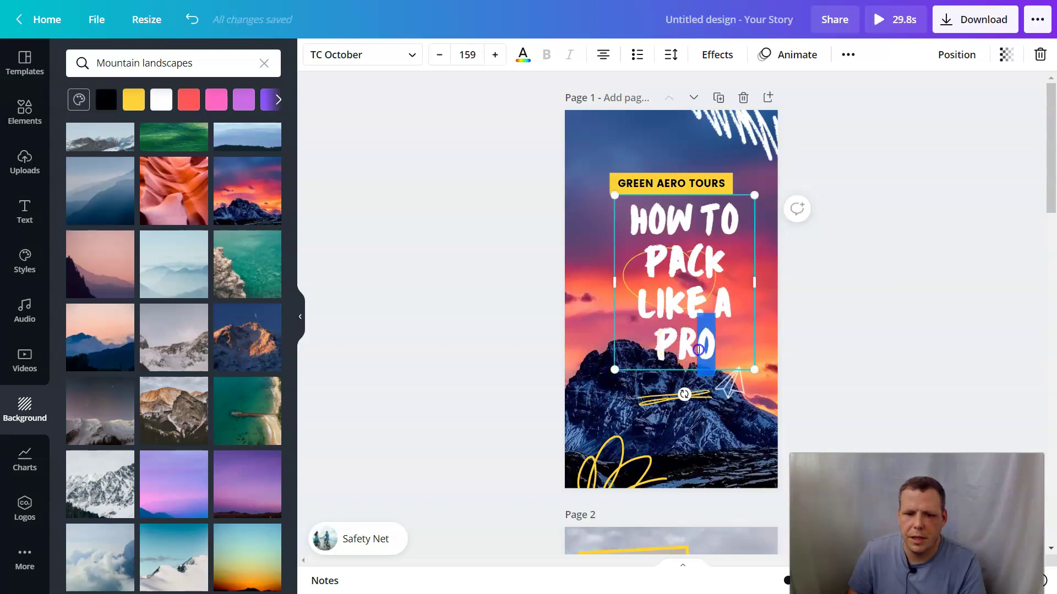
Change the font of the whole cover title to Eczar SemiBold.
{"action": "left_click_drag", "start_coordinate": [698, 350], "coordinate": [648, 329]}
{"action": "left_click_drag", "start_coordinate": [634, 254], "coordinate": [632, 244]}
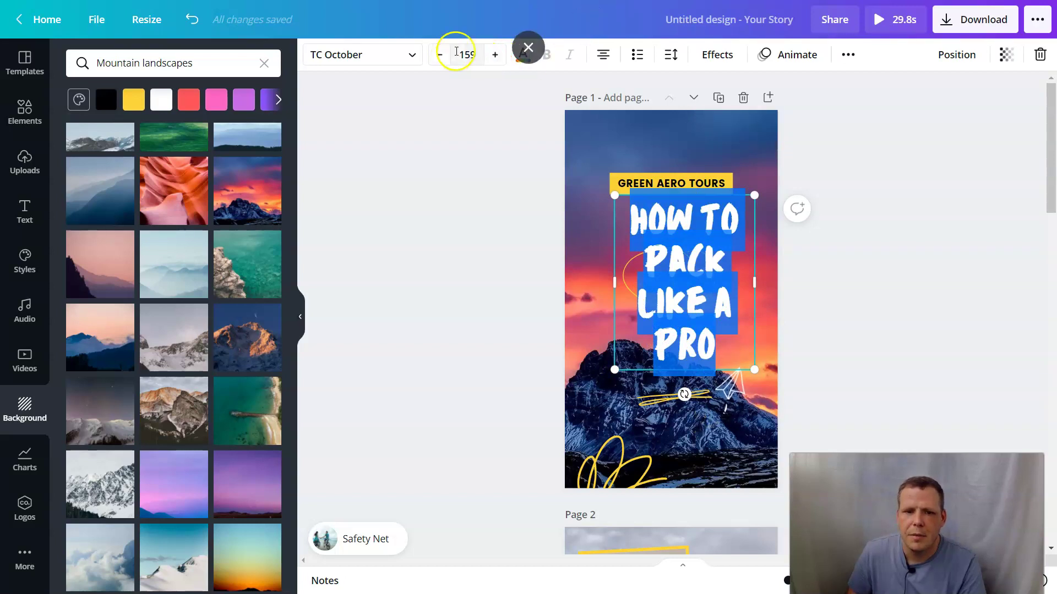
{"action": "left_click", "coordinate": [410, 58]}
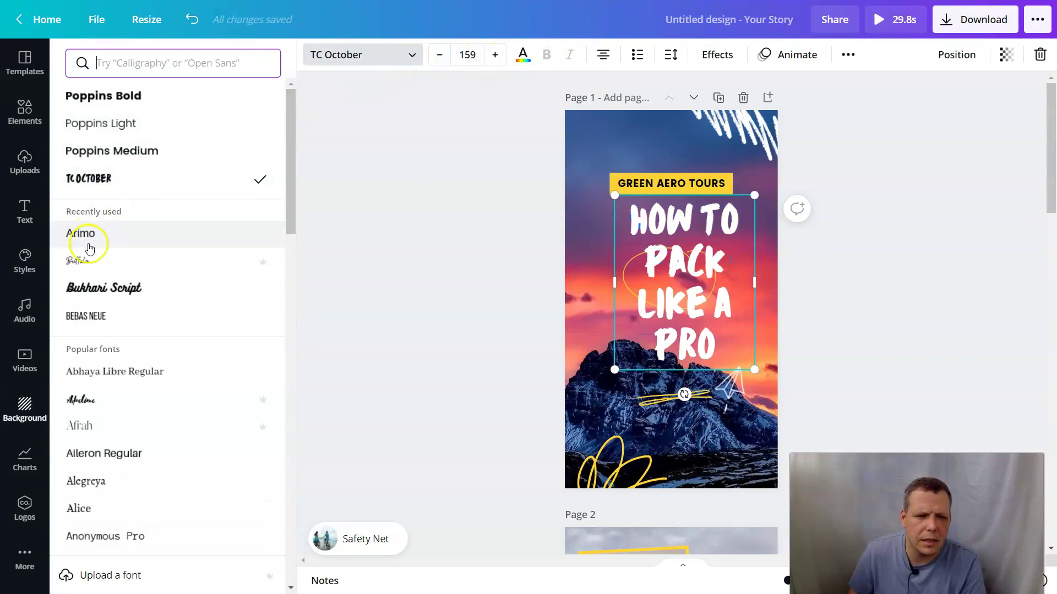
{"action": "scroll", "coordinate": [176, 341], "scroll_direction": "down", "scroll_amount": 4}
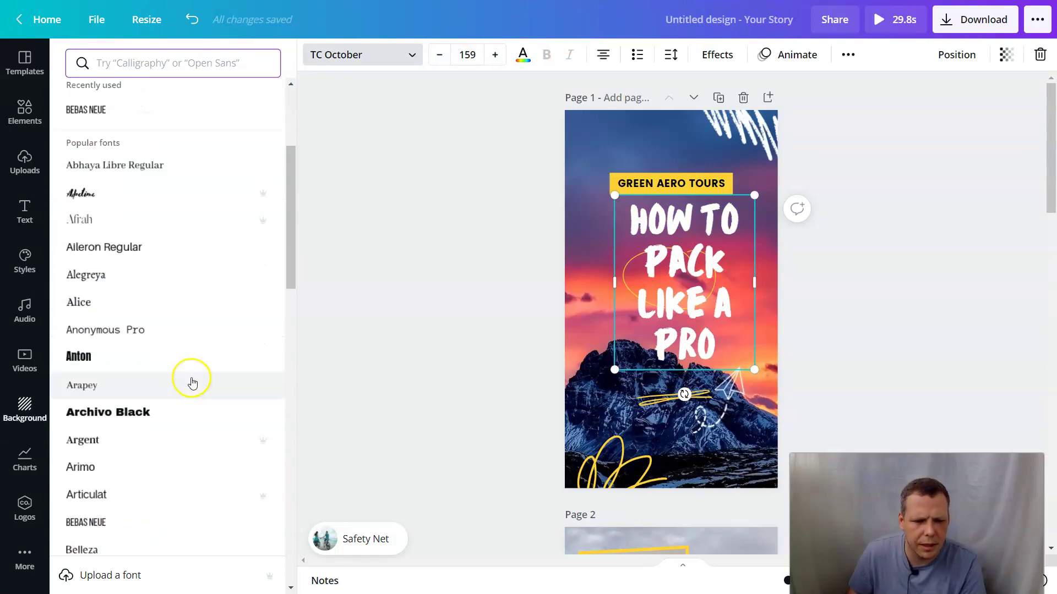
{"action": "scroll", "coordinate": [160, 415], "scroll_direction": "down", "scroll_amount": 5}
{"action": "scroll", "coordinate": [154, 426], "scroll_direction": "down", "scroll_amount": 4}
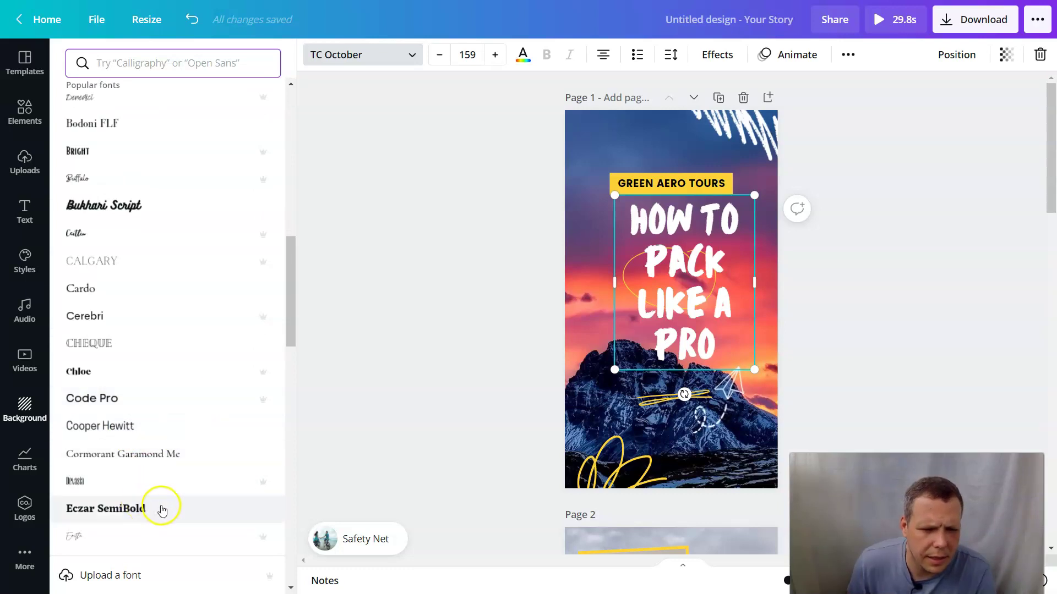
{"action": "left_click", "coordinate": [136, 504]}
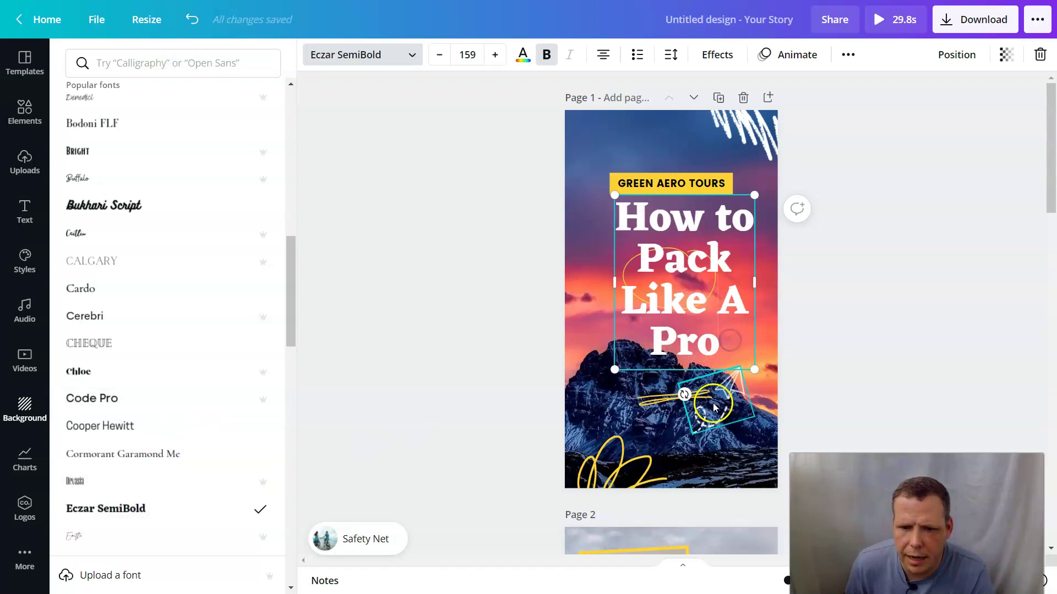
Recolour the entire cover title text light blue using the default colours.
{"action": "left_click_drag", "start_coordinate": [735, 345], "coordinate": [562, 218]}
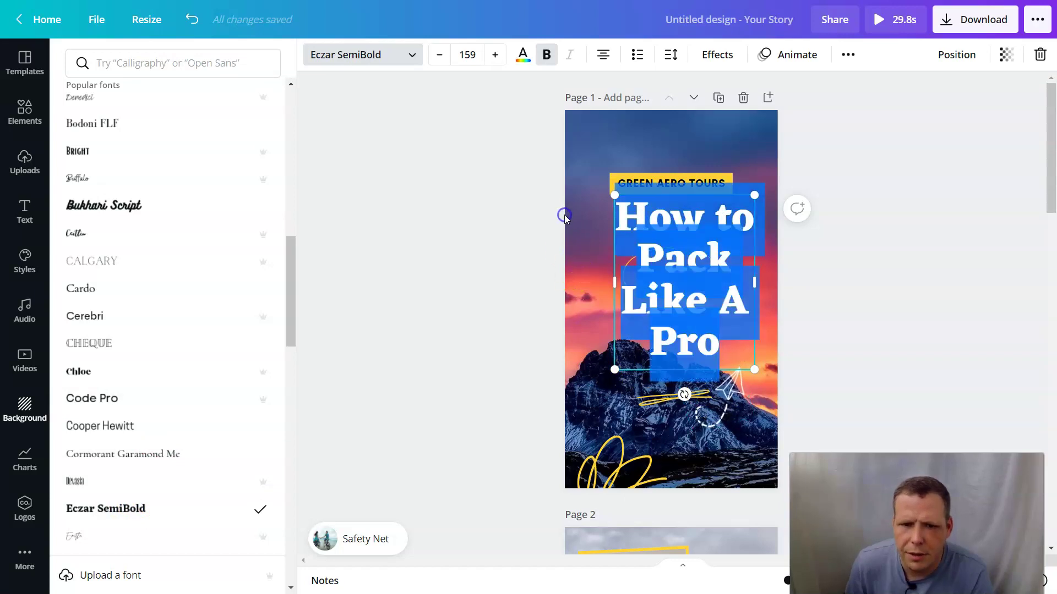
{"action": "left_click", "coordinate": [520, 59]}
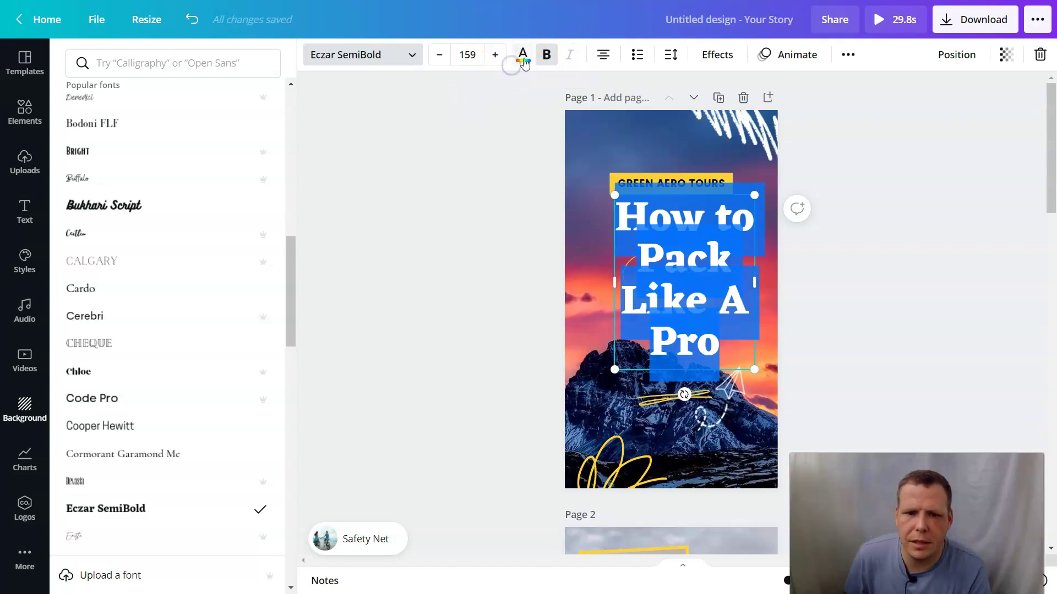
{"action": "left_click", "coordinate": [523, 60]}
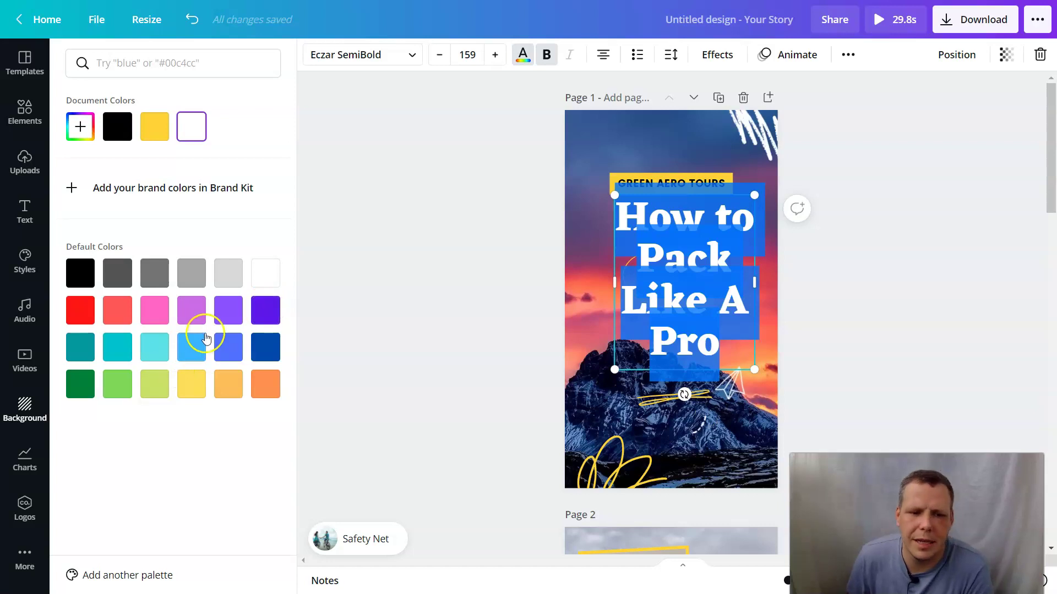
{"action": "left_click", "coordinate": [187, 346]}
{"action": "left_click", "coordinate": [867, 346]}
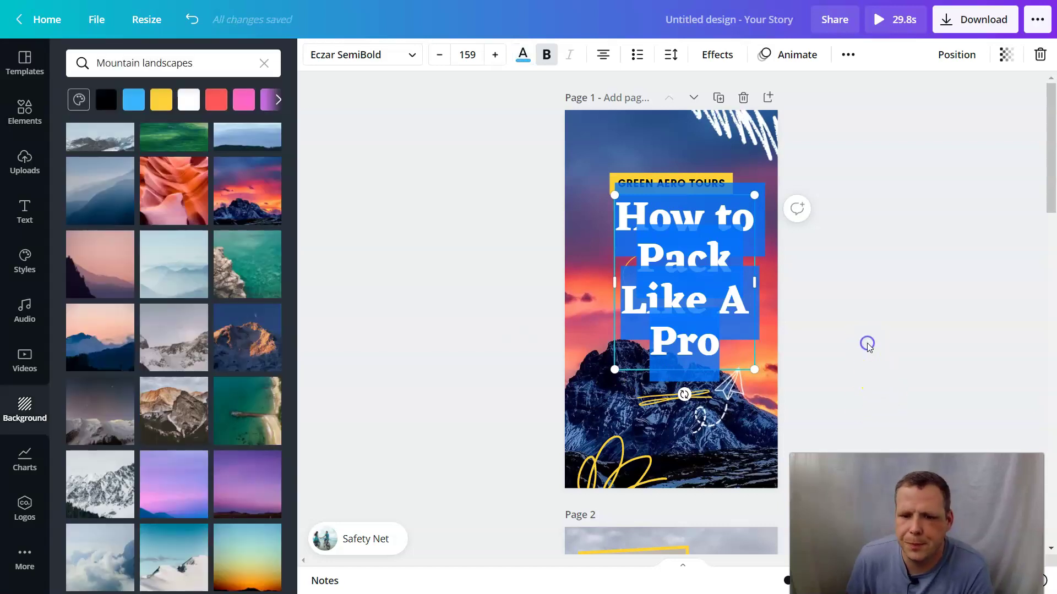
{"action": "left_click", "coordinate": [758, 400]}
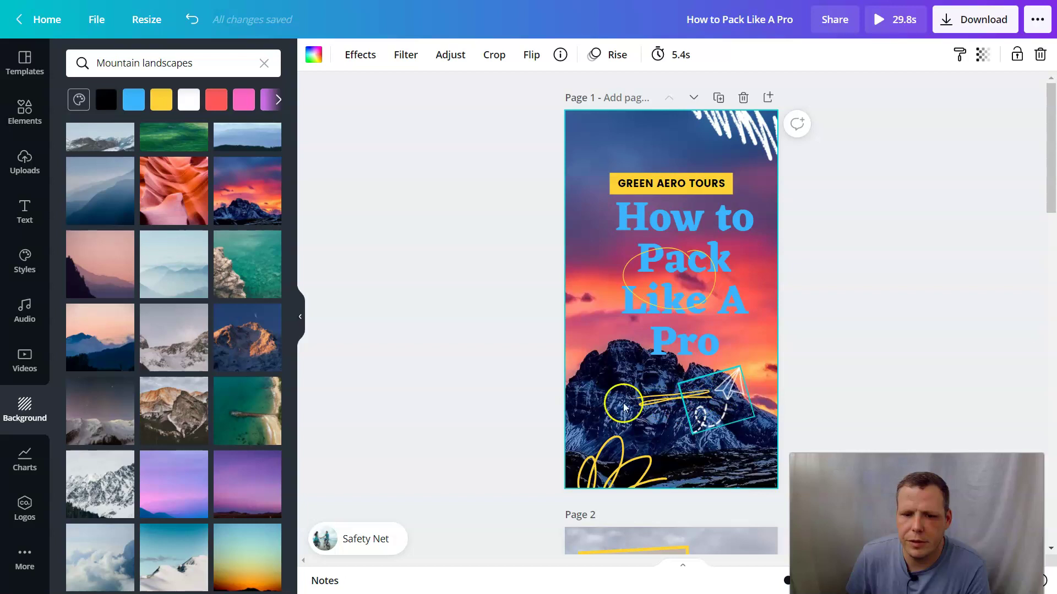
Pull the hand-drawn yellow circle away from the word "Pack" on the cover and delete it.
{"action": "mouse_move", "coordinate": [636, 286]}
{"action": "left_mouse_down"}
{"action": "mouse_move", "coordinate": [622, 295]}
{"action": "mouse_move", "coordinate": [538, 253]}
{"action": "left_mouse_up"}
{"action": "right_click", "coordinate": [613, 256]}
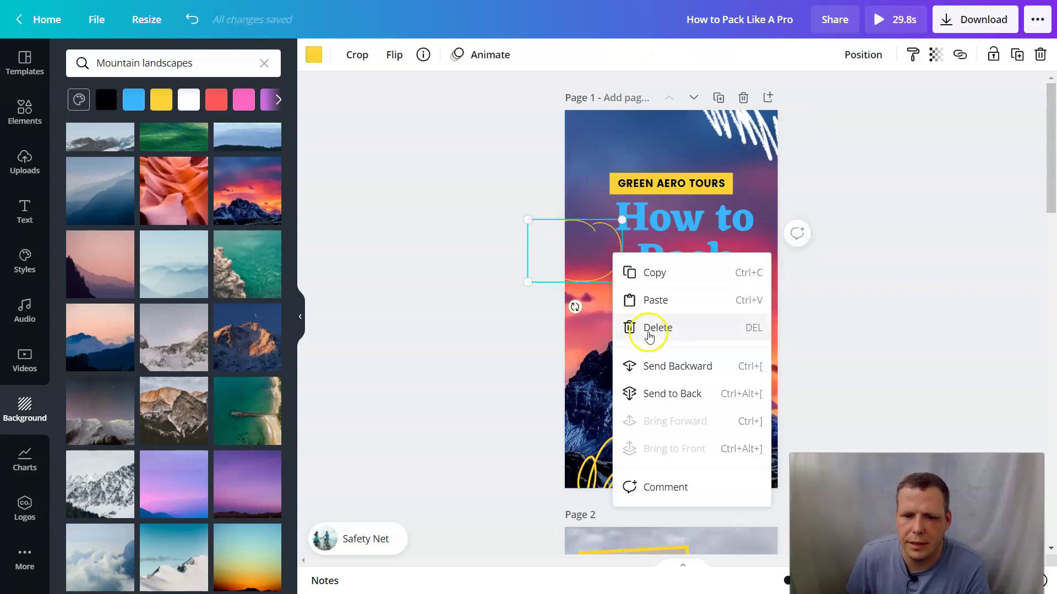
{"action": "left_click", "coordinate": [649, 330]}
Rotate the white scribble on the cover to nearly horizontal and move it fully onto the page above the "GREEN AERO TOURS" label.
{"action": "left_click", "coordinate": [759, 139]}
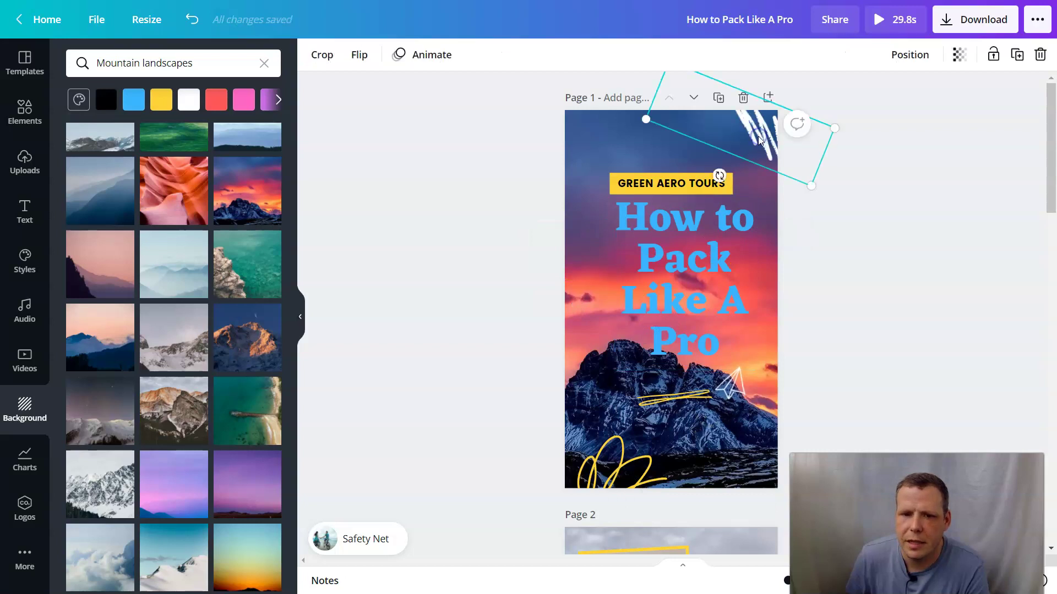
{"action": "left_click_drag", "start_coordinate": [720, 175], "coordinate": [743, 190]}
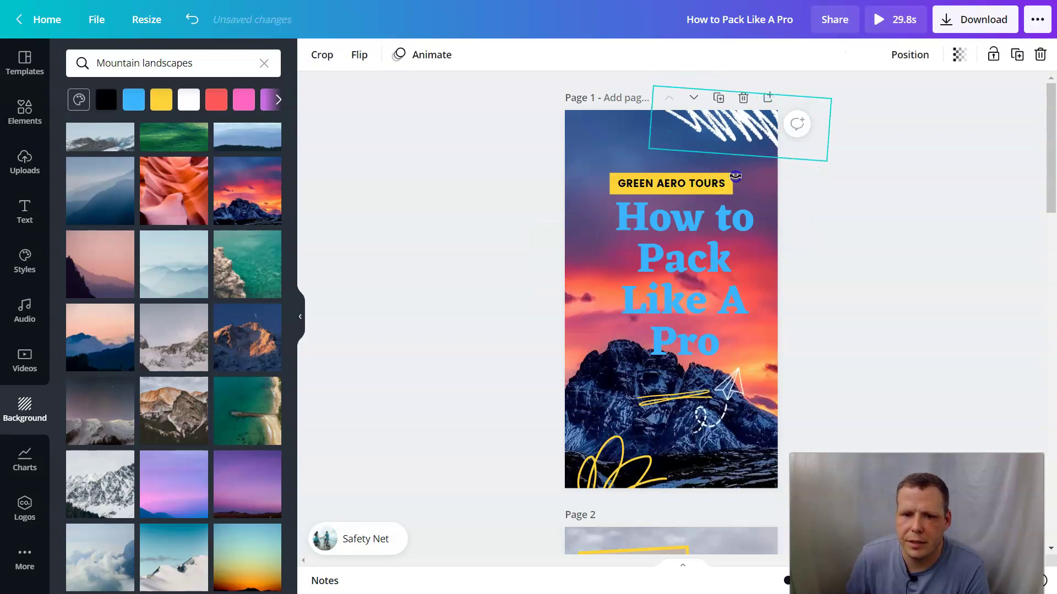
{"action": "left_click_drag", "start_coordinate": [745, 149], "coordinate": [661, 149]}
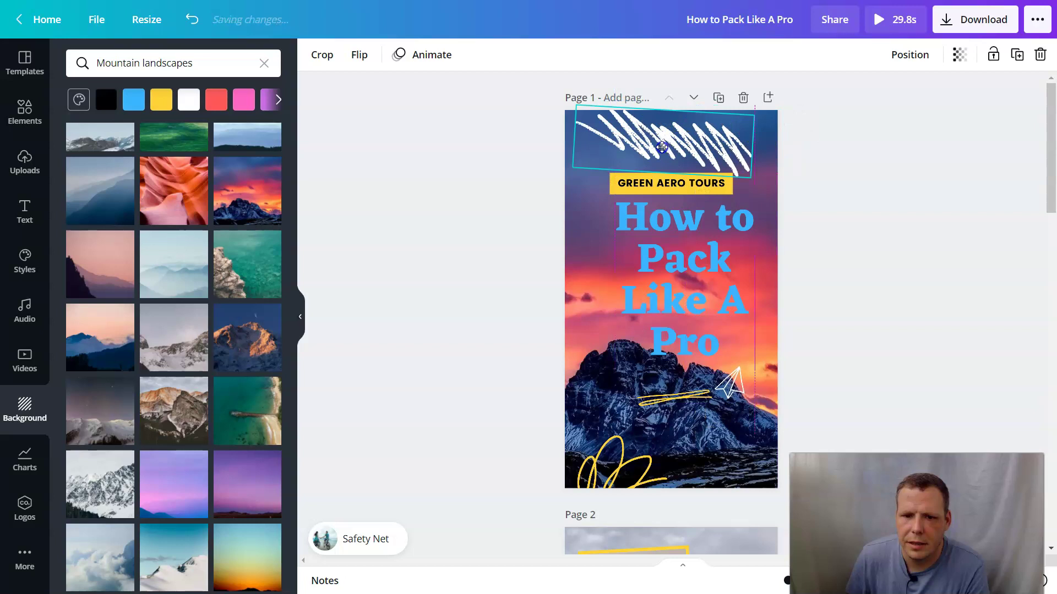
{"action": "left_click_drag", "start_coordinate": [664, 197], "coordinate": [666, 187]}
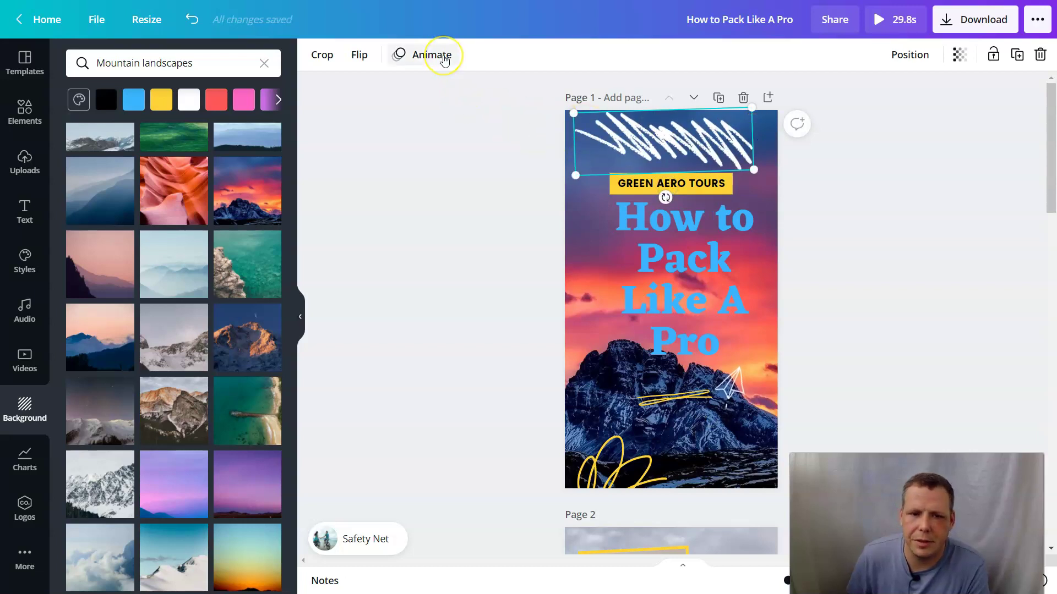
Preview element animations such as Tectonic and Breathe on the white scribble and apply the Pop animation to it.
{"action": "left_click", "coordinate": [445, 58]}
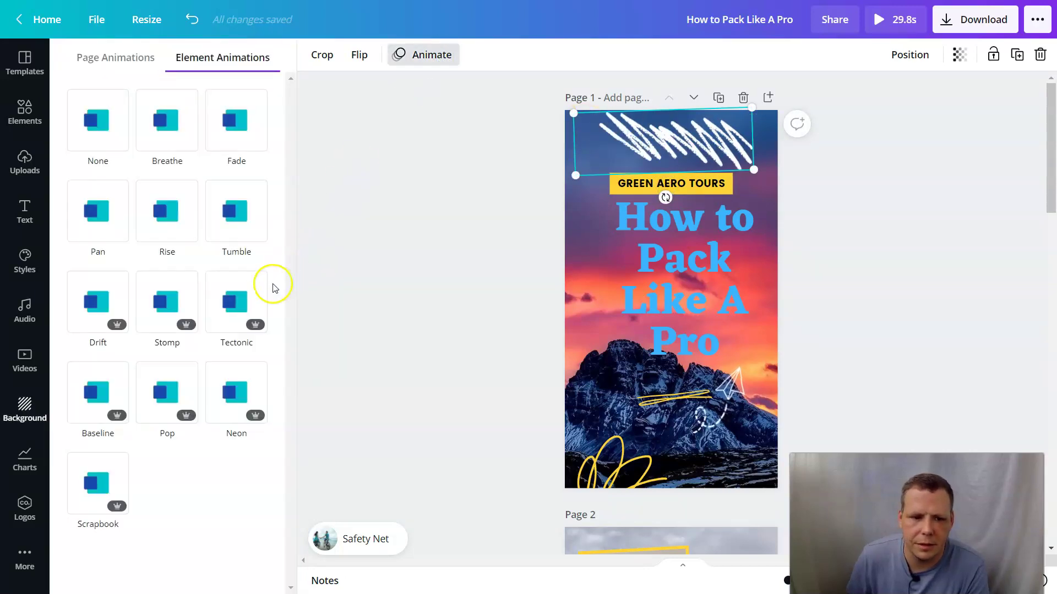
{"action": "left_click", "coordinate": [231, 305]}
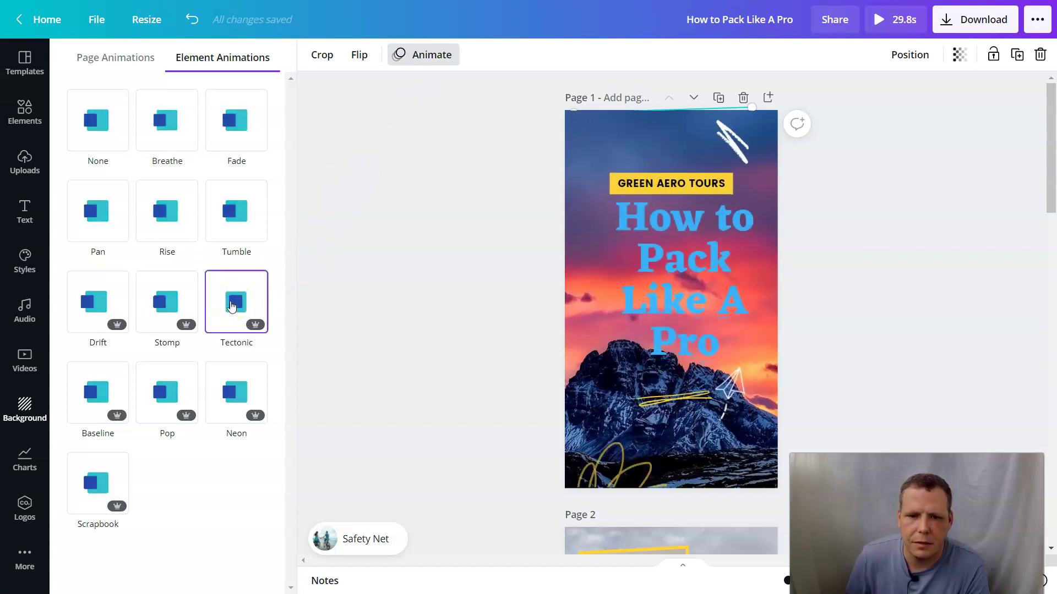
{"action": "left_click", "coordinate": [234, 216]}
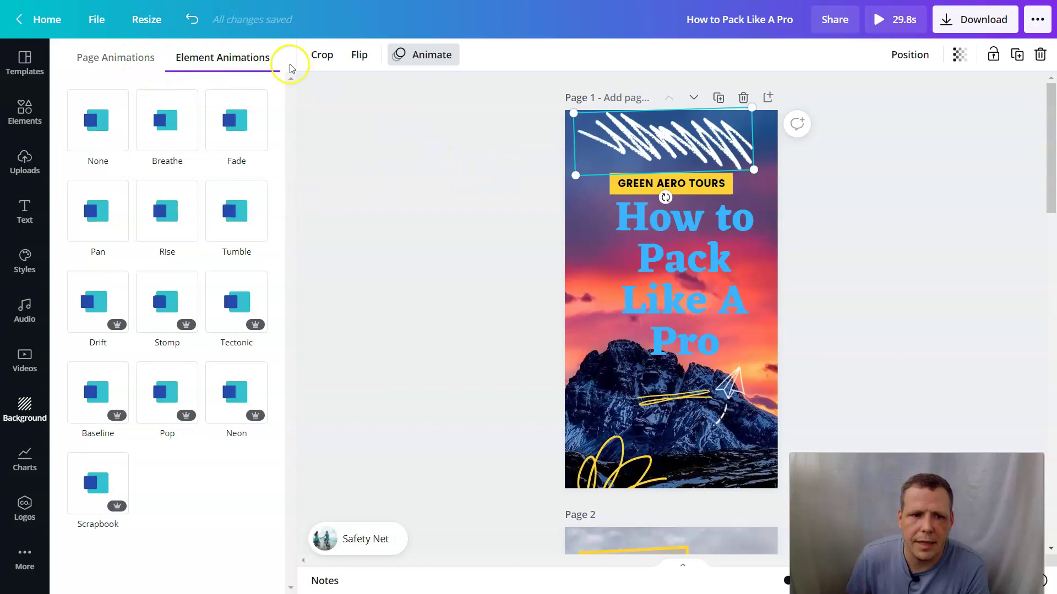
{"action": "left_click", "coordinate": [134, 65]}
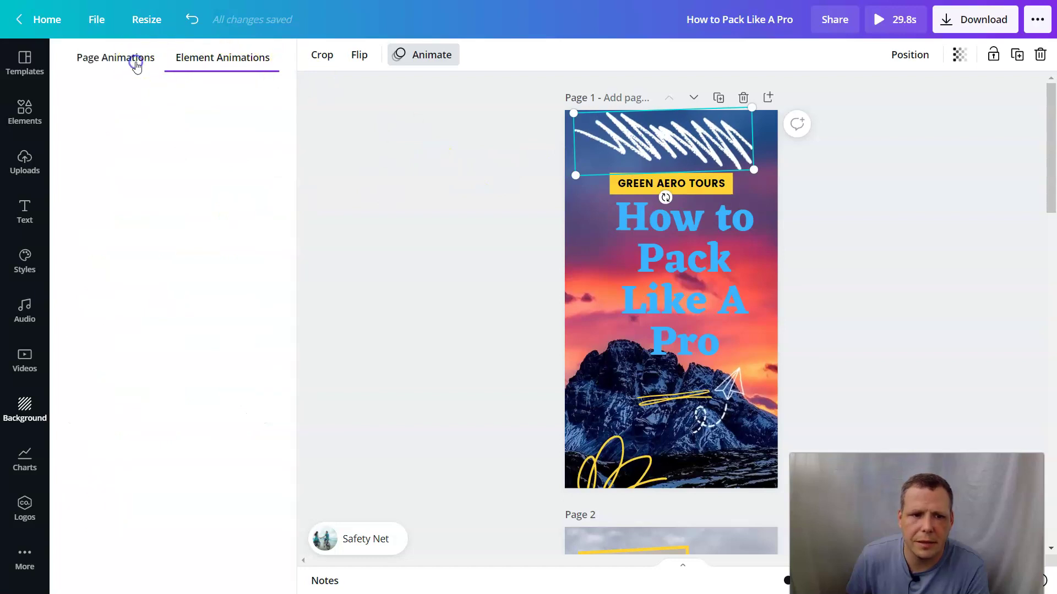
{"action": "left_click", "coordinate": [225, 63]}
{"action": "left_click", "coordinate": [165, 144]}
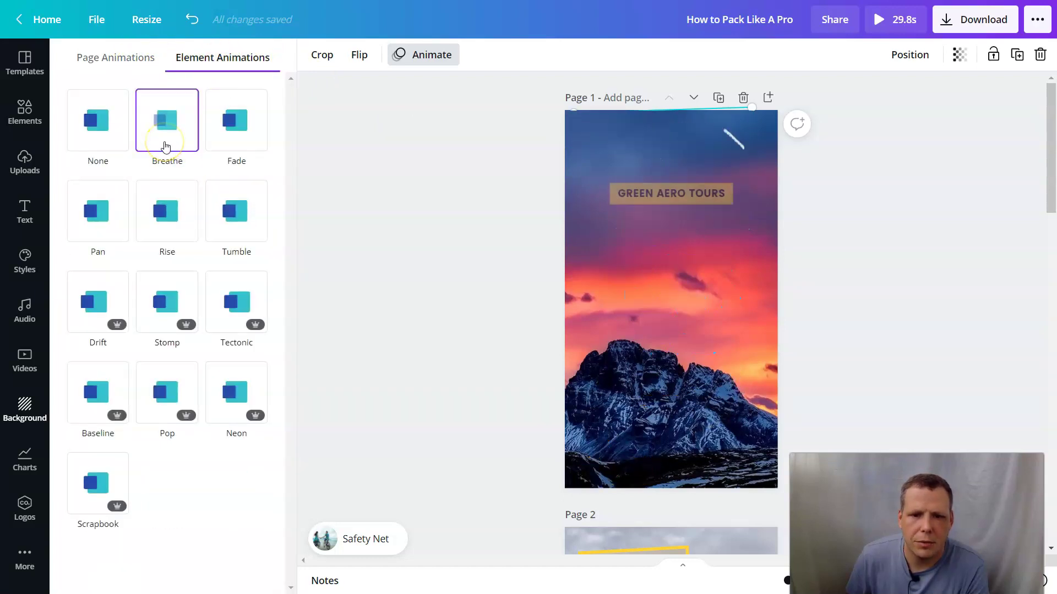
{"action": "left_click", "coordinate": [233, 161]}
{"action": "left_click", "coordinate": [154, 412]}
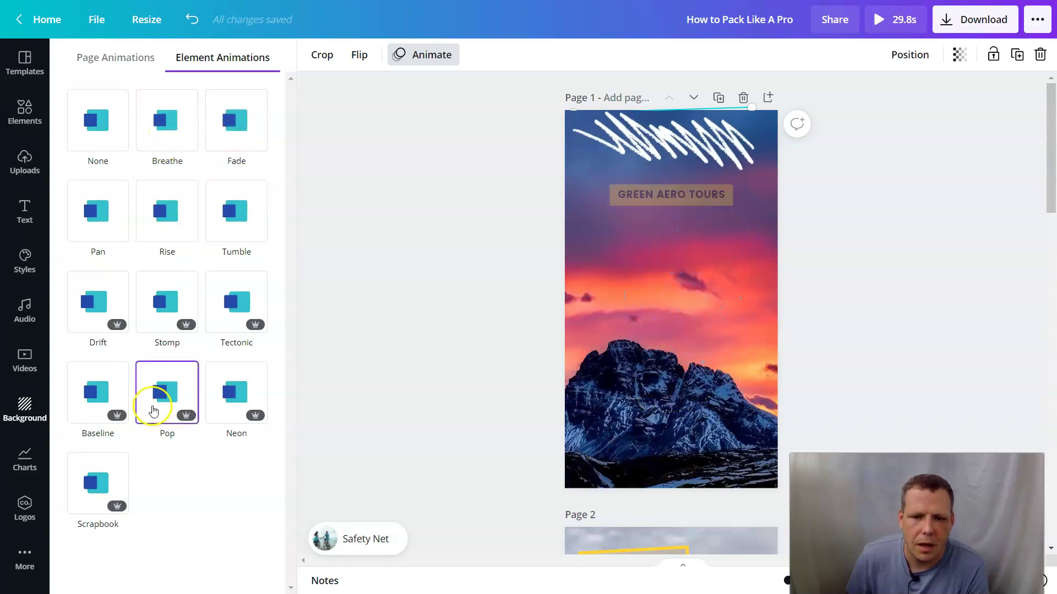
{"action": "left_click", "coordinate": [186, 399]}
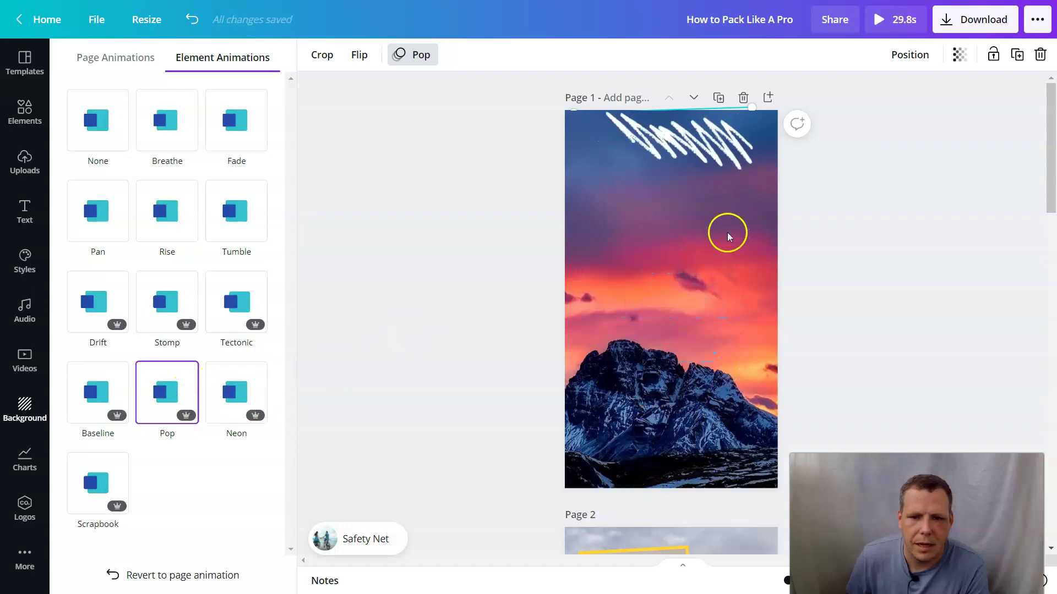
Apply the Drift page animation to the cover page.
{"action": "left_click", "coordinate": [121, 58]}
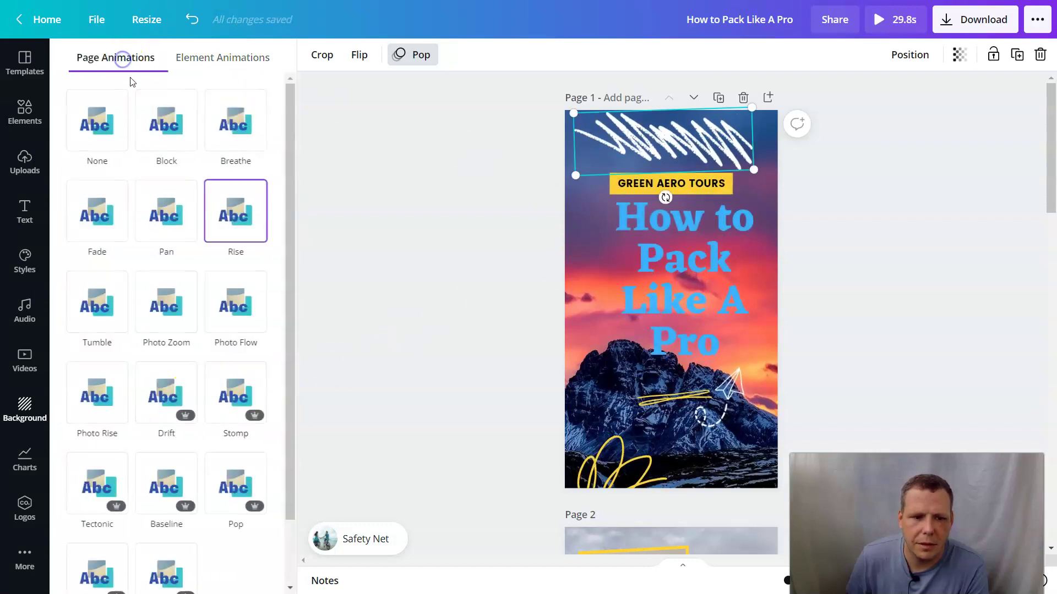
{"action": "left_click", "coordinate": [235, 217]}
{"action": "left_click", "coordinate": [198, 225]}
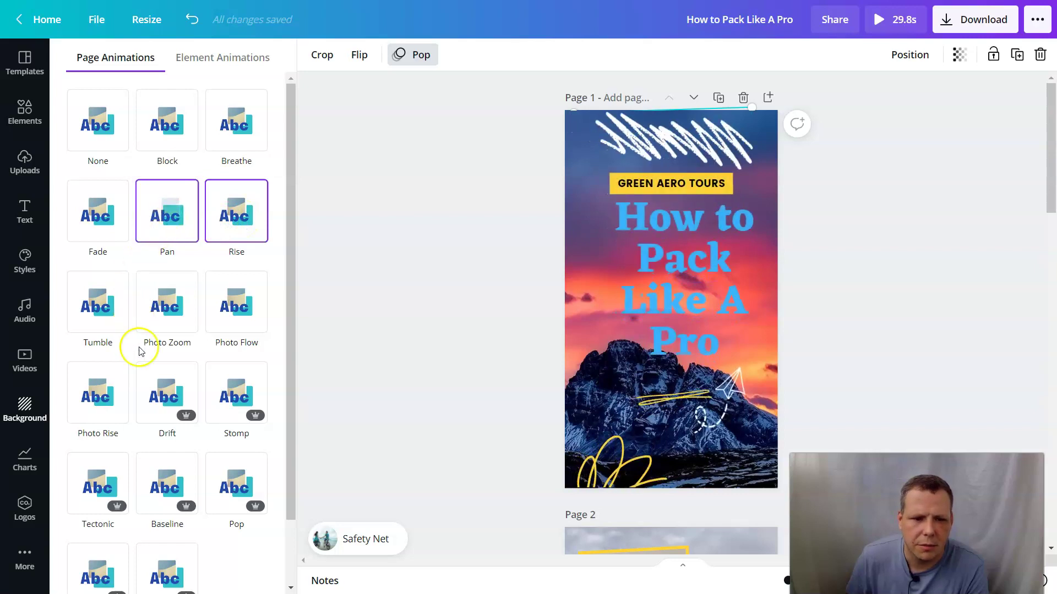
{"action": "left_click", "coordinate": [160, 391]}
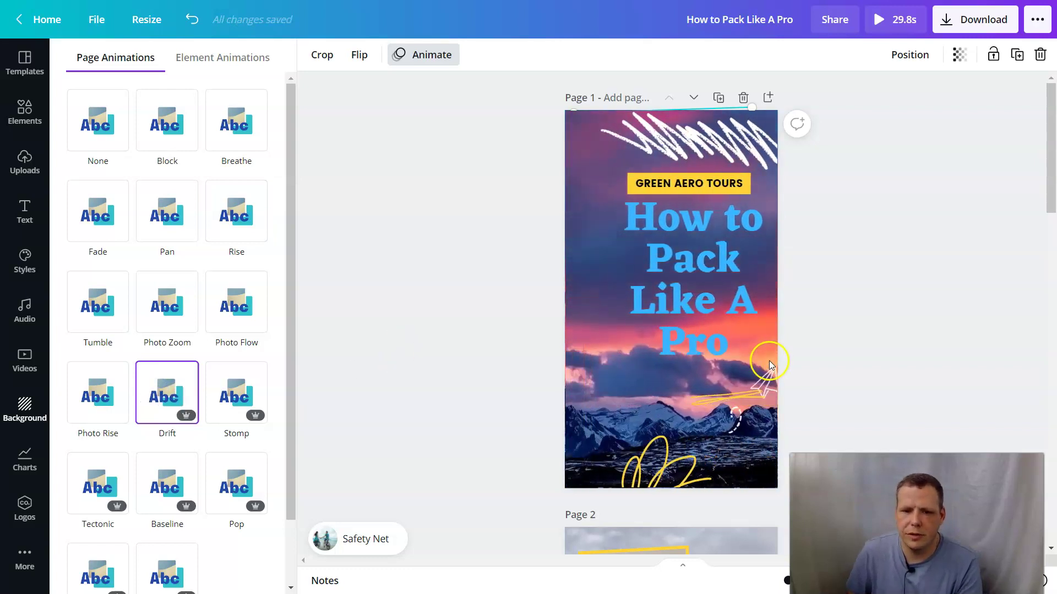
{"action": "left_click", "coordinate": [882, 337]}
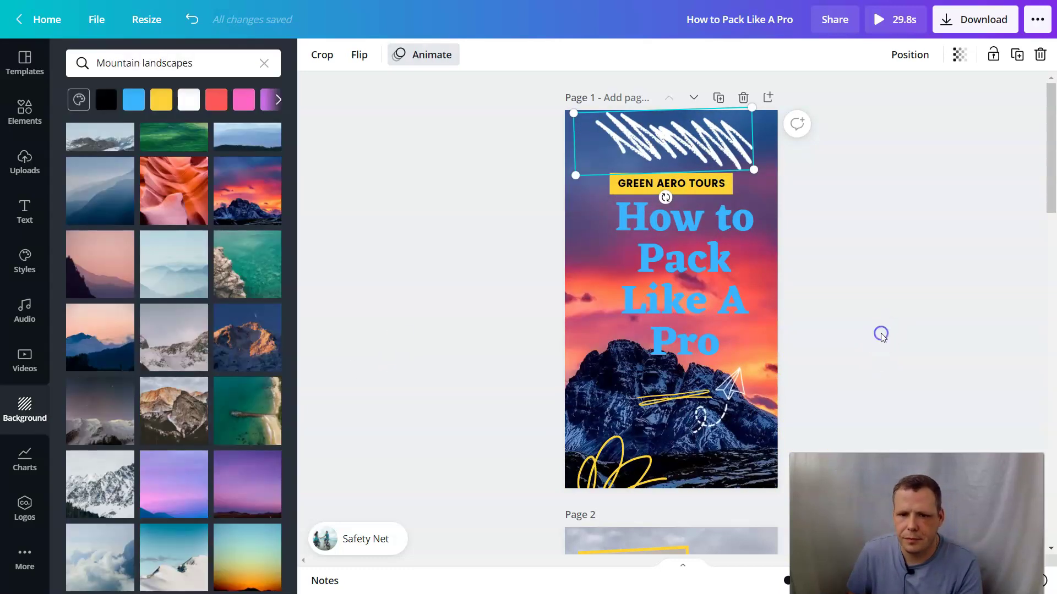
Delete the "GREEN AERO TOURS" label and the large dark brown rectangle from the cover.
{"action": "left_click", "coordinate": [693, 190]}
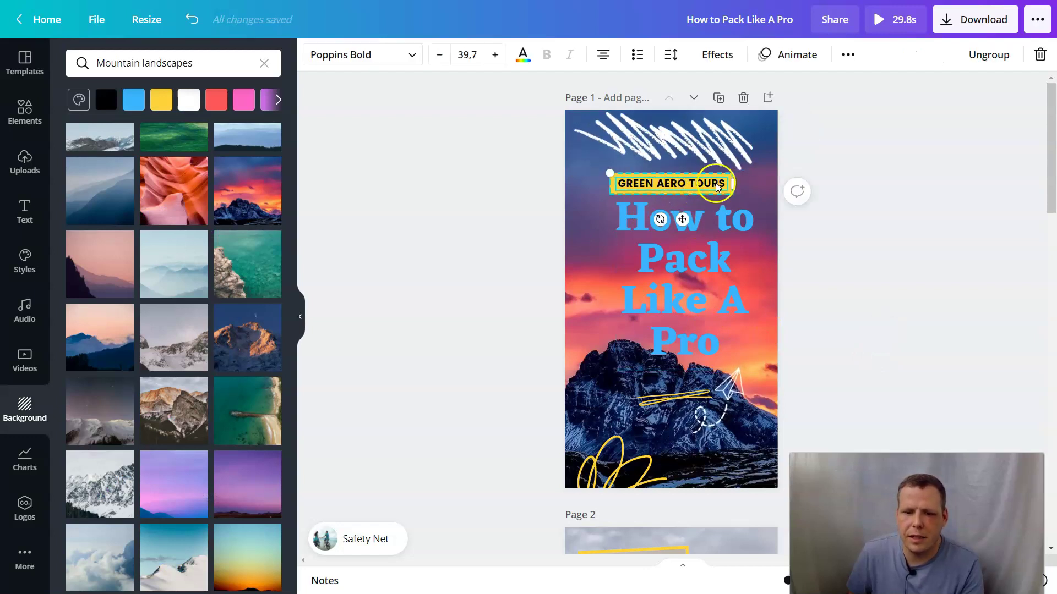
{"action": "key", "text": "Delete"}
{"action": "key", "text": "Delete"}
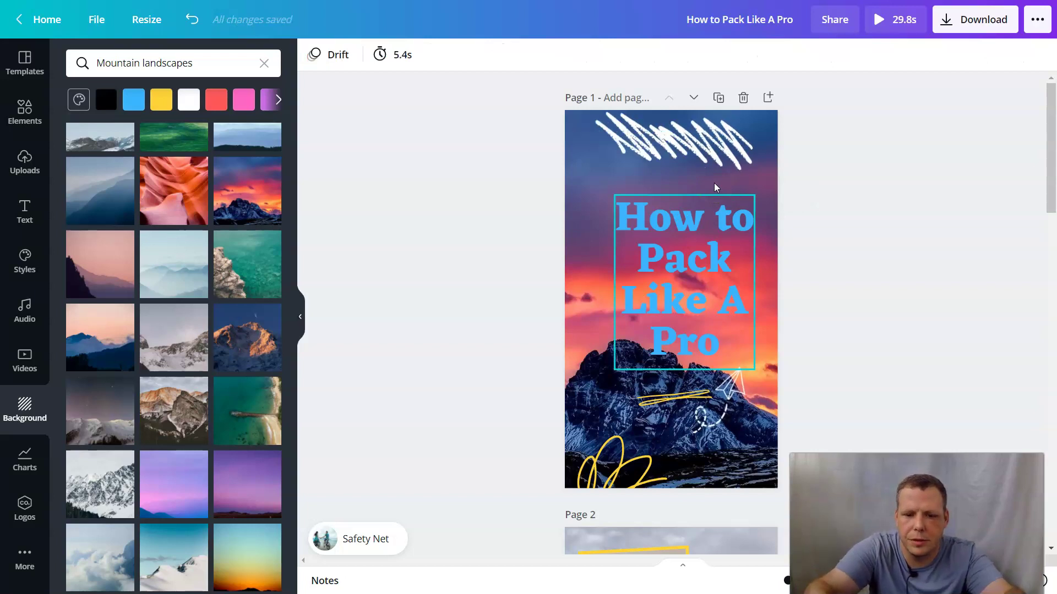
{"action": "left_click", "coordinate": [715, 188]}
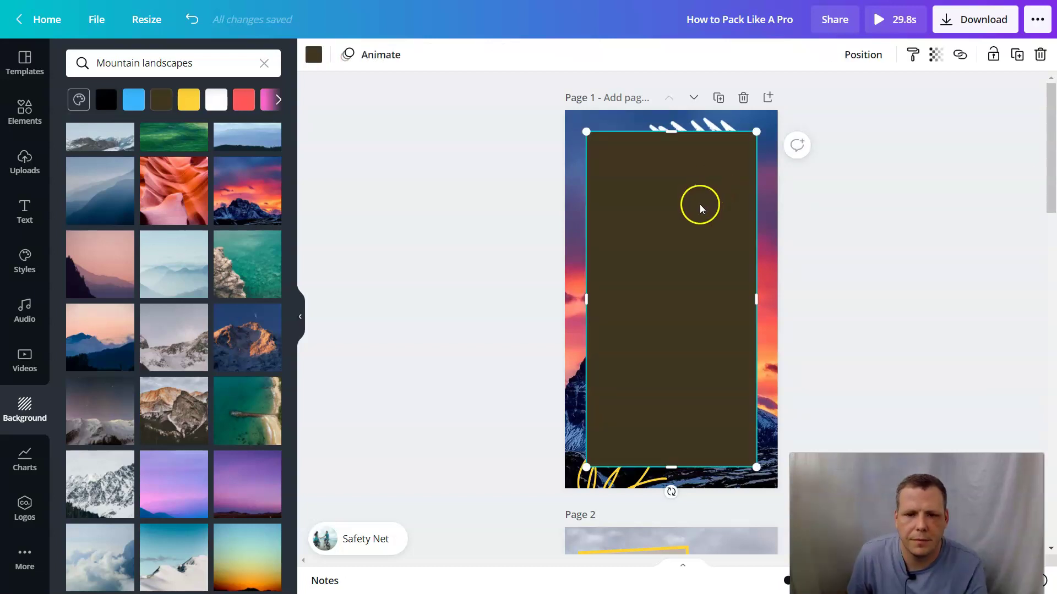
{"action": "right_click", "coordinate": [681, 238]}
{"action": "left_click", "coordinate": [716, 319]}
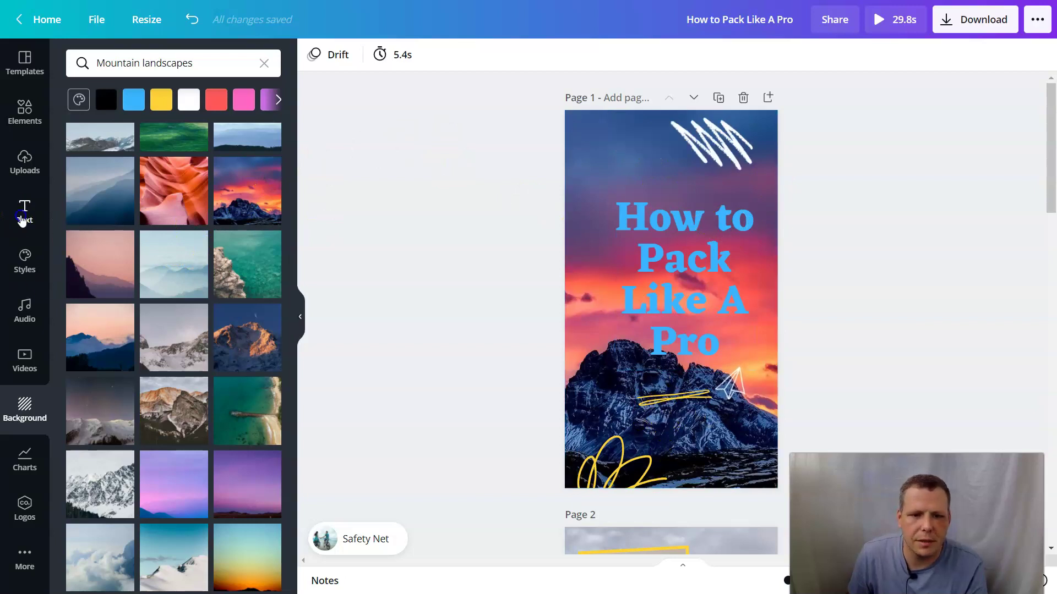
Add a subheading to the cover and replace its placeholder text with "My Super Tours".
{"action": "left_click", "coordinate": [25, 216]}
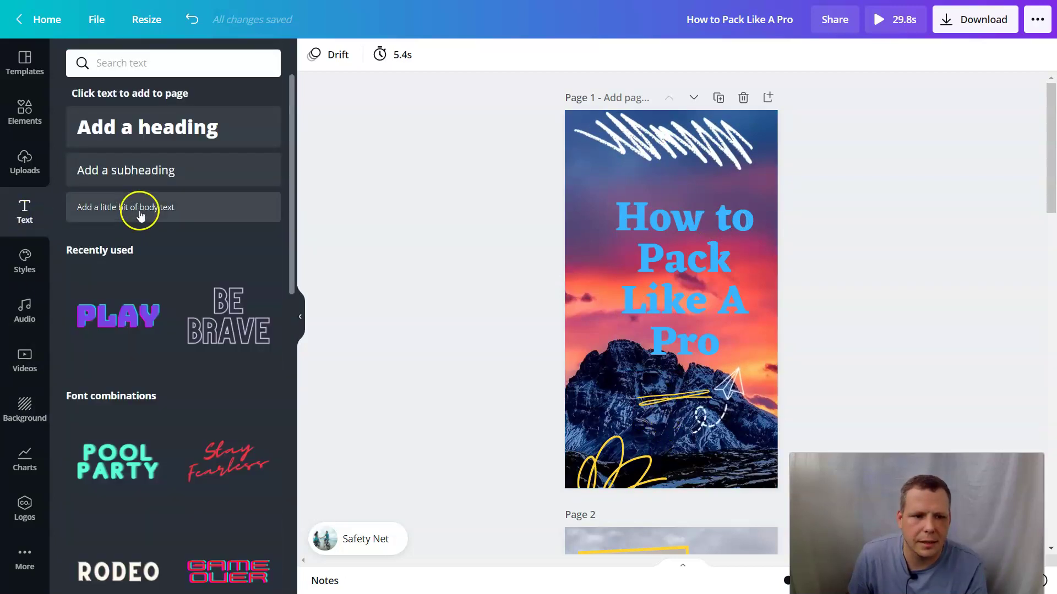
{"action": "left_click", "coordinate": [157, 181]}
{"action": "double_click", "coordinate": [679, 299]}
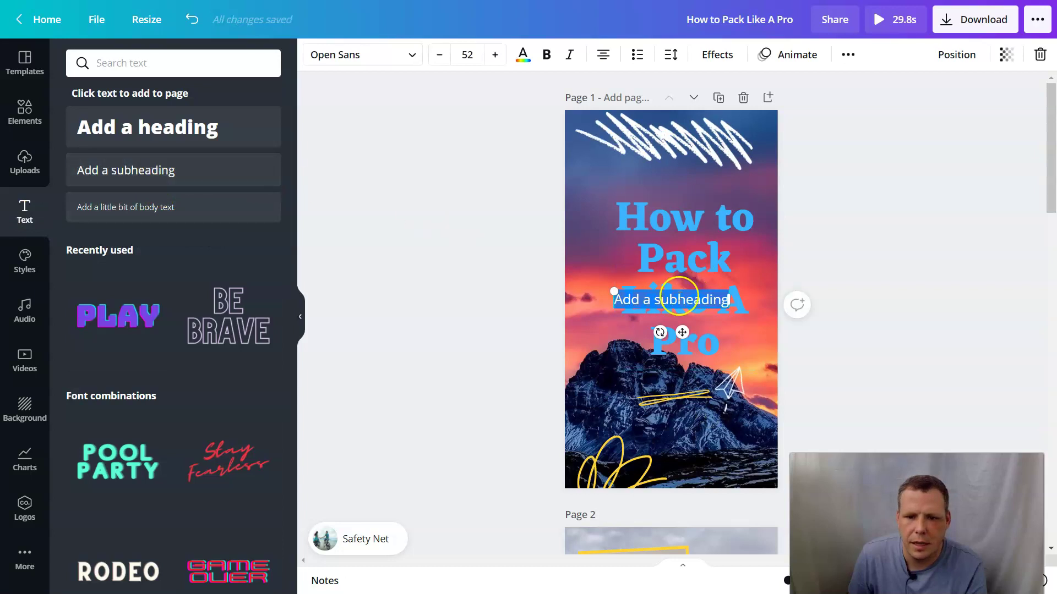
{"action": "left_click", "coordinate": [657, 297]}
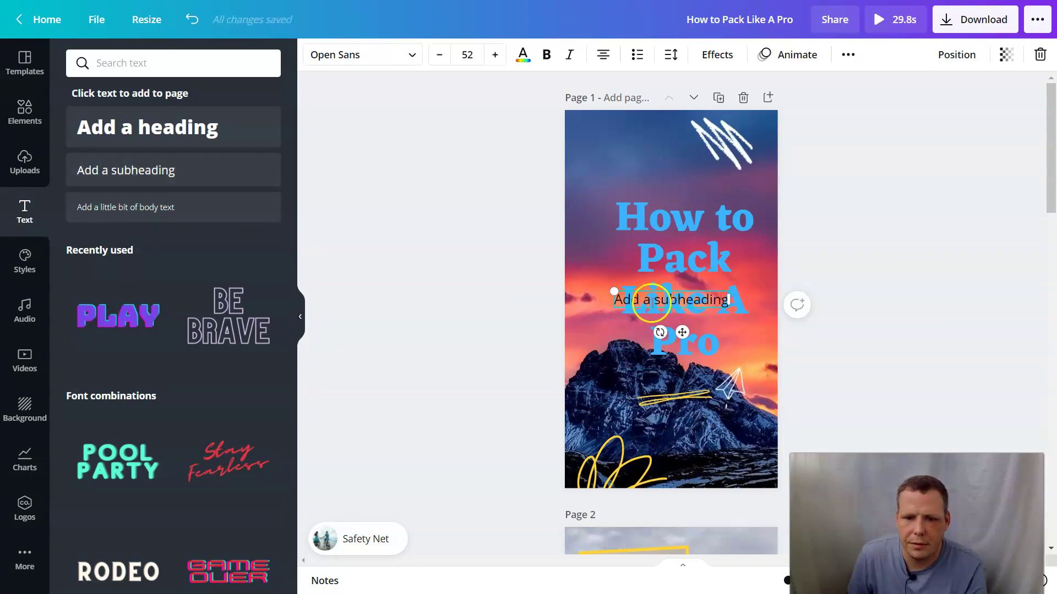
{"action": "left_click_drag", "start_coordinate": [723, 299], "coordinate": [628, 300]}
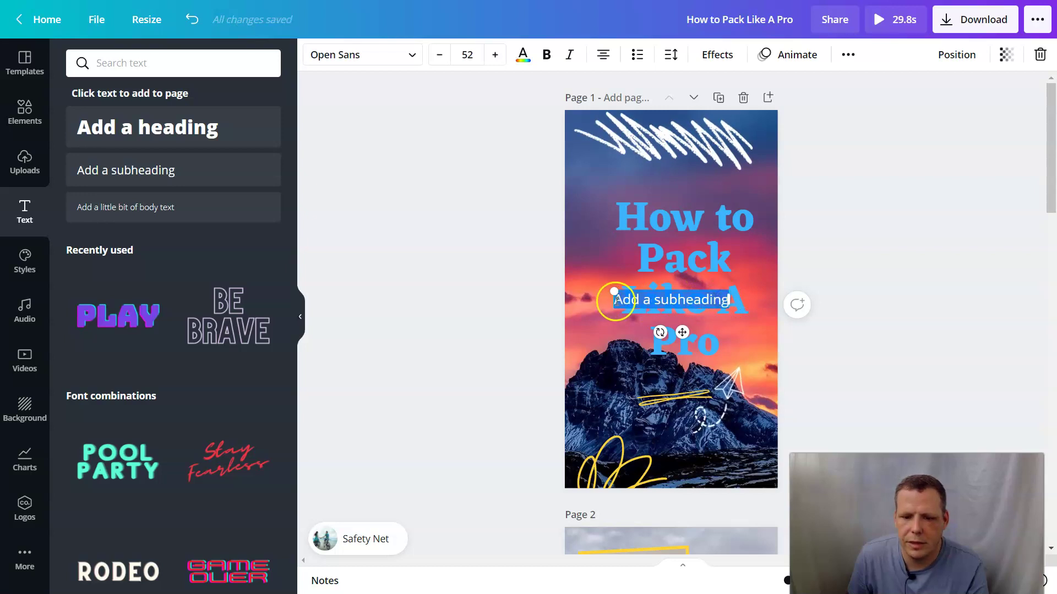
{"action": "key", "text": "BackSpace"}
{"action": "left_click", "coordinate": [615, 303]}
{"action": "type", "text": "My Super Tours"}
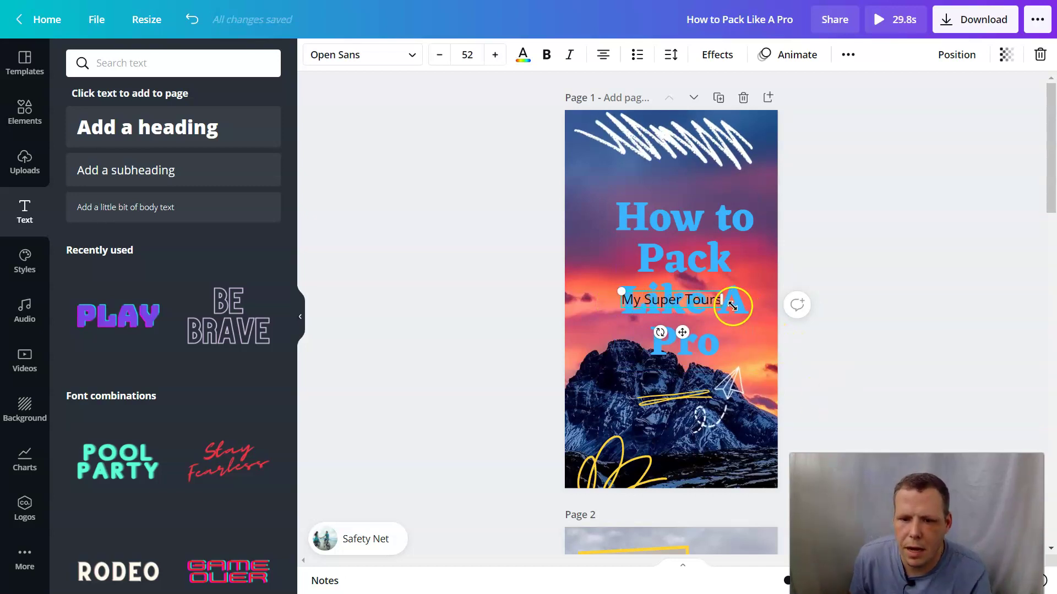
Format the "My Super Tours" subheading as bold, italic and white.
{"action": "mouse_move", "coordinate": [716, 302]}
{"action": "left_mouse_down"}
{"action": "mouse_move", "coordinate": [698, 309]}
{"action": "mouse_move", "coordinate": [709, 311]}
{"action": "mouse_move", "coordinate": [625, 299]}
{"action": "left_mouse_up"}
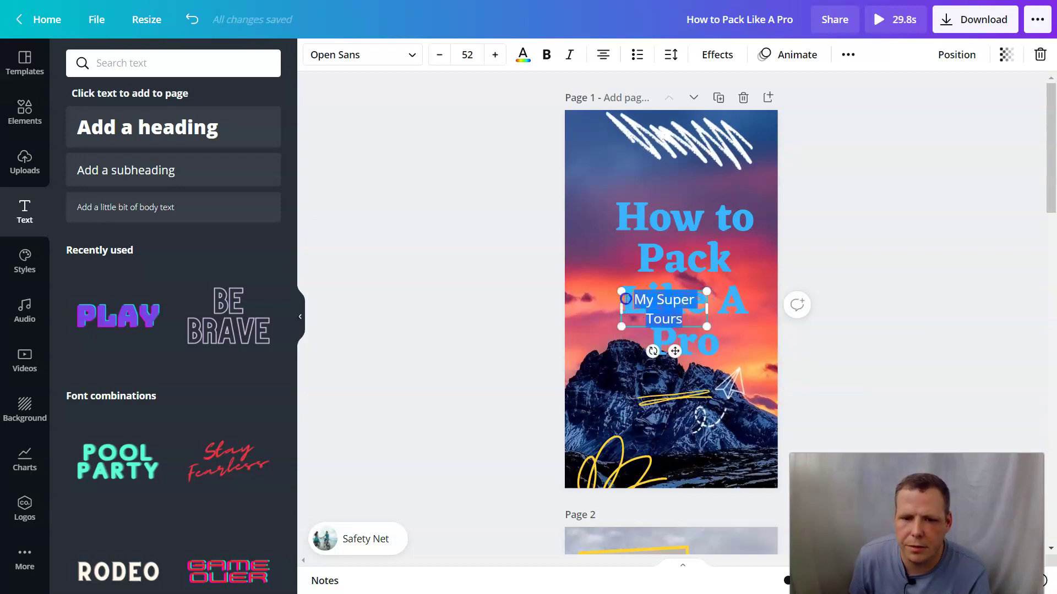
{"action": "left_click", "coordinate": [547, 55]}
{"action": "left_click", "coordinate": [569, 54]}
{"action": "left_click", "coordinate": [524, 55]}
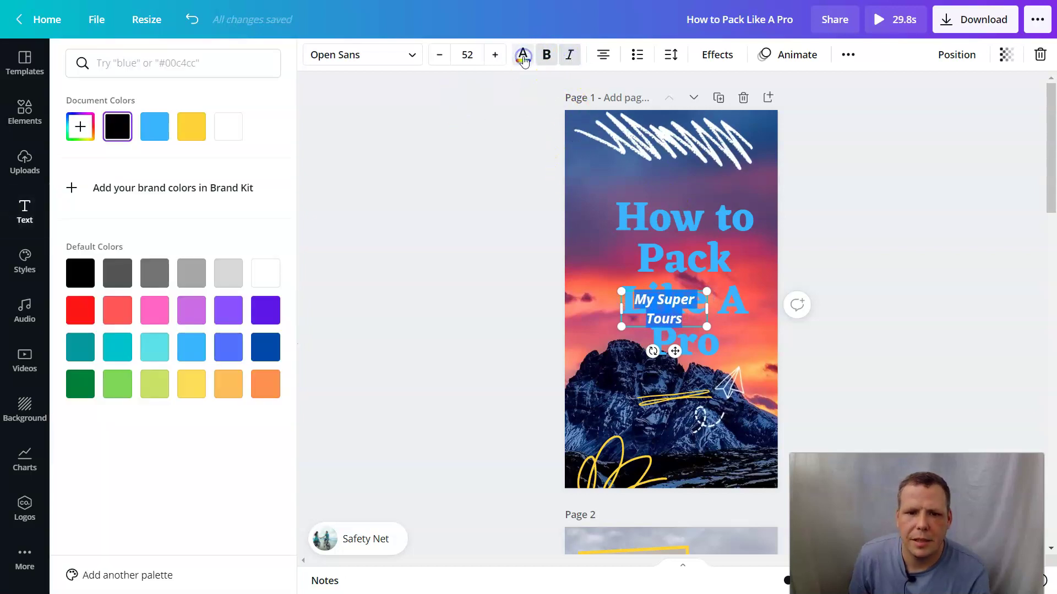
{"action": "left_click", "coordinate": [262, 275]}
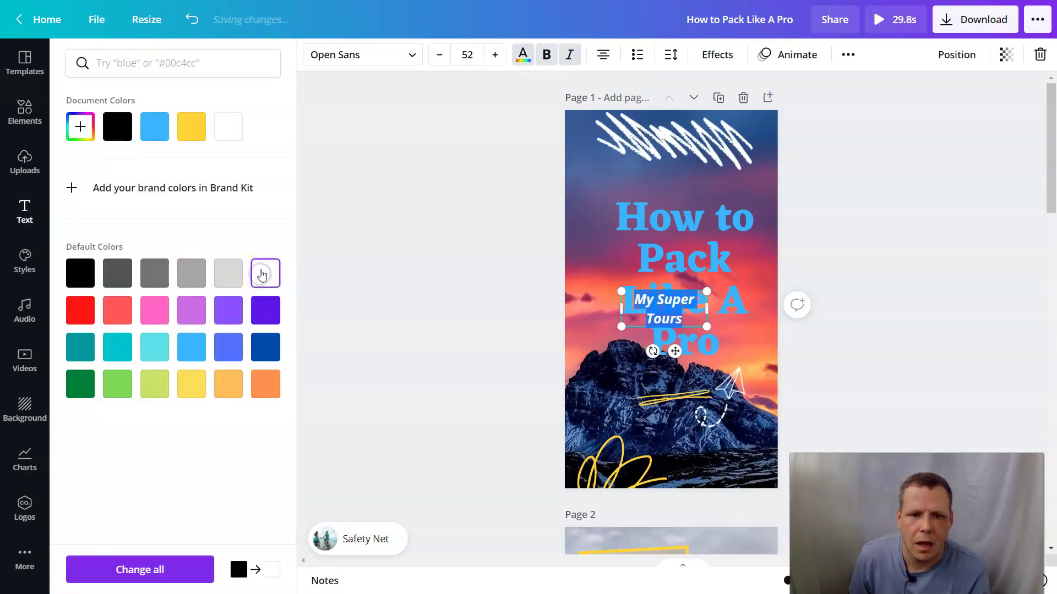
Change the "My Super Tours" subheading to the Calgary font and increase its size to 75.
{"action": "left_click", "coordinate": [408, 55]}
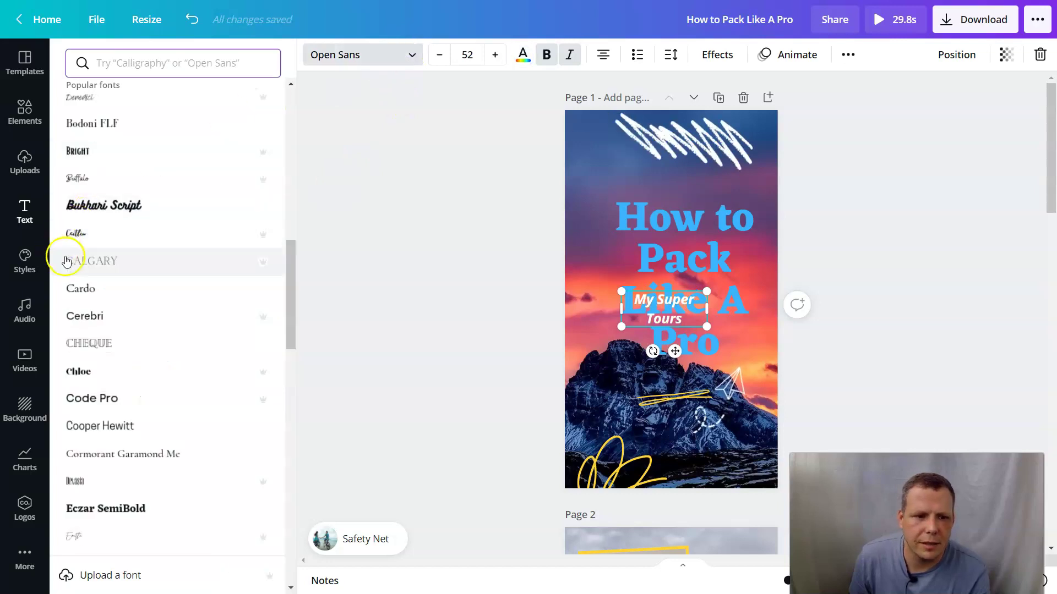
{"action": "left_click", "coordinate": [70, 260]}
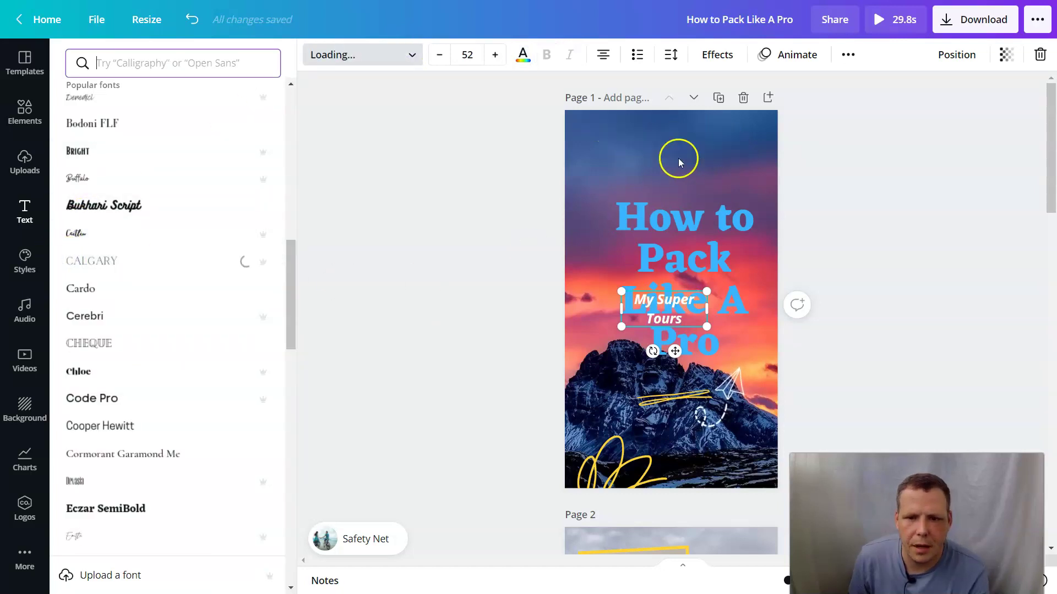
{"action": "left_click", "coordinate": [494, 55]}
{"action": "left_click", "coordinate": [495, 55]}
{"action": "left_click", "coordinate": [494, 55]}
{"action": "left_click", "coordinate": [494, 55]}
{"action": "left_click", "coordinate": [493, 57]}
{"action": "left_click", "coordinate": [493, 57]}
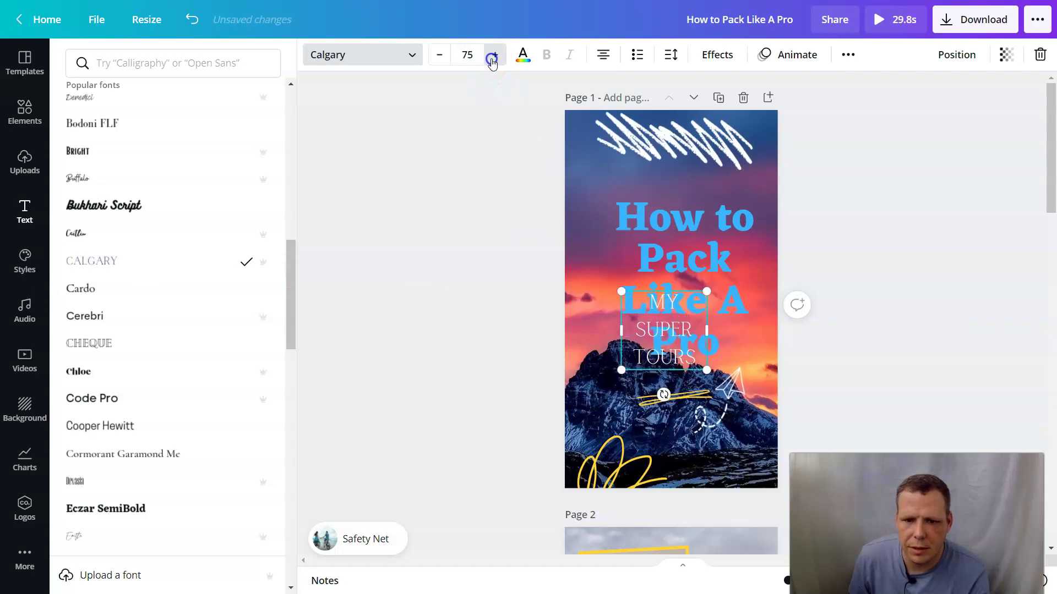
Resize the "My Super Tours" subheading to a single line at size 54.4 and place it just above the cover title.
{"action": "double_click", "coordinate": [692, 357]}
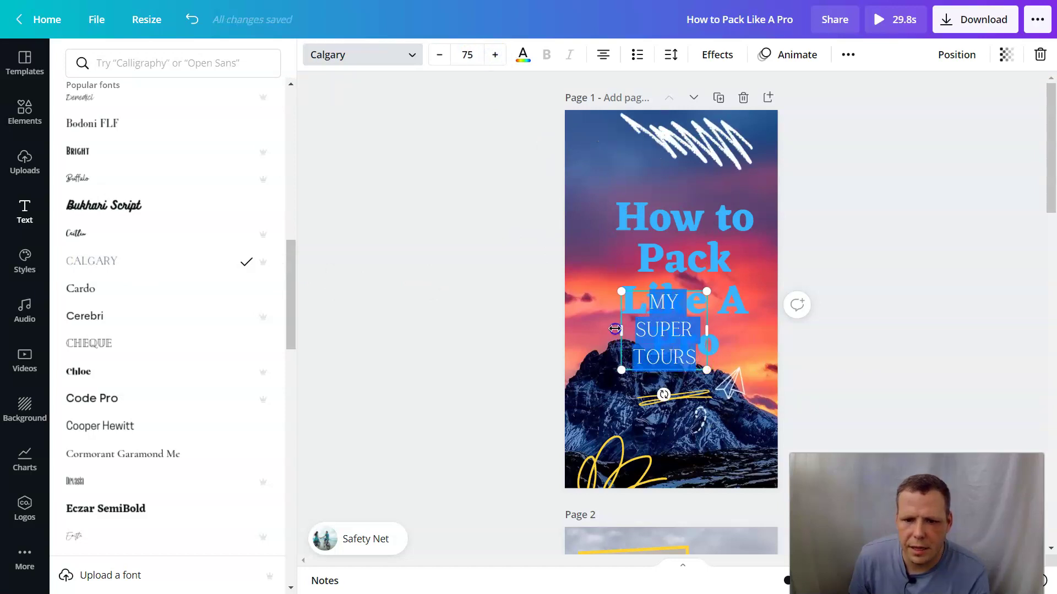
{"action": "left_click", "coordinate": [671, 320]}
{"action": "left_click", "coordinate": [683, 328]}
{"action": "left_click", "coordinate": [682, 328]}
{"action": "left_click_drag", "start_coordinate": [683, 328], "coordinate": [692, 170]}
{"action": "left_click_drag", "start_coordinate": [718, 135], "coordinate": [762, 187]}
{"action": "left_click_drag", "start_coordinate": [692, 169], "coordinate": [680, 179]}
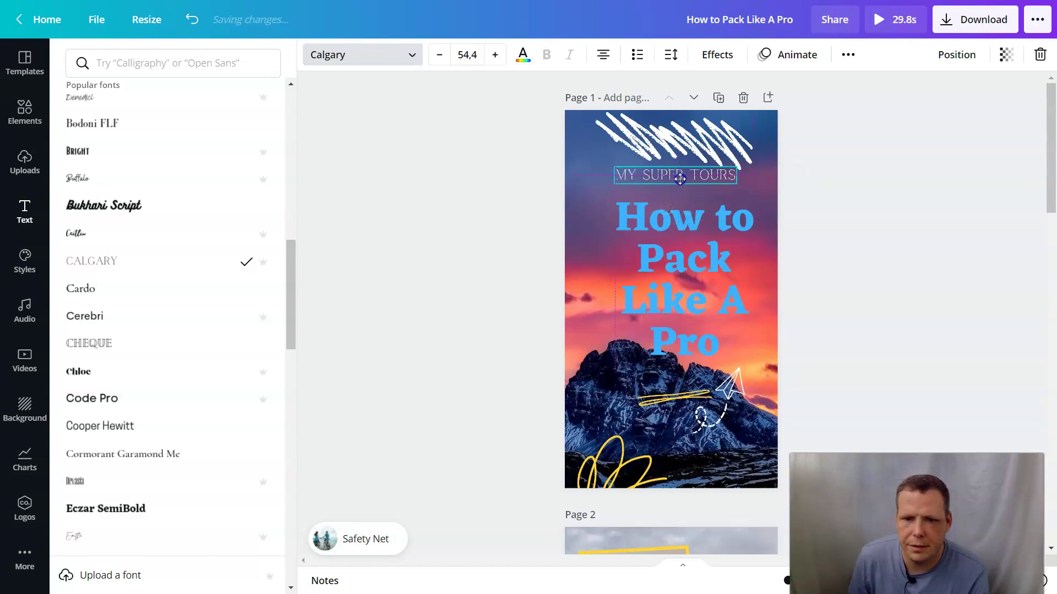
Delete the white scribble at the top of the cover.
{"action": "right_click", "coordinate": [689, 146]}
{"action": "left_click", "coordinate": [739, 290]}
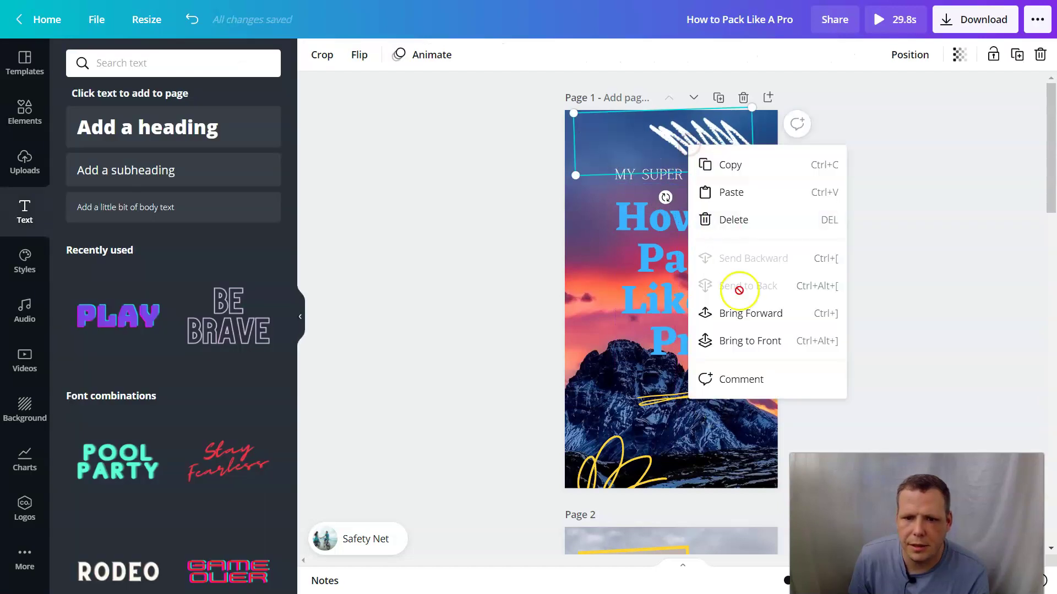
{"action": "left_click", "coordinate": [732, 221]}
Move the "My Super Tours" subheading slightly higher and rotate it so it slants upward to the right.
{"action": "left_click", "coordinate": [667, 174]}
{"action": "left_click_drag", "start_coordinate": [667, 174], "coordinate": [666, 157]}
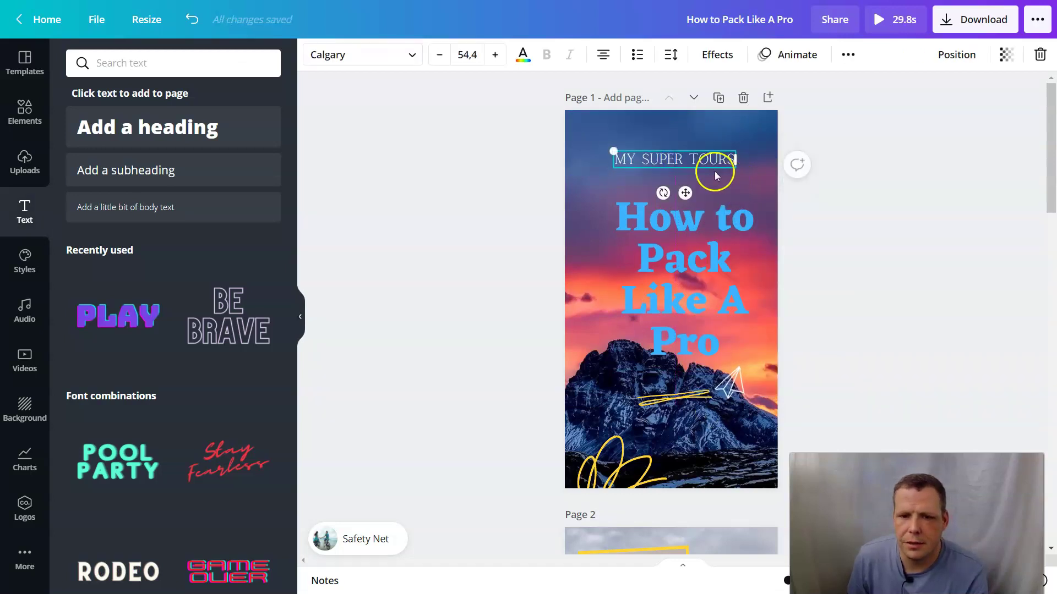
{"action": "mouse_move", "coordinate": [617, 164]}
{"action": "left_mouse_down"}
{"action": "mouse_move", "coordinate": [688, 161]}
{"action": "mouse_move", "coordinate": [571, 130]}
{"action": "mouse_move", "coordinate": [621, 158]}
{"action": "left_mouse_up"}
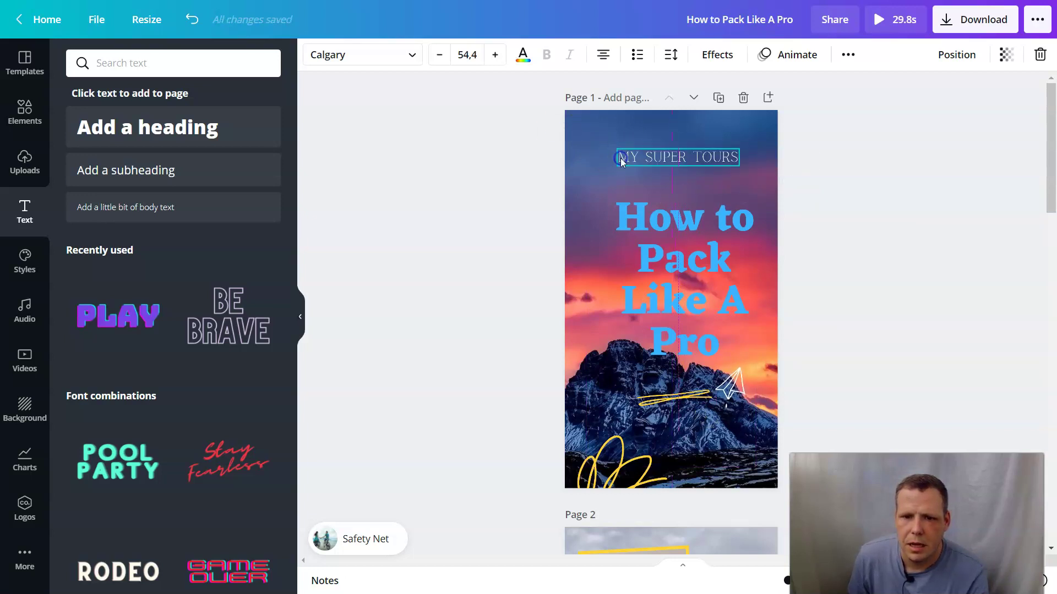
{"action": "left_click", "coordinate": [678, 192]}
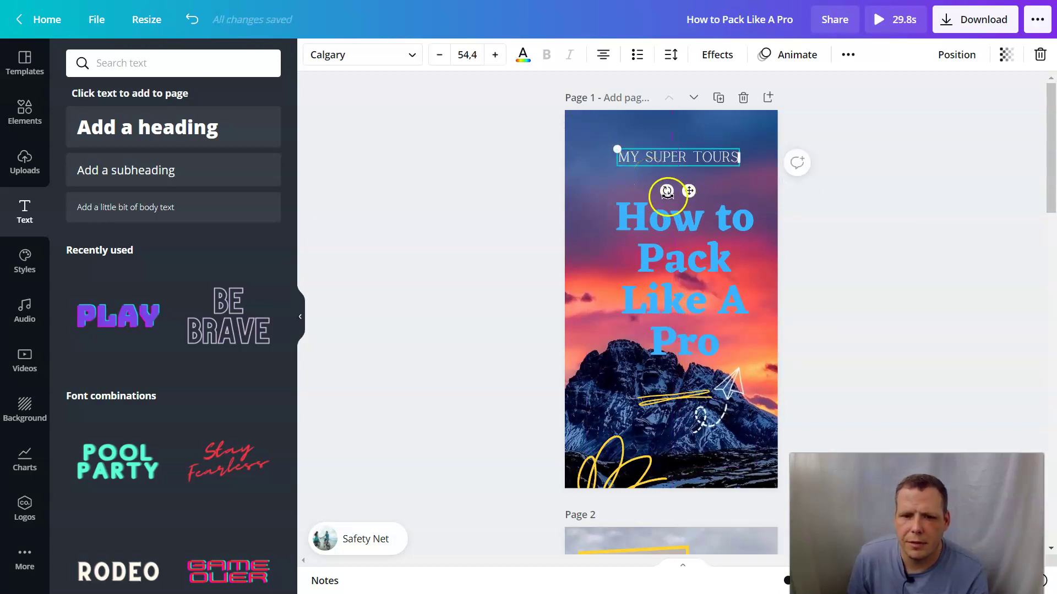
{"action": "left_click_drag", "start_coordinate": [665, 191], "coordinate": [662, 154]}
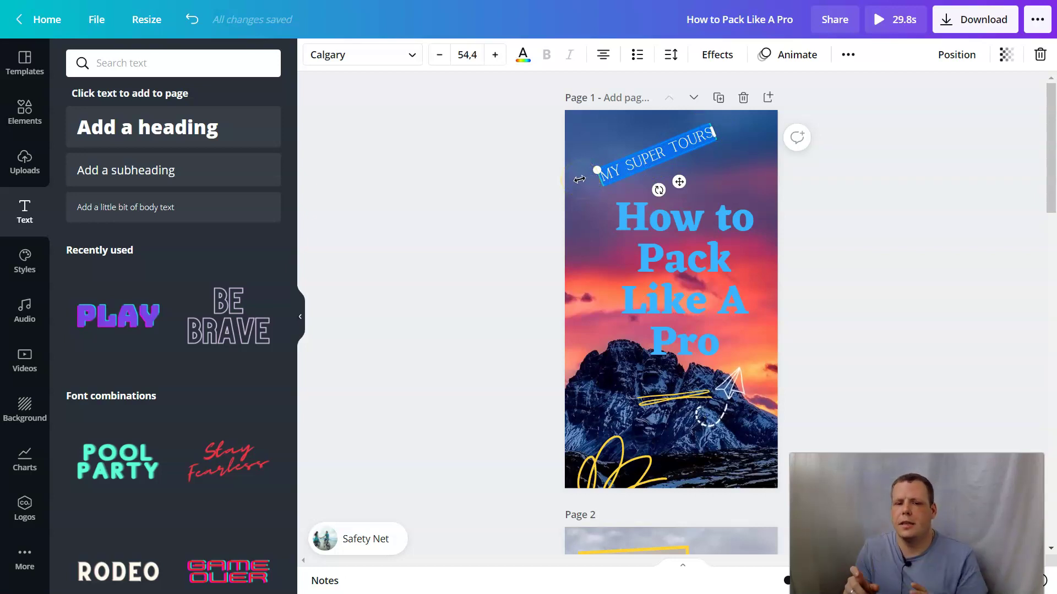
{"action": "left_click", "coordinate": [581, 185]}
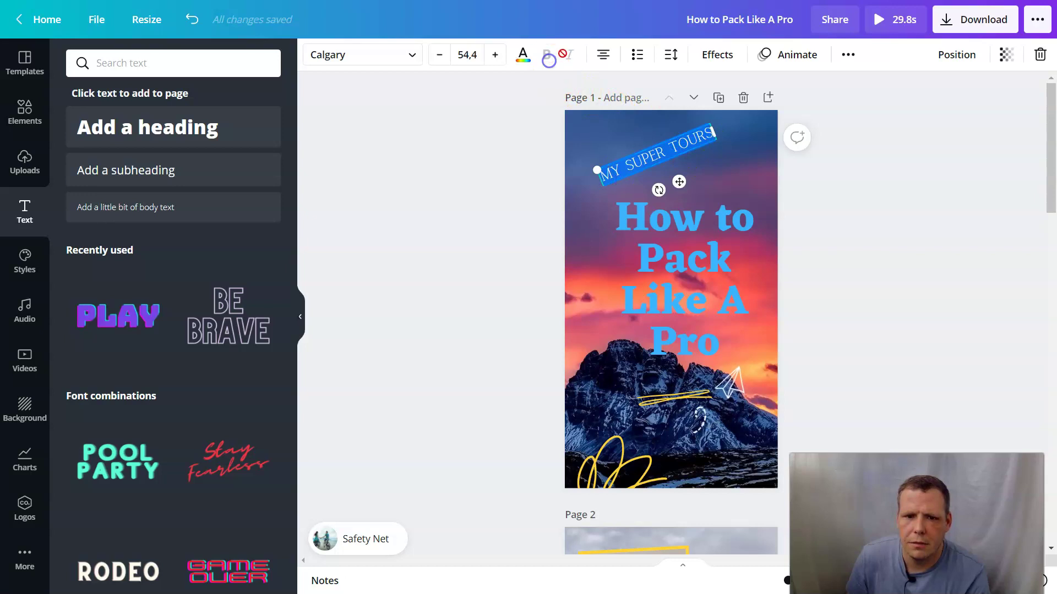
Apply the Neon text effect to the "My Super Tours" subheading.
{"action": "left_click", "coordinate": [714, 56]}
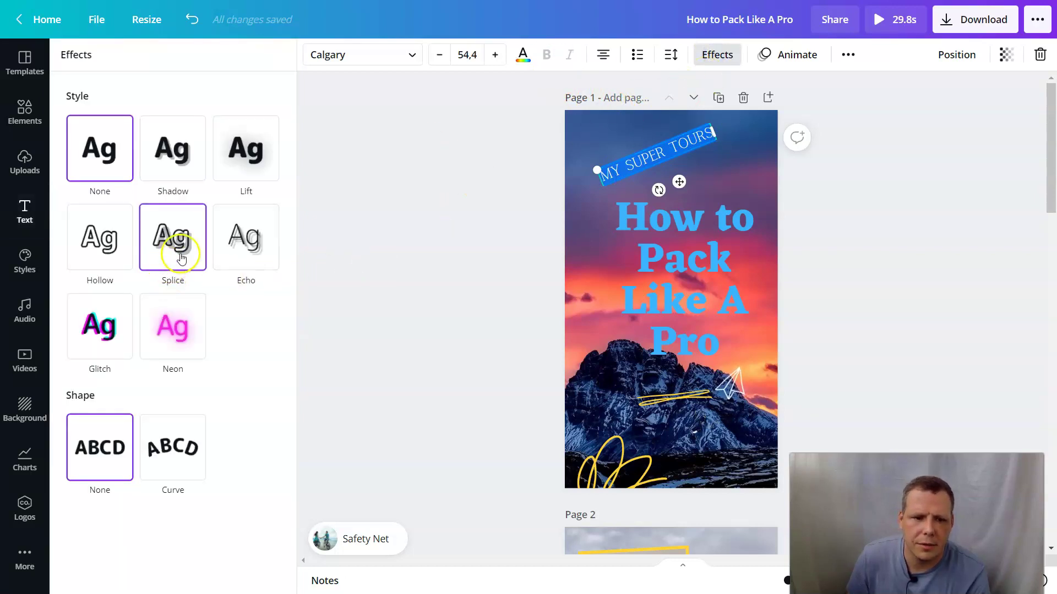
{"action": "left_click", "coordinate": [88, 346]}
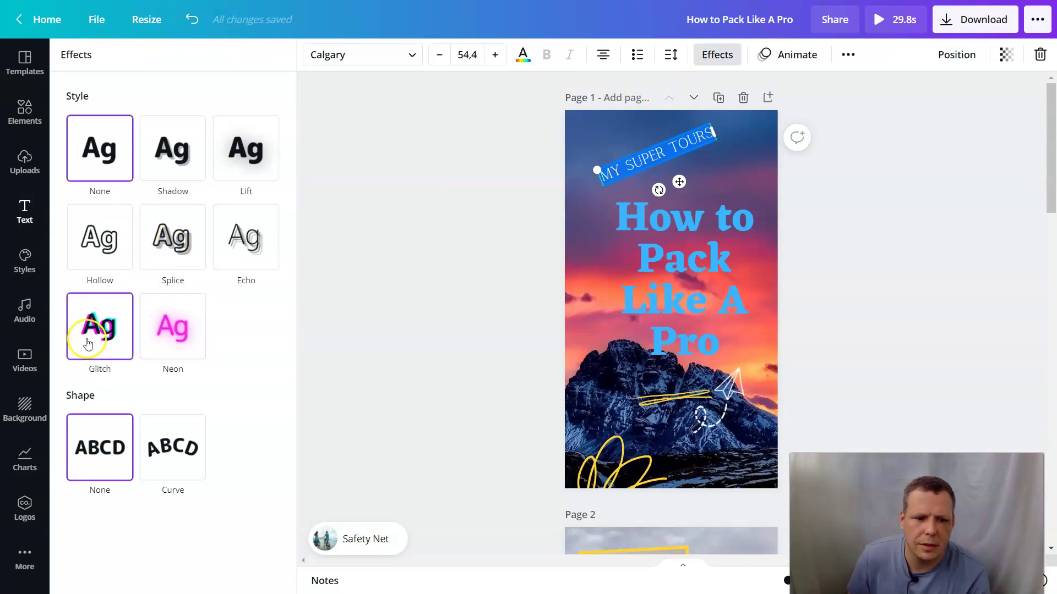
{"action": "left_click", "coordinate": [167, 319]}
{"action": "left_click", "coordinate": [371, 257]}
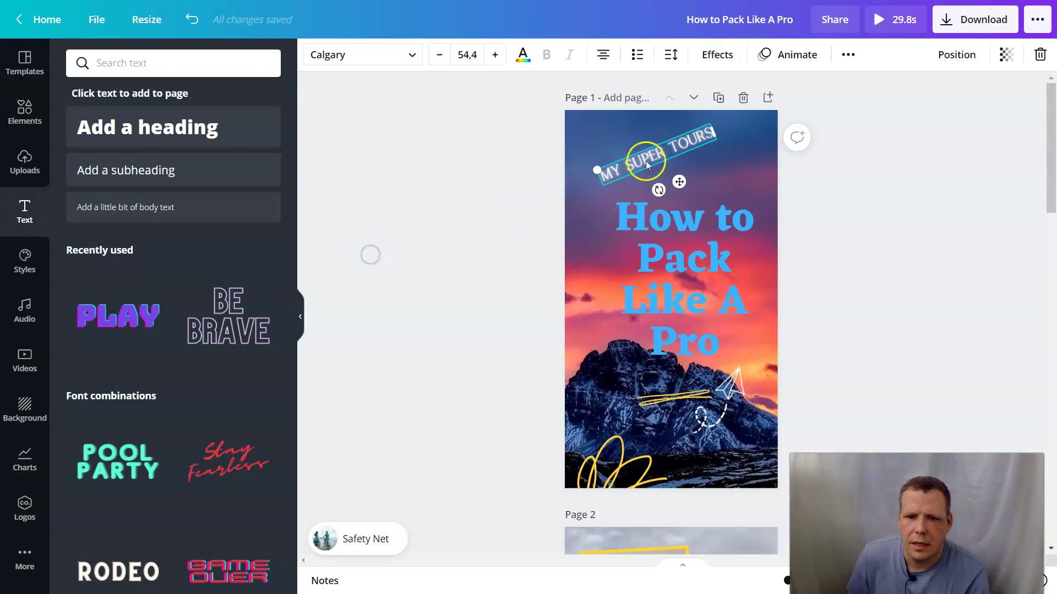
Recolour the "My Super Tours" subheading red using the default colours.
{"action": "left_click", "coordinate": [711, 168]}
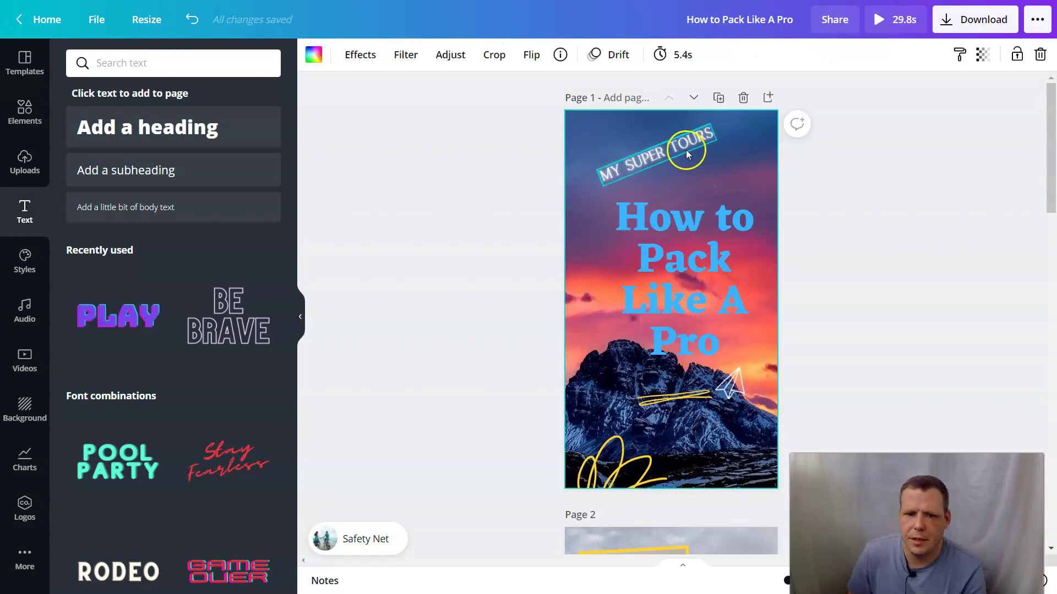
{"action": "left_click", "coordinate": [687, 155]}
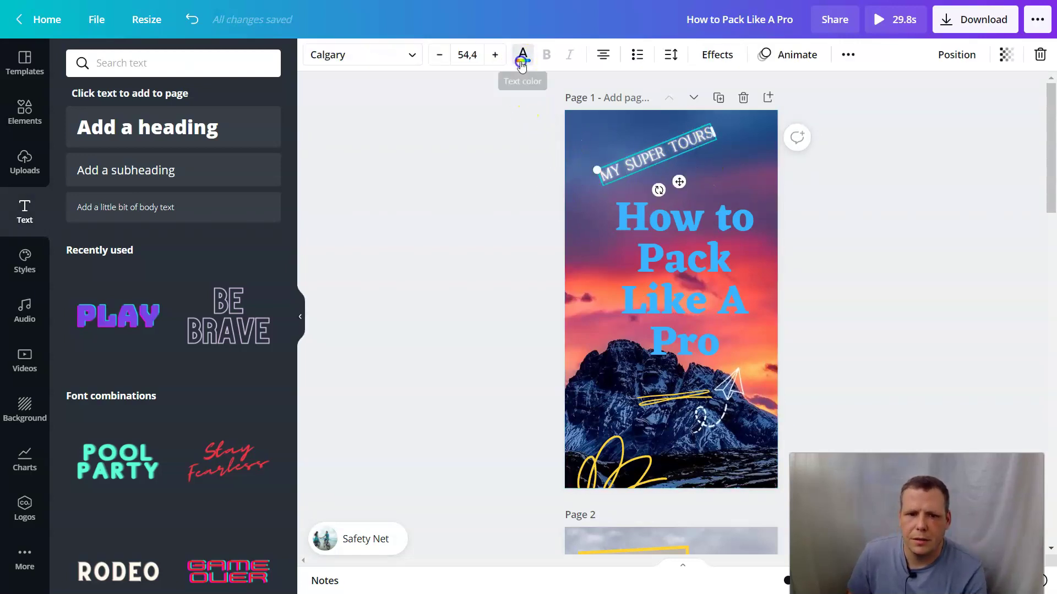
{"action": "left_click", "coordinate": [522, 56]}
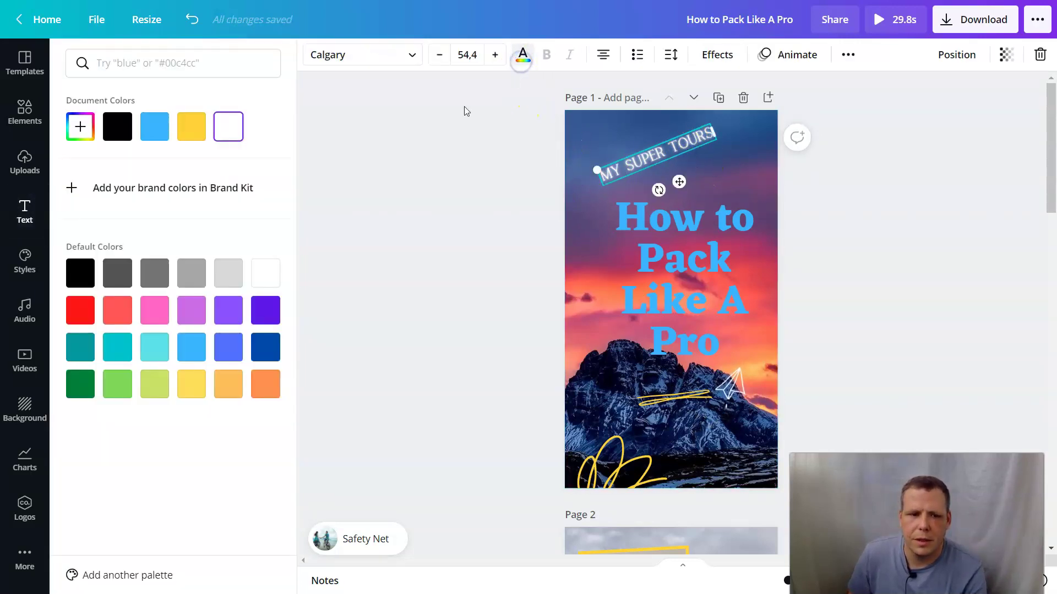
{"action": "left_click", "coordinate": [90, 317]}
{"action": "left_click", "coordinate": [422, 232]}
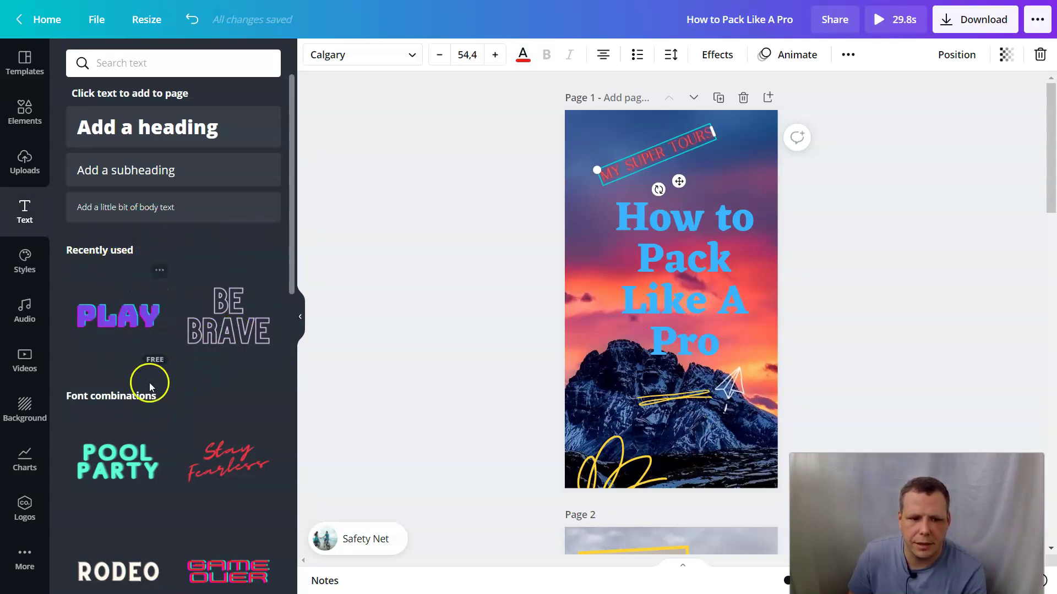
Browse the ready-made font combinations in the text library.
{"action": "scroll", "coordinate": [149, 373], "scroll_direction": "down", "scroll_amount": 1}
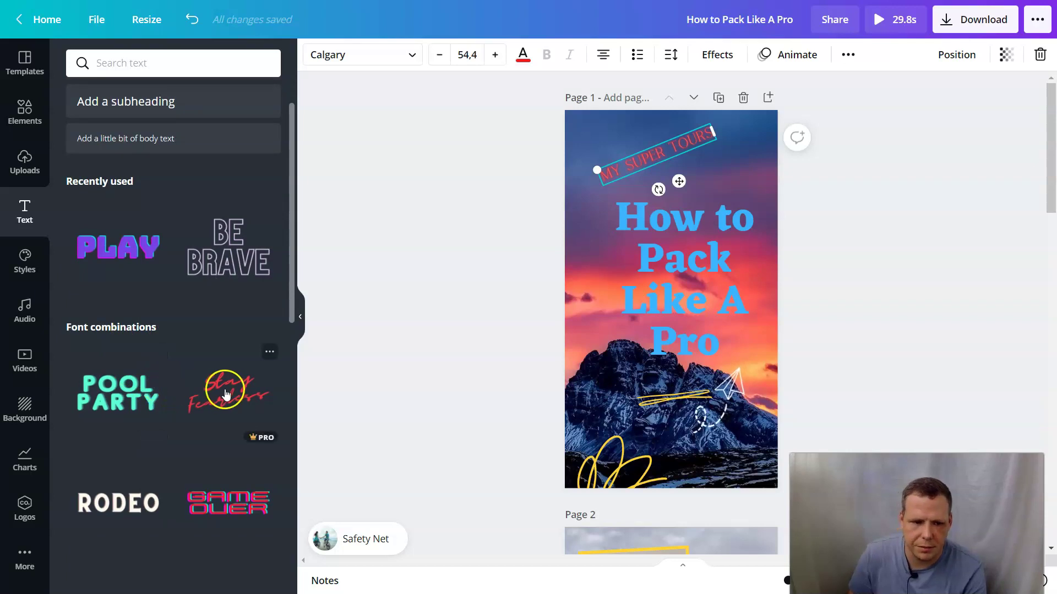
{"action": "scroll", "coordinate": [186, 433], "scroll_direction": "down", "scroll_amount": 4}
{"action": "scroll", "coordinate": [211, 405], "scroll_direction": "down", "scroll_amount": 8}
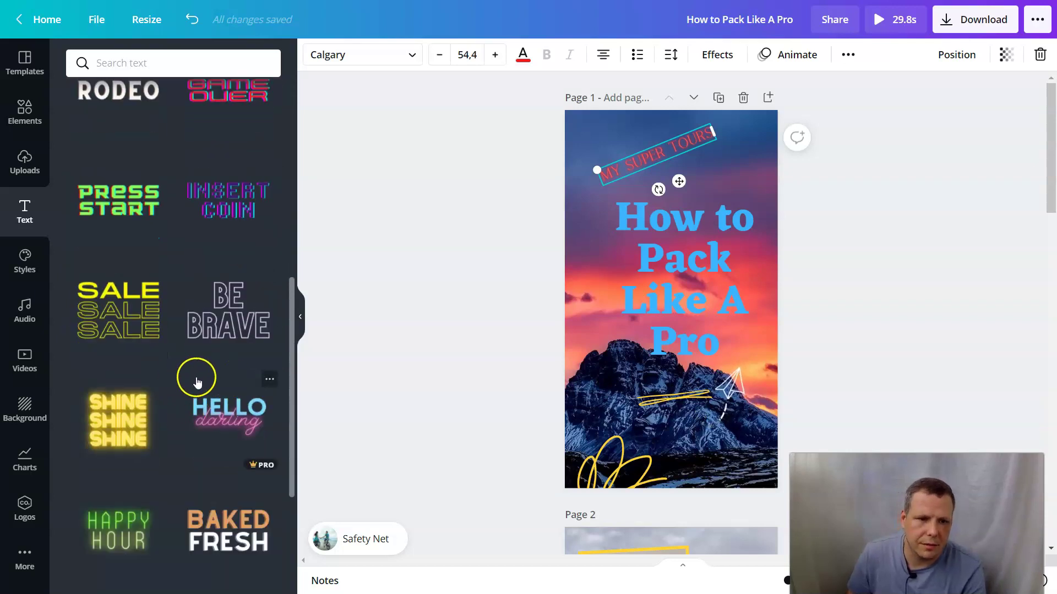
{"action": "scroll", "coordinate": [211, 410], "scroll_direction": "down", "scroll_amount": 2}
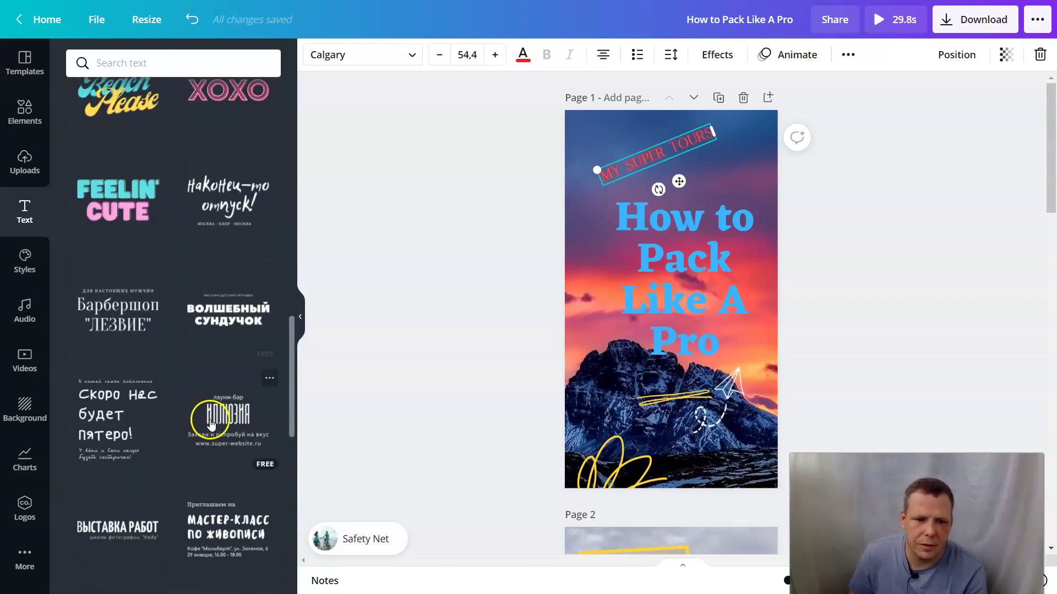
{"action": "scroll", "coordinate": [202, 434], "scroll_direction": "down", "scroll_amount": 8}
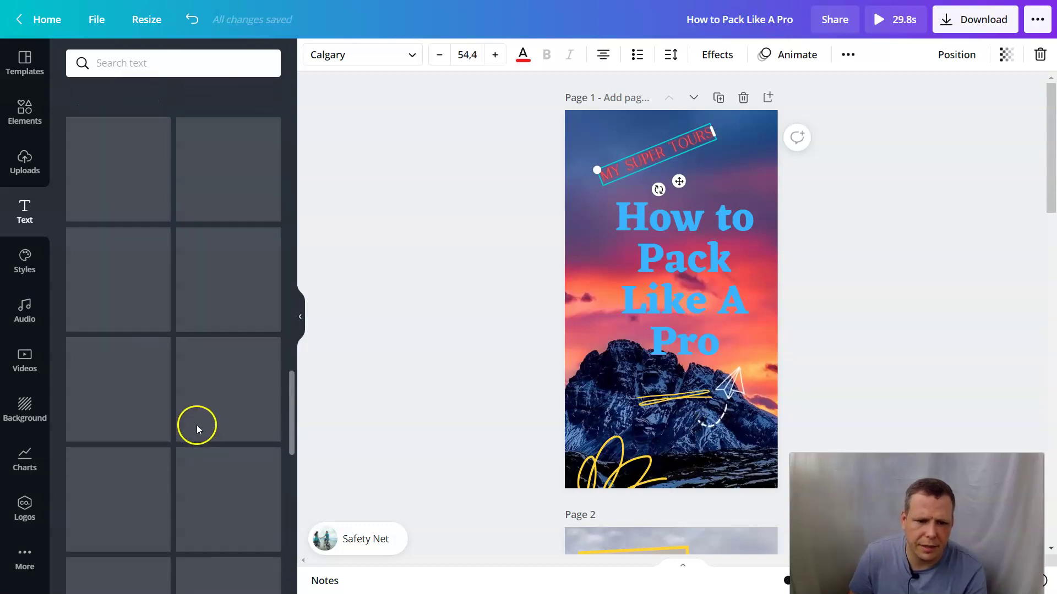
{"action": "scroll", "coordinate": [285, 245], "scroll_direction": "up", "scroll_amount": 5}
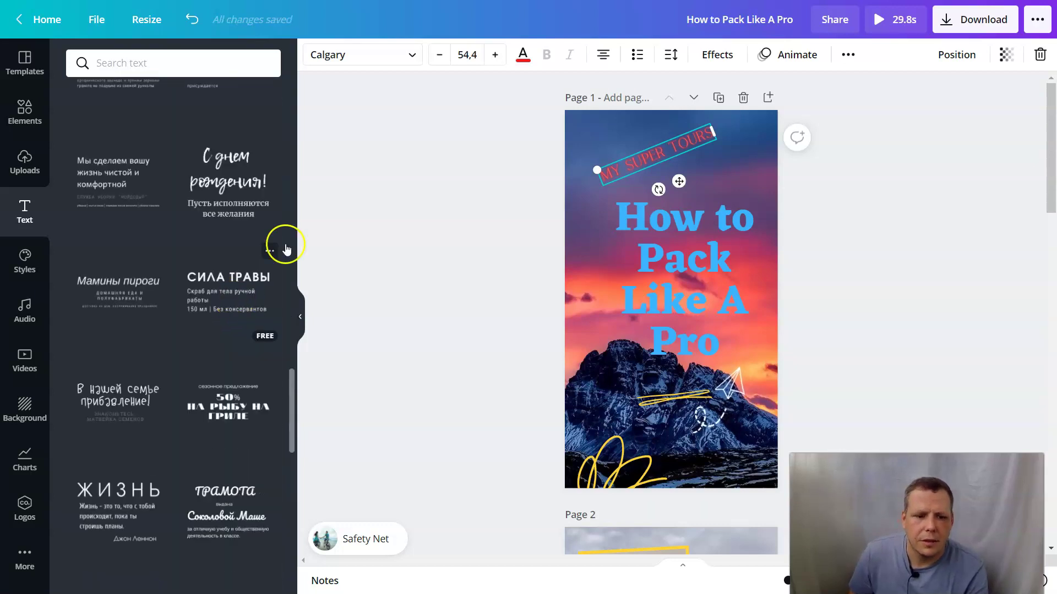
{"action": "left_click", "coordinate": [392, 172]}
Look through the media upload sources and the device's Shopify image folder without choosing a file.
{"action": "left_click", "coordinate": [22, 168]}
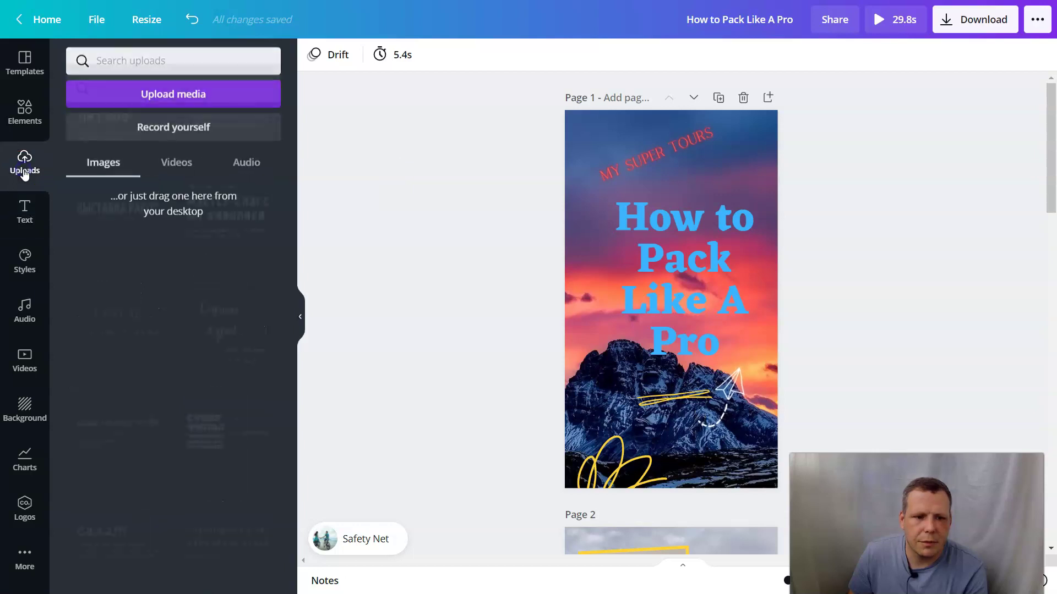
{"action": "left_click", "coordinate": [197, 98]}
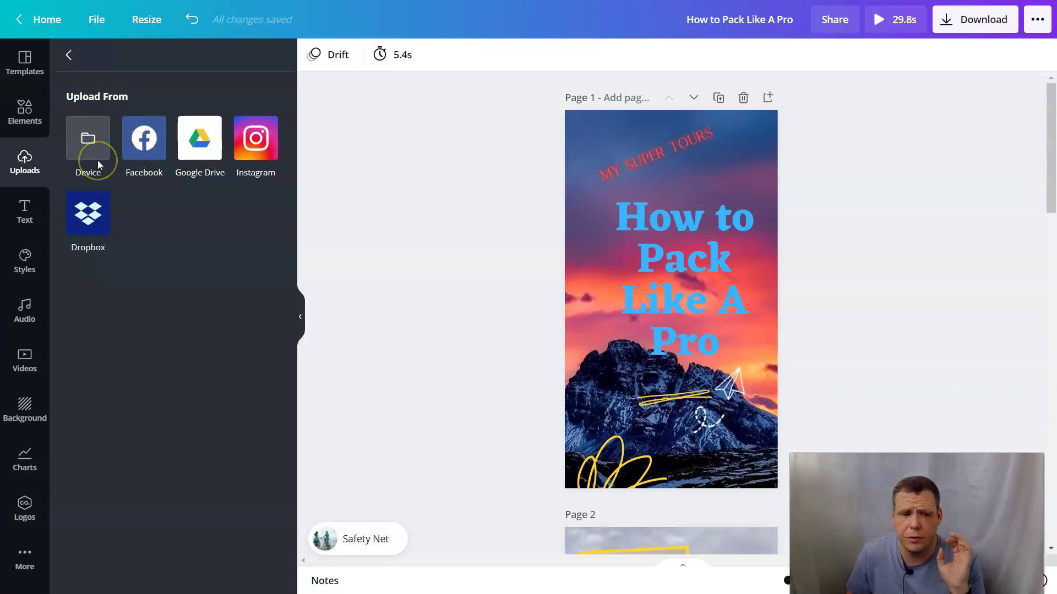
{"action": "left_click", "coordinate": [94, 147]}
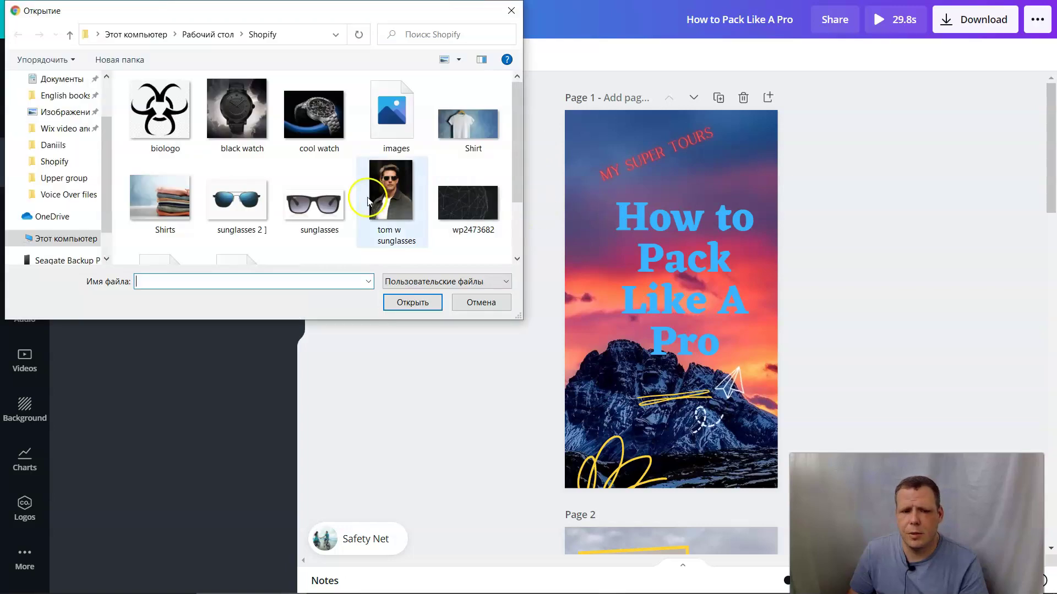
{"action": "scroll", "coordinate": [386, 160], "scroll_direction": "down", "scroll_amount": 2}
{"action": "left_click", "coordinate": [514, 14]}
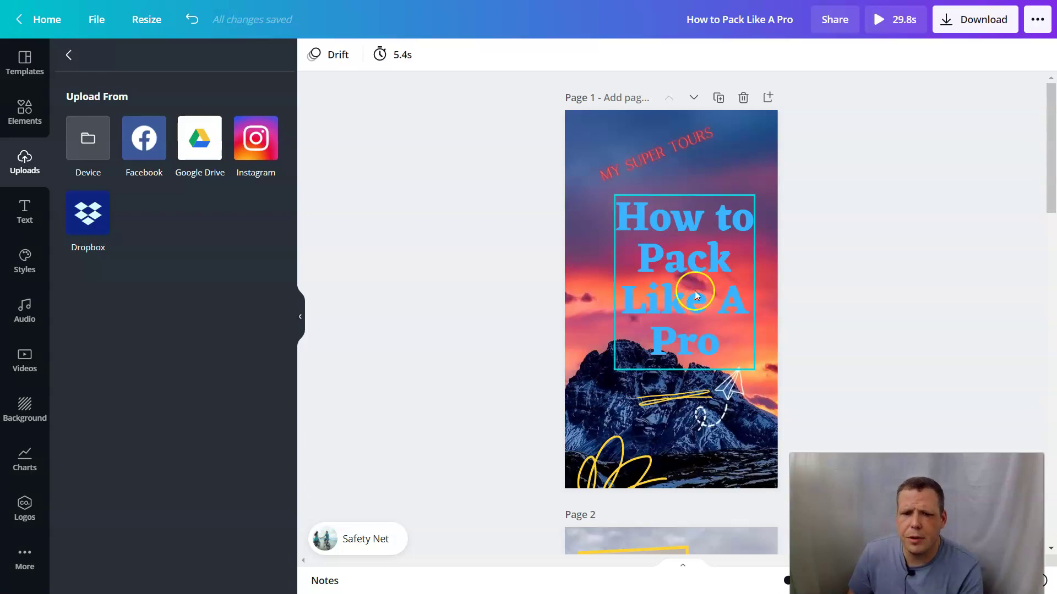
Move the "How to Pack Like A Pro" heading up and slightly right, and delete both yellow doodles from the cover.
{"action": "left_click_drag", "start_coordinate": [623, 196], "coordinate": [637, 169]}
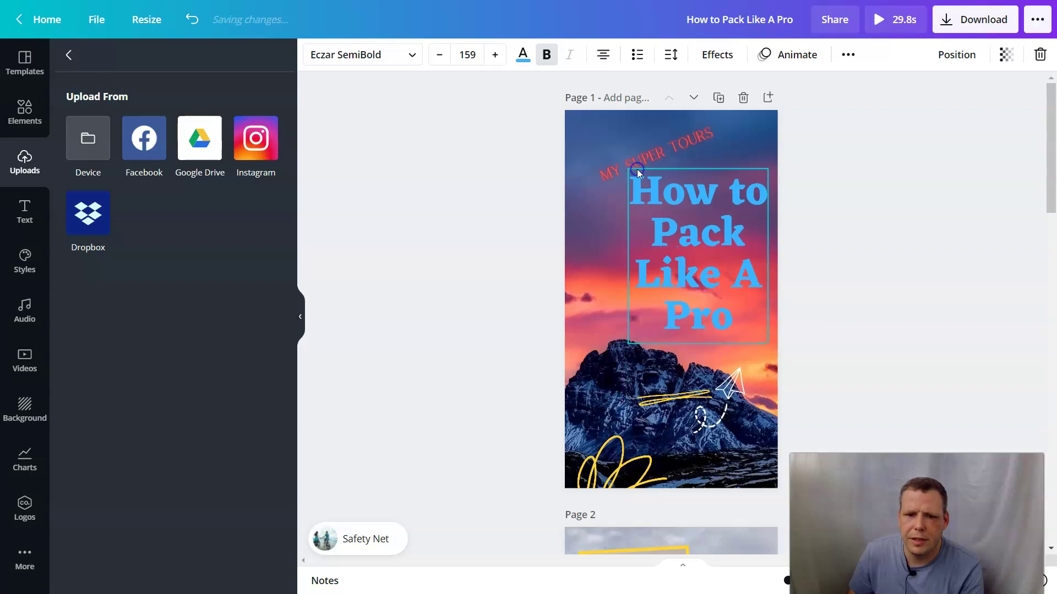
{"action": "left_click", "coordinate": [678, 402]}
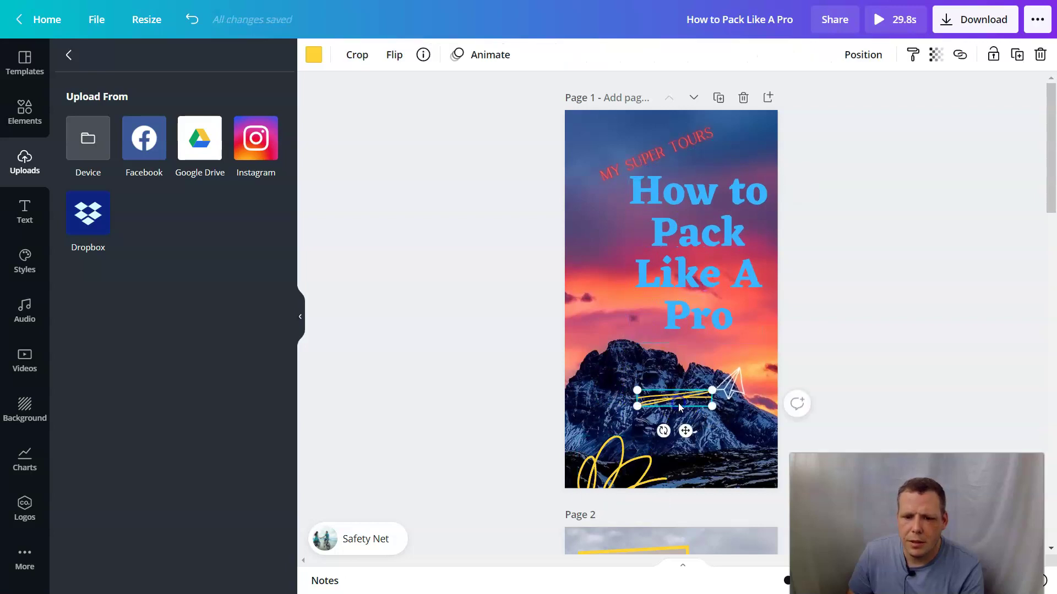
{"action": "right_click", "coordinate": [678, 403]}
{"action": "left_click", "coordinate": [714, 412]}
{"action": "left_click", "coordinate": [623, 474]}
{"action": "right_click", "coordinate": [606, 471]}
{"action": "left_click", "coordinate": [642, 413]}
Move the paper plane beside the word "Pro" and apply the Tumble element animation to it.
{"action": "left_click_drag", "start_coordinate": [714, 402], "coordinate": [633, 325]}
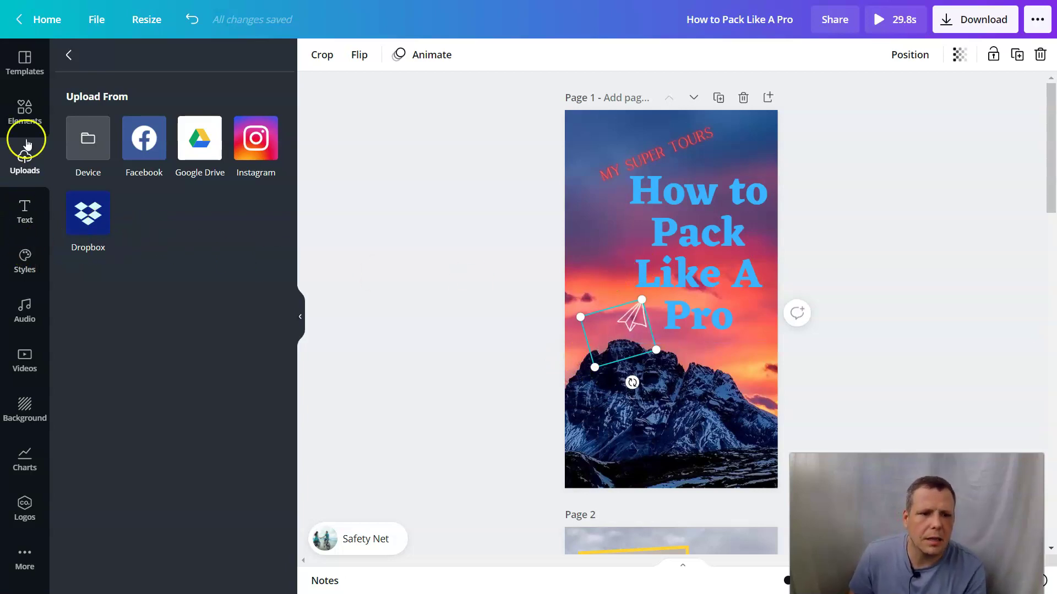
{"action": "left_click", "coordinate": [24, 110]}
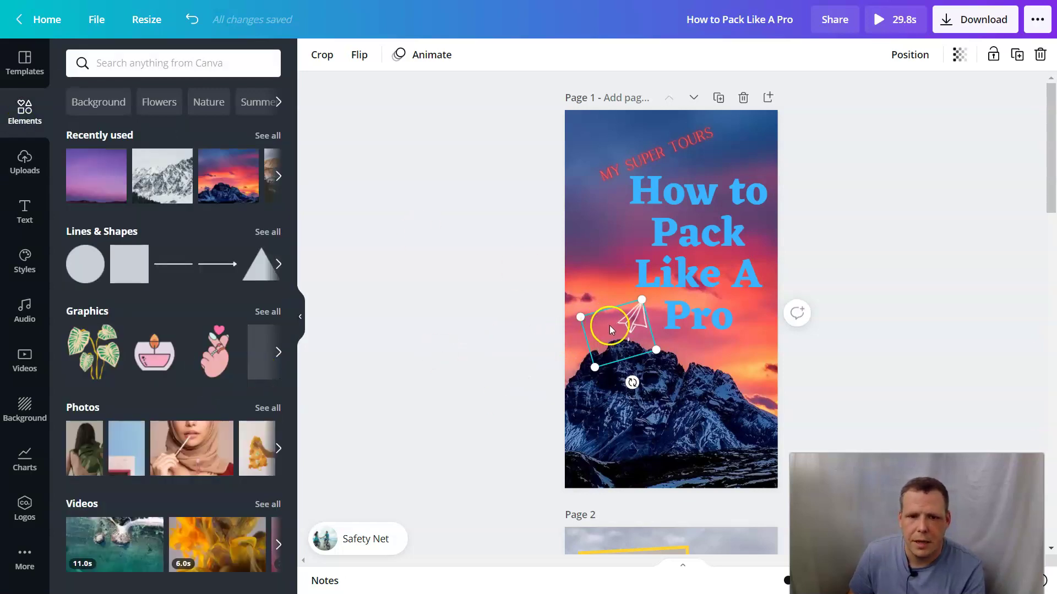
{"action": "left_click", "coordinate": [429, 54]}
{"action": "left_click", "coordinate": [248, 226]}
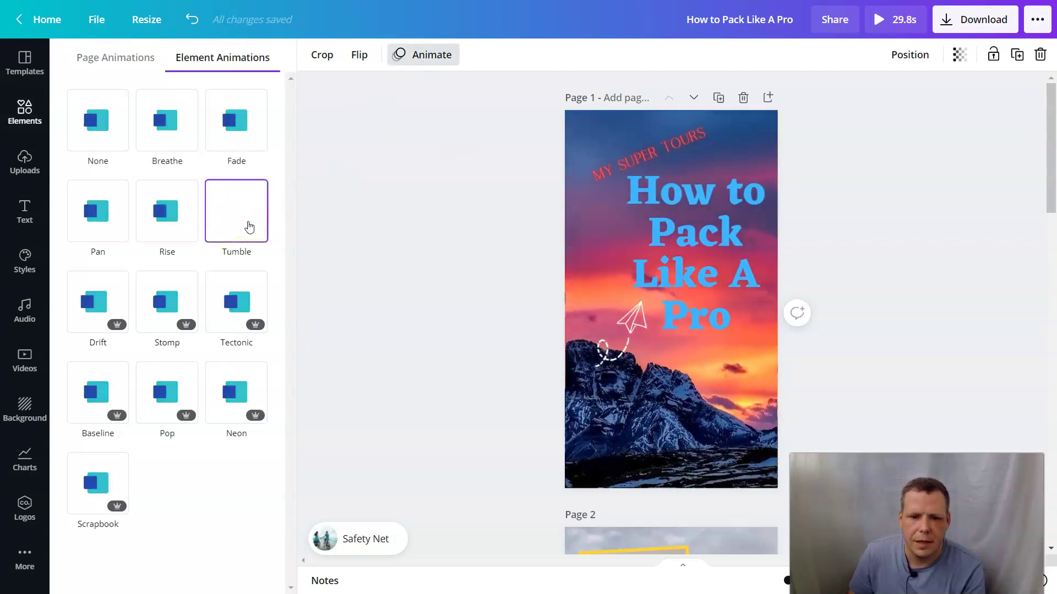
{"action": "left_click", "coordinate": [218, 287]}
{"action": "left_click", "coordinate": [235, 215]}
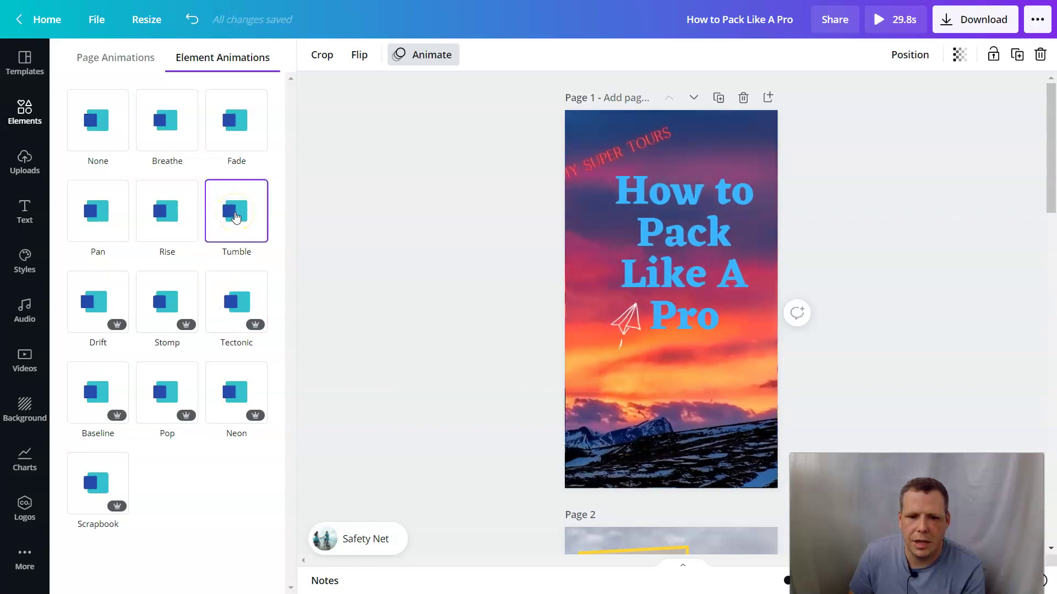
{"action": "left_click", "coordinate": [165, 209]}
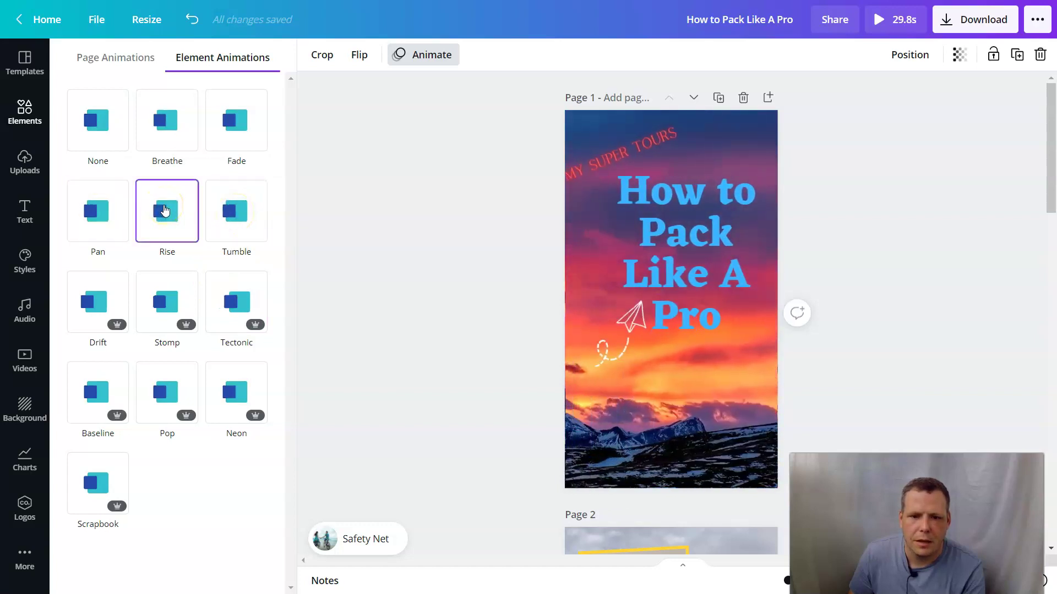
{"action": "left_click", "coordinate": [109, 222]}
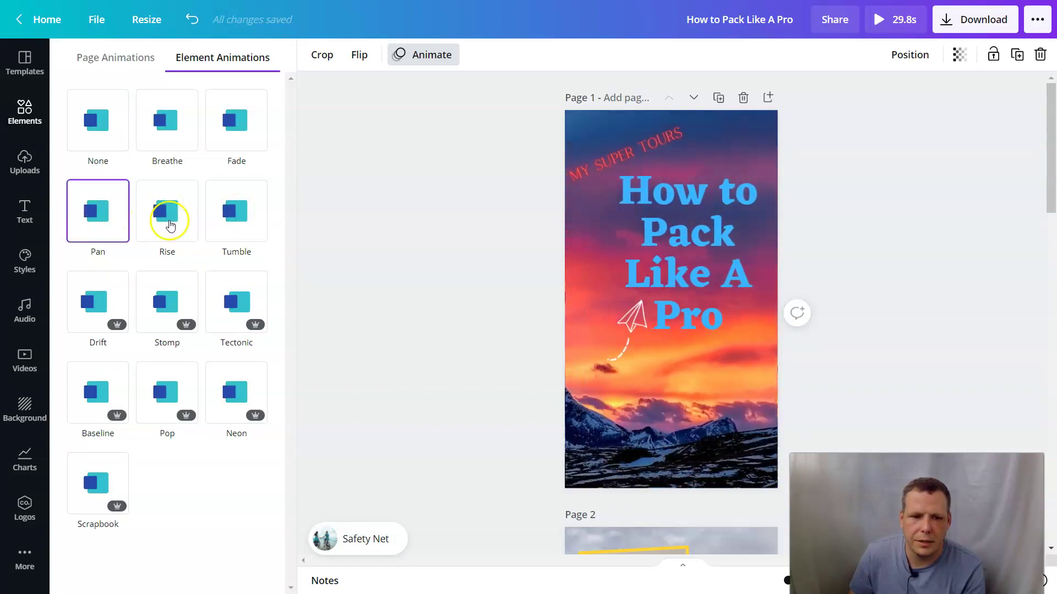
{"action": "left_click", "coordinate": [238, 215]}
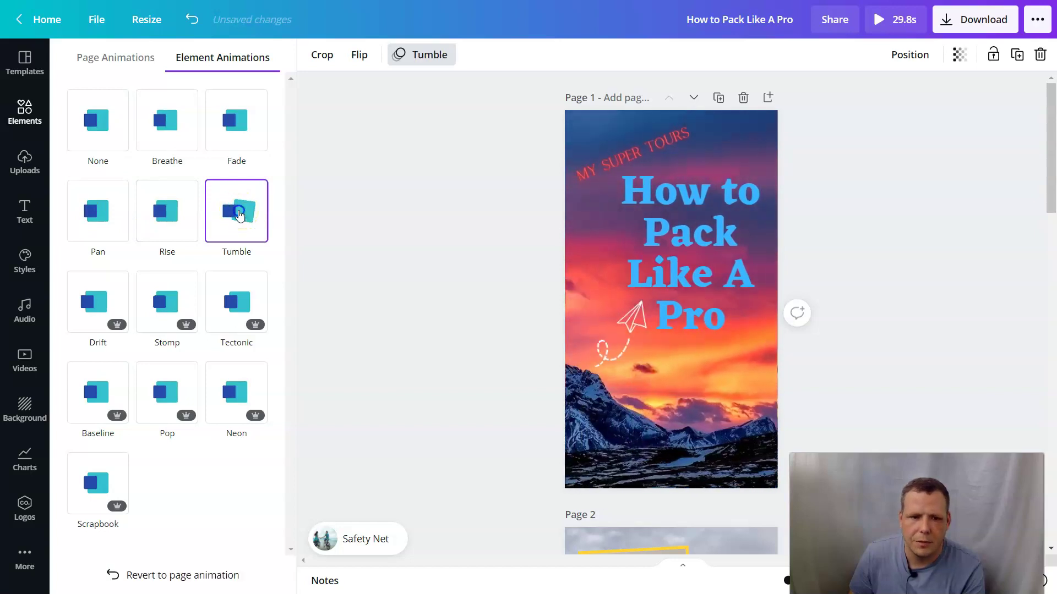
{"action": "left_click", "coordinate": [349, 252]}
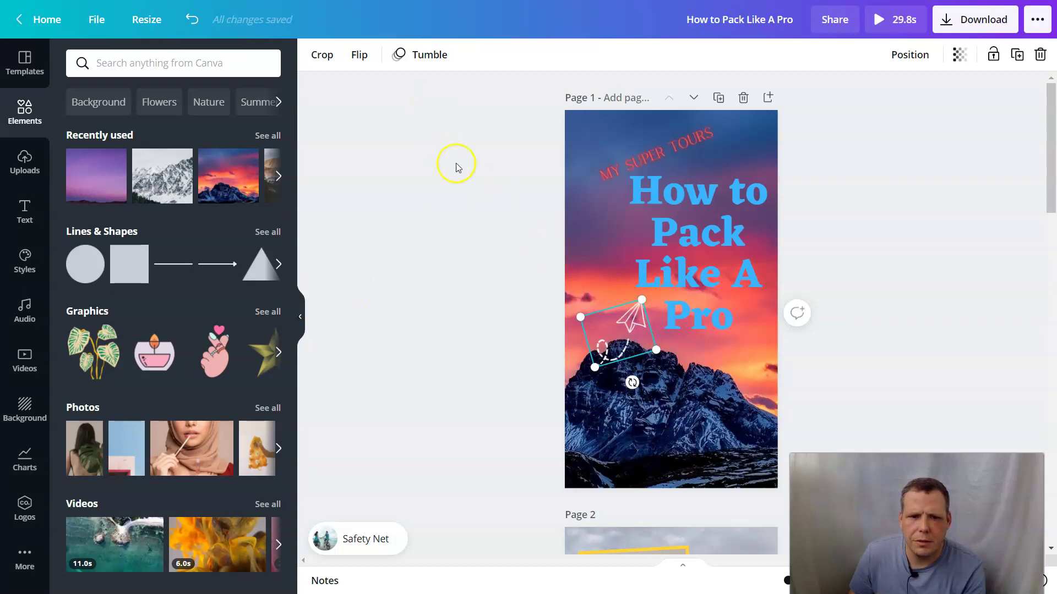
Flip the paper plane vertically and move it to the cover's upper-left corner, above the subheading.
{"action": "left_click", "coordinate": [361, 55]}
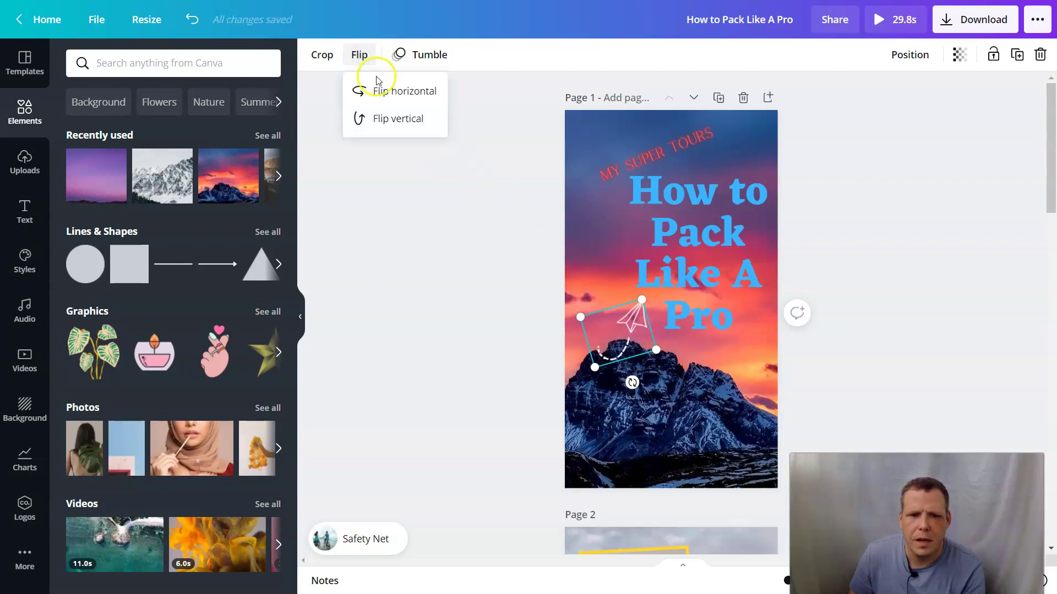
{"action": "left_click", "coordinate": [401, 95]}
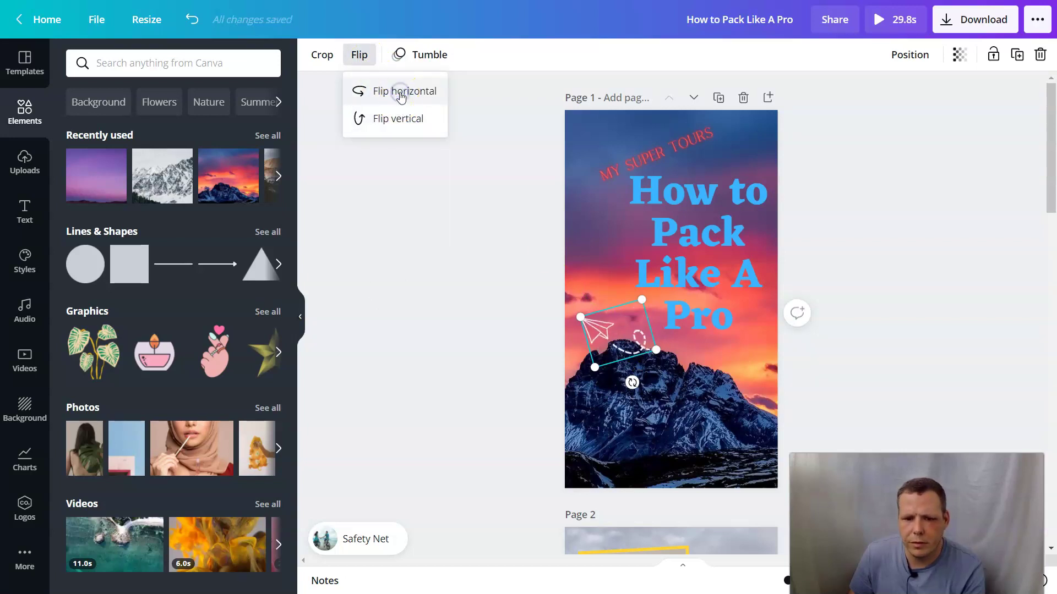
{"action": "left_click", "coordinate": [401, 94]}
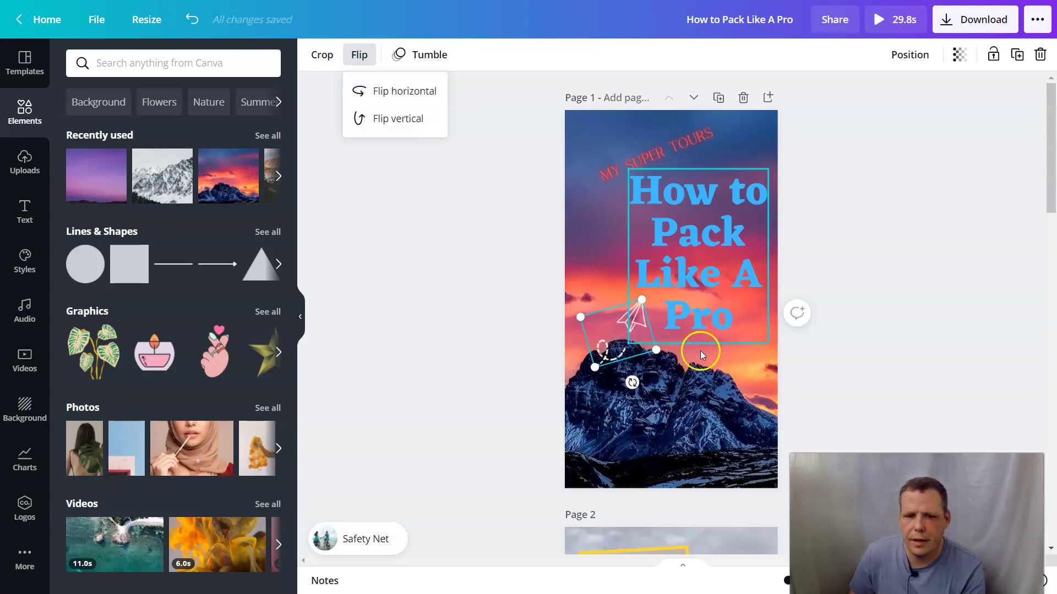
{"action": "left_click", "coordinate": [404, 125]}
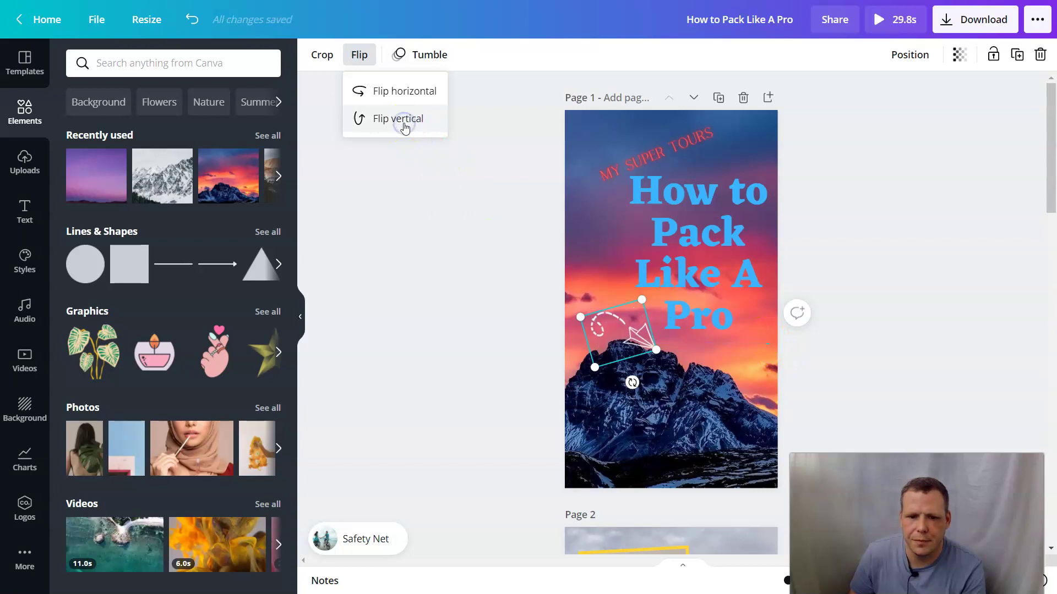
{"action": "left_click_drag", "start_coordinate": [606, 318], "coordinate": [610, 142]}
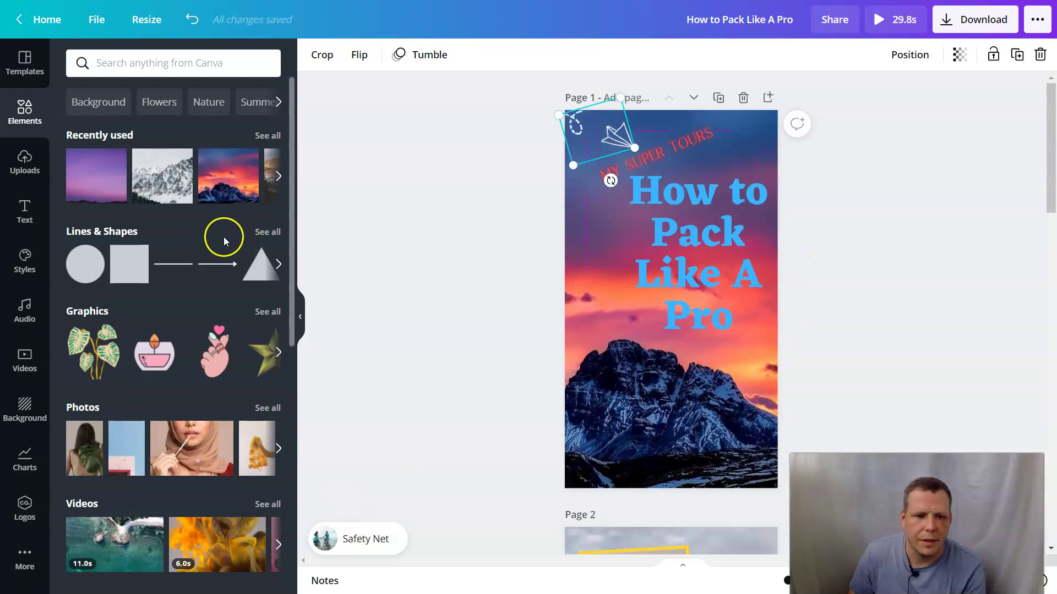
{"action": "left_click", "coordinate": [323, 54]}
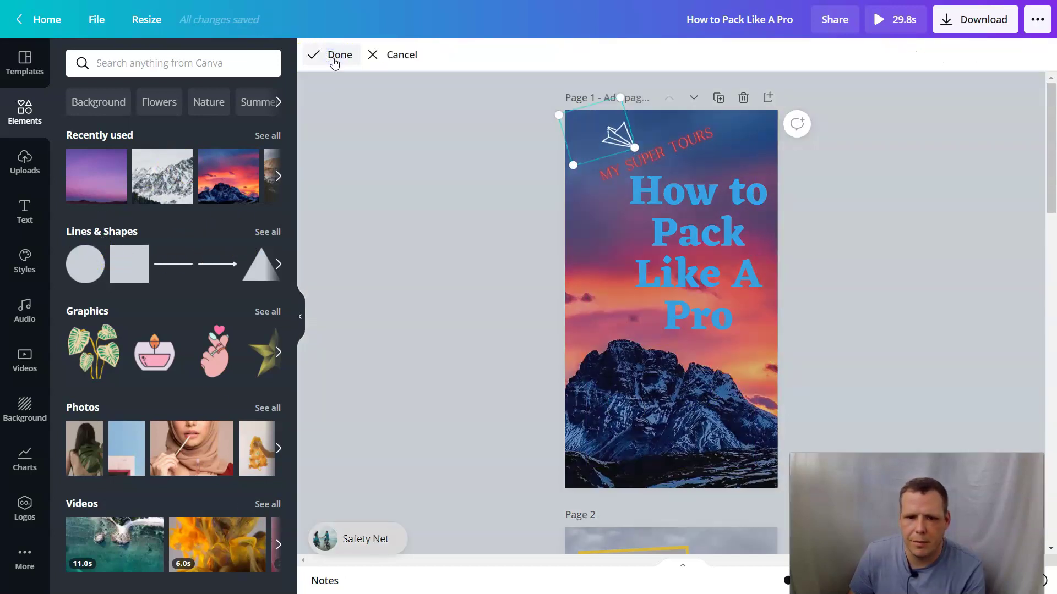
{"action": "left_click", "coordinate": [394, 209]}
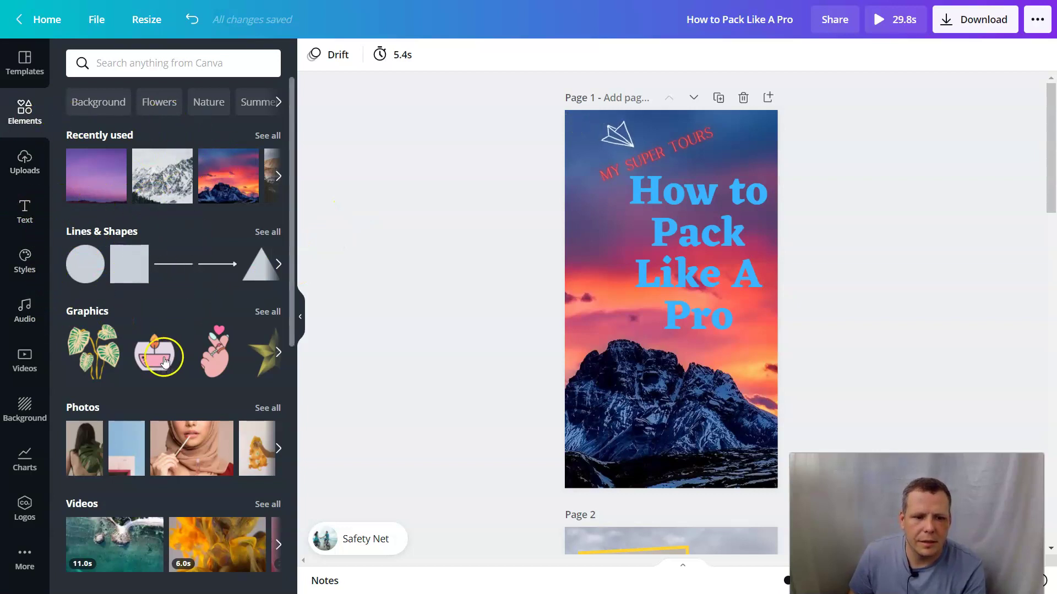
Try adding the 11-second sea video from the elements library to the cover, and delete it.
{"action": "scroll", "coordinate": [174, 343], "scroll_direction": "down", "scroll_amount": 3}
{"action": "scroll", "coordinate": [147, 408], "scroll_direction": "down", "scroll_amount": 1}
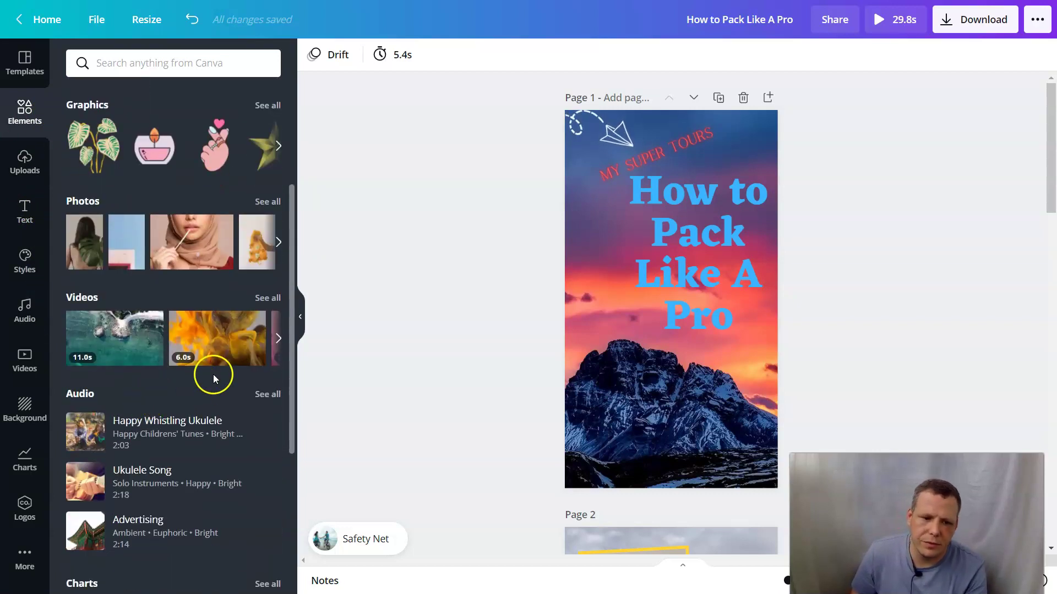
{"action": "scroll", "coordinate": [218, 358], "scroll_direction": "down", "scroll_amount": 4}
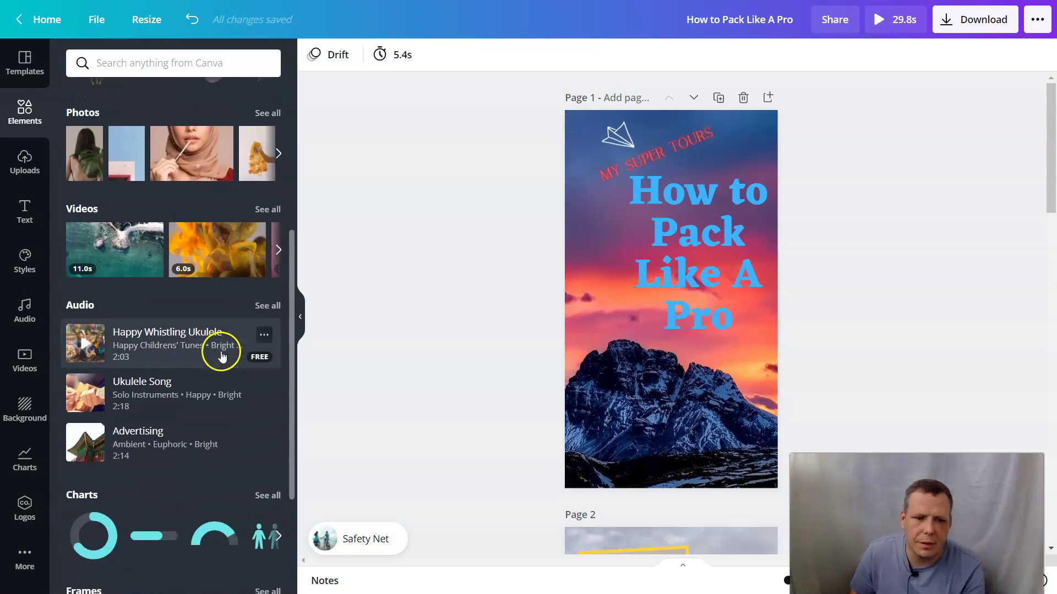
{"action": "scroll", "coordinate": [218, 356], "scroll_direction": "down", "scroll_amount": 1}
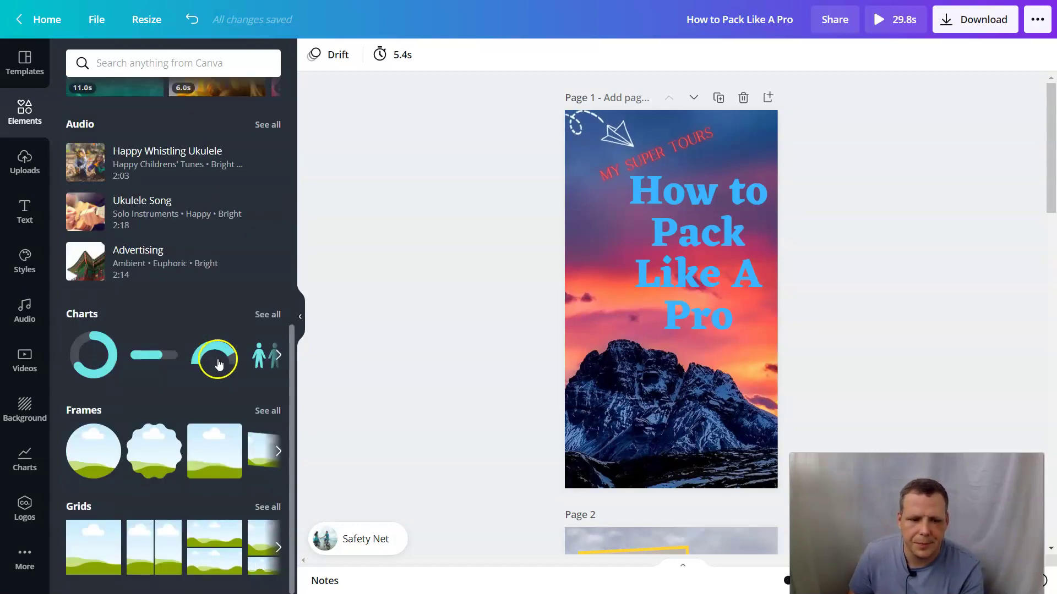
{"action": "scroll", "coordinate": [160, 352], "scroll_direction": "up", "scroll_amount": 8}
{"action": "scroll", "coordinate": [151, 352], "scroll_direction": "down", "scroll_amount": 3}
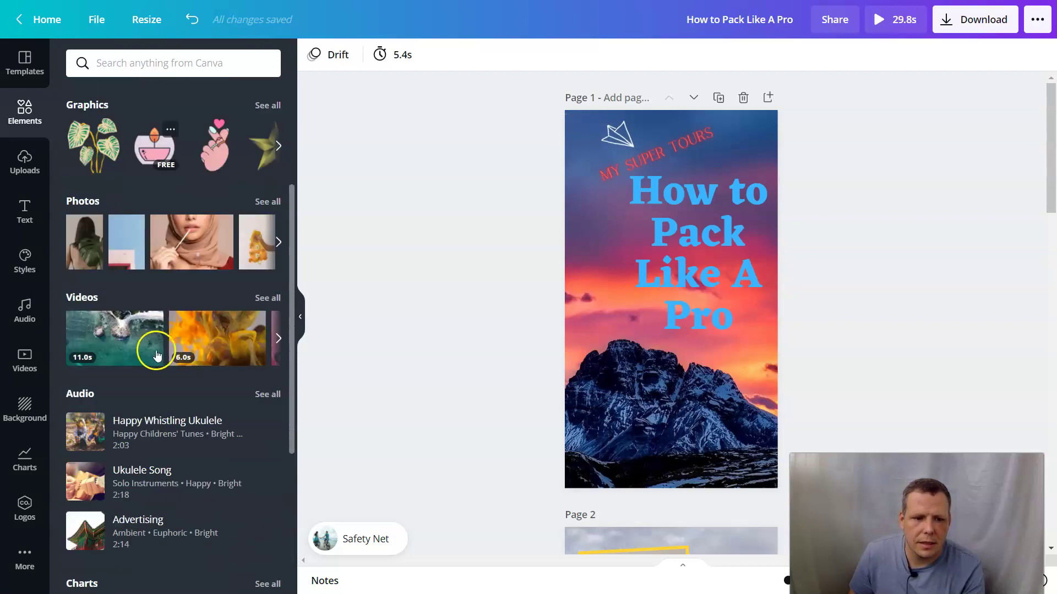
{"action": "left_click", "coordinate": [145, 353]}
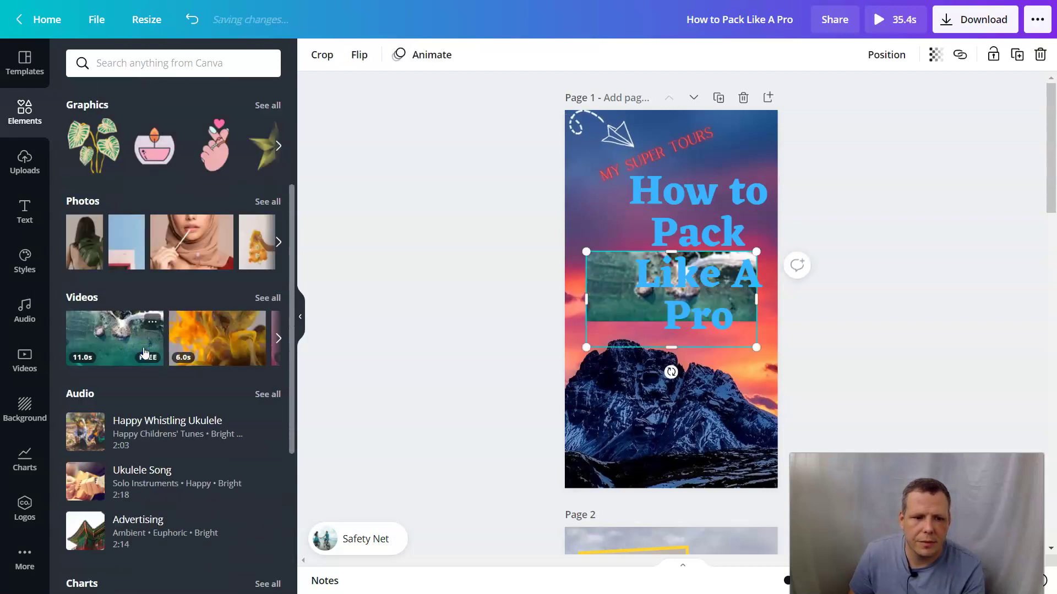
{"action": "right_click", "coordinate": [590, 297]}
{"action": "left_click", "coordinate": [635, 369]}
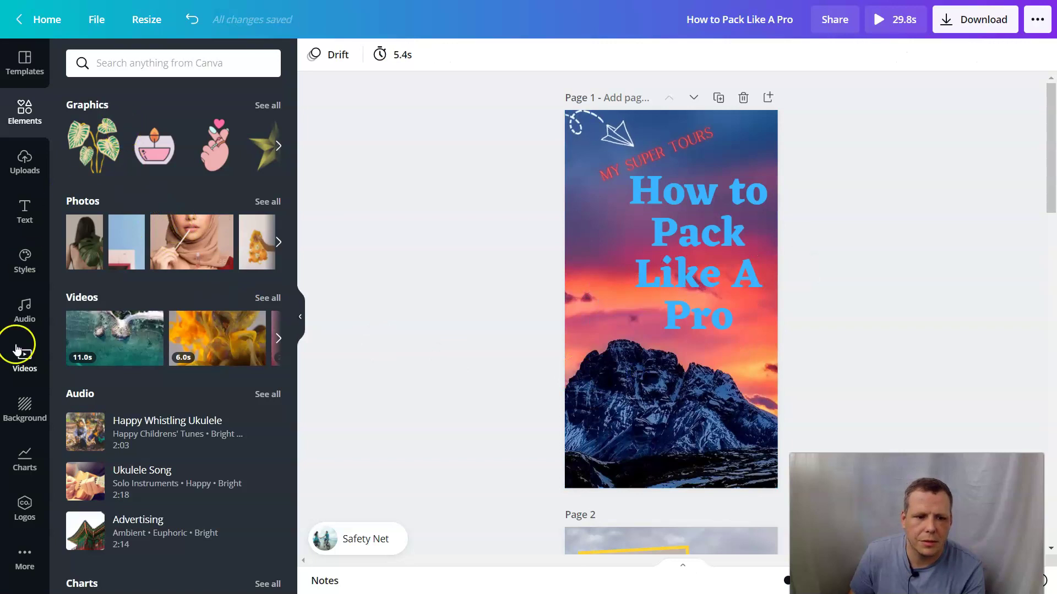
Search the video library for "travel" and browse the clips found.
{"action": "left_click", "coordinate": [25, 359]}
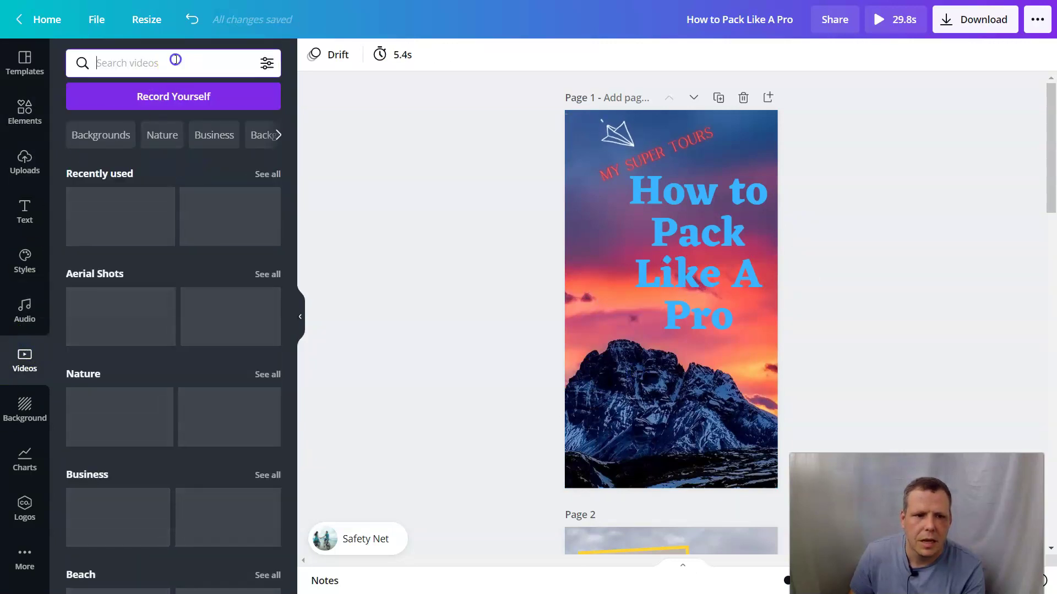
{"action": "left_click", "coordinate": [158, 63]}
{"action": "type", "text": "tr"}
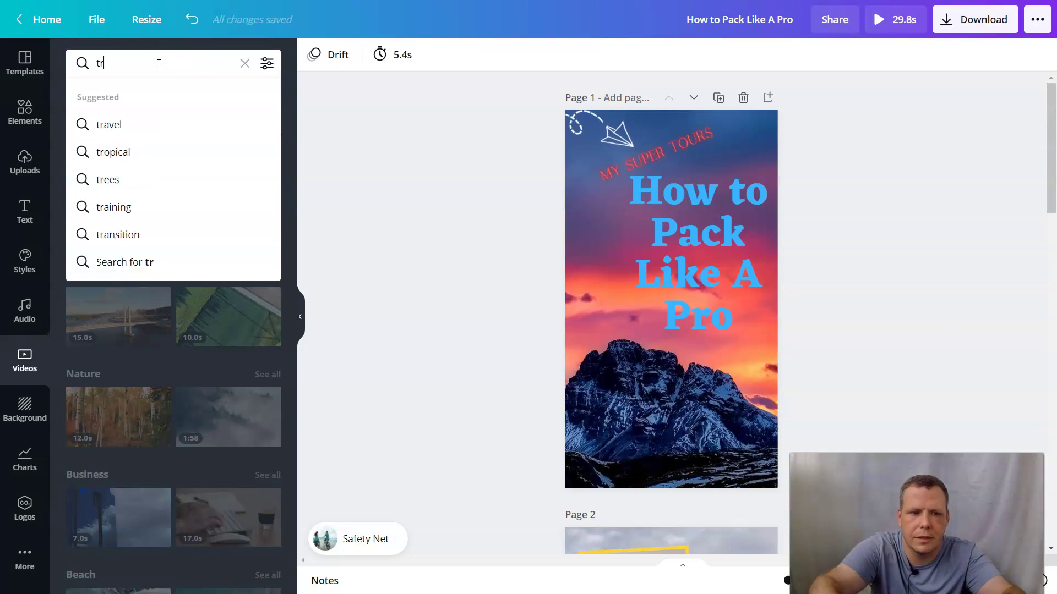
{"action": "type", "text": "avel"}
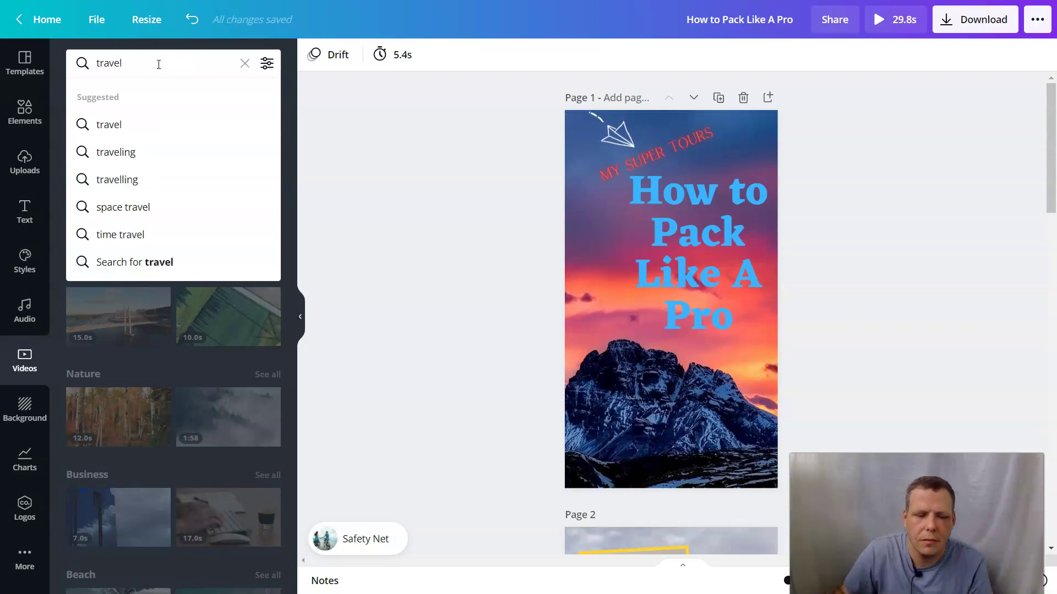
{"action": "key", "text": "Return"}
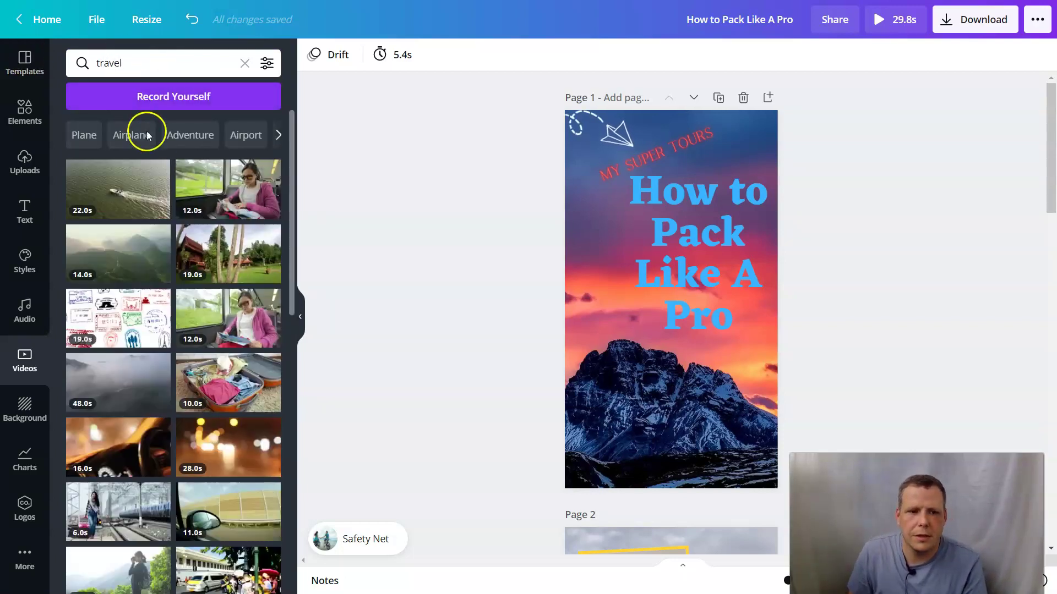
{"action": "scroll", "coordinate": [187, 385], "scroll_direction": "down", "scroll_amount": 4}
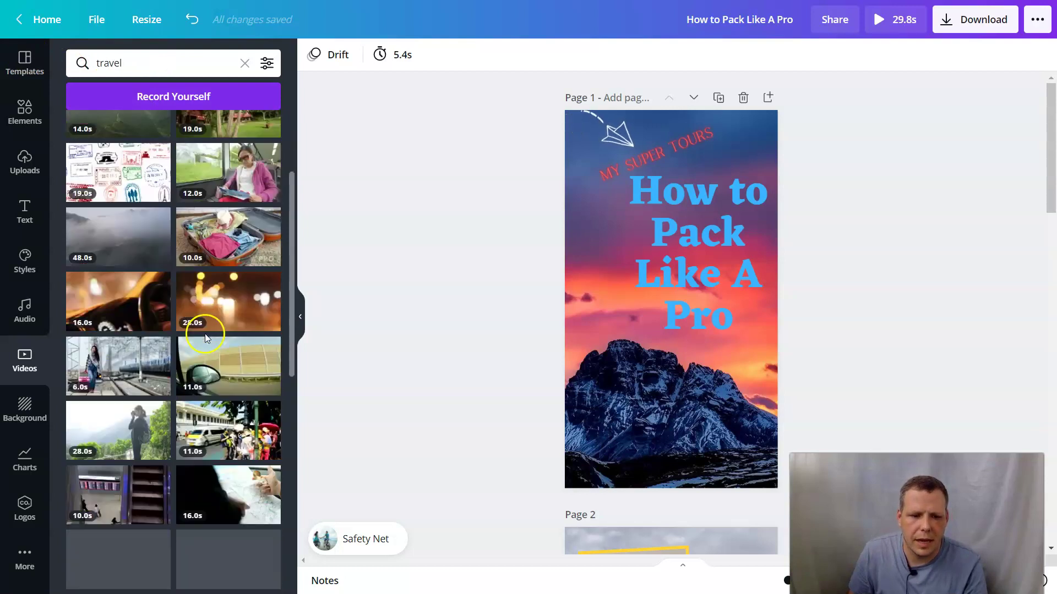
Search the video library for "packing" and browse the clips found.
{"action": "left_click", "coordinate": [178, 57]}
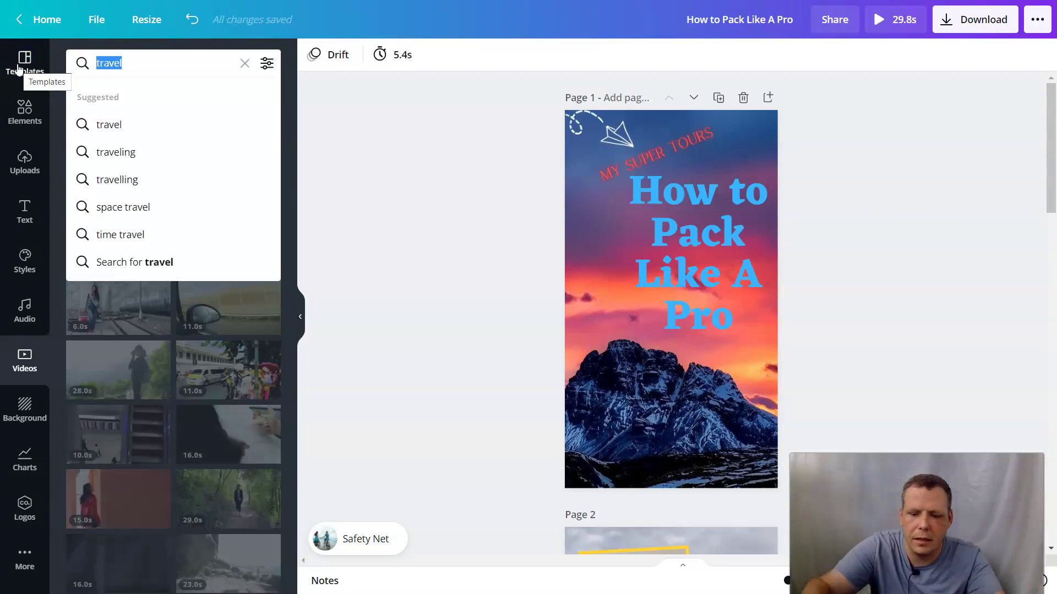
{"action": "key", "text": "BackSpace"}
{"action": "type", "text": "pack"}
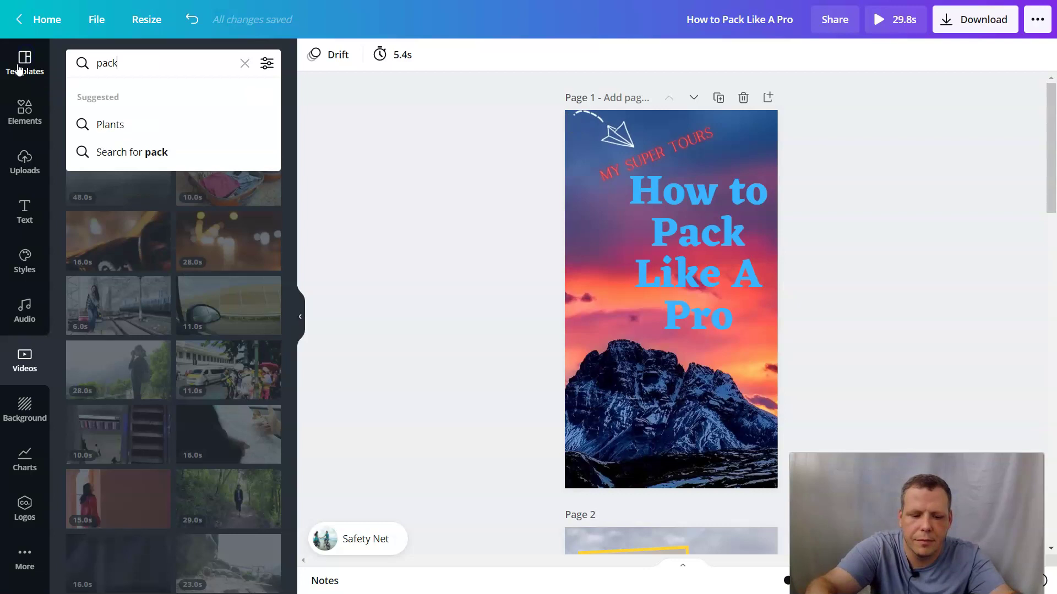
{"action": "type", "text": "ing"}
{"action": "key", "text": "Return"}
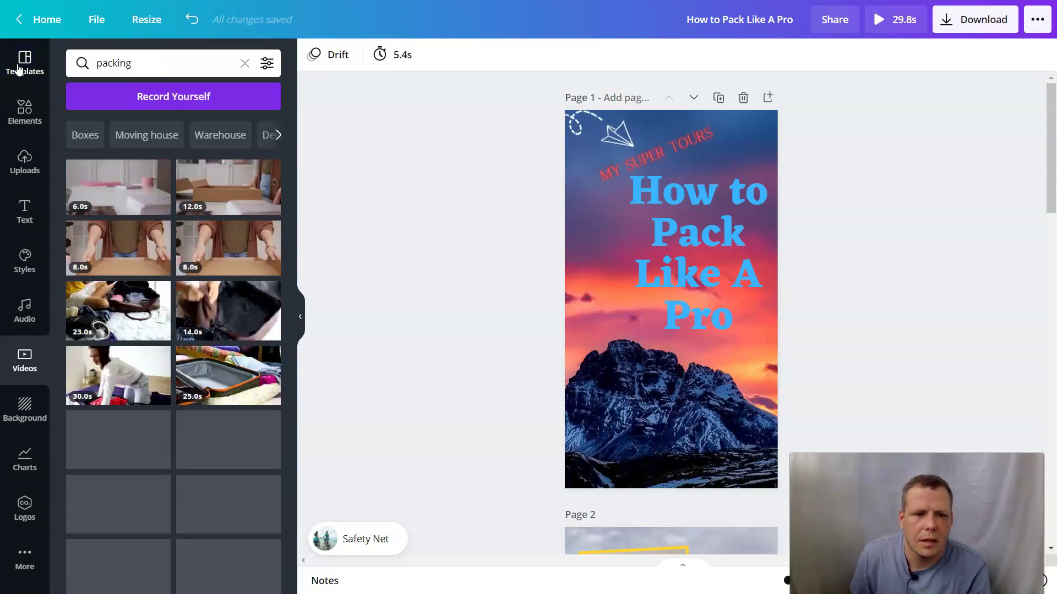
{"action": "scroll", "coordinate": [222, 313], "scroll_direction": "down", "scroll_amount": 1}
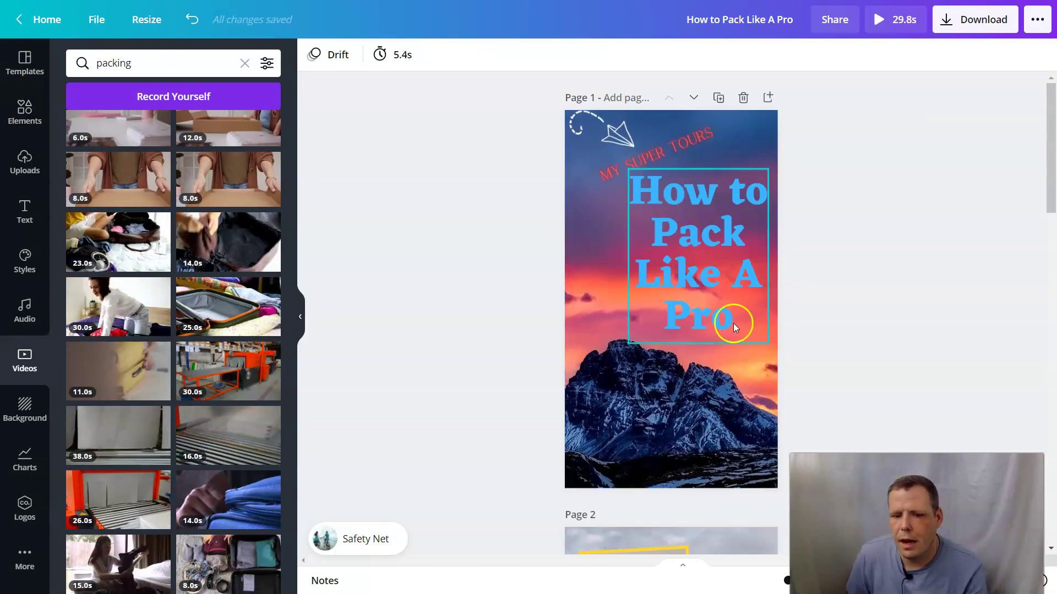
Enlarge the "Make a list of your essentials" text on page 2 and set its font size to 39.2.
{"action": "scroll", "coordinate": [932, 346], "scroll_direction": "down", "scroll_amount": 5}
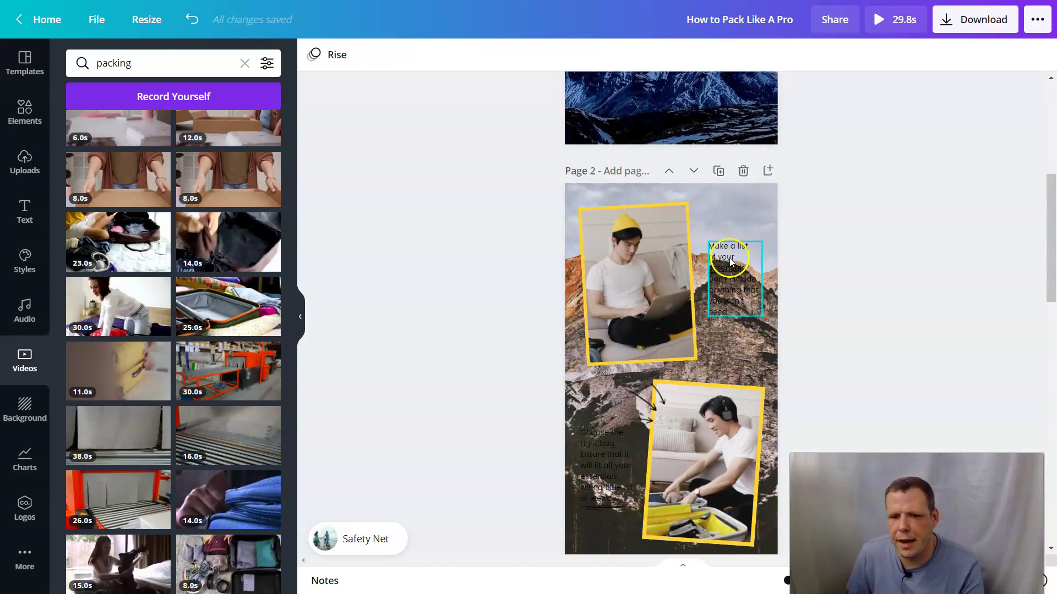
{"action": "left_click", "coordinate": [744, 279]}
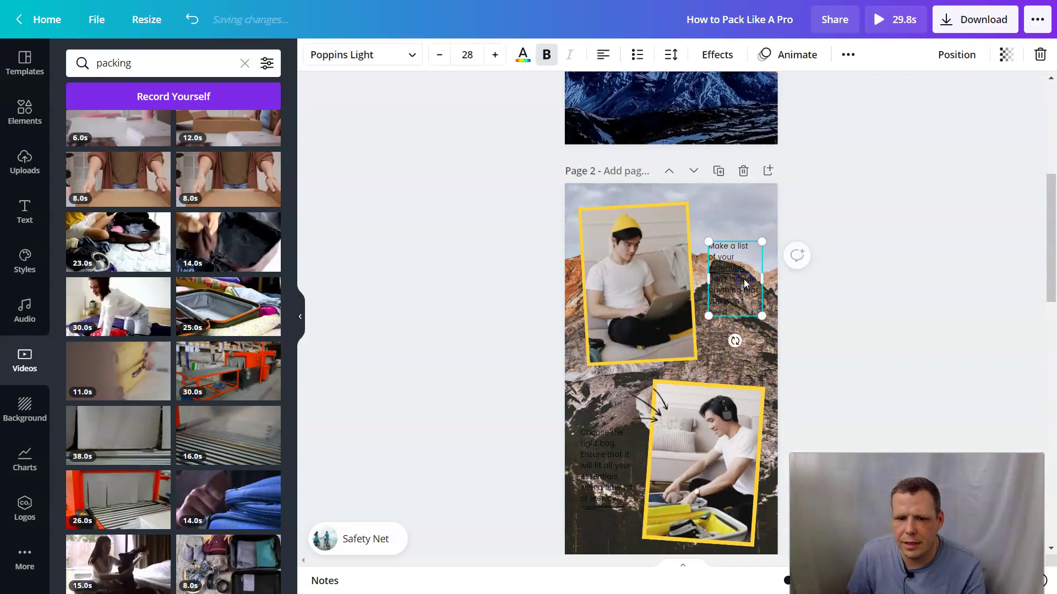
{"action": "left_click_drag", "start_coordinate": [771, 337], "coordinate": [742, 327]}
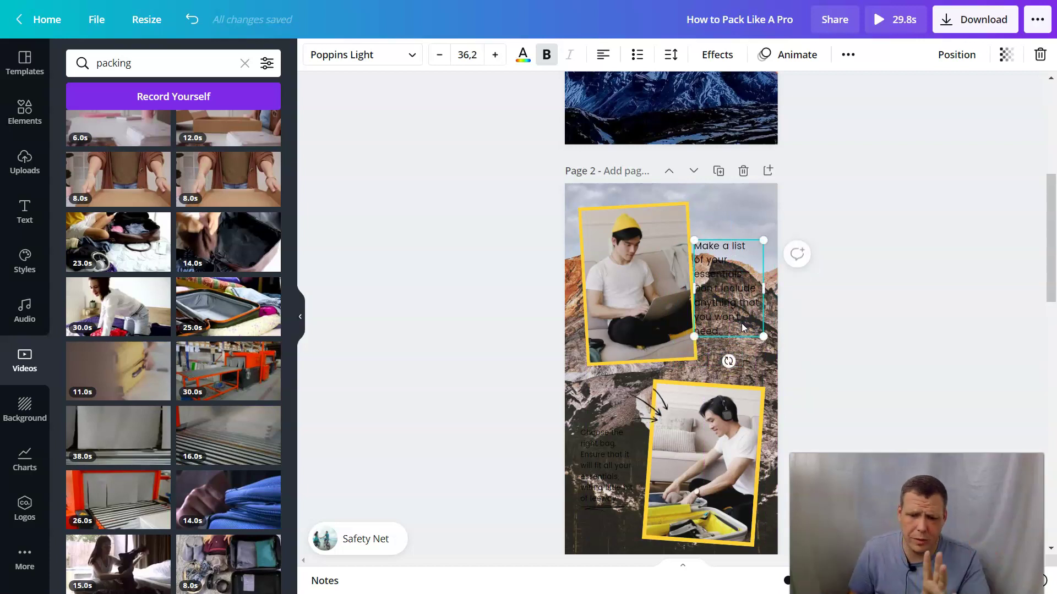
{"action": "left_click", "coordinate": [742, 326]}
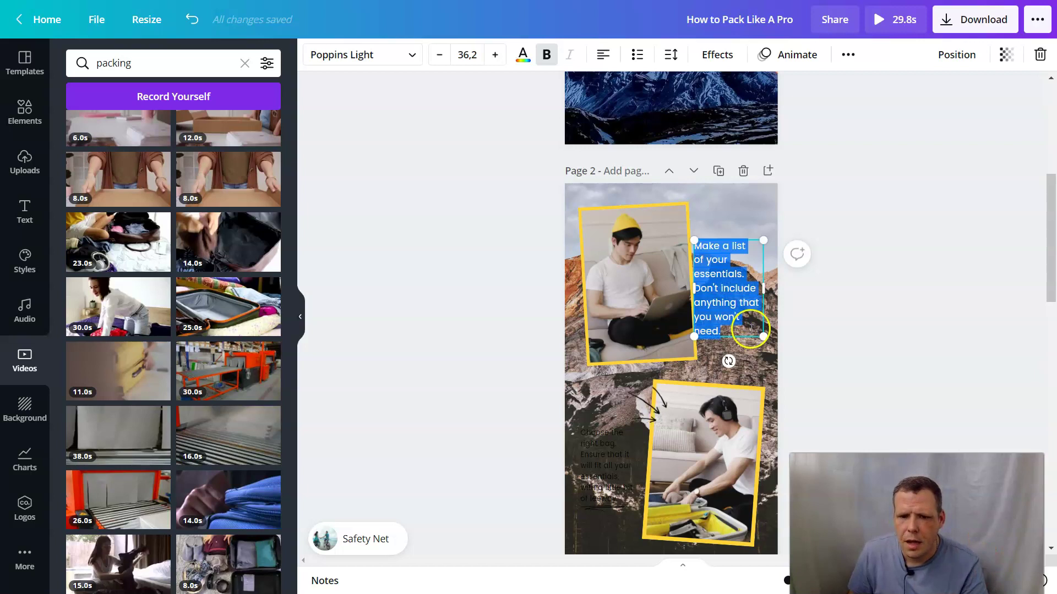
{"action": "left_click", "coordinate": [497, 55]}
{"action": "left_click", "coordinate": [438, 55]}
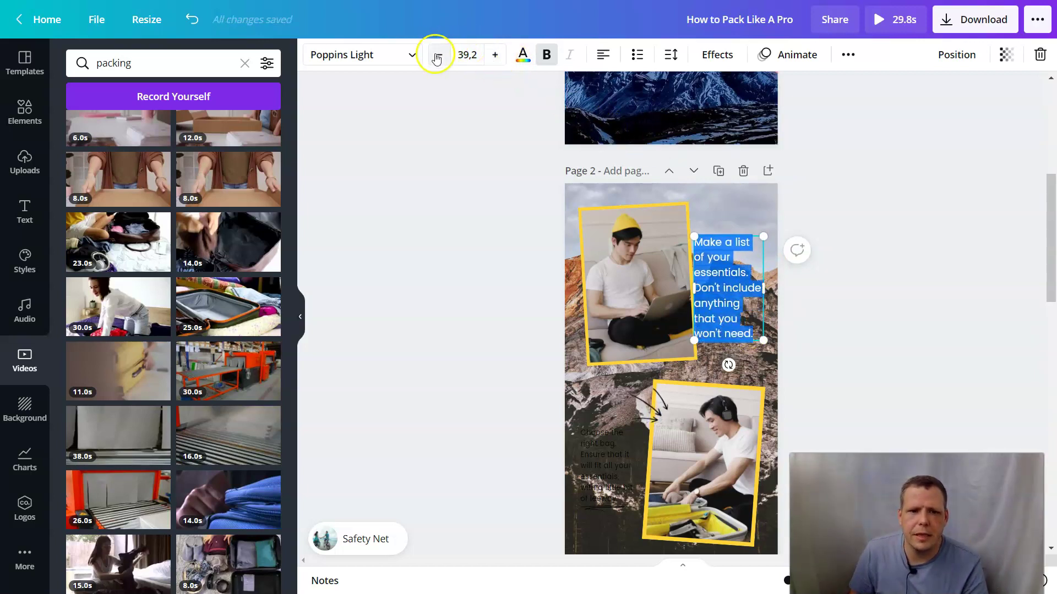
Try light gray as the colour of the essentials text on page 2.
{"action": "left_click", "coordinate": [526, 55]}
{"action": "left_click", "coordinate": [238, 353]}
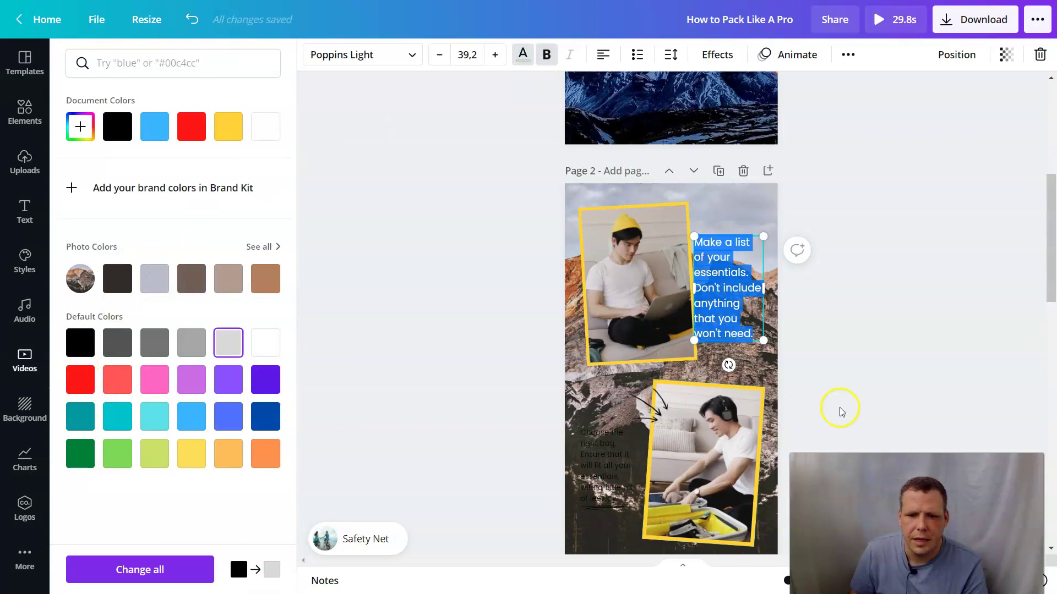
{"action": "left_click", "coordinate": [845, 385]}
{"action": "left_click", "coordinate": [769, 375]}
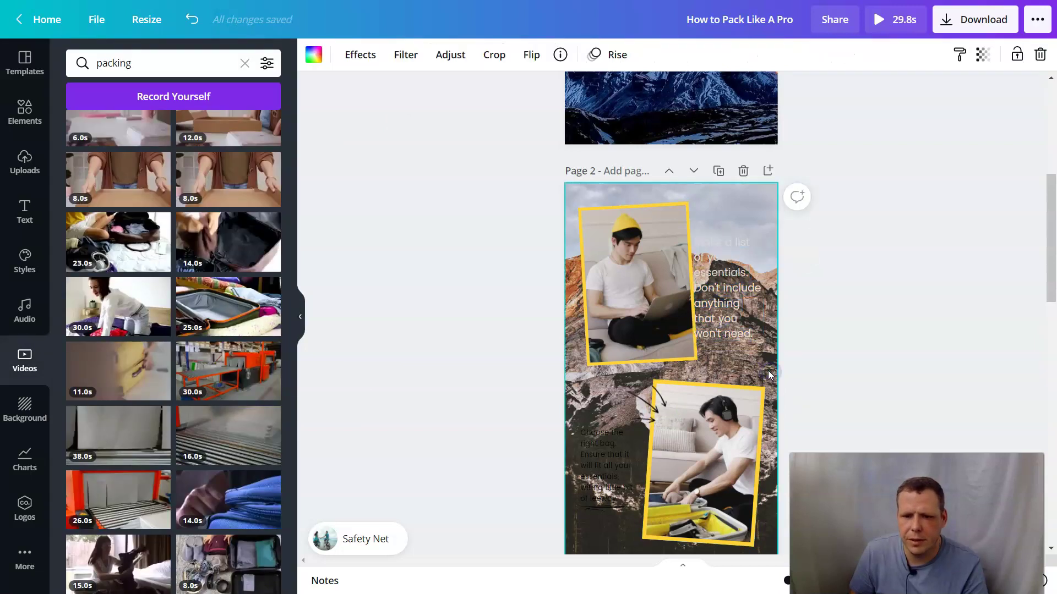
Try red as the colour of the essentials text on page 2.
{"action": "left_click", "coordinate": [755, 339]}
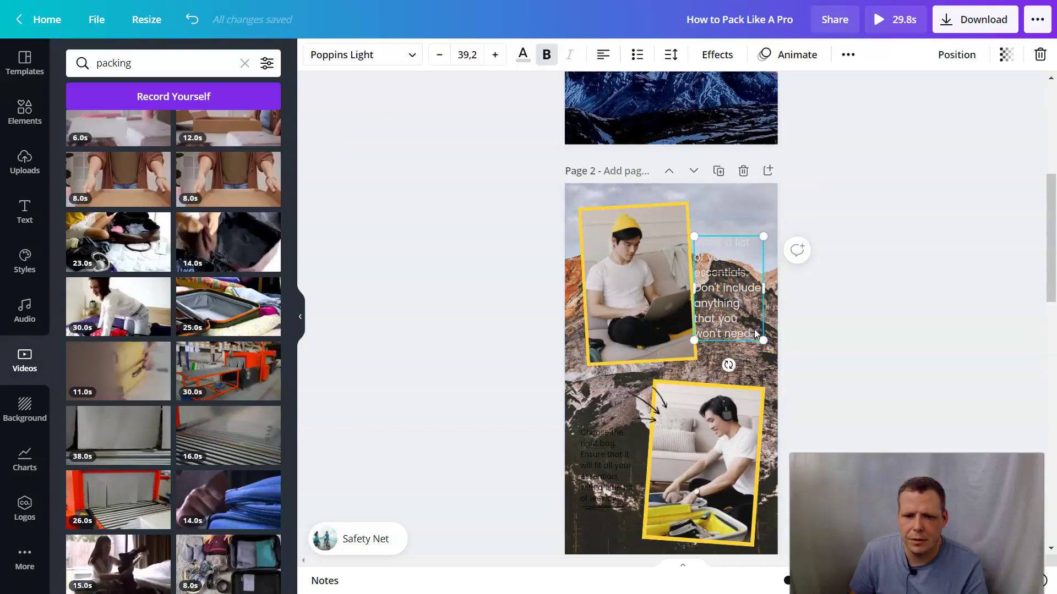
{"action": "left_click", "coordinate": [756, 333]}
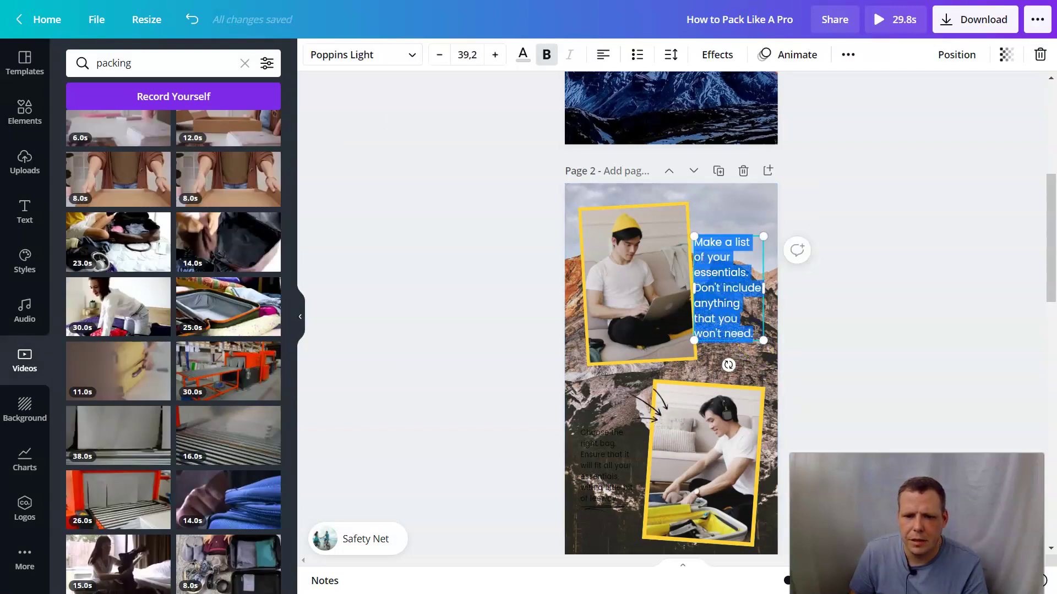
{"action": "left_click", "coordinate": [524, 58]}
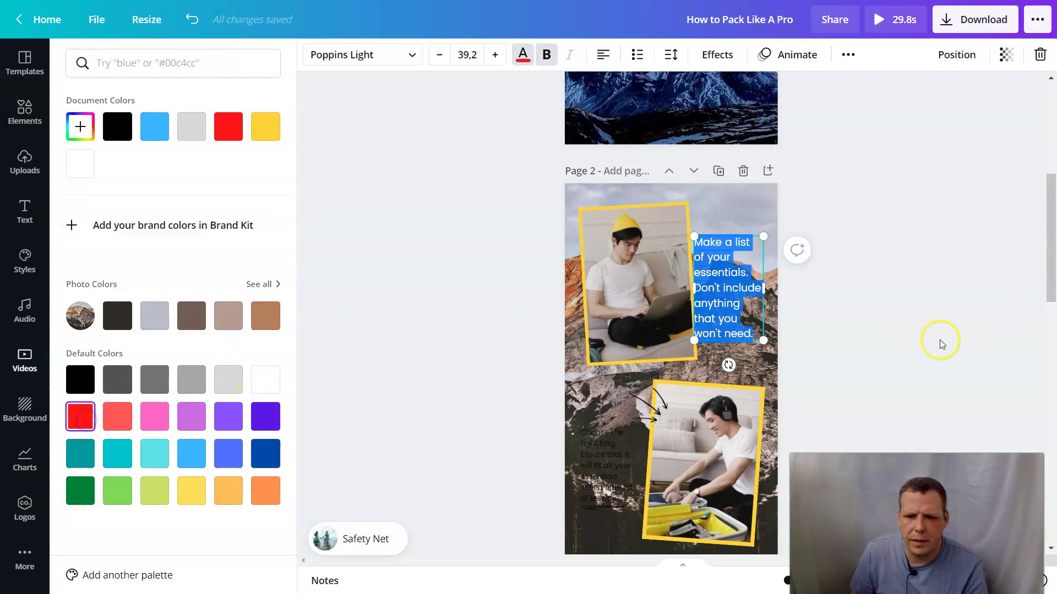
{"action": "left_click", "coordinate": [828, 363]}
{"action": "left_click", "coordinate": [766, 368]}
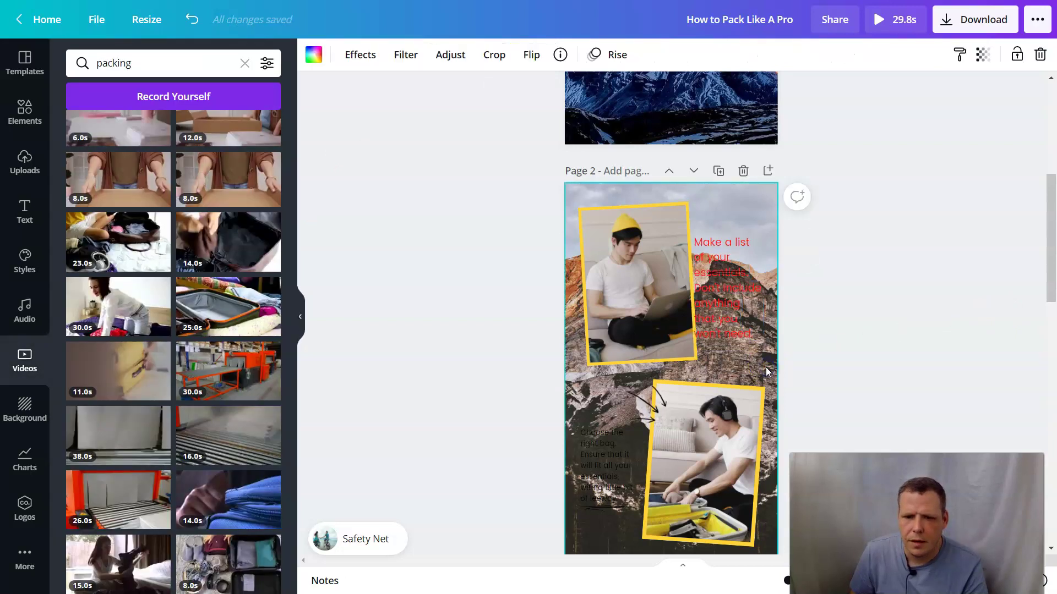
Colour the essentials text on page 2 white and change its font to Code Pro.
{"action": "double_click", "coordinate": [751, 326]}
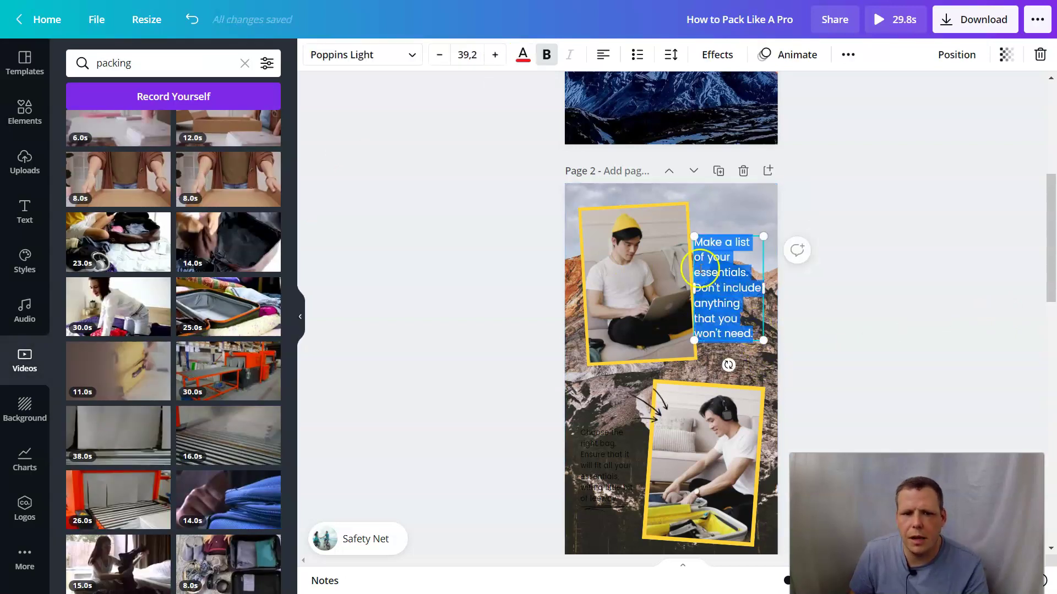
{"action": "left_click", "coordinate": [523, 54]}
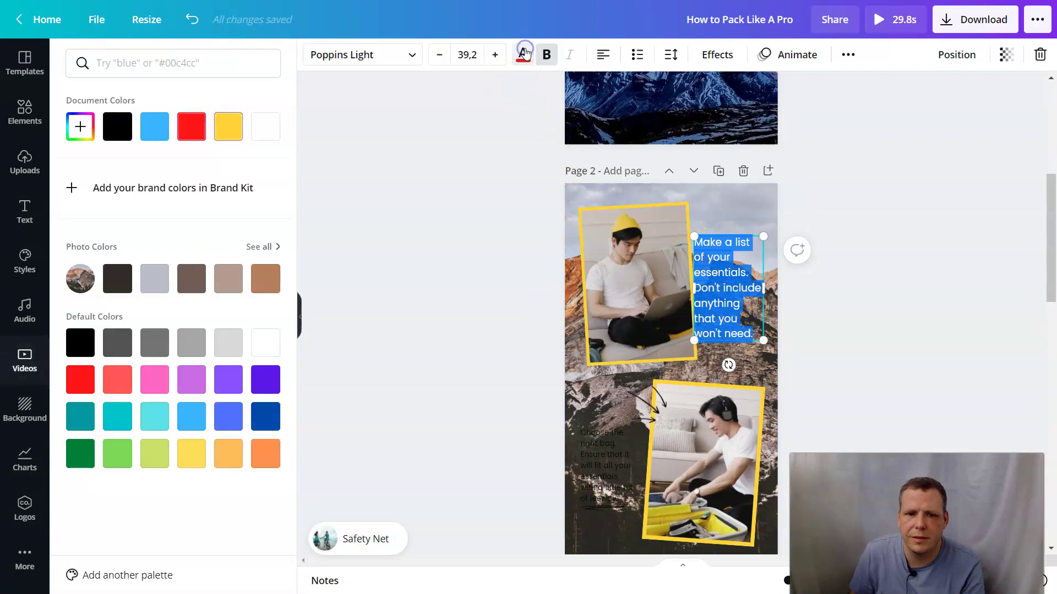
{"action": "left_click", "coordinate": [263, 343]}
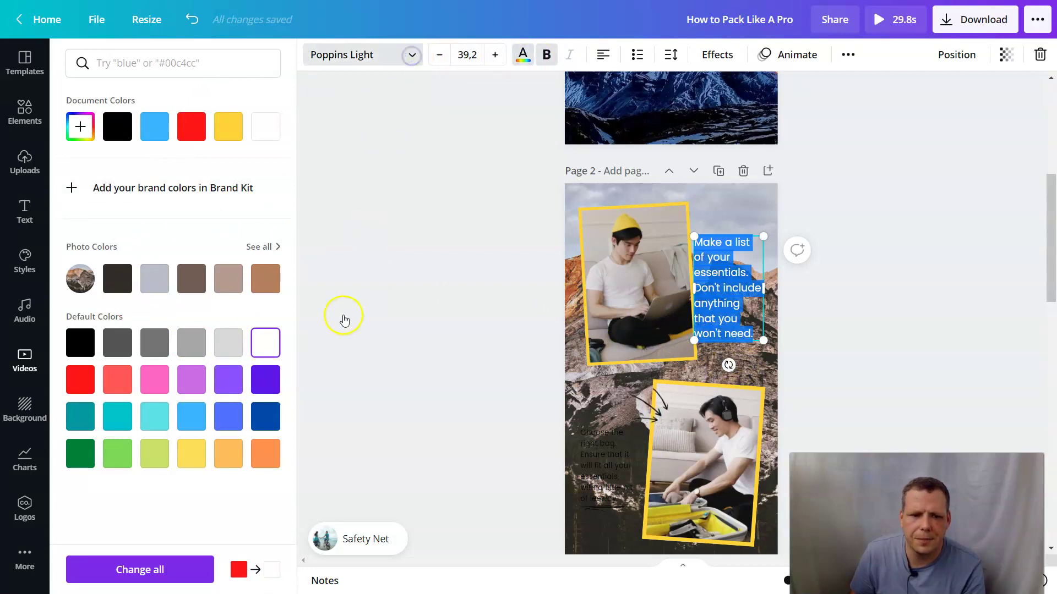
{"action": "key", "text": "Return"}
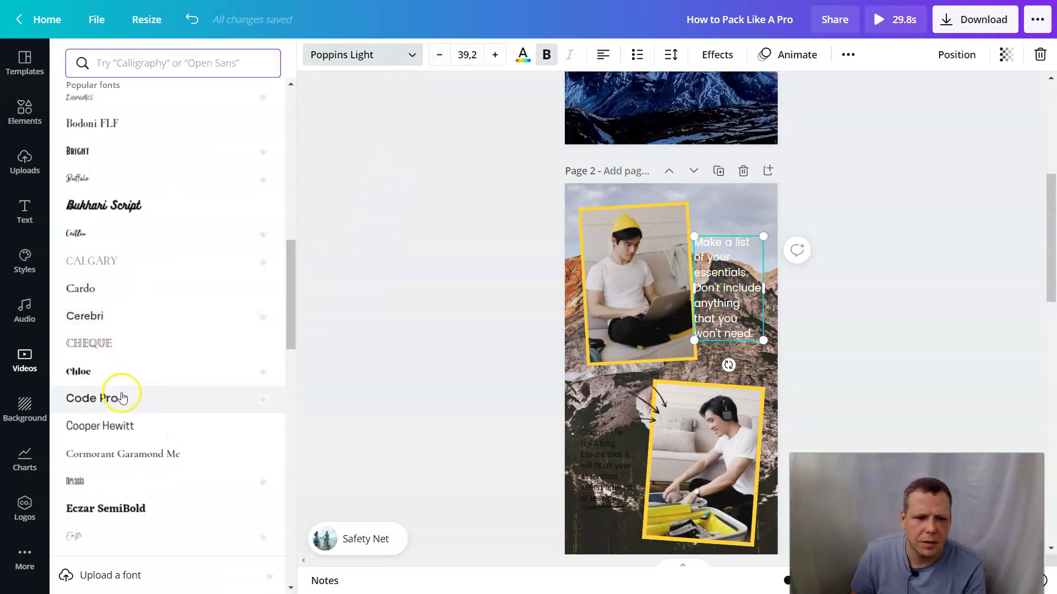
{"action": "left_click", "coordinate": [120, 397]}
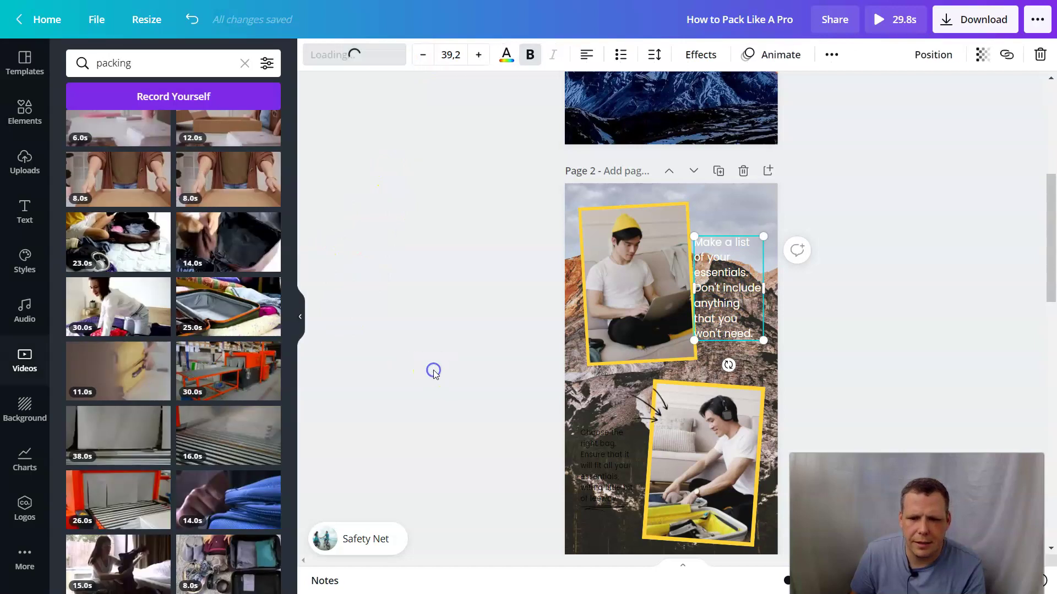
Replace the essentials text with "Make a list of what is essential" and move it to the upper-right corner of page 2.
{"action": "left_click", "coordinate": [758, 329]}
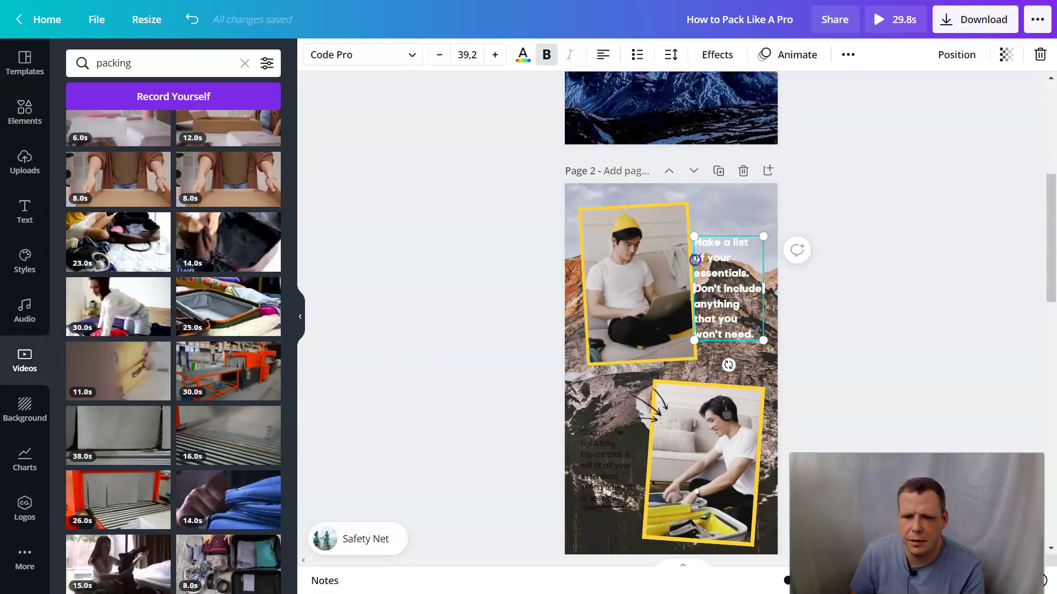
{"action": "left_click_drag", "start_coordinate": [698, 245], "coordinate": [744, 355]}
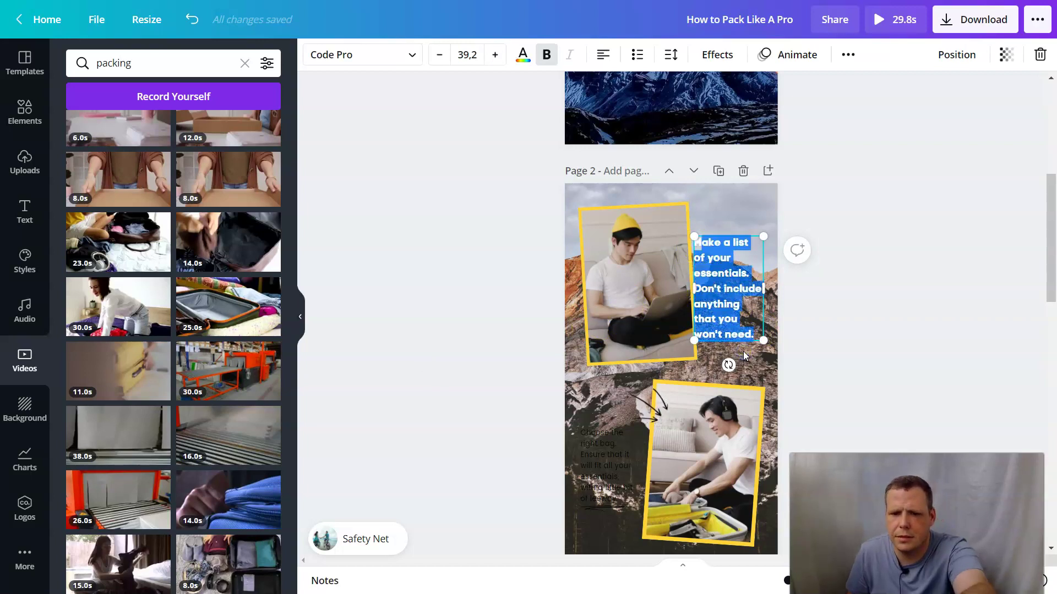
{"action": "key", "text": "BackSpace"}
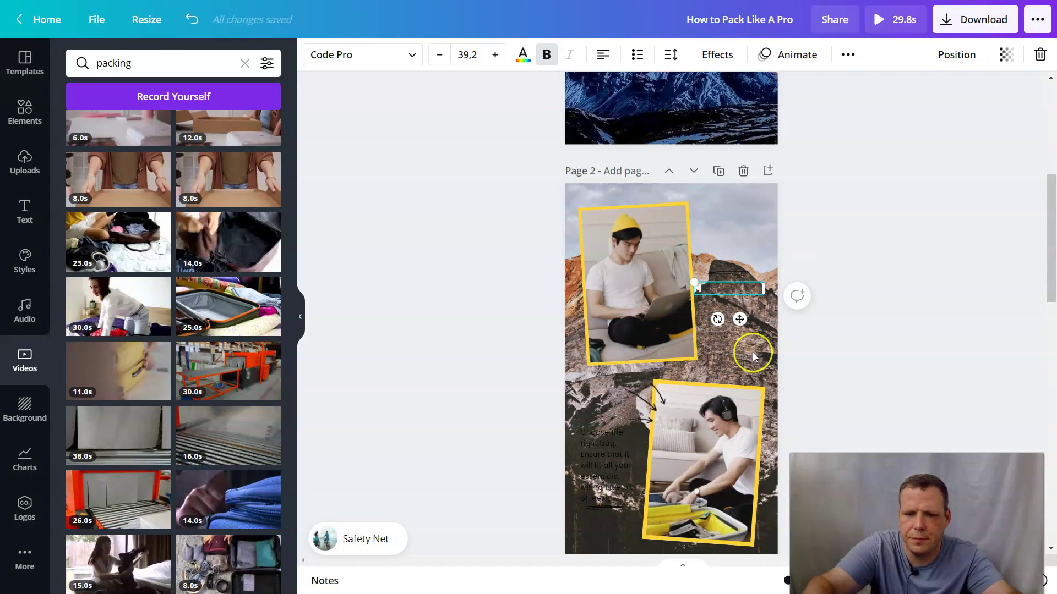
{"action": "type", "text": "Make"}
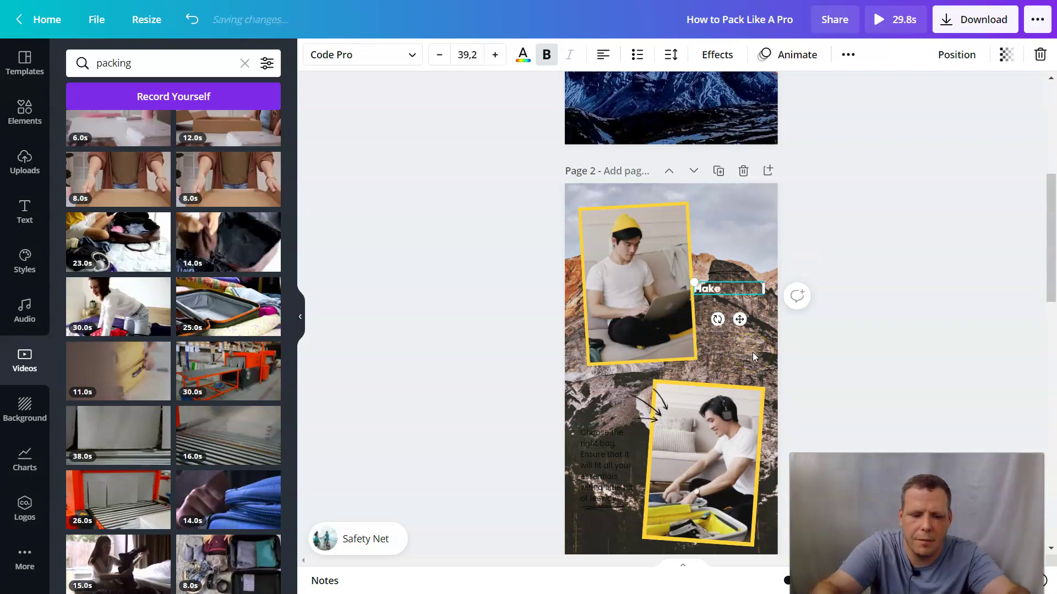
{"action": "type", "text": " a list of"}
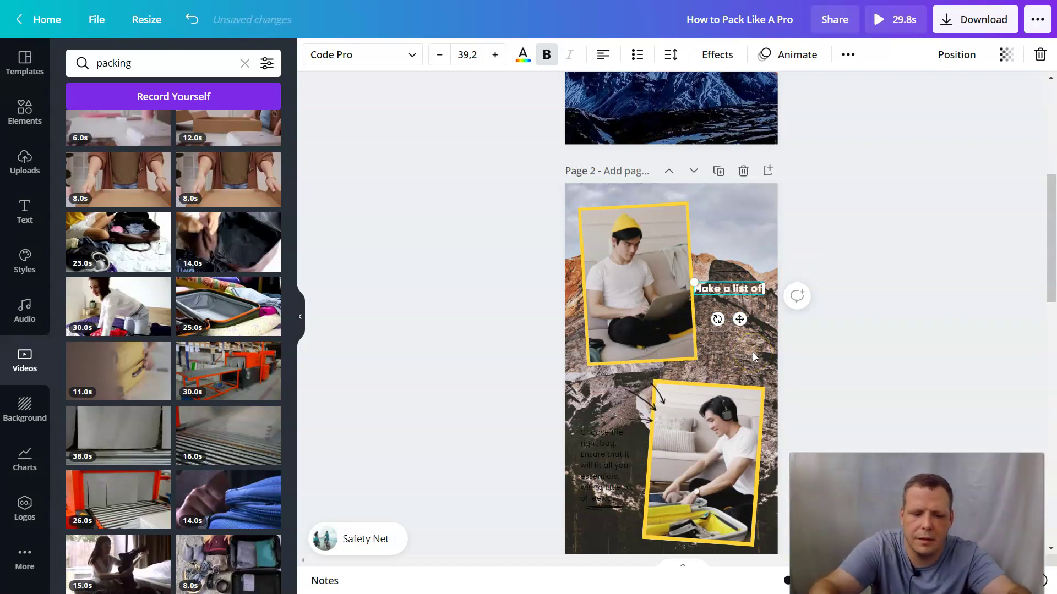
{"action": "type", "text": " what"}
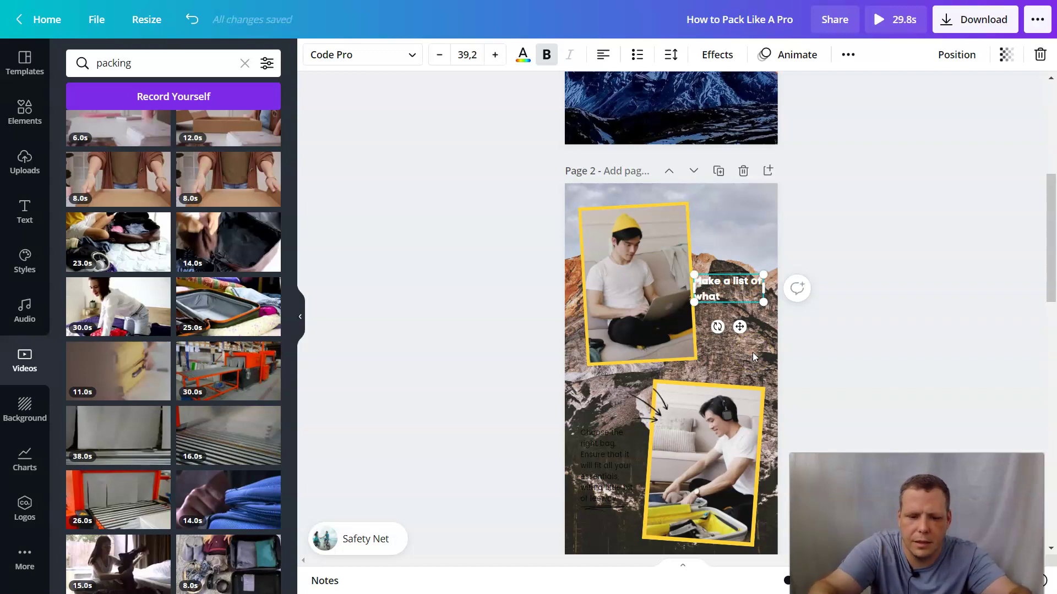
{"action": "type", "text": " is essential"}
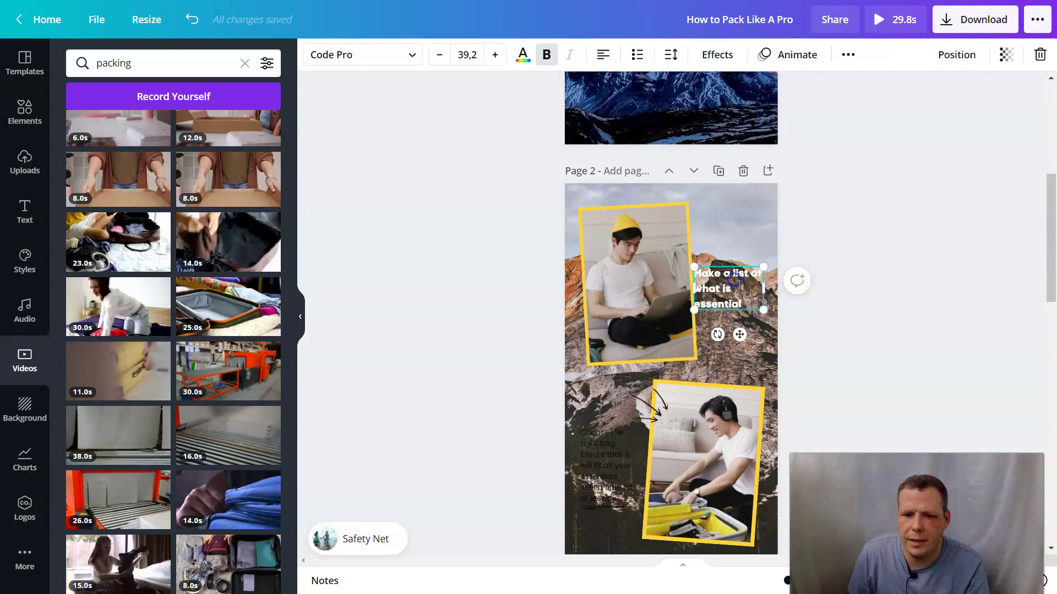
{"action": "left_click", "coordinate": [783, 362]}
{"action": "left_click_drag", "start_coordinate": [727, 283], "coordinate": [730, 212]}
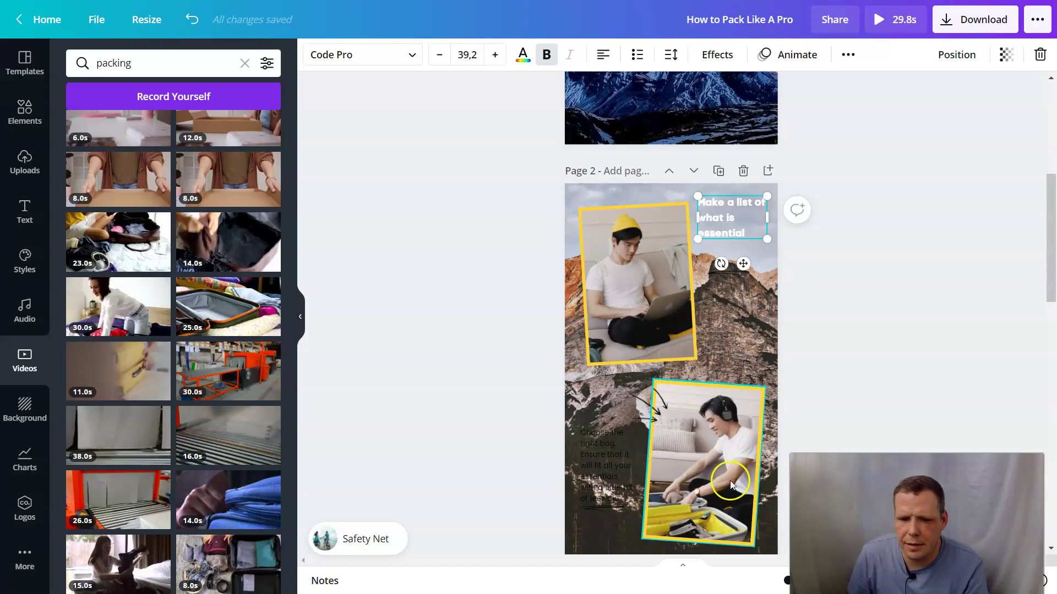
{"action": "left_click", "coordinate": [659, 296]}
{"action": "right_click", "coordinate": [660, 297]}
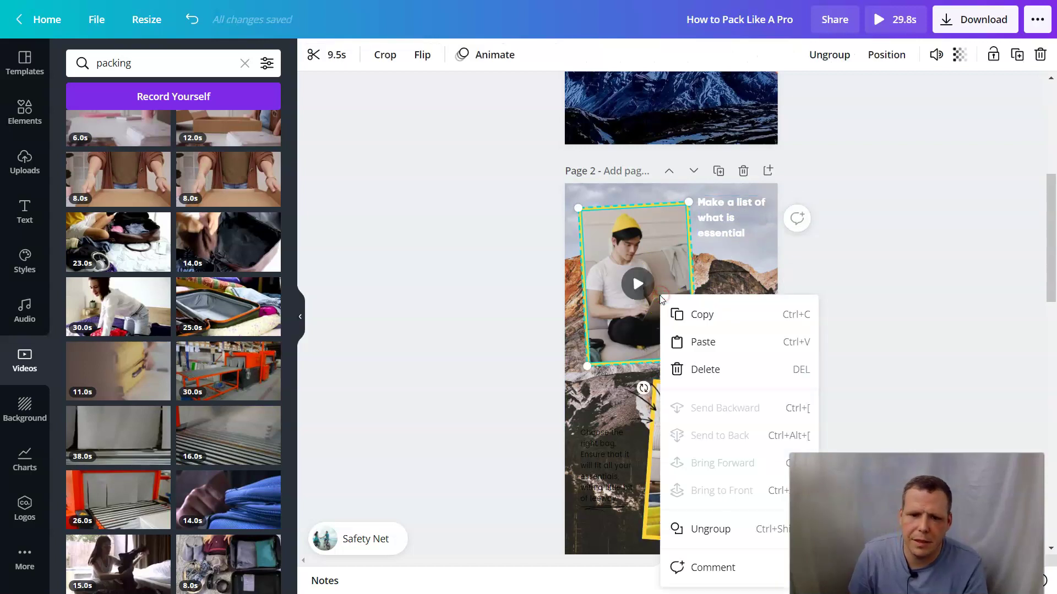
{"action": "left_click", "coordinate": [606, 389]}
{"action": "left_click", "coordinate": [681, 456]}
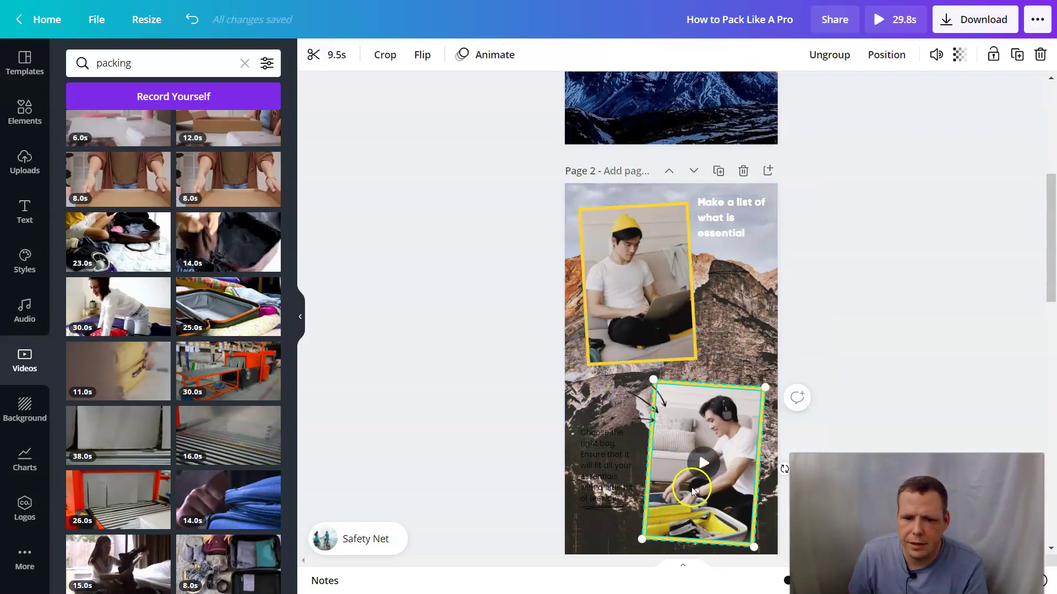
{"action": "left_click", "coordinate": [652, 412]}
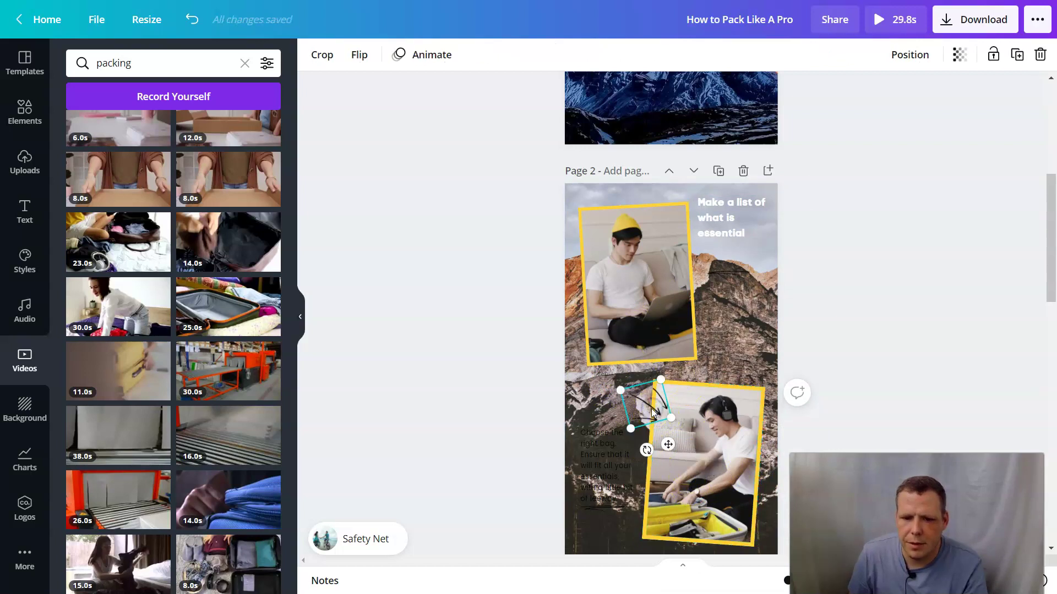
{"action": "left_click", "coordinate": [636, 384]}
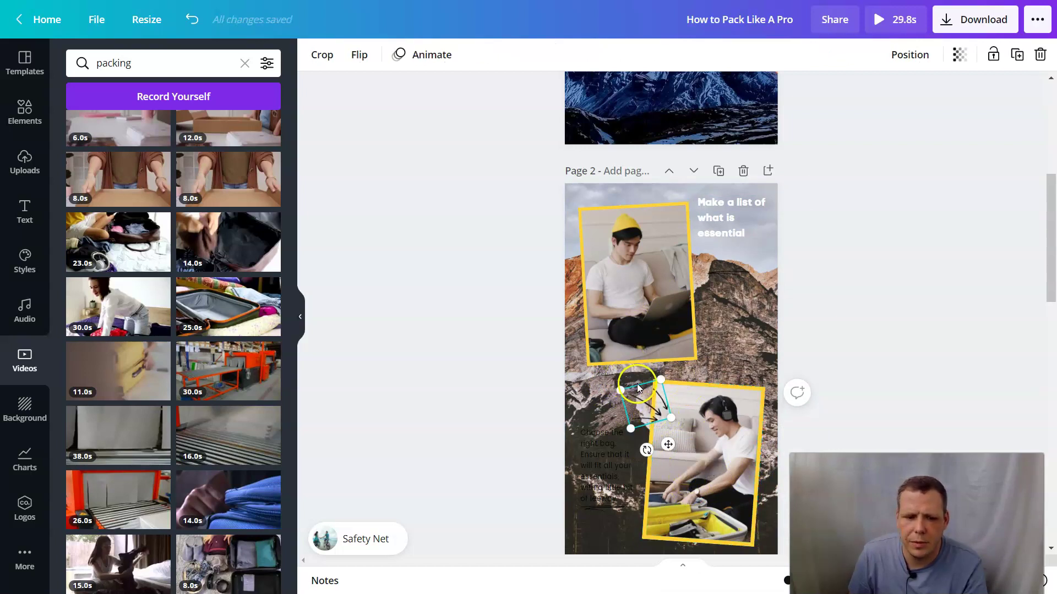
Delete the lower video and the upper video from their yellow frames on page 2.
{"action": "left_click", "coordinate": [727, 518]}
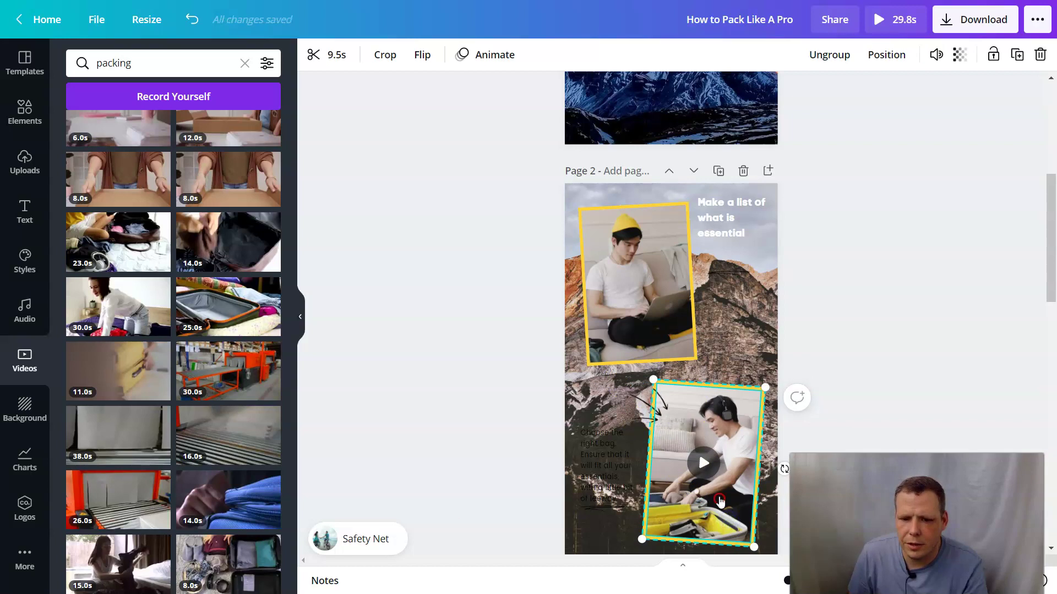
{"action": "right_click", "coordinate": [720, 501]}
{"action": "left_click", "coordinate": [765, 371]}
{"action": "right_click", "coordinate": [672, 297]}
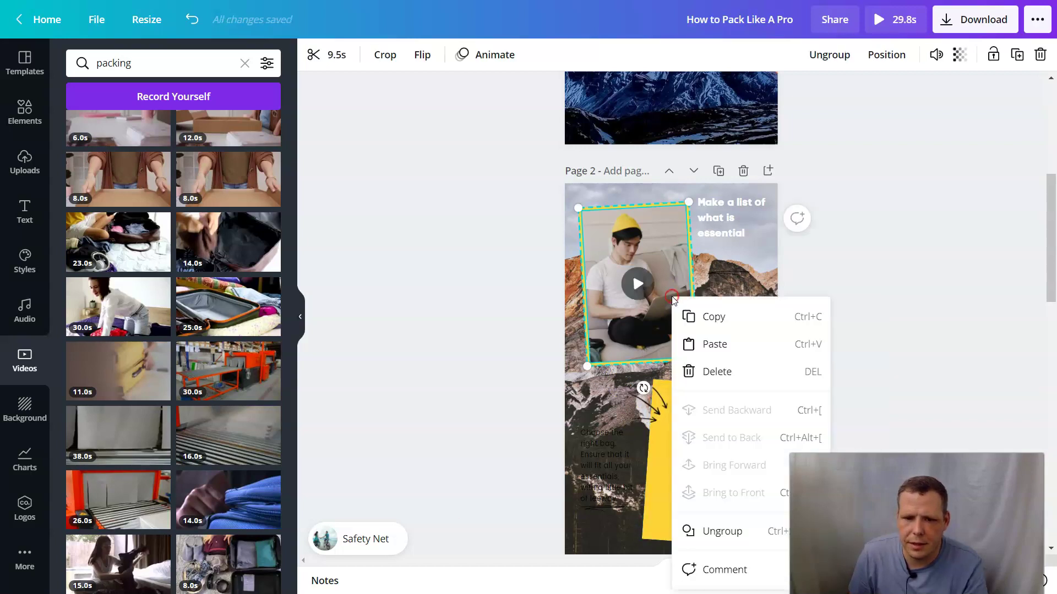
{"action": "left_click", "coordinate": [700, 372]}
Delete the two leftover yellow frame rectangles from page 2.
{"action": "right_click", "coordinate": [659, 315]}
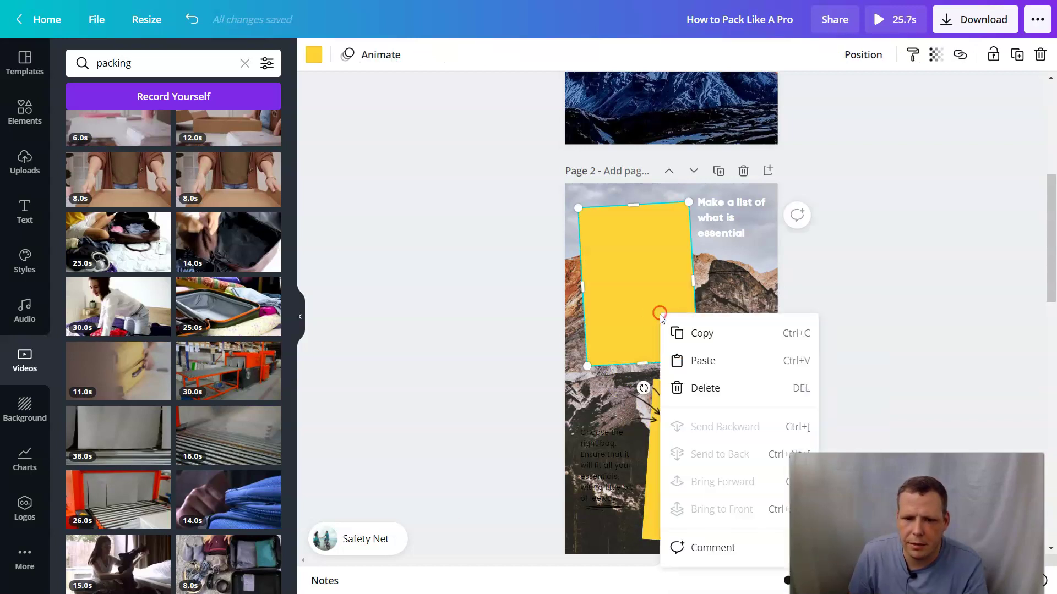
{"action": "left_click", "coordinate": [703, 386]}
{"action": "left_click", "coordinate": [710, 451]}
{"action": "right_click", "coordinate": [710, 451]}
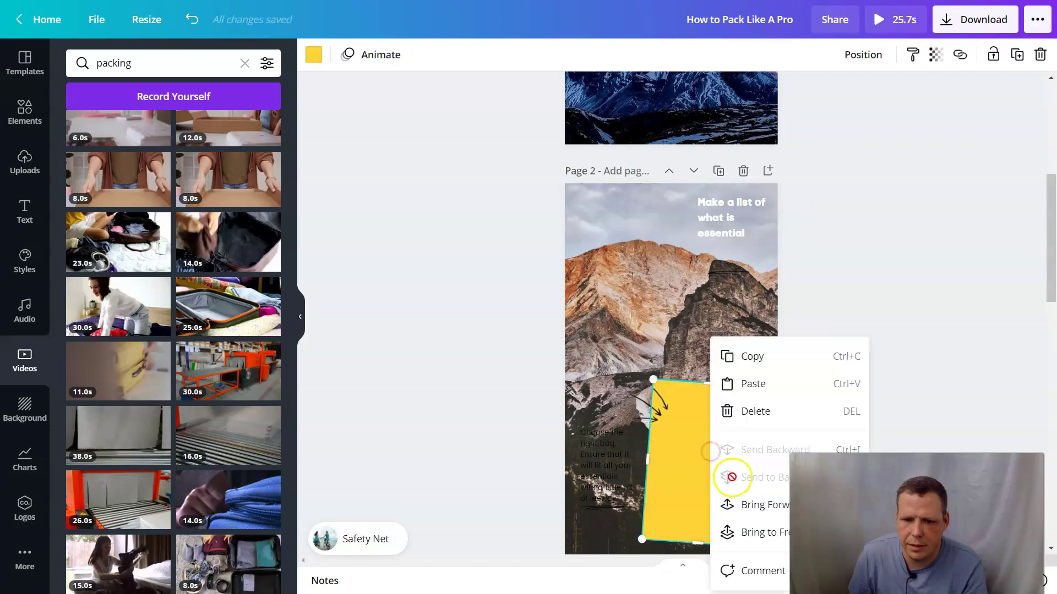
{"action": "left_click", "coordinate": [741, 408]}
Move the black hand-drawn arrows to the top of page 2 so they point at the "Make a list of what is essential" text.
{"action": "left_click", "coordinate": [639, 405]}
{"action": "mouse_move", "coordinate": [621, 256]}
{"action": "left_mouse_down"}
{"action": "mouse_move", "coordinate": [633, 213]}
{"action": "mouse_move", "coordinate": [656, 207]}
{"action": "left_mouse_up"}
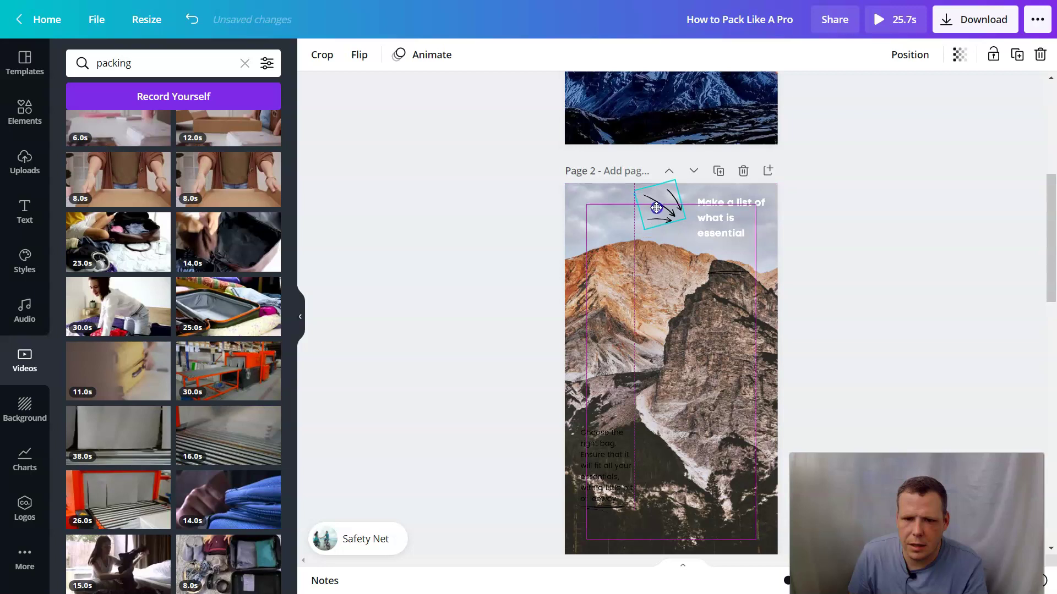
{"action": "left_click", "coordinate": [620, 365]}
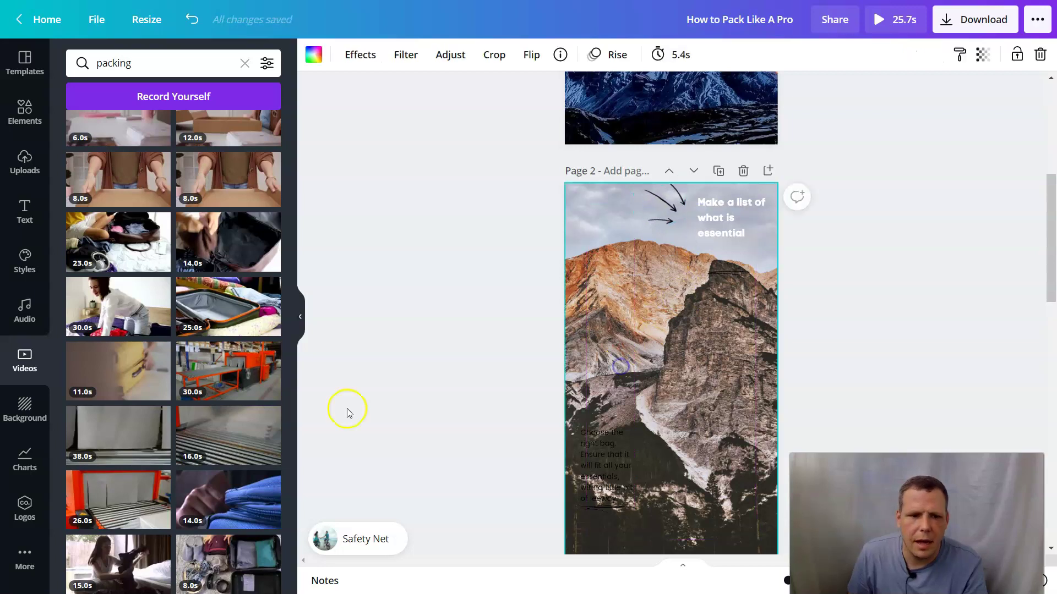
Add the 25.0s open-suitcase video from the packing results to the middle of page 2 and preview its playback.
{"action": "scroll", "coordinate": [204, 424], "scroll_direction": "down", "scroll_amount": 3}
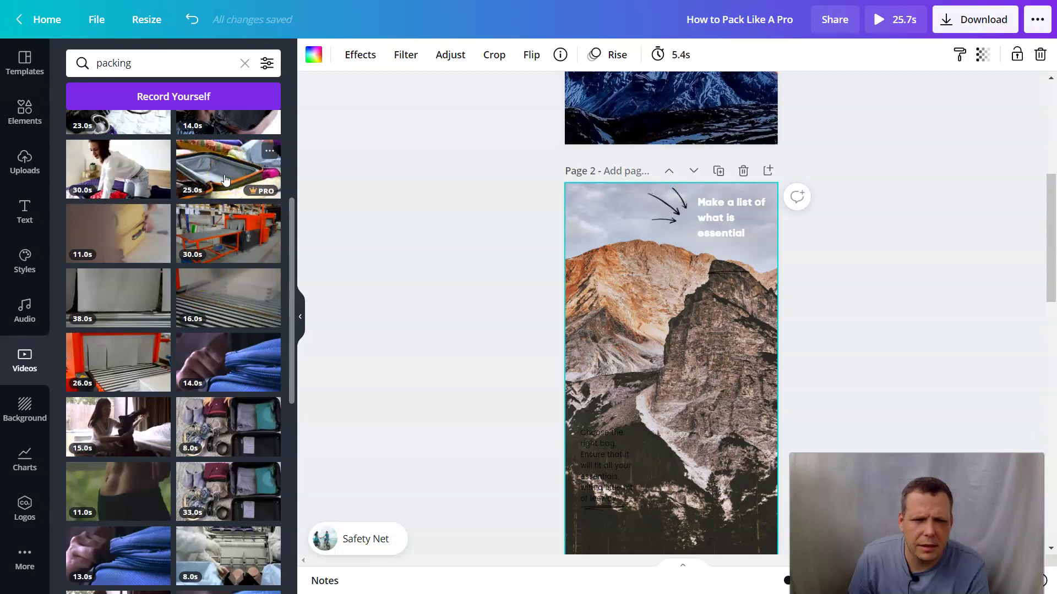
{"action": "left_click_drag", "start_coordinate": [224, 180], "coordinate": [640, 351]}
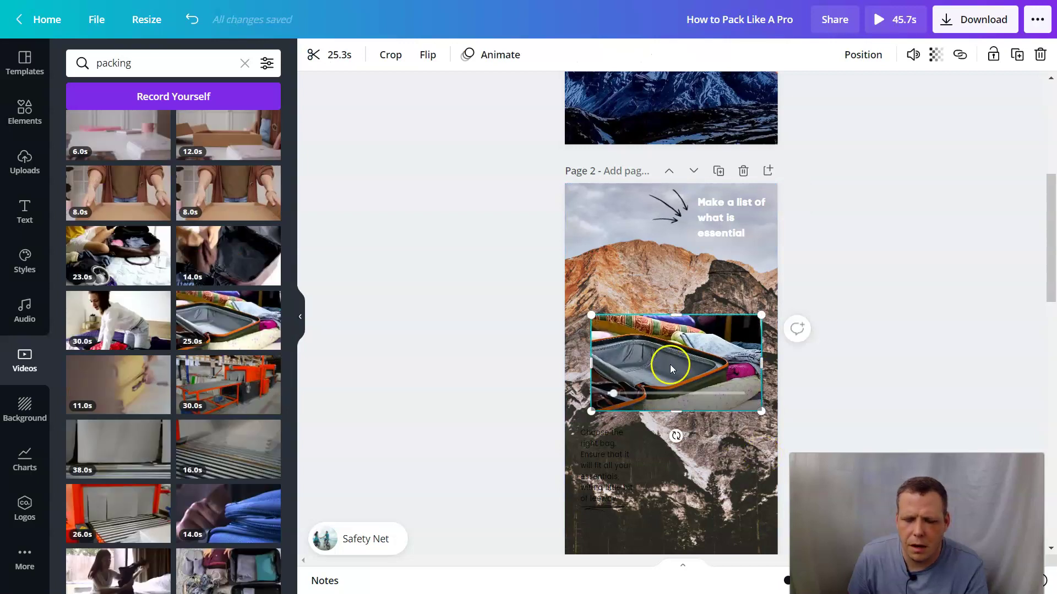
{"action": "mouse_move", "coordinate": [677, 312]}
{"action": "left_mouse_down"}
{"action": "mouse_move", "coordinate": [676, 289]}
{"action": "mouse_move", "coordinate": [670, 342]}
{"action": "mouse_move", "coordinate": [673, 296]}
{"action": "mouse_move", "coordinate": [675, 312]}
{"action": "left_mouse_up"}
{"action": "left_click", "coordinate": [662, 371]}
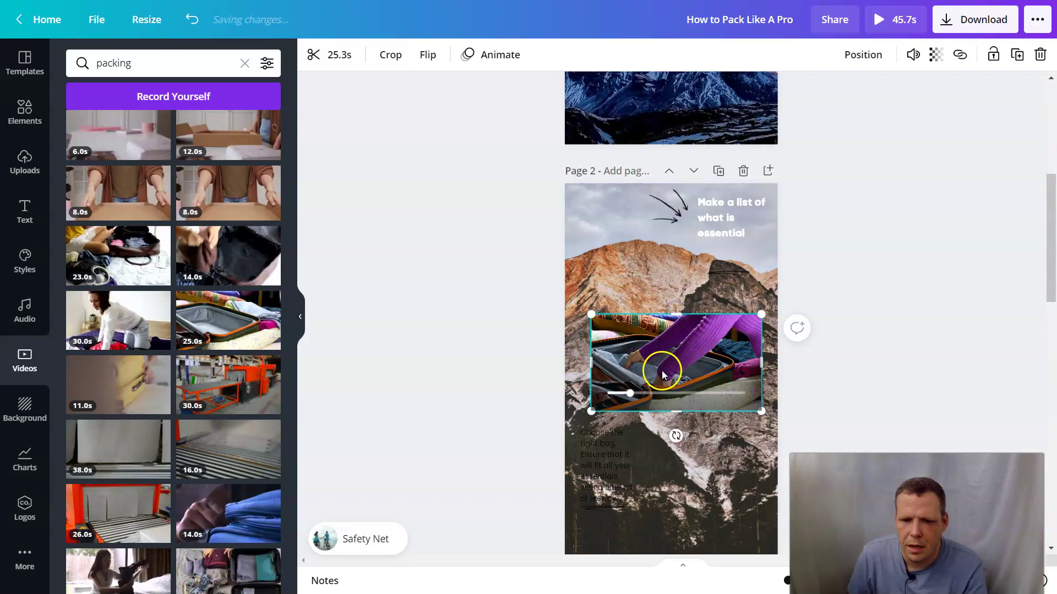
{"action": "left_click", "coordinate": [737, 376]}
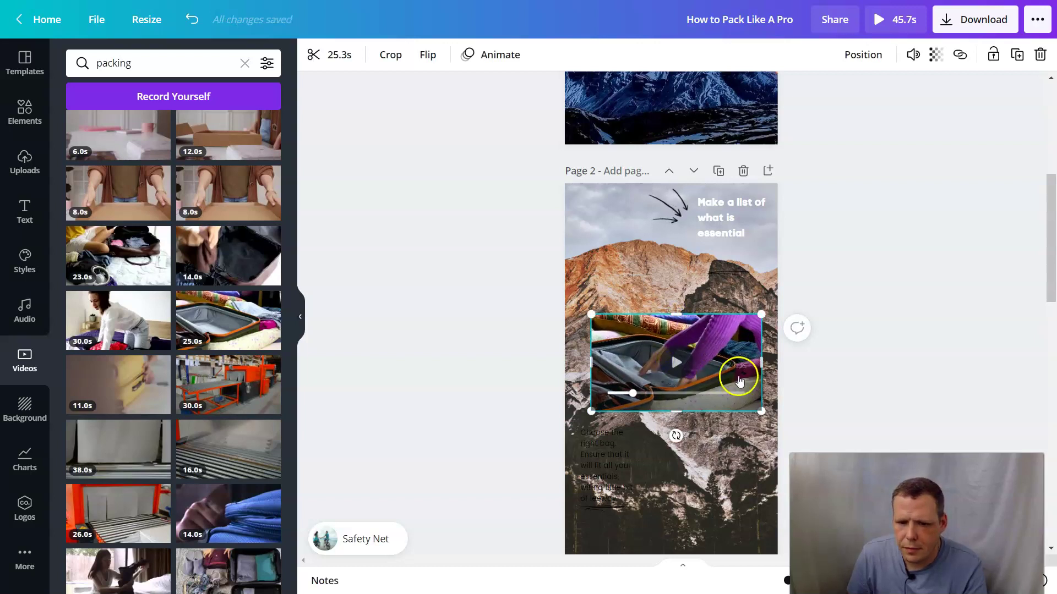
{"action": "left_click", "coordinate": [760, 309]}
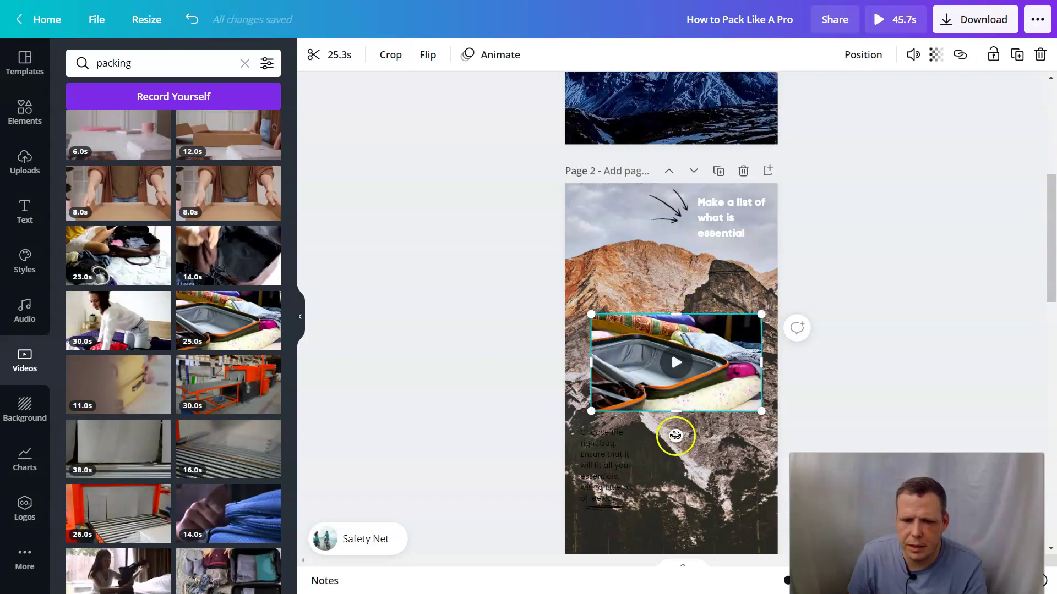
Tilt the suitcase video counterclockwise and move it up toward the mountain peak on page 2.
{"action": "left_click_drag", "start_coordinate": [672, 435], "coordinate": [689, 411]}
{"action": "left_click", "coordinate": [703, 357]}
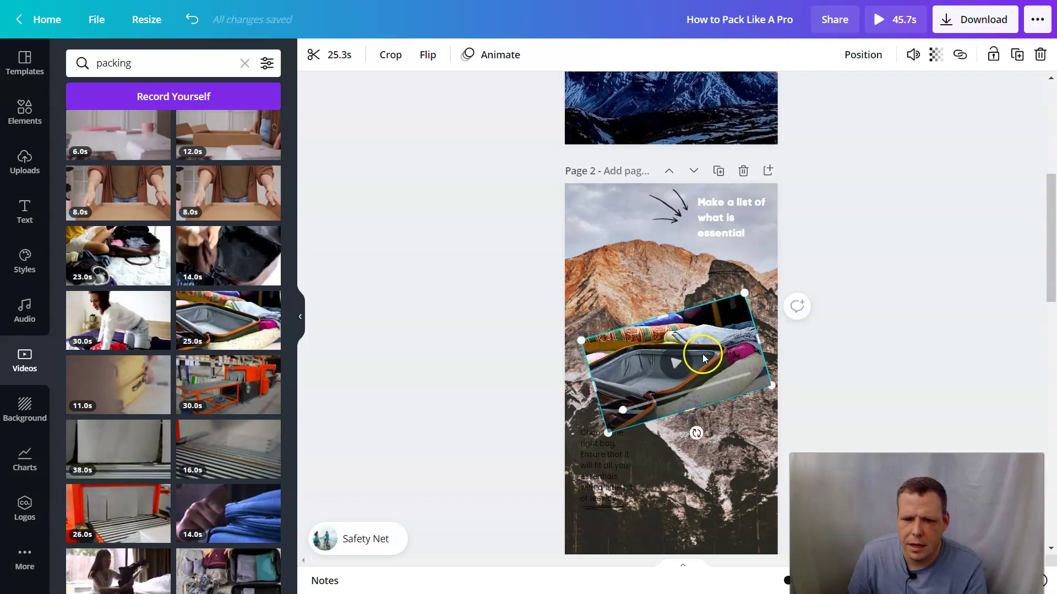
{"action": "left_click_drag", "start_coordinate": [723, 350], "coordinate": [711, 315]}
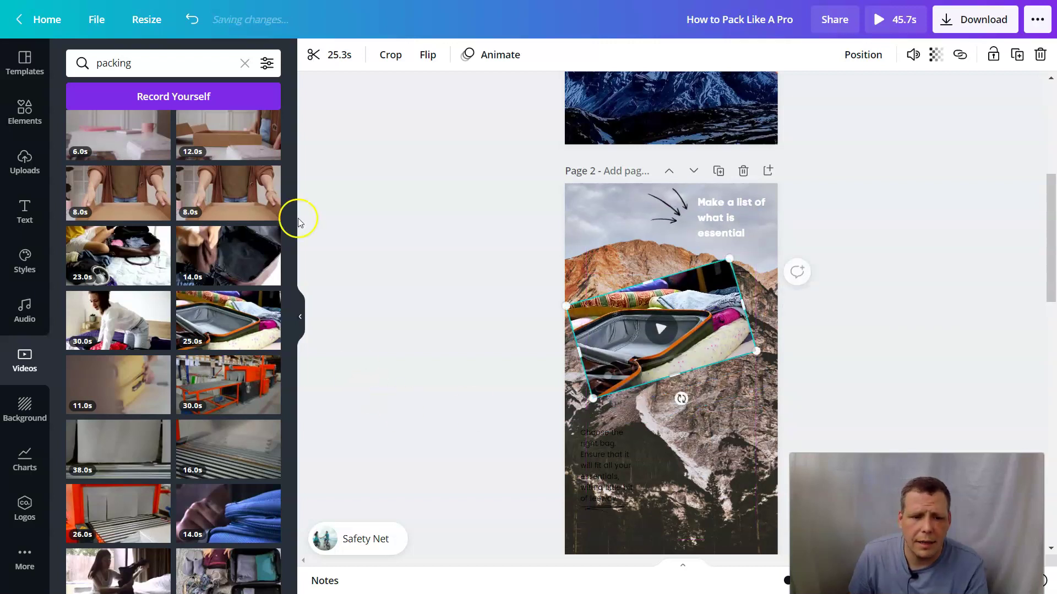
Browse further through the packing videos and read the full details and keywords of the green Transitions Pack clip.
{"action": "scroll", "coordinate": [286, 518], "scroll_direction": "down", "scroll_amount": 1}
{"action": "scroll", "coordinate": [270, 520], "scroll_direction": "down", "scroll_amount": 3}
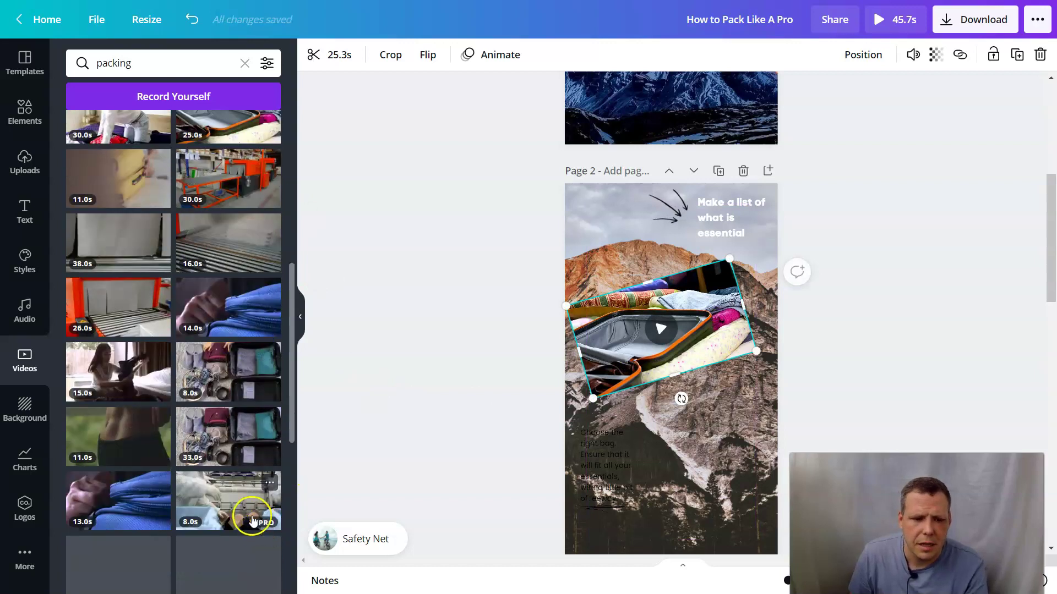
{"action": "scroll", "coordinate": [250, 515], "scroll_direction": "down", "scroll_amount": 4}
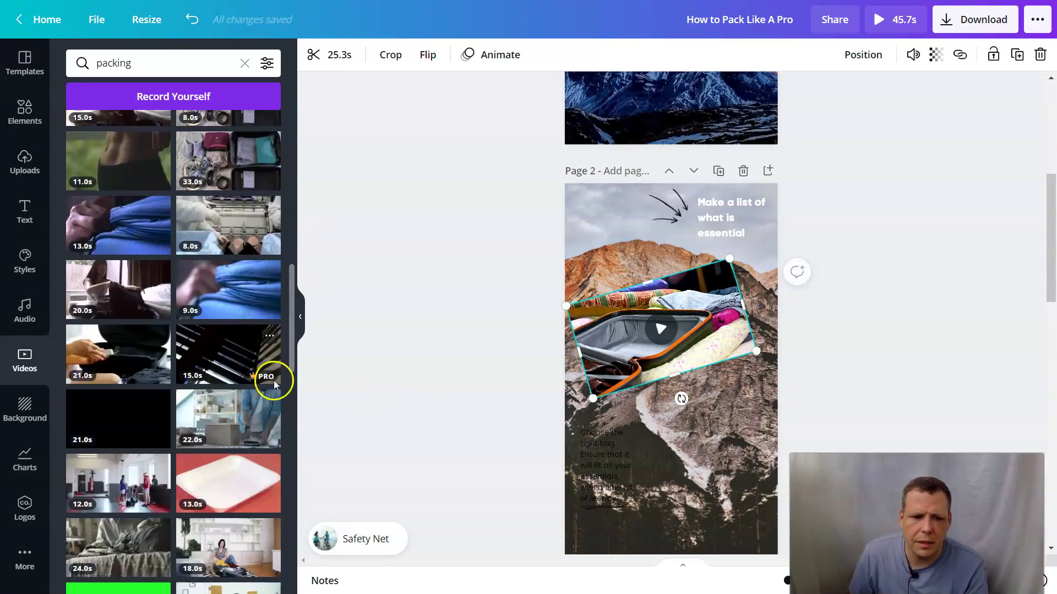
{"action": "scroll", "coordinate": [247, 371], "scroll_direction": "down", "scroll_amount": 3}
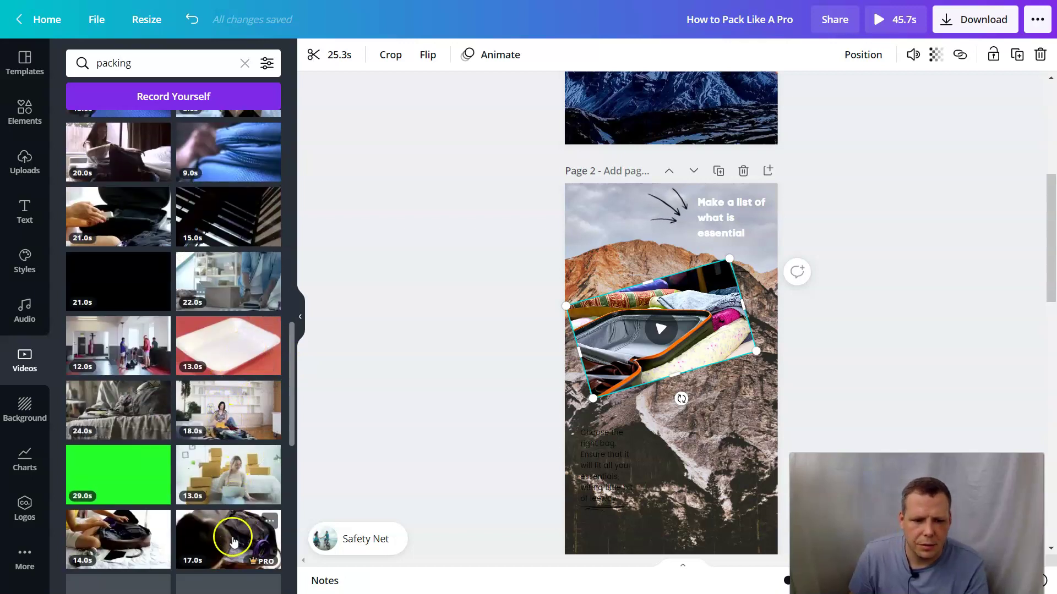
{"action": "scroll", "coordinate": [137, 477], "scroll_direction": "down", "scroll_amount": 3}
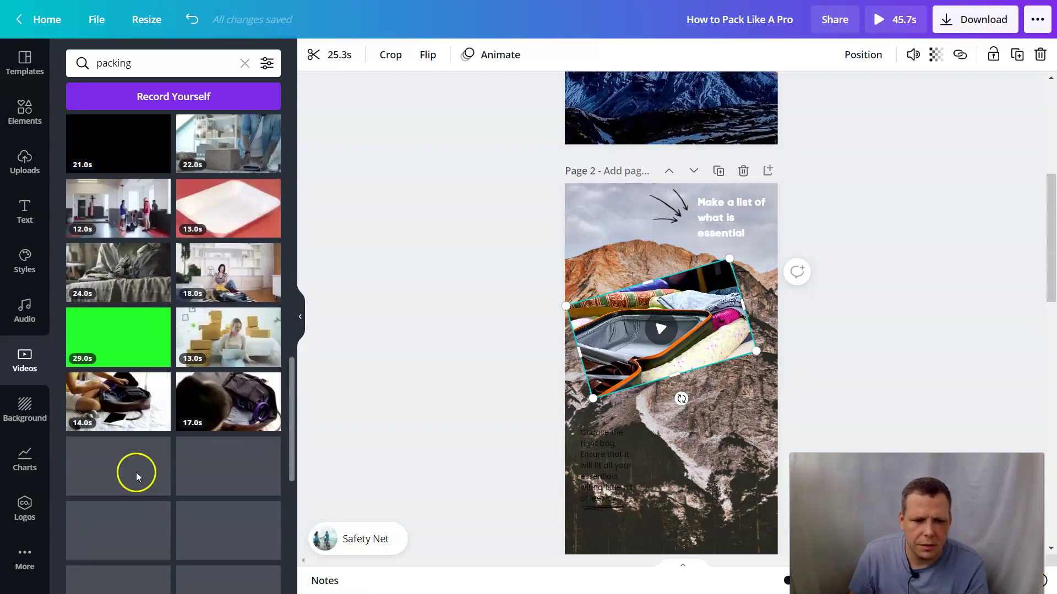
{"action": "left_click", "coordinate": [160, 320]}
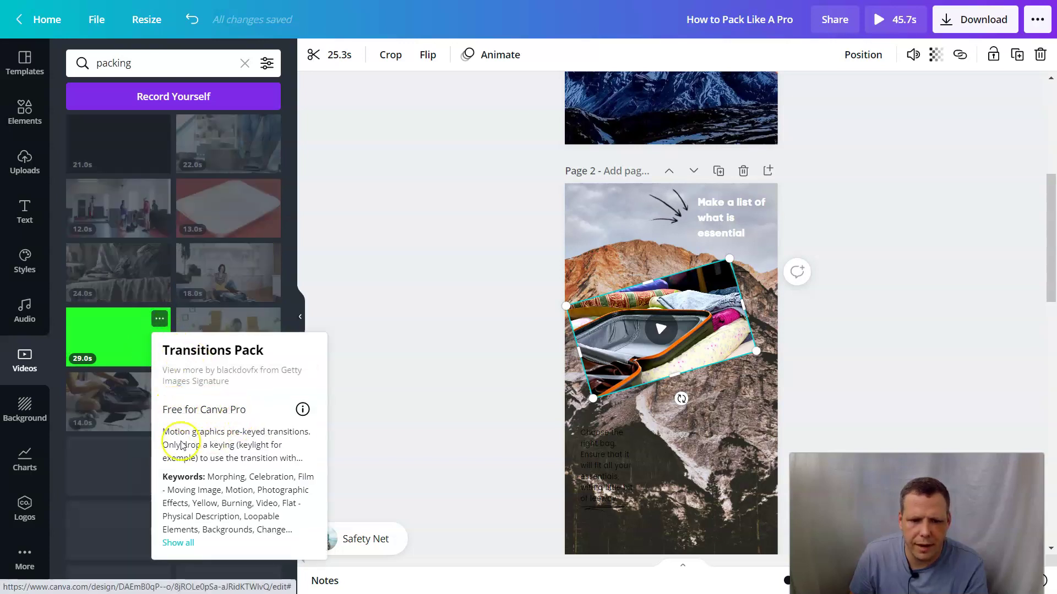
{"action": "left_click", "coordinate": [187, 544]}
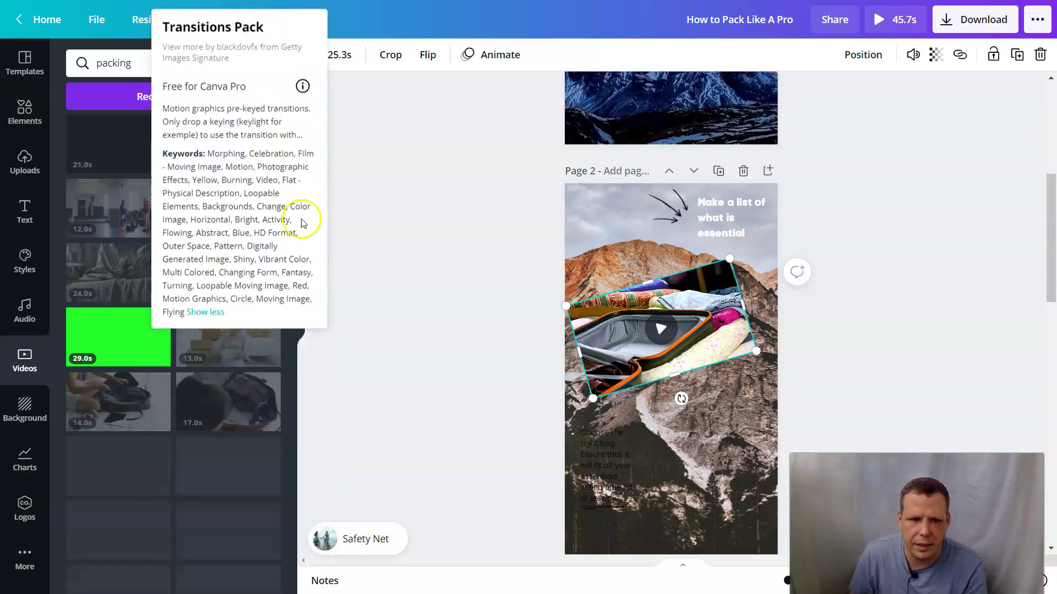
{"action": "left_click", "coordinate": [230, 497]}
{"action": "scroll", "coordinate": [230, 497], "scroll_direction": "down", "scroll_amount": 5}
{"action": "scroll", "coordinate": [230, 497], "scroll_direction": "down", "scroll_amount": 1}
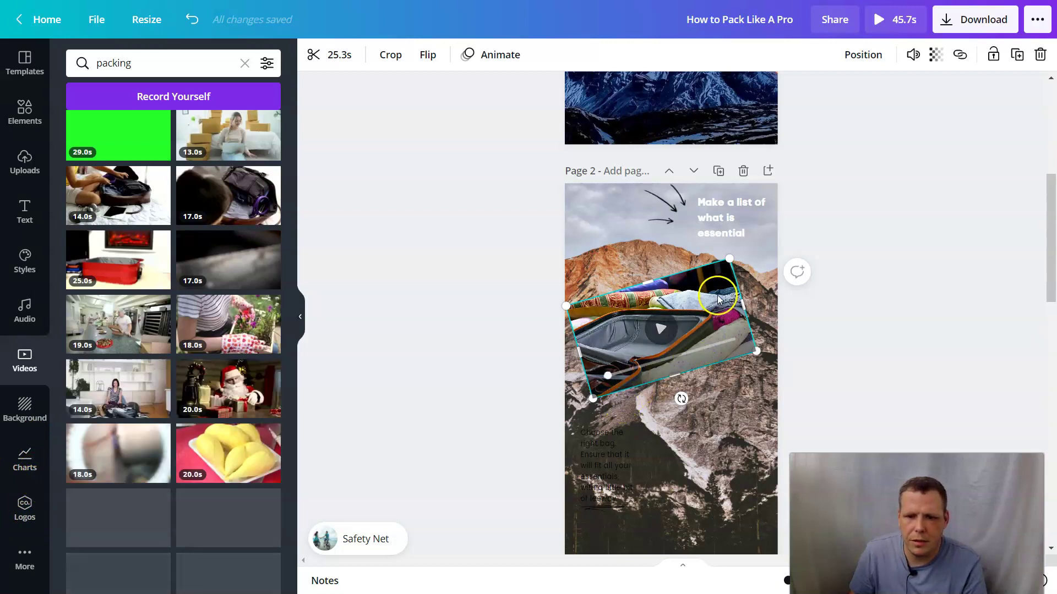
Move the tilted suitcase video down to the lower-right part of page 2.
{"action": "left_click_drag", "start_coordinate": [725, 318], "coordinate": [754, 459]}
Upload the black three-horned emblem image from the computer as a logo.
{"action": "left_click", "coordinate": [25, 509]}
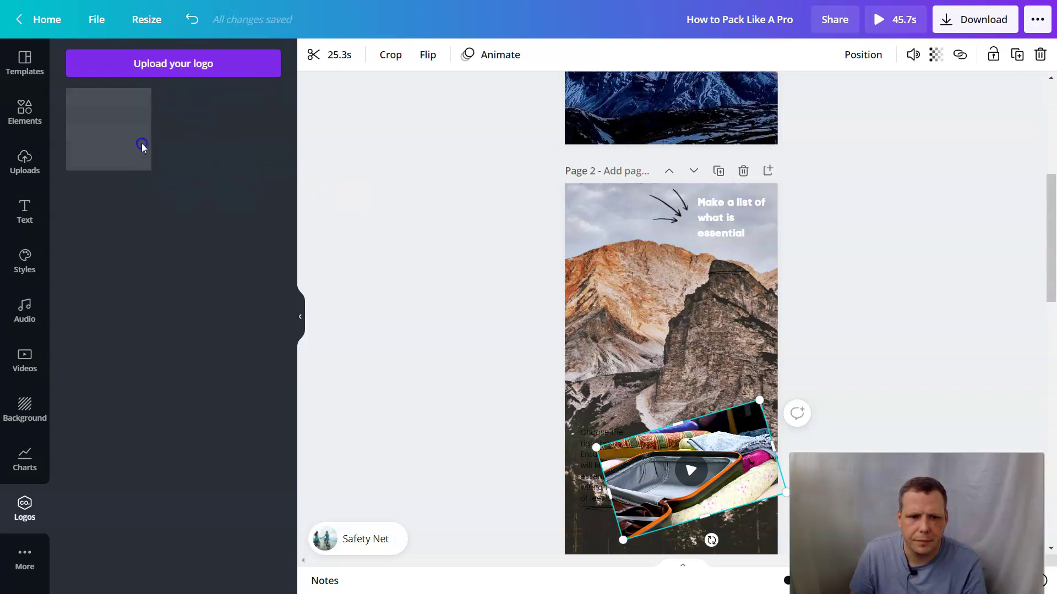
{"action": "left_click", "coordinate": [204, 67]}
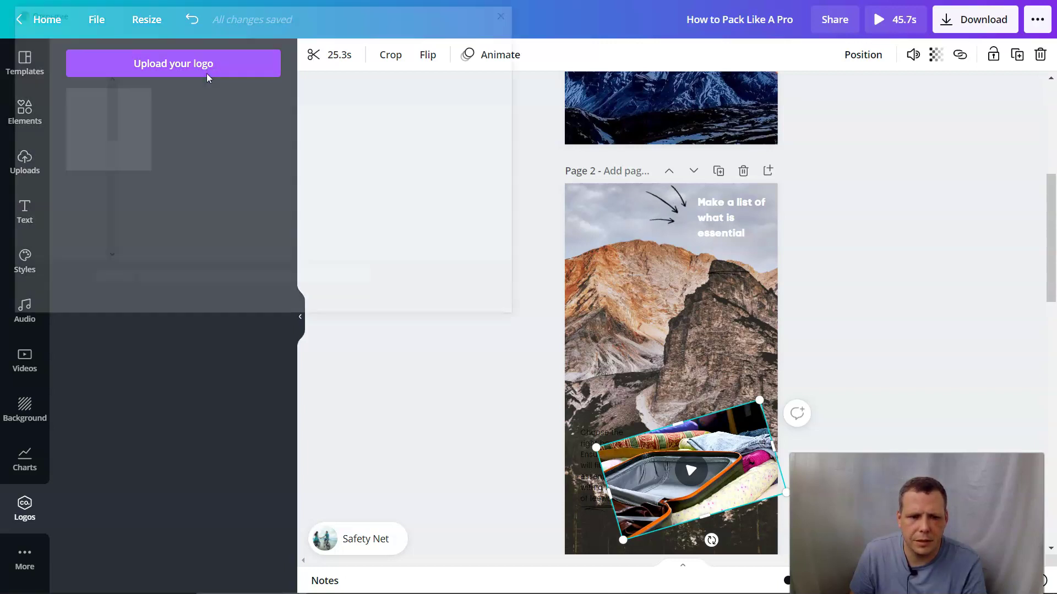
{"action": "double_click", "coordinate": [170, 117]}
{"action": "left_click", "coordinate": [618, 305]}
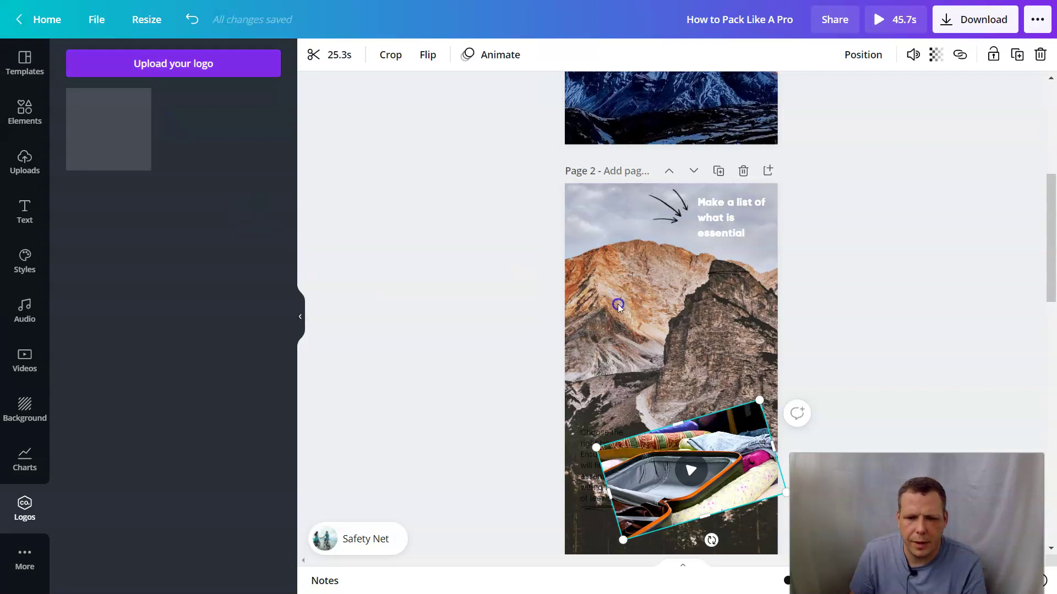
Place the uploaded logo on page 2 between the essentials text and the suitcase video, shifted slightly to the right.
{"action": "left_click", "coordinate": [135, 130]}
{"action": "left_click_drag", "start_coordinate": [379, 176], "coordinate": [680, 301]}
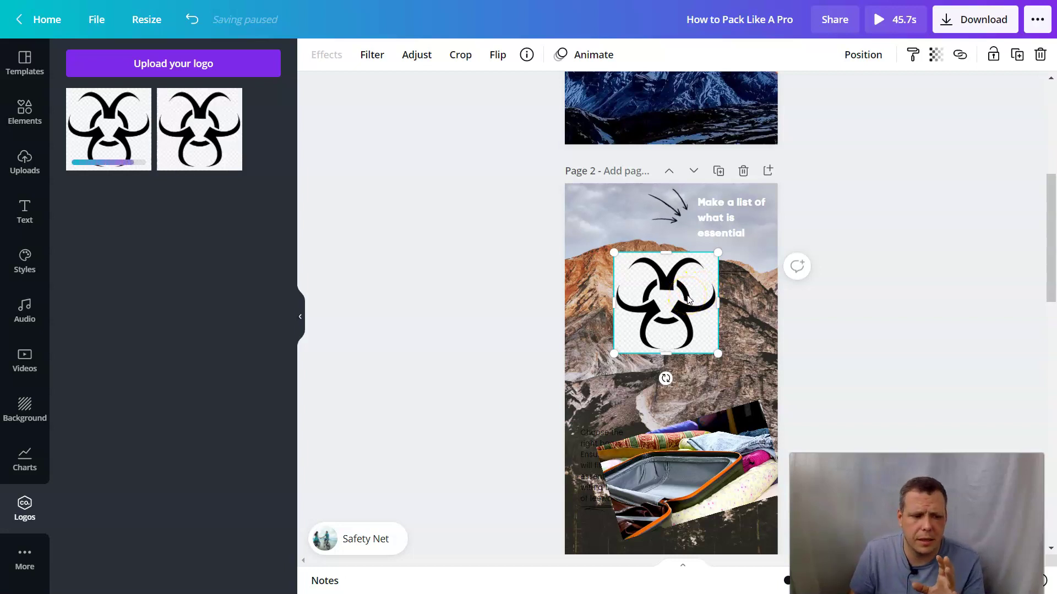
{"action": "left_click", "coordinate": [707, 281]}
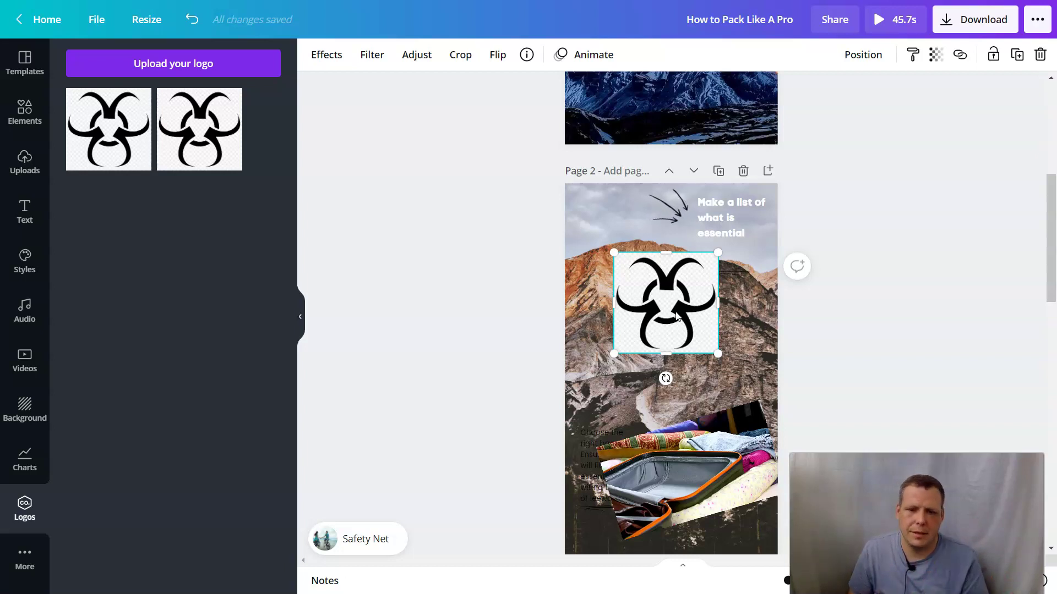
{"action": "left_click", "coordinate": [694, 290]}
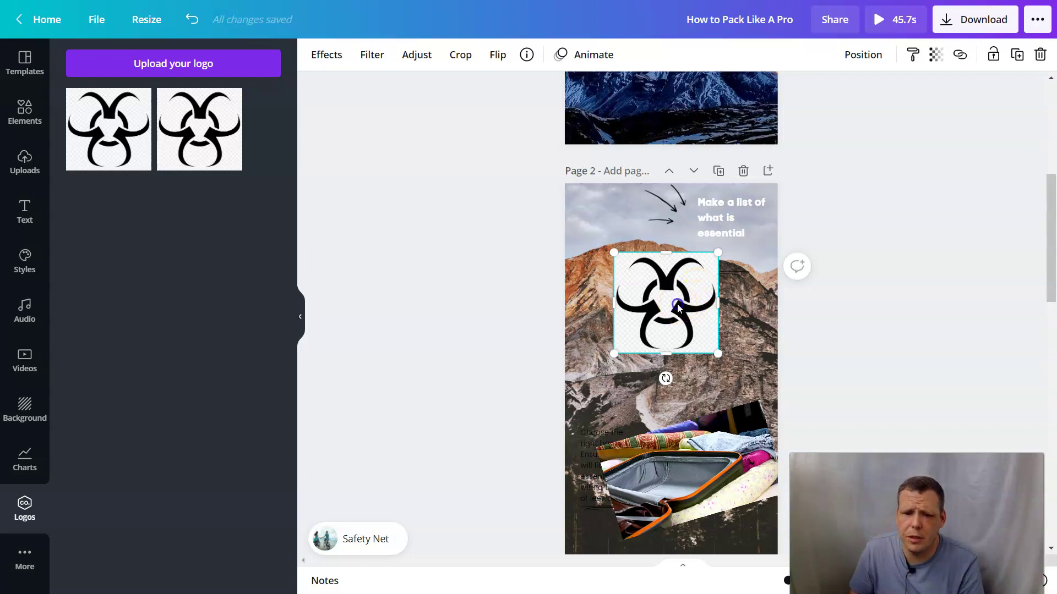
{"action": "left_click_drag", "start_coordinate": [692, 302], "coordinate": [703, 305]}
Move the logo to the upper-left corner of page 2 and select the arrows beside the essentials text.
{"action": "scroll", "coordinate": [866, 306], "scroll_direction": "down", "scroll_amount": 8}
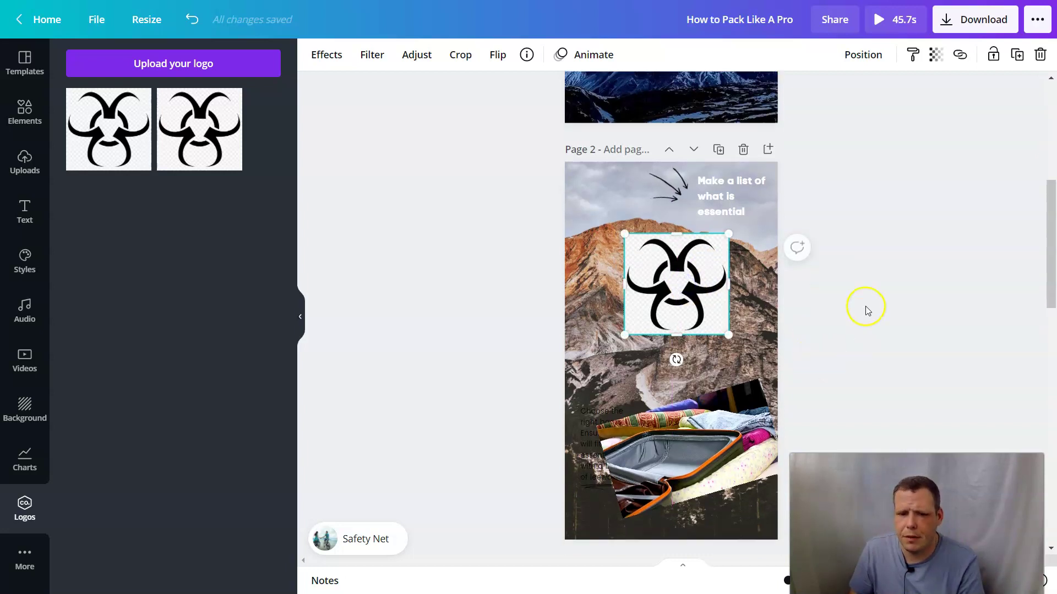
{"action": "left_click", "coordinate": [714, 227]}
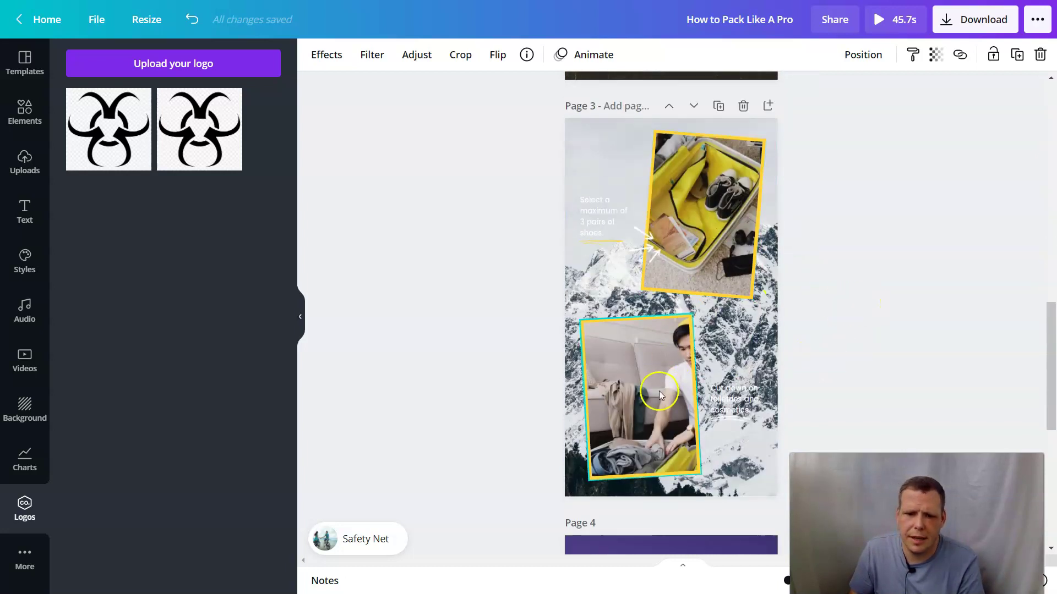
{"action": "scroll", "coordinate": [868, 243], "scroll_direction": "down", "scroll_amount": 5}
{"action": "scroll", "coordinate": [868, 242], "scroll_direction": "down", "scroll_amount": 2}
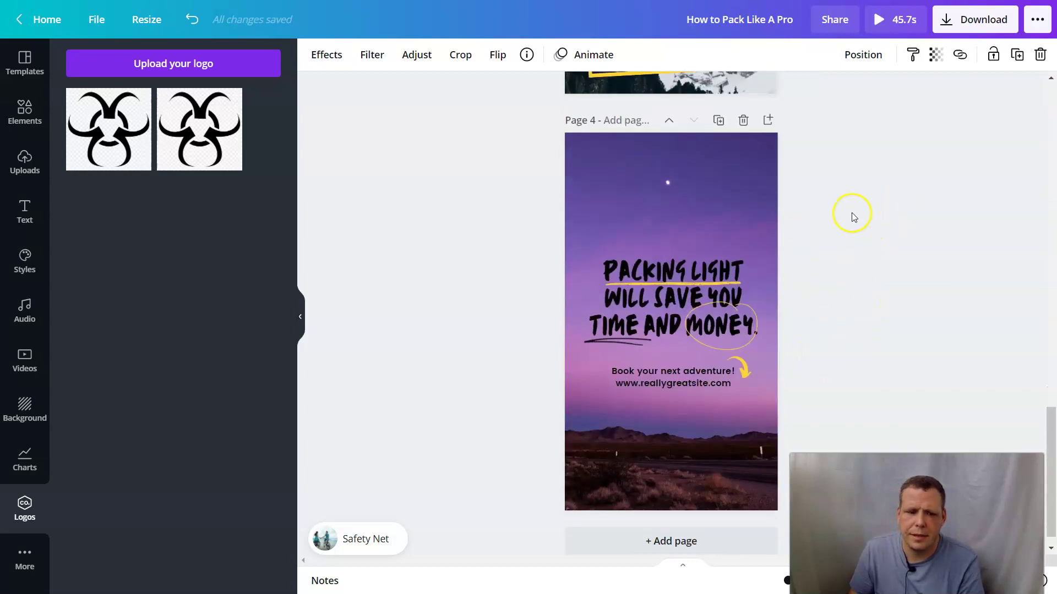
{"action": "scroll", "coordinate": [849, 212], "scroll_direction": "up", "scroll_amount": 15}
{"action": "scroll", "coordinate": [735, 364], "scroll_direction": "down", "scroll_amount": 2}
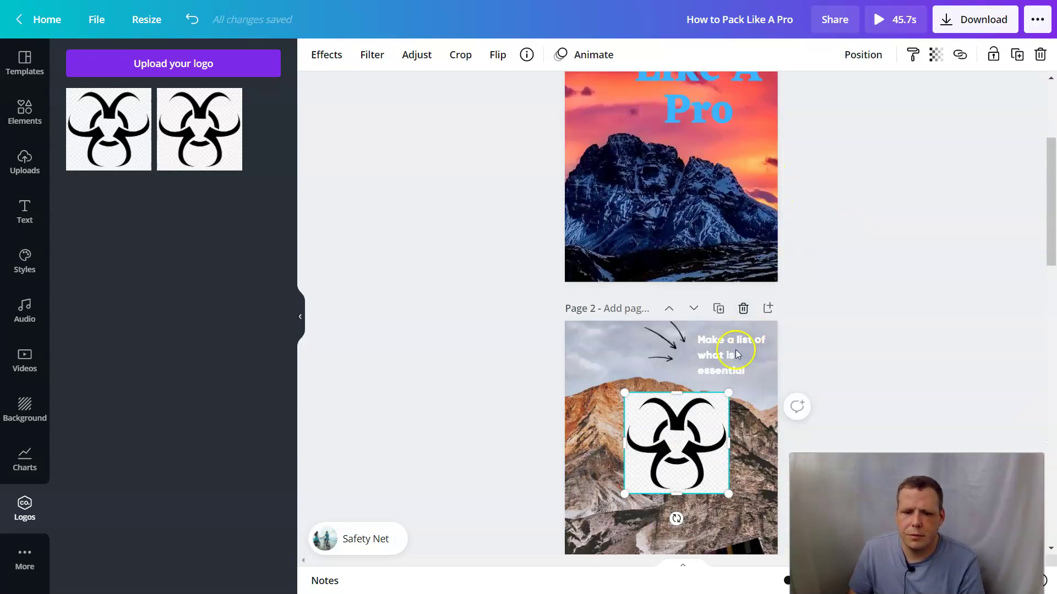
{"action": "left_click_drag", "start_coordinate": [643, 434], "coordinate": [585, 354]}
{"action": "left_click", "coordinate": [685, 342]}
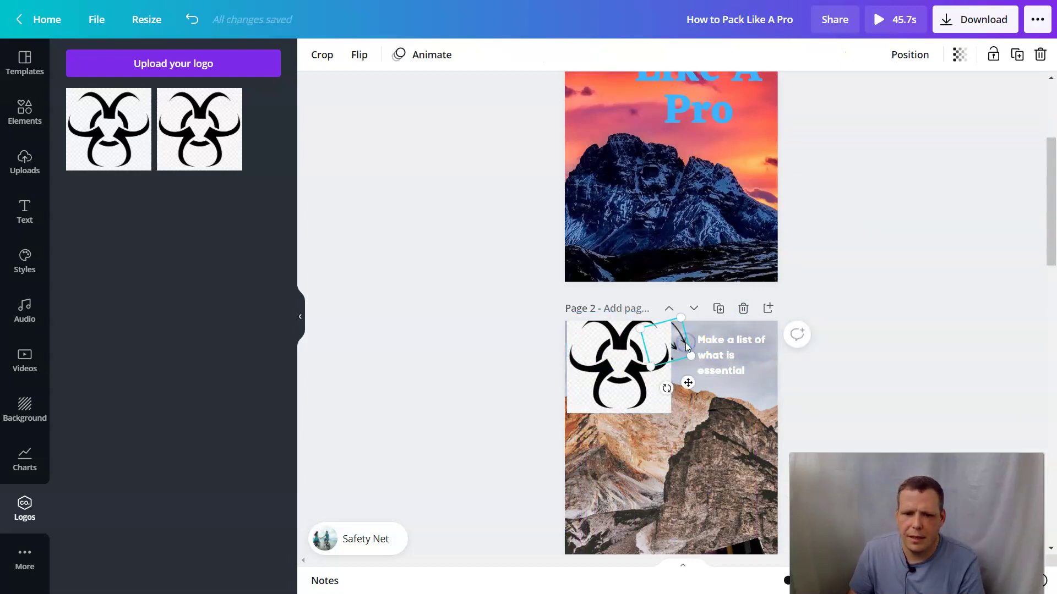
Shift the arrows slightly toward the essentials text on page 2 and bring them forward in front of the logo.
{"action": "mouse_move", "coordinate": [685, 342]}
{"action": "left_mouse_down"}
{"action": "mouse_move", "coordinate": [687, 414]}
{"action": "mouse_move", "coordinate": [691, 354]}
{"action": "left_mouse_up"}
{"action": "right_click", "coordinate": [691, 355]}
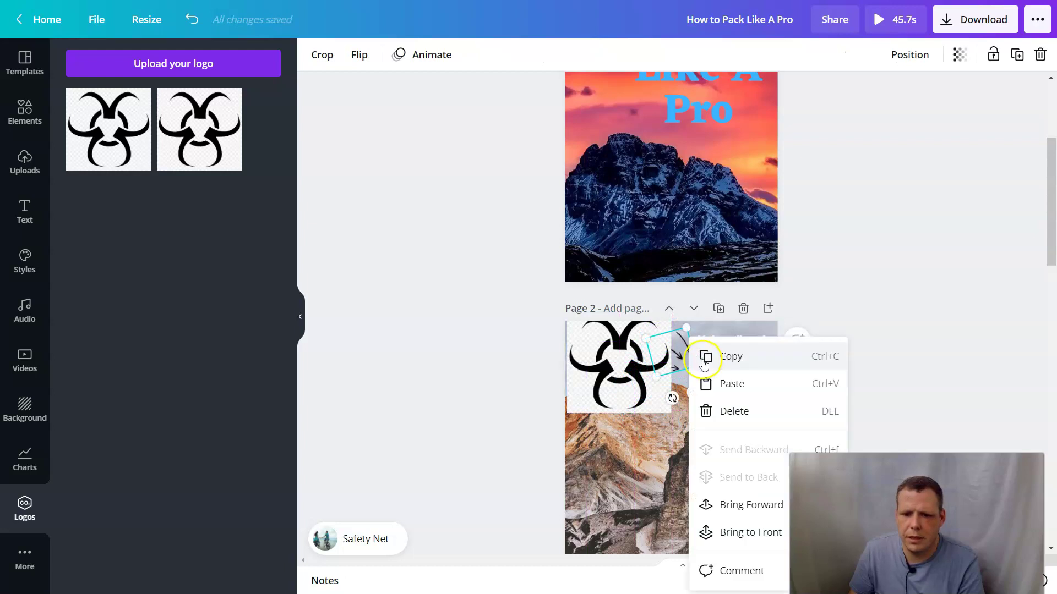
{"action": "left_click", "coordinate": [710, 503]}
{"action": "left_click", "coordinate": [646, 389]}
{"action": "left_click", "coordinate": [671, 347]}
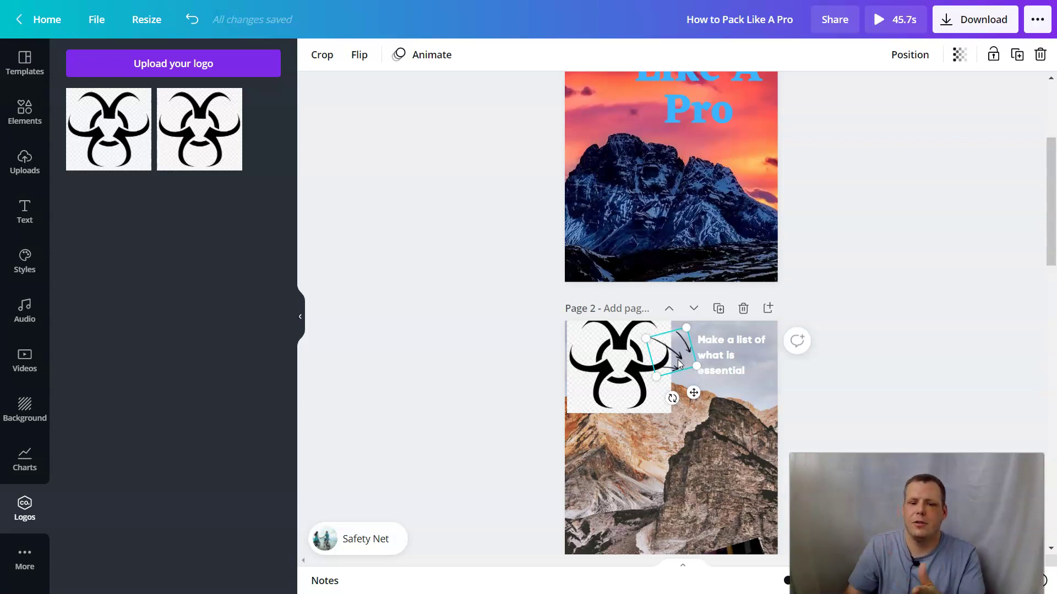
Send the arrows backward behind the logo and restore them to the front with Bring Forward.
{"action": "right_click", "coordinate": [679, 363]}
{"action": "left_click", "coordinate": [707, 475]}
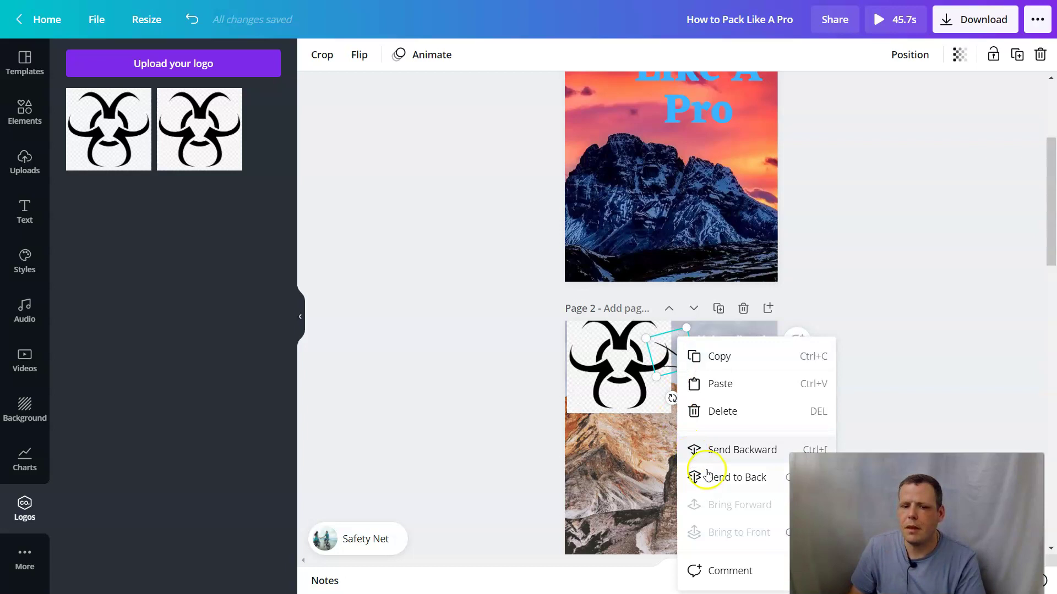
{"action": "left_click", "coordinate": [720, 455]}
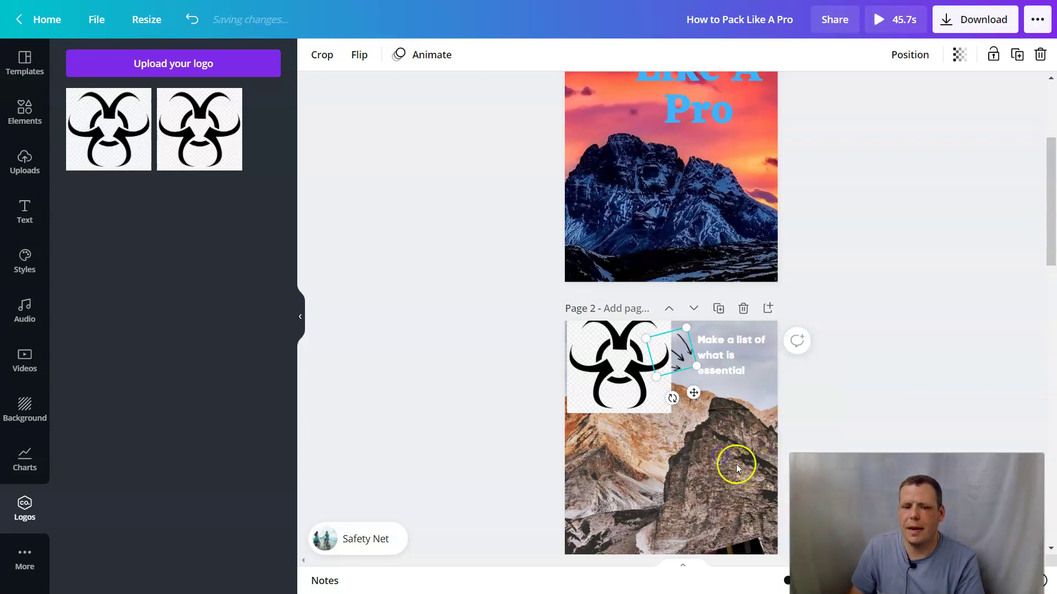
{"action": "right_click", "coordinate": [684, 358]}
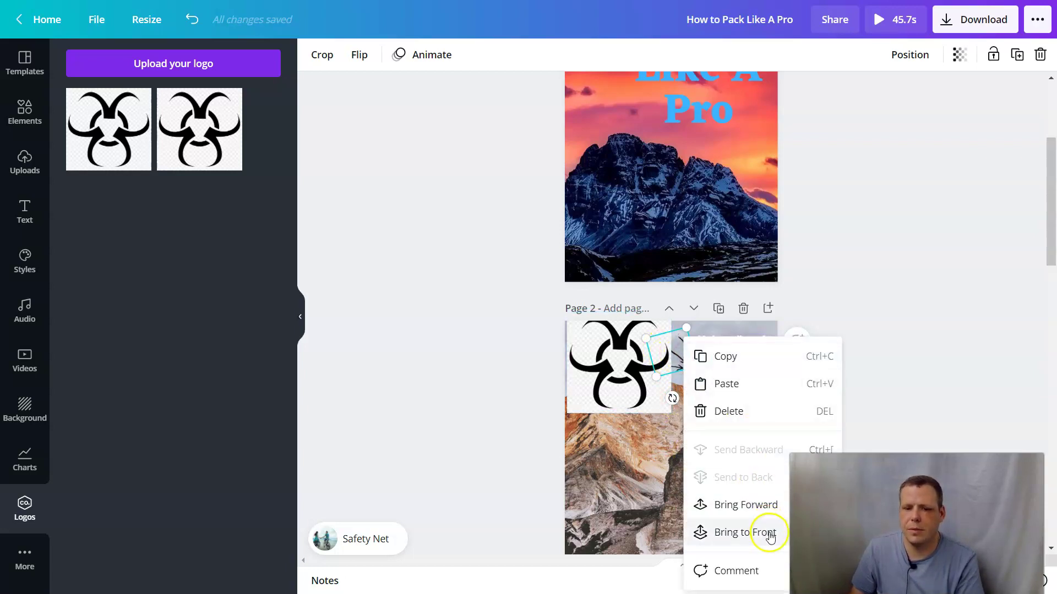
{"action": "left_click", "coordinate": [766, 505]}
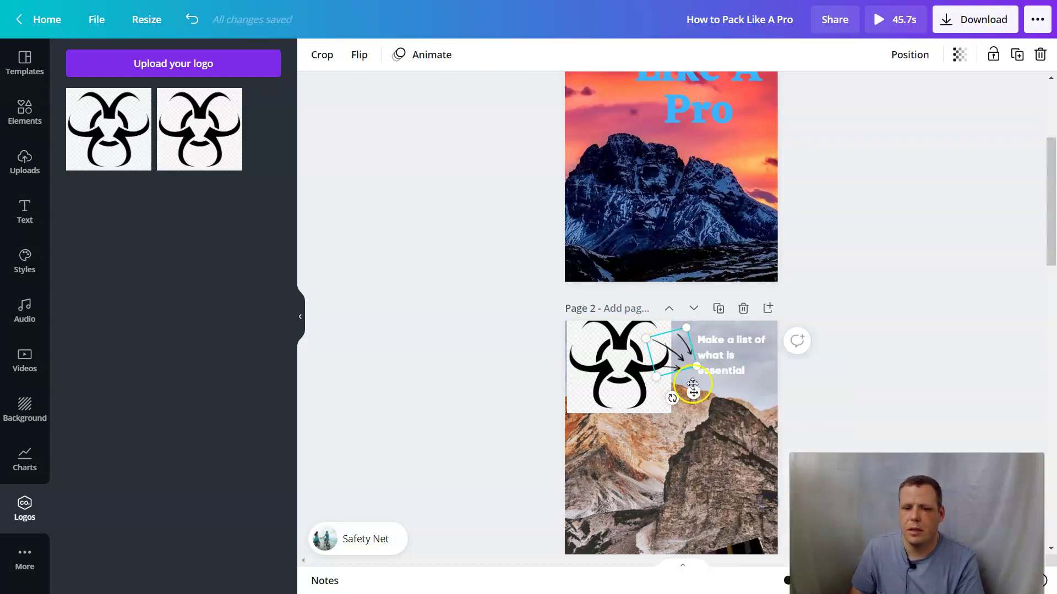
{"action": "left_click", "coordinate": [709, 435]}
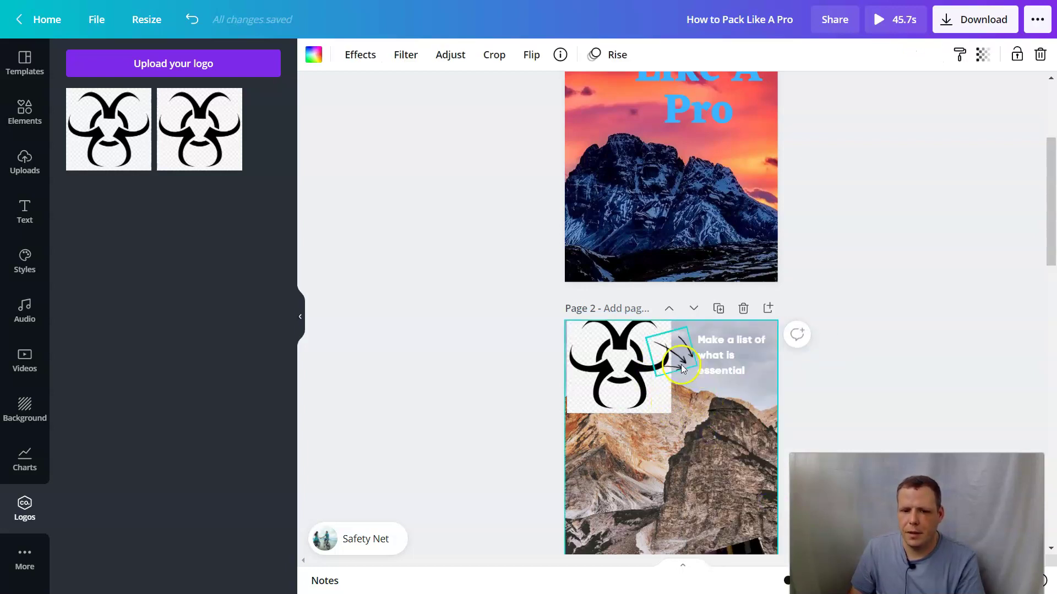
Adjust the page 2 logo with tint 75, X-Process -100, vignette 100 and brightness 0.
{"action": "left_click", "coordinate": [637, 393]}
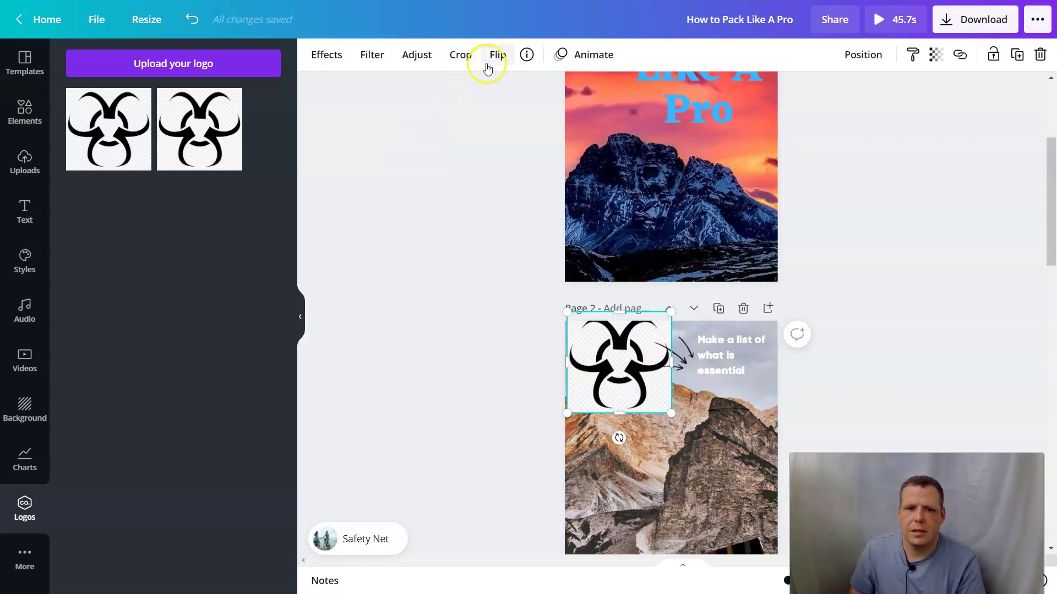
{"action": "left_click", "coordinate": [417, 62]}
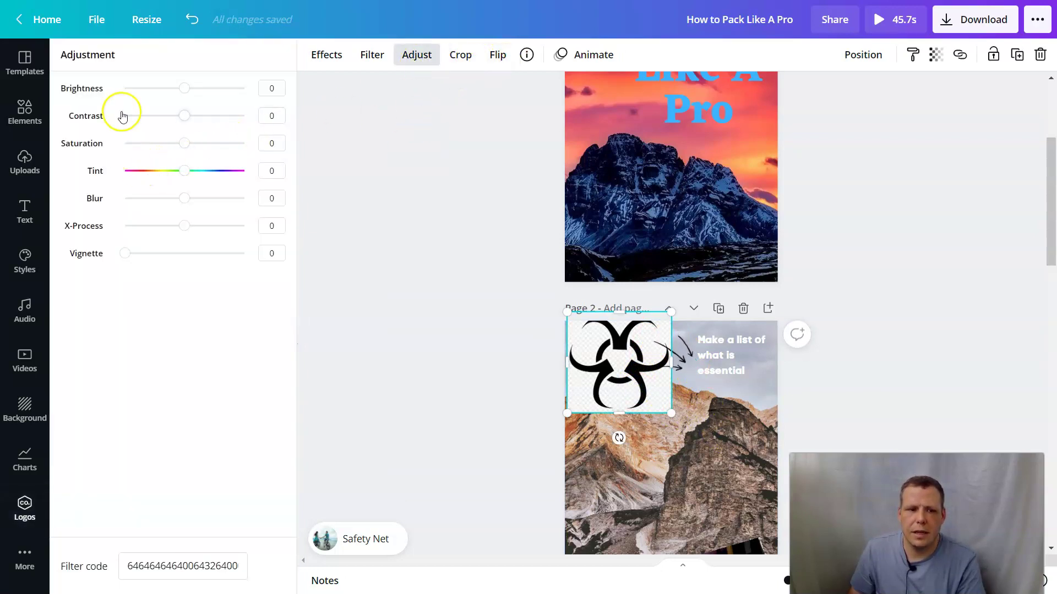
{"action": "left_click_drag", "start_coordinate": [123, 89], "coordinate": [154, 95]}
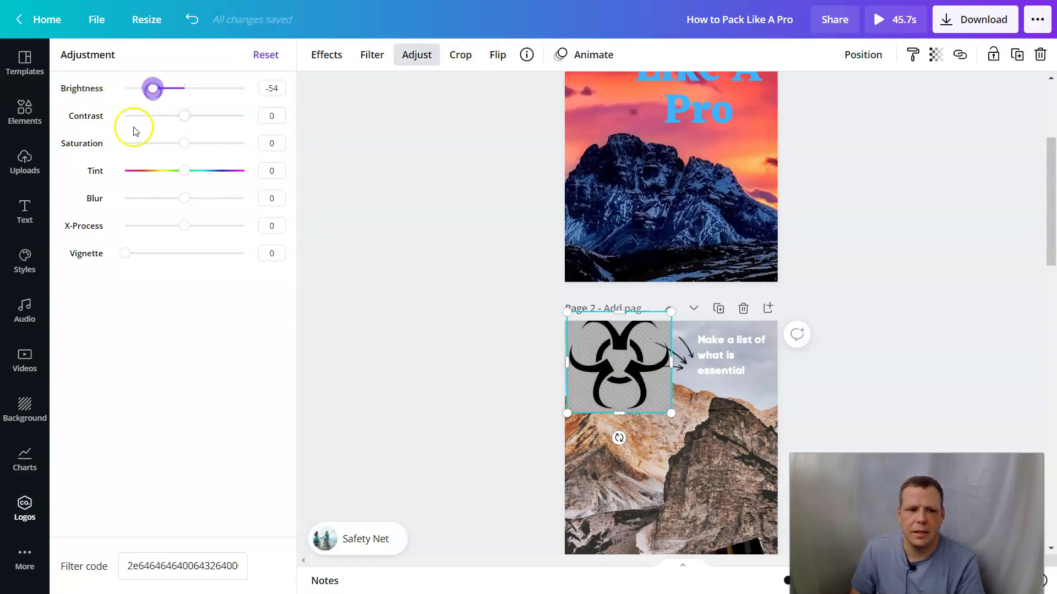
{"action": "left_click_drag", "start_coordinate": [130, 175], "coordinate": [230, 187]}
{"action": "left_click_drag", "start_coordinate": [185, 226], "coordinate": [124, 220]}
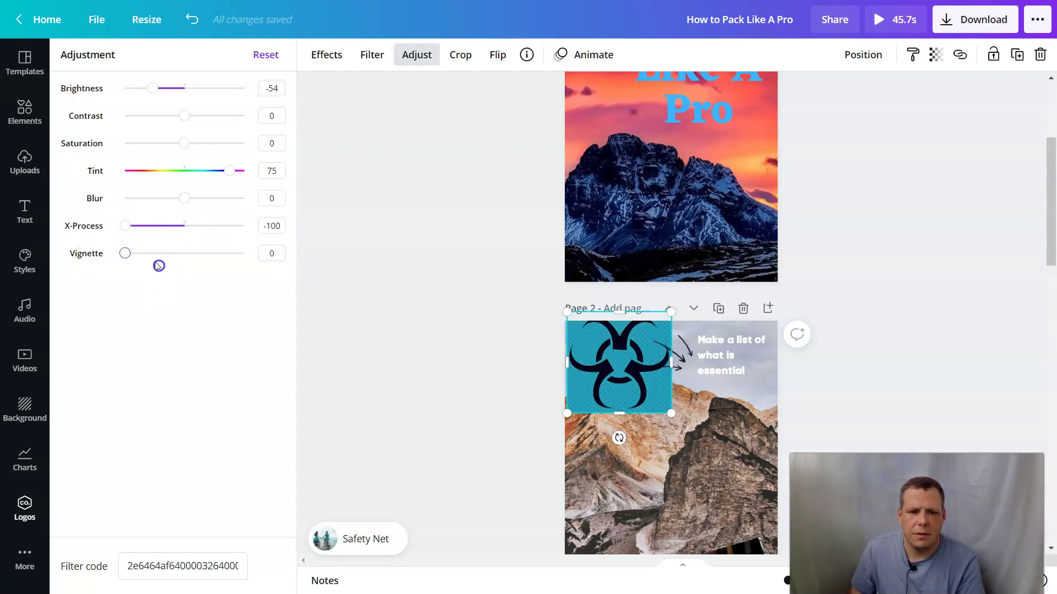
{"action": "left_click_drag", "start_coordinate": [147, 255], "coordinate": [287, 277]}
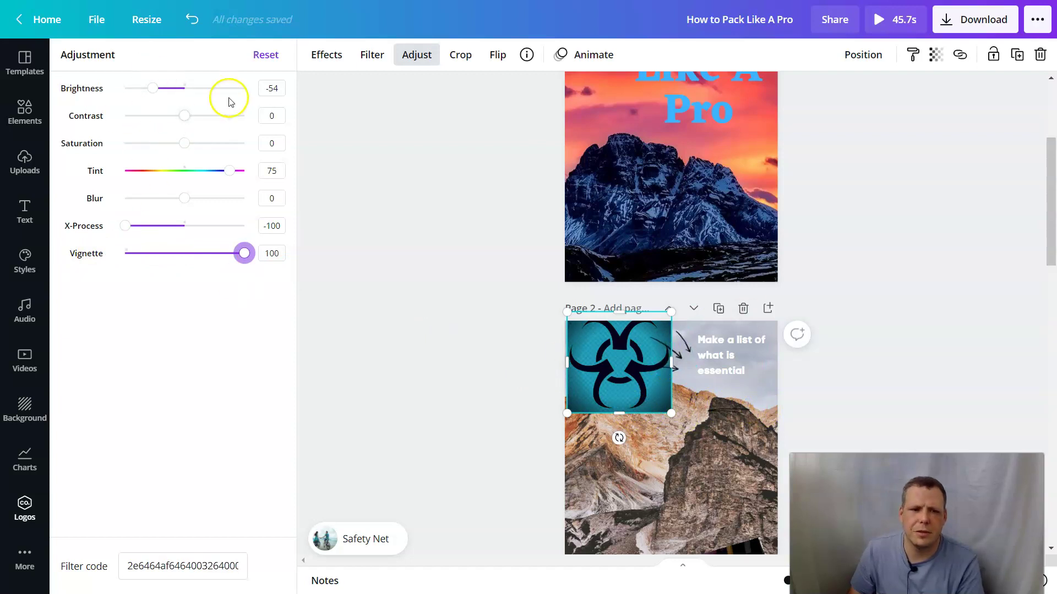
{"action": "left_click", "coordinate": [186, 93]}
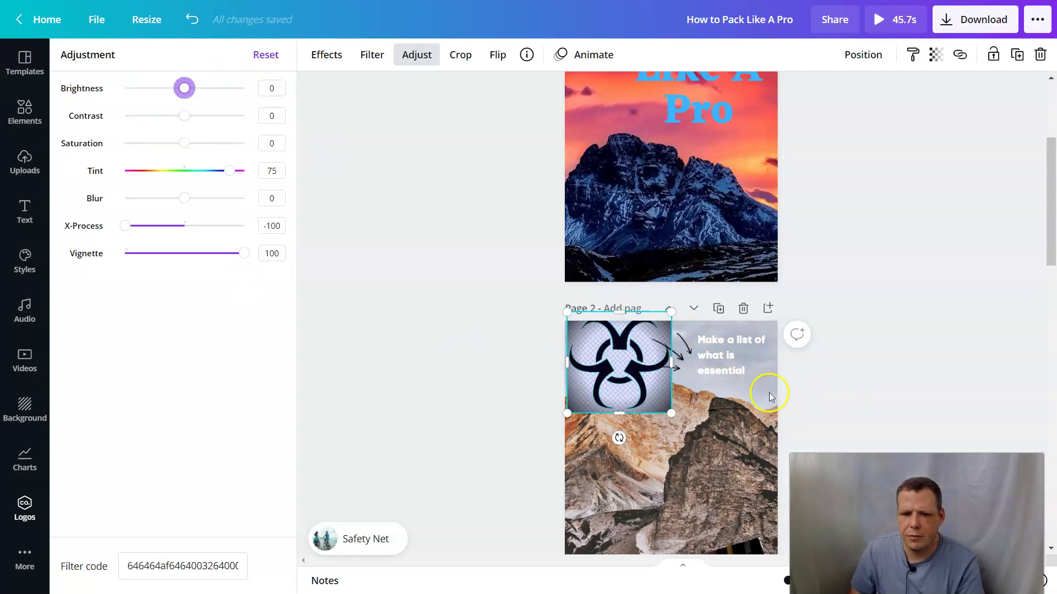
Examine the image effects offered for the logo, from the Photogenic styles to Smartmockups and the additional effects.
{"action": "left_click", "coordinate": [338, 61]}
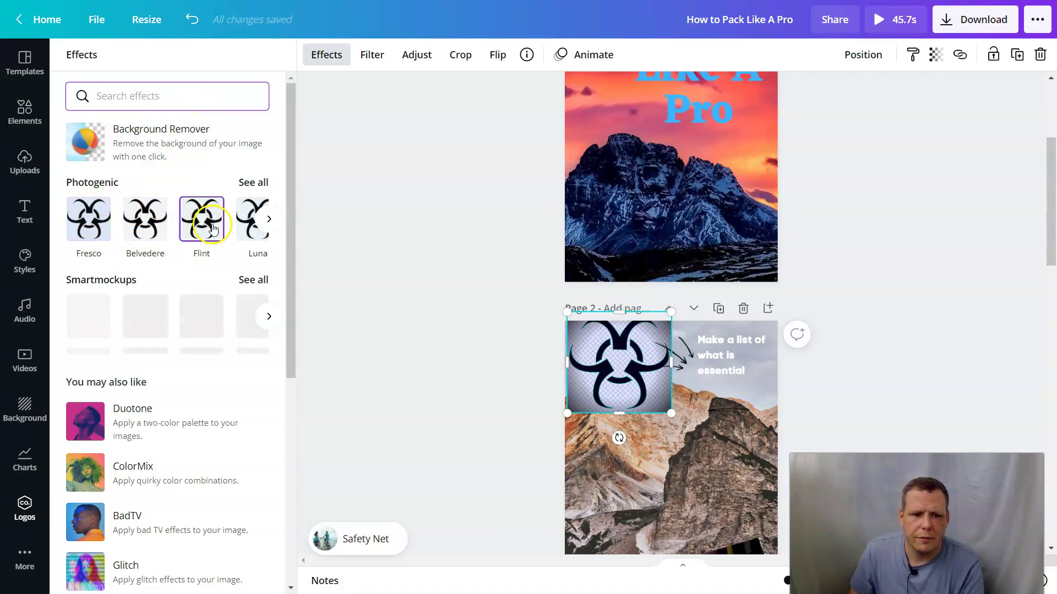
{"action": "left_click", "coordinate": [272, 220]}
{"action": "left_click", "coordinate": [270, 219]}
{"action": "left_click", "coordinate": [270, 219]}
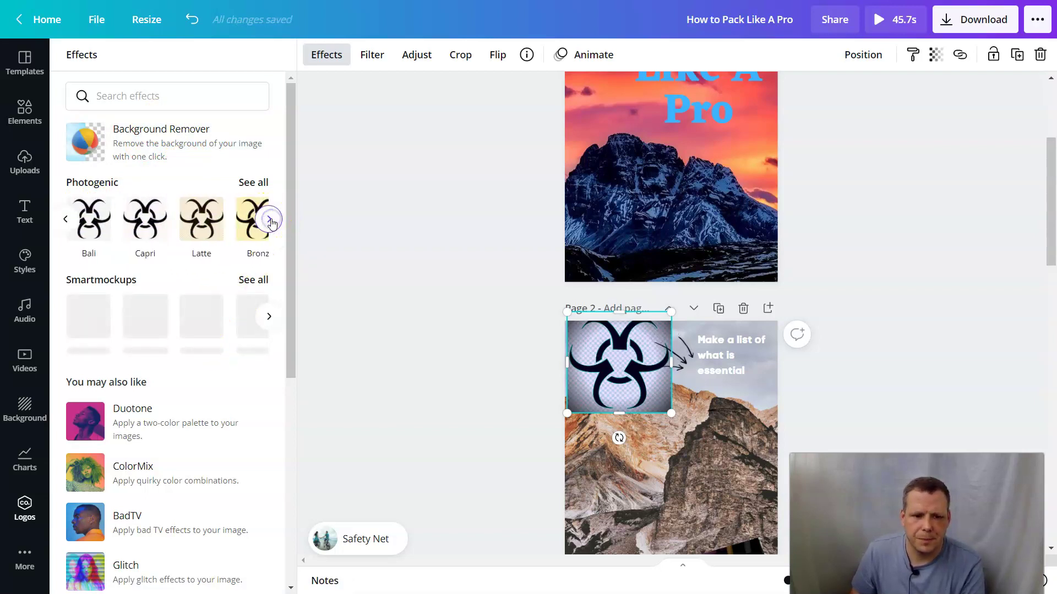
{"action": "left_click", "coordinate": [270, 219]}
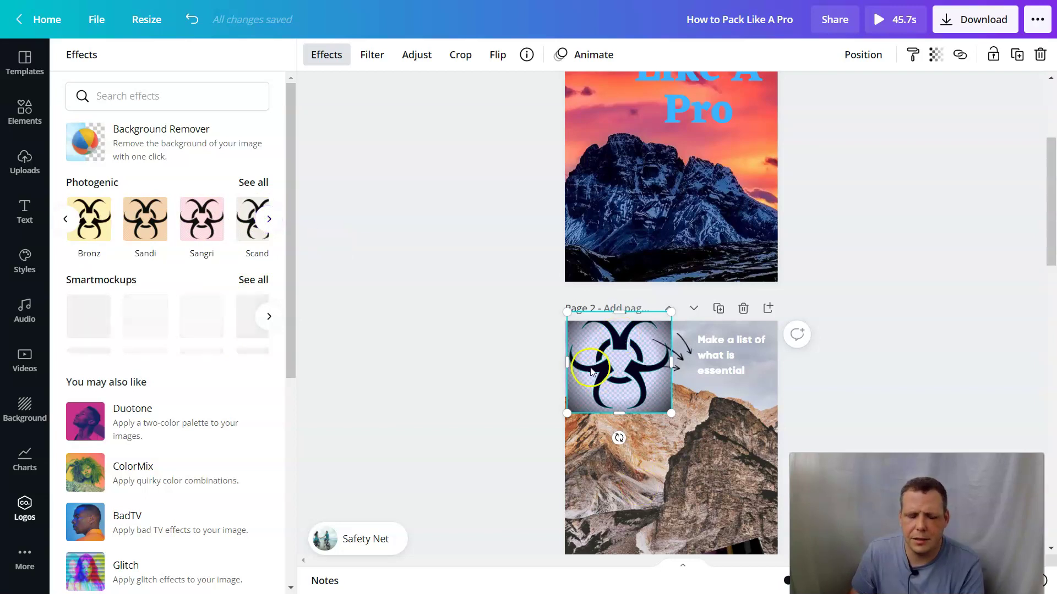
{"action": "scroll", "coordinate": [160, 401], "scroll_direction": "down", "scroll_amount": 2}
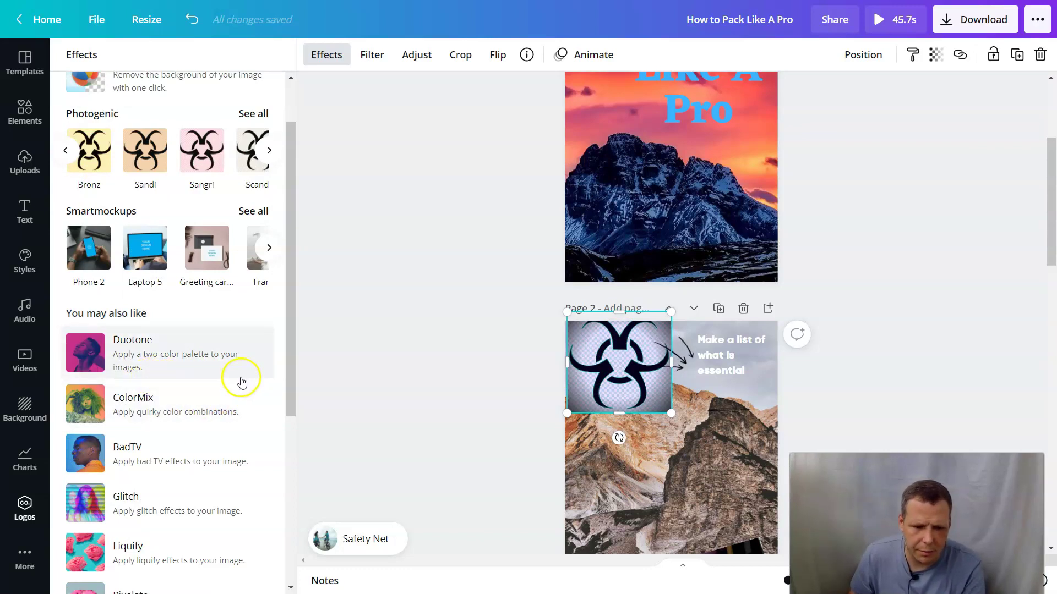
{"action": "scroll", "coordinate": [179, 388], "scroll_direction": "down", "scroll_amount": 5}
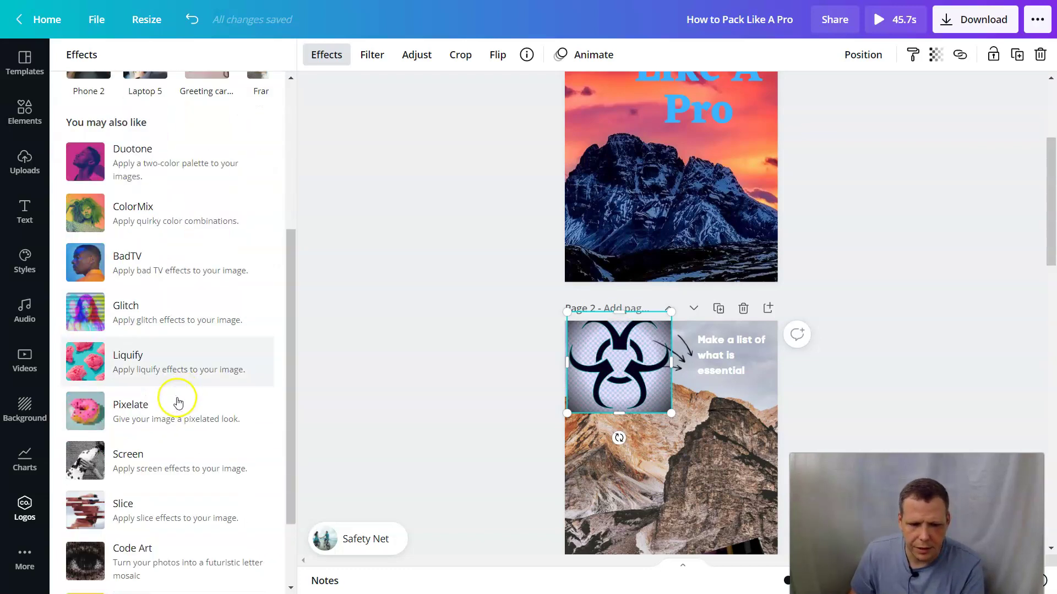
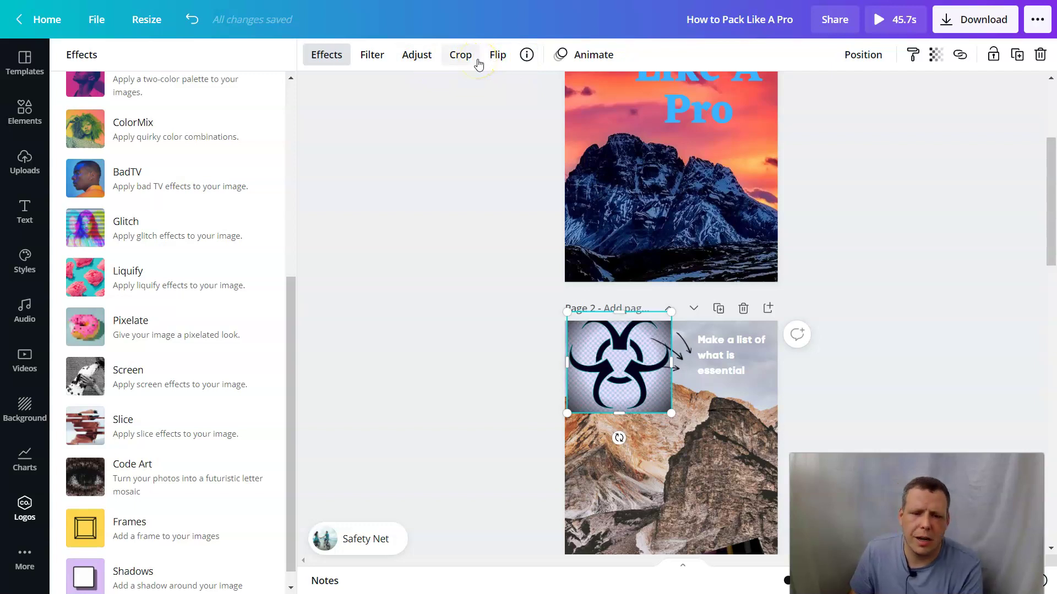
Try several filters on the logo, including Solar and Drama, and apply Greyscale.
{"action": "left_click", "coordinate": [376, 65]}
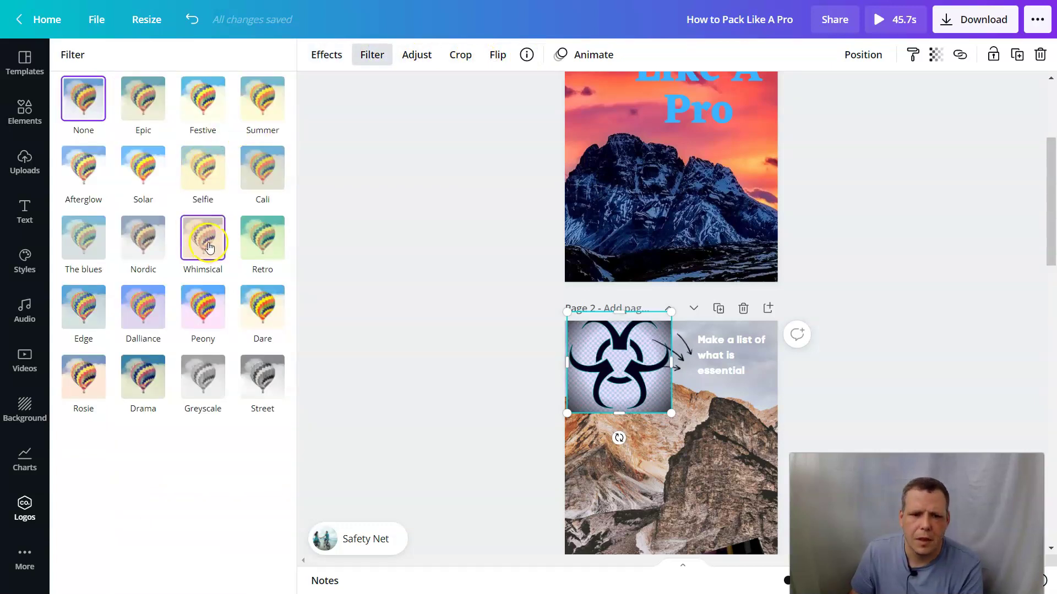
{"action": "left_click", "coordinate": [257, 250]}
{"action": "left_click", "coordinate": [214, 250]}
{"action": "left_click", "coordinate": [130, 237]}
{"action": "left_click", "coordinate": [81, 241]}
{"action": "left_click", "coordinate": [123, 176]}
{"action": "left_click", "coordinate": [203, 168]}
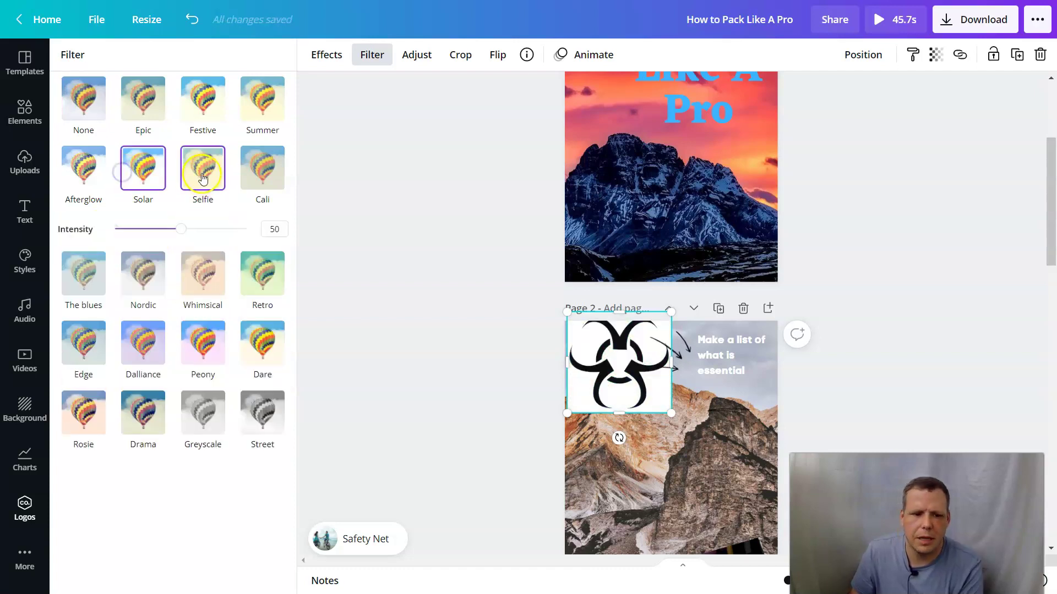
{"action": "left_click", "coordinate": [141, 410]}
{"action": "left_click", "coordinate": [259, 374]}
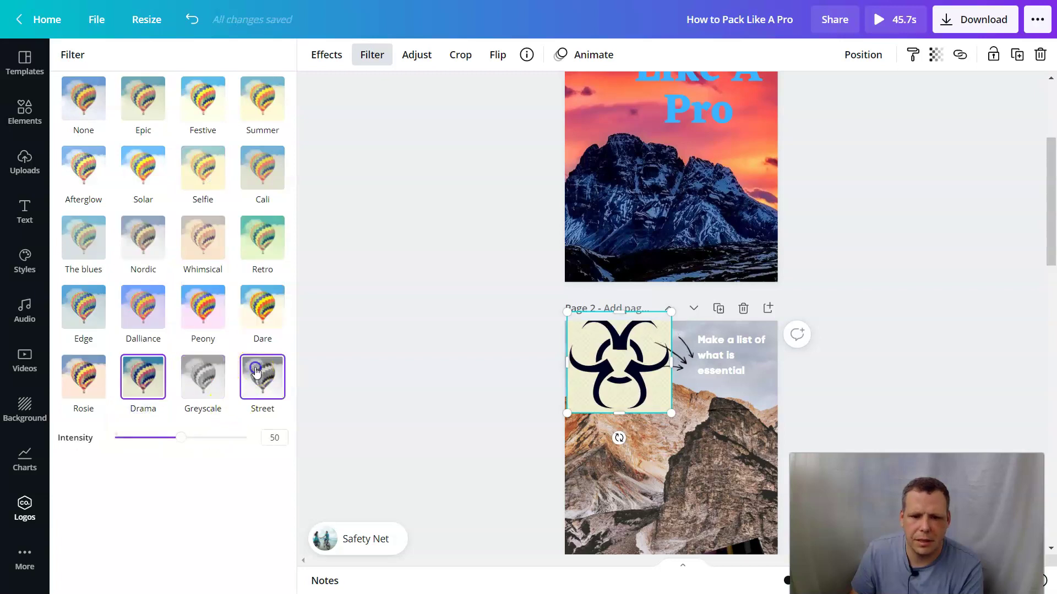
{"action": "left_click", "coordinate": [199, 373]}
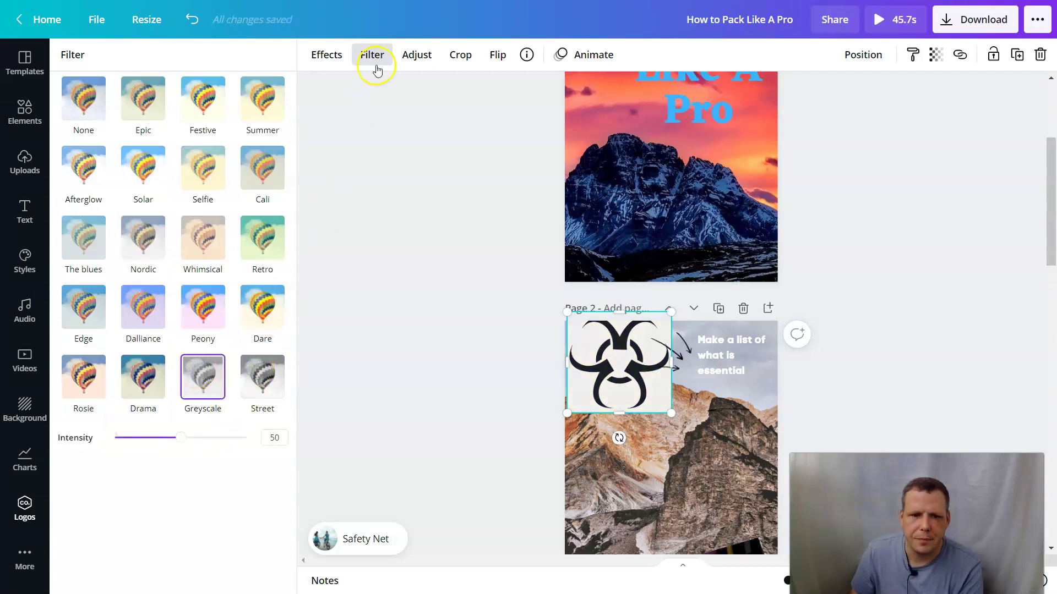
Set the logo's brightness to 4, contrast to -17, saturation to -100, tint to -49, blur to -35, X-Process to -100 and vignette to 100.
{"action": "left_click", "coordinate": [415, 60]}
{"action": "left_click_drag", "start_coordinate": [177, 117], "coordinate": [129, 90]}
{"action": "left_click_drag", "start_coordinate": [130, 198], "coordinate": [107, 233]}
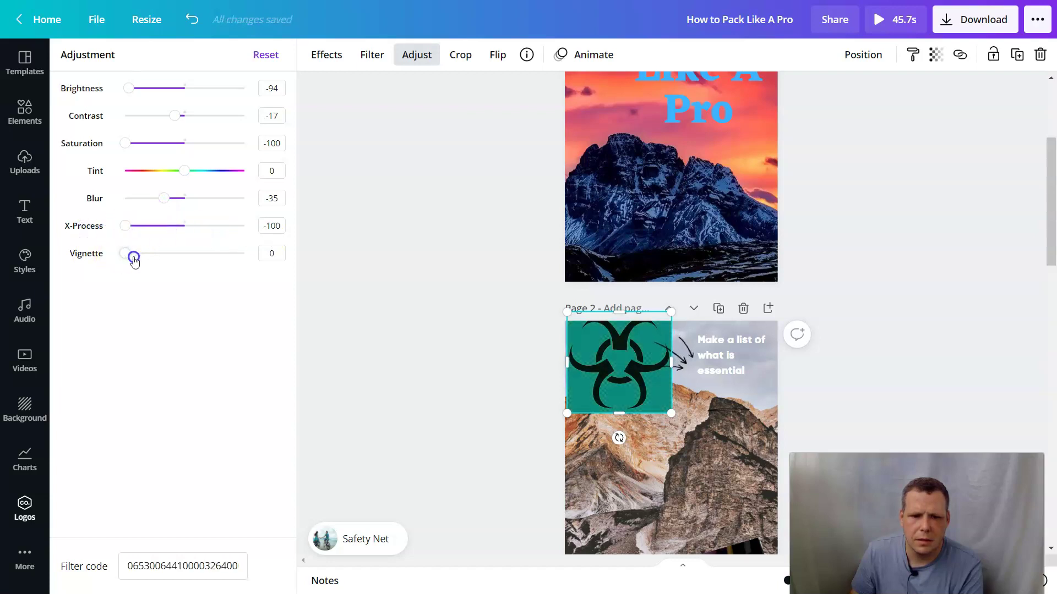
{"action": "mouse_move", "coordinate": [230, 254]}
{"action": "left_mouse_down"}
{"action": "mouse_move", "coordinate": [125, 253]}
{"action": "mouse_move", "coordinate": [238, 254]}
{"action": "left_mouse_up"}
{"action": "left_click_drag", "start_coordinate": [185, 171], "coordinate": [155, 172]}
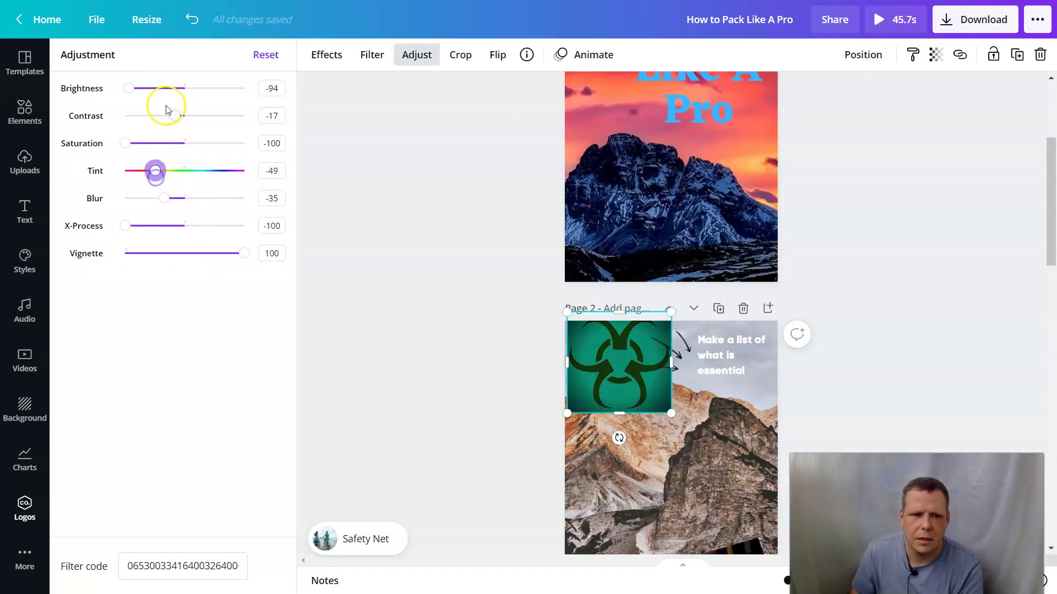
{"action": "mouse_move", "coordinate": [184, 97]}
{"action": "left_mouse_down"}
{"action": "mouse_move", "coordinate": [213, 93]}
{"action": "mouse_move", "coordinate": [187, 98]}
{"action": "left_mouse_up"}
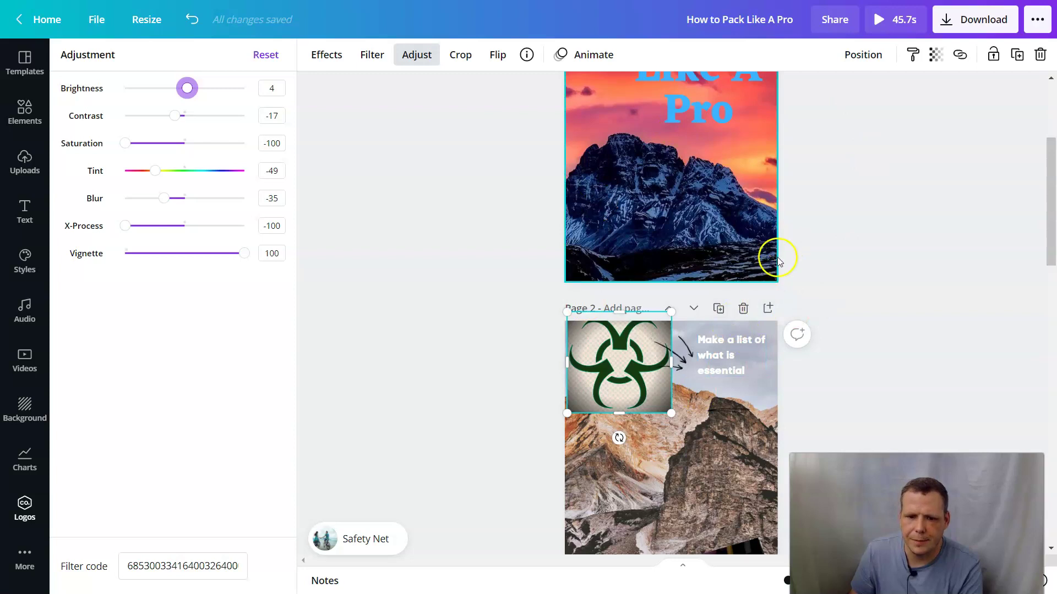
Deselect the logo and look through the story's pages down to page 4 to check the overall design.
{"action": "scroll", "coordinate": [771, 382], "scroll_direction": "down", "scroll_amount": 15}
{"action": "scroll", "coordinate": [710, 404], "scroll_direction": "down", "scroll_amount": 3}
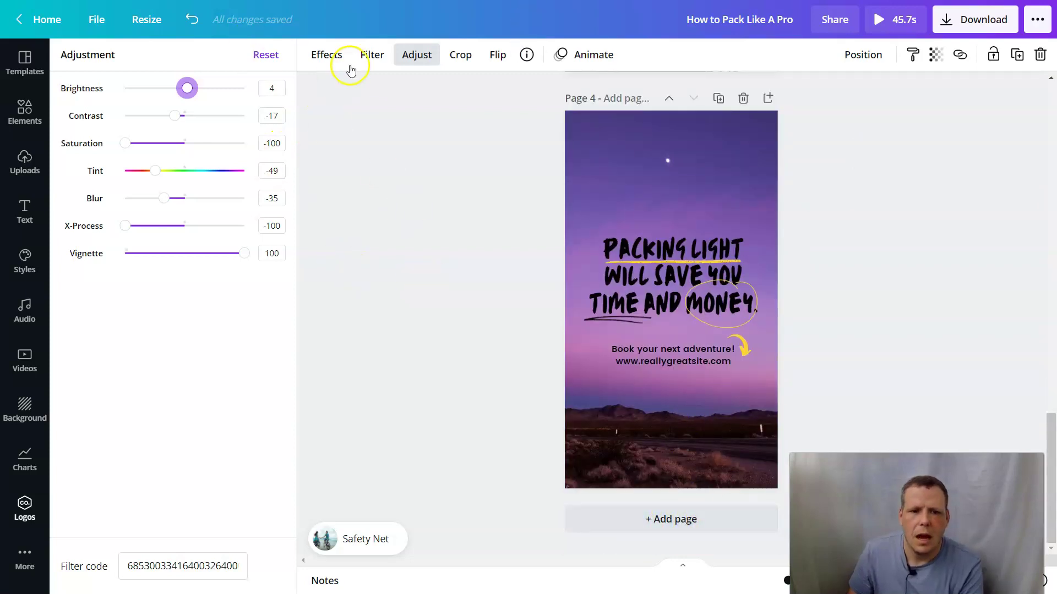
{"action": "scroll", "coordinate": [455, 212], "scroll_direction": "up", "scroll_amount": 5}
{"action": "right_click", "coordinate": [456, 212]}
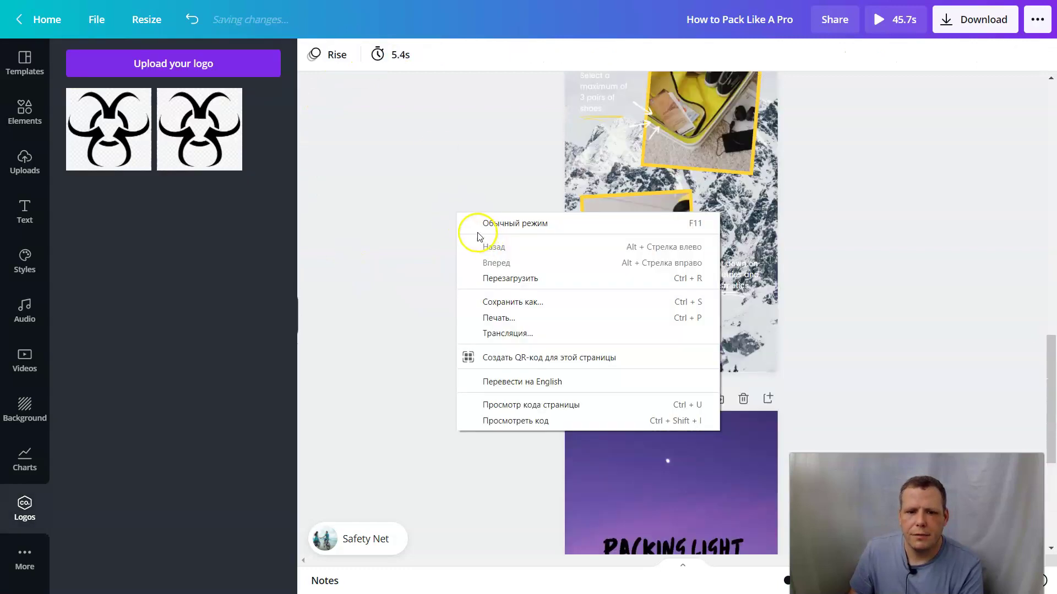
{"action": "key", "text": "Escape"}
{"action": "scroll", "coordinate": [583, 250], "scroll_direction": "up", "scroll_amount": 8}
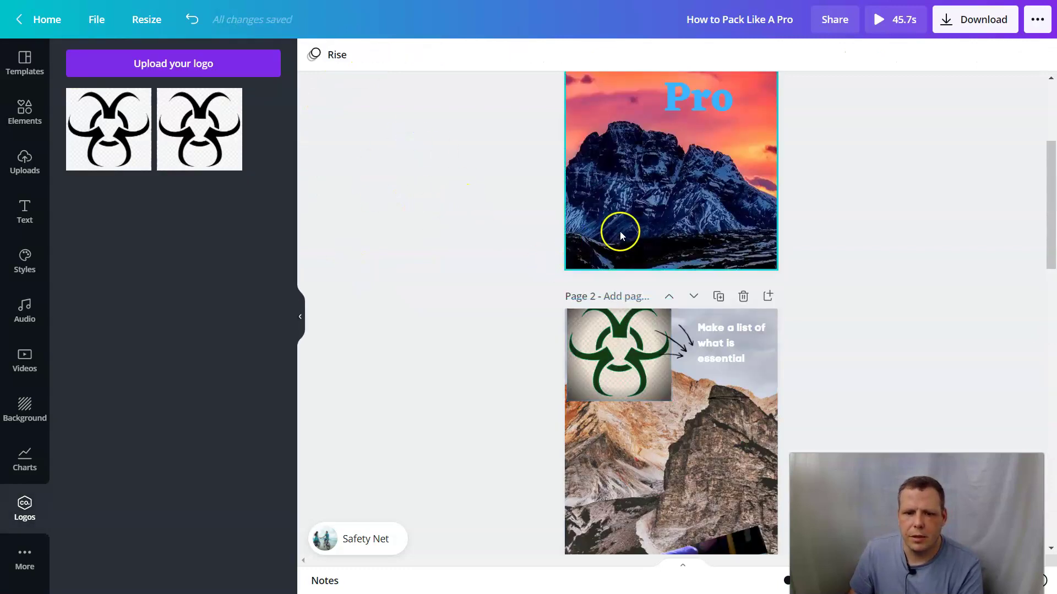
{"action": "scroll", "coordinate": [794, 297], "scroll_direction": "down", "scroll_amount": 6}
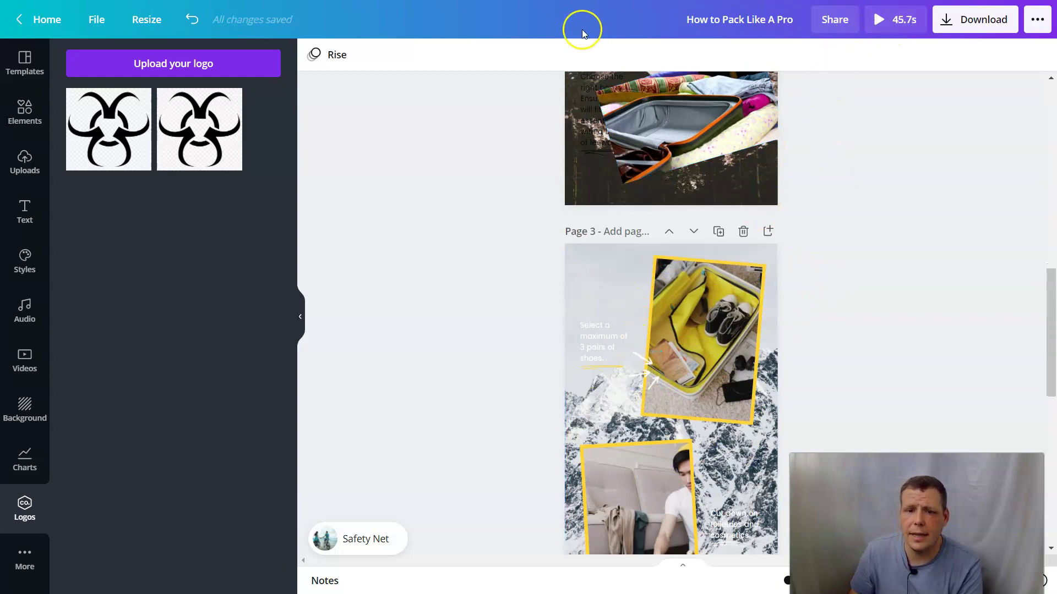
Open the story's animated preview, close it and return to page 1.
{"action": "left_click", "coordinate": [884, 25]}
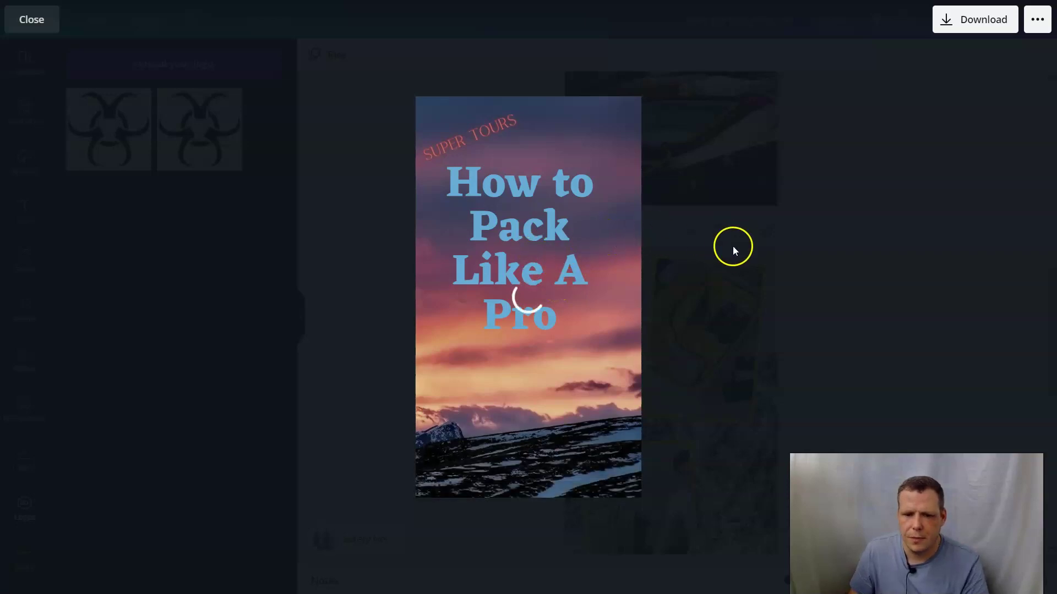
{"action": "left_click", "coordinate": [33, 21]}
{"action": "scroll", "coordinate": [872, 146], "scroll_direction": "up", "scroll_amount": 15}
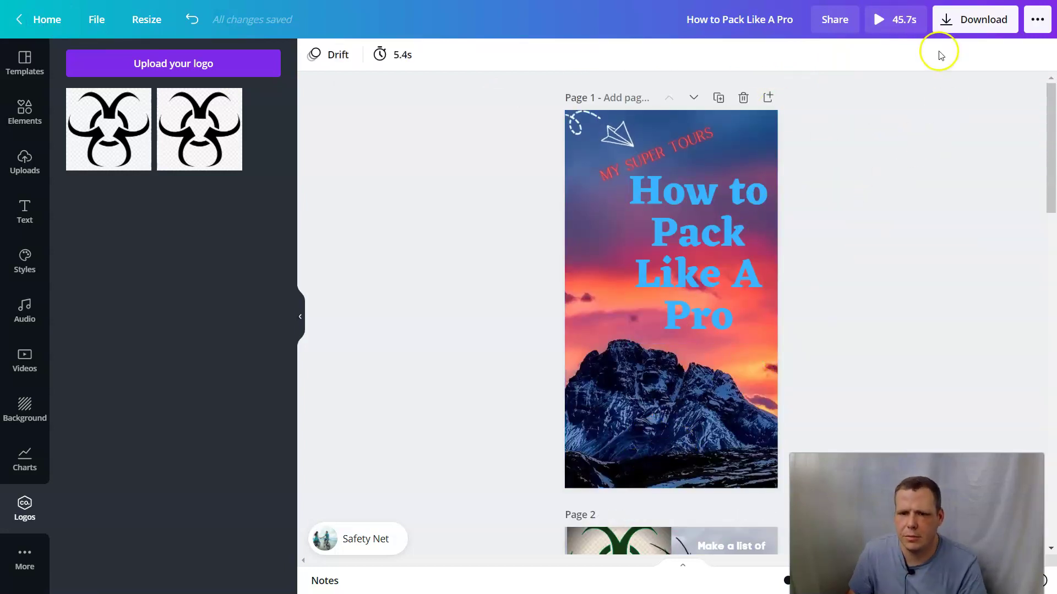
Play the story preview from page 1 into page 2 with the publishing and sharing options displayed.
{"action": "left_click", "coordinate": [903, 22]}
{"action": "left_click", "coordinate": [872, 26]}
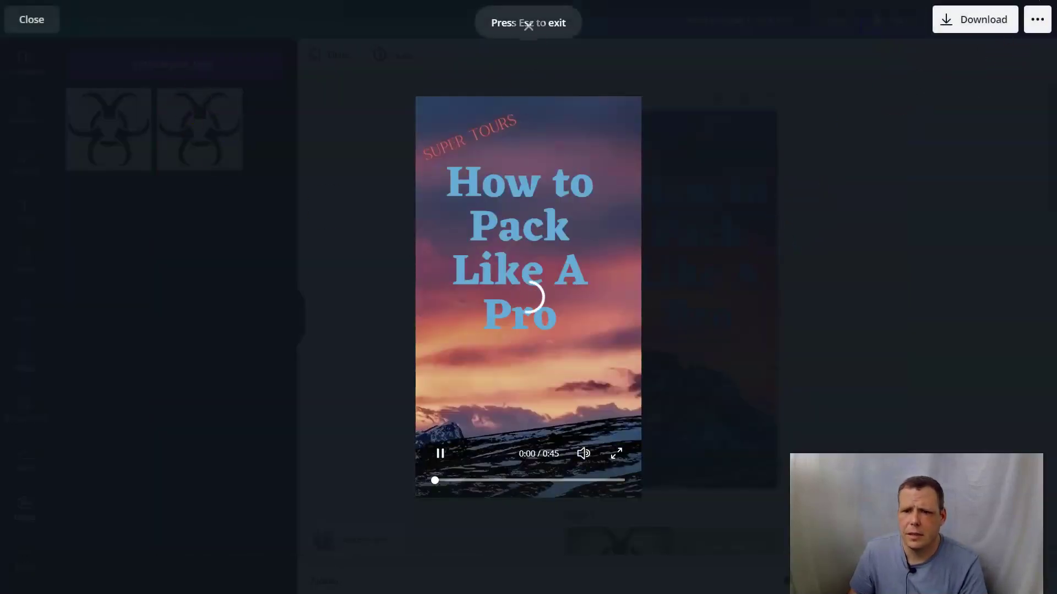
{"action": "left_click", "coordinate": [1037, 20]}
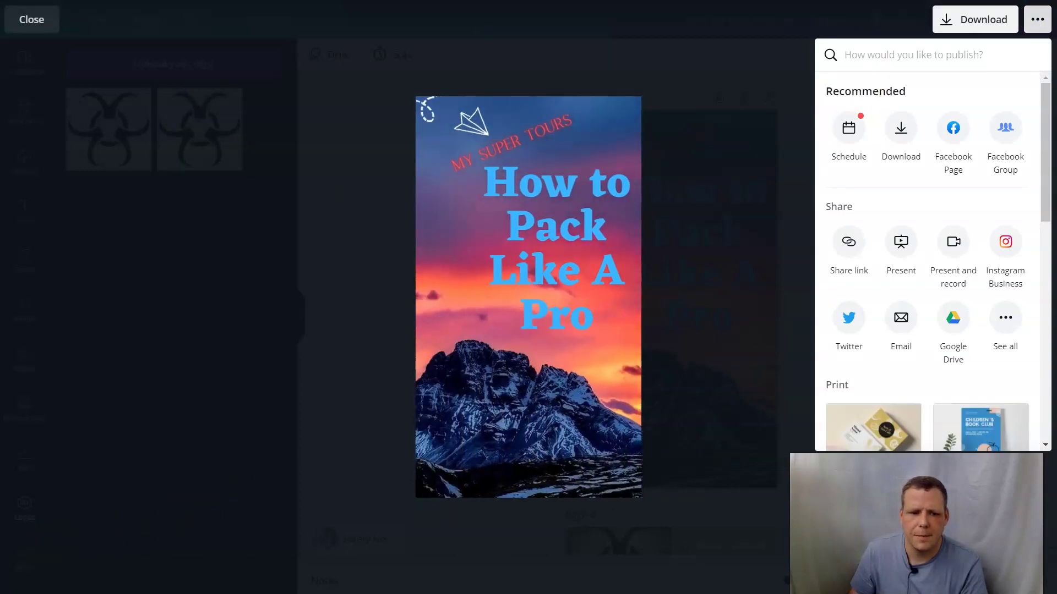
{"action": "left_click", "coordinate": [527, 396]}
{"action": "mouse_move", "coordinate": [587, 455]}
{"action": "left_click", "coordinate": [479, 493]}
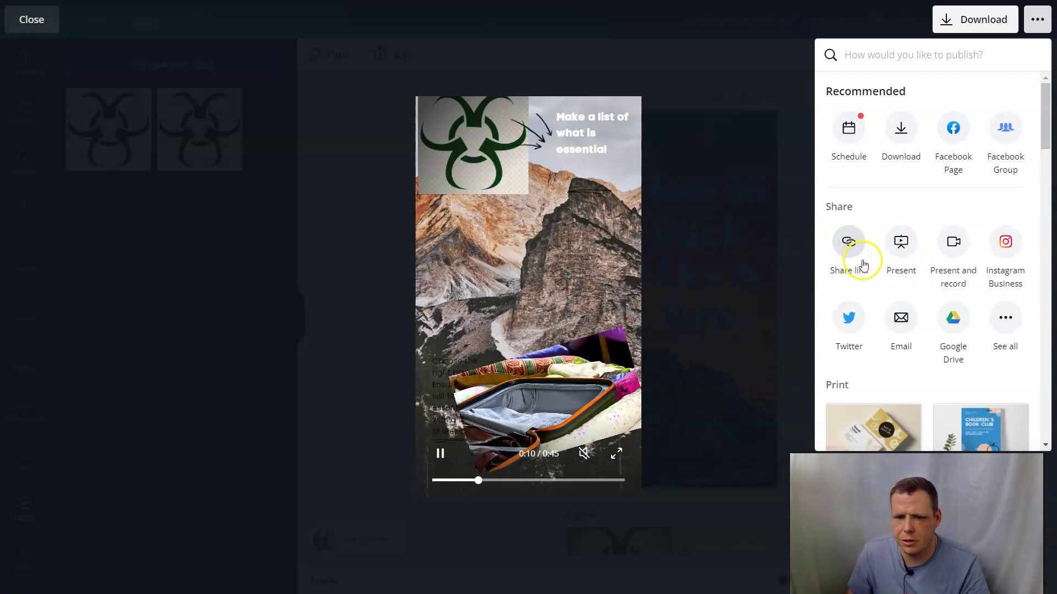
Look through the publishing and print options, close the preview and check the story's pages down to page 4.
{"action": "scroll", "coordinate": [917, 275], "scroll_direction": "down", "scroll_amount": 5}
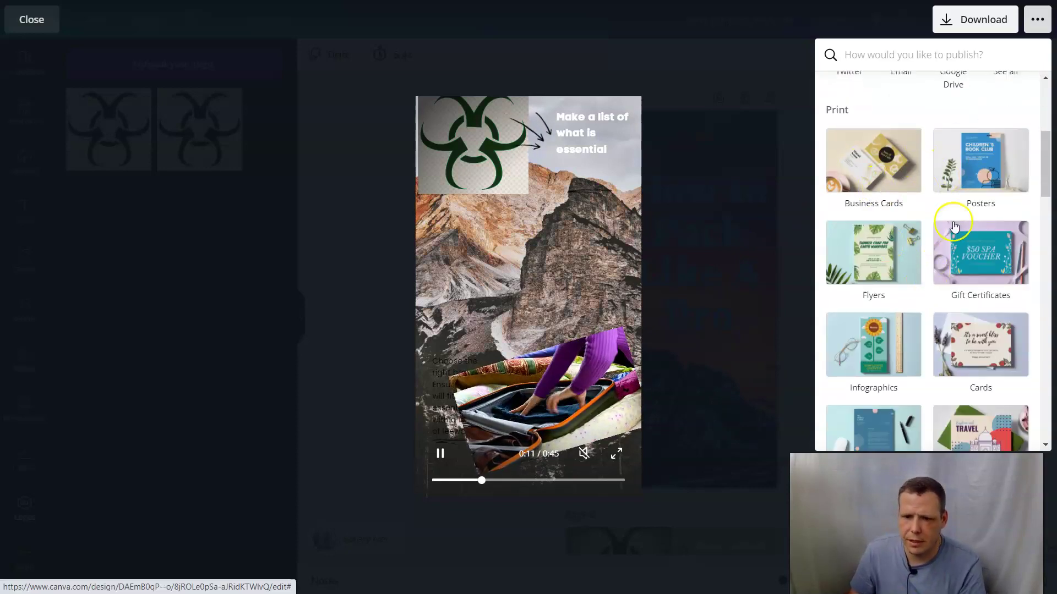
{"action": "scroll", "coordinate": [962, 208], "scroll_direction": "down", "scroll_amount": 1}
{"action": "left_click", "coordinate": [813, 111]}
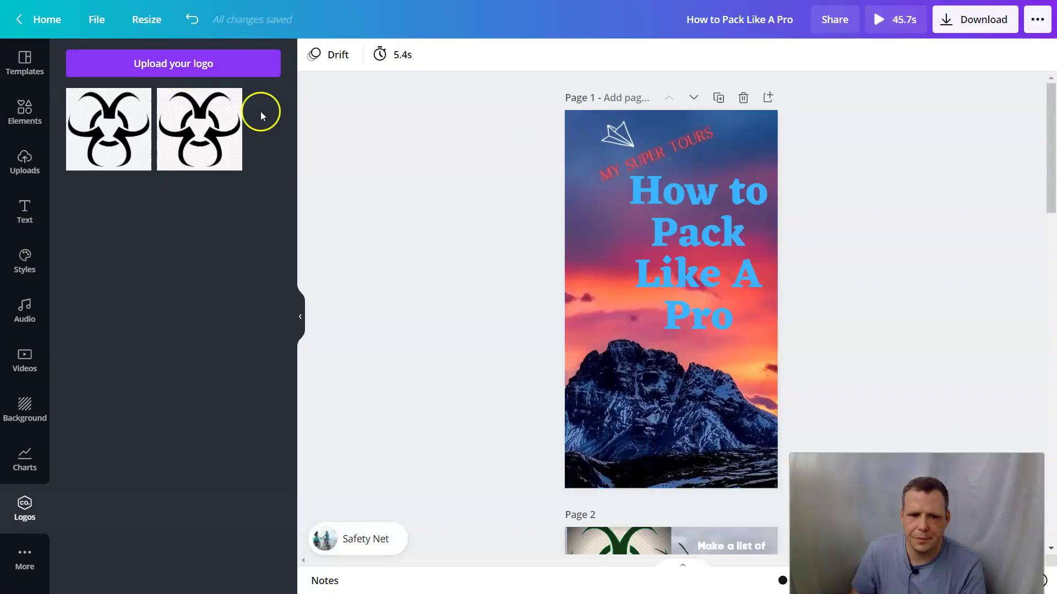
{"action": "scroll", "coordinate": [779, 260], "scroll_direction": "down", "scroll_amount": 6}
{"action": "scroll", "coordinate": [779, 261], "scroll_direction": "down", "scroll_amount": 10}
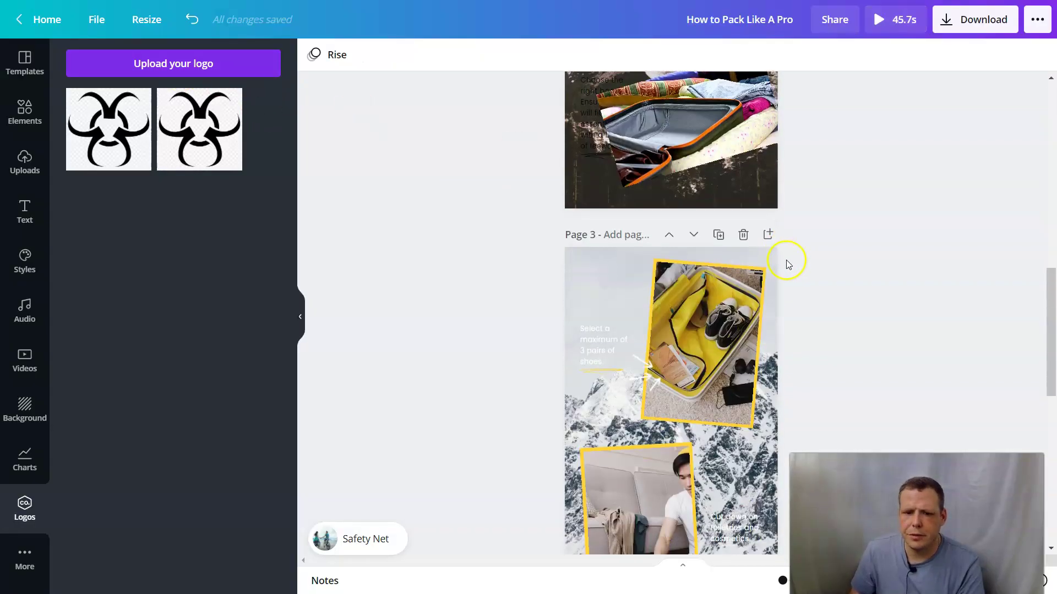
{"action": "scroll", "coordinate": [784, 244], "scroll_direction": "down", "scroll_amount": 4}
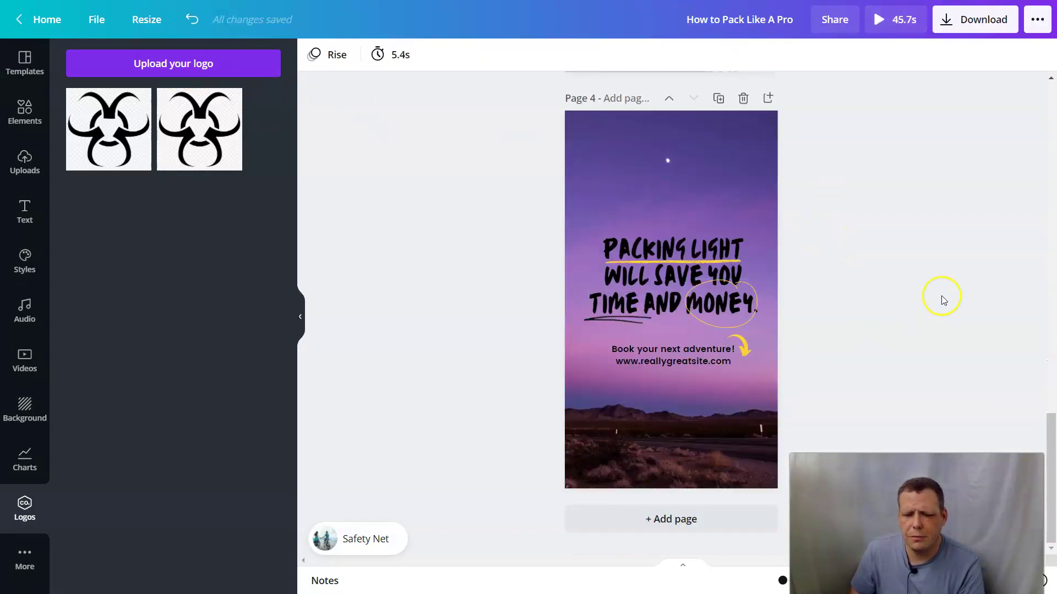
Move the logo on page 2 from the upper corner to the middle of the page.
{"action": "scroll", "coordinate": [844, 208], "scroll_direction": "up", "scroll_amount": 14}
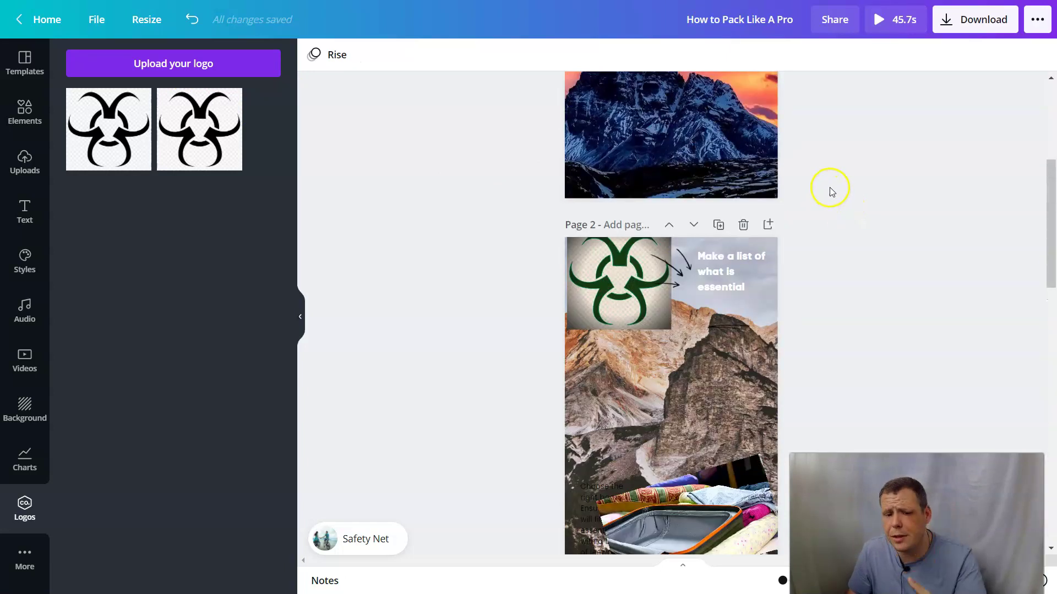
{"action": "scroll", "coordinate": [834, 198], "scroll_direction": "up", "scroll_amount": 3}
{"action": "scroll", "coordinate": [852, 216], "scroll_direction": "down", "scroll_amount": 4}
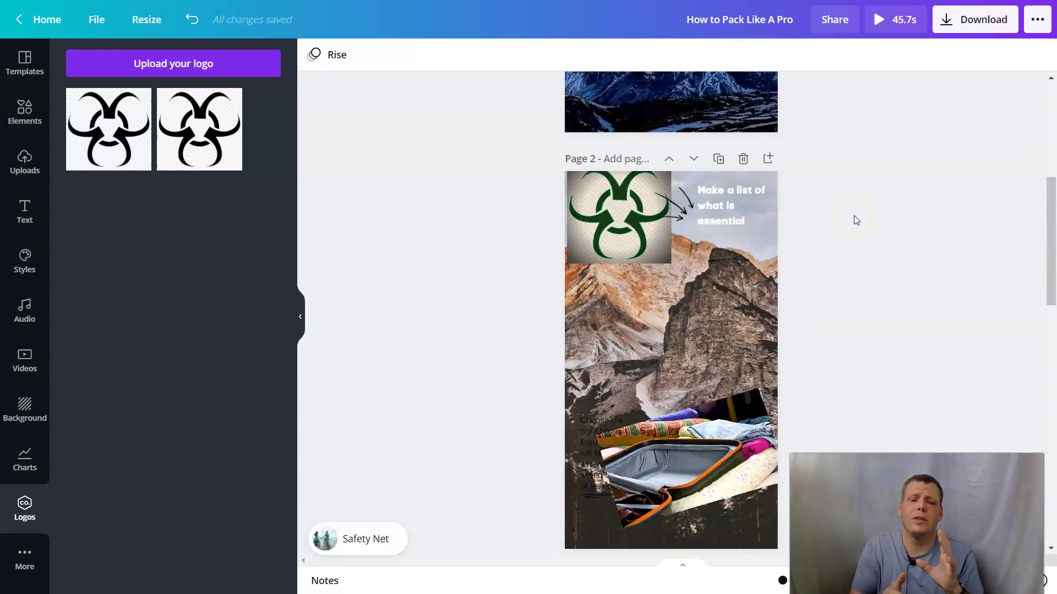
{"action": "left_click", "coordinate": [623, 248]}
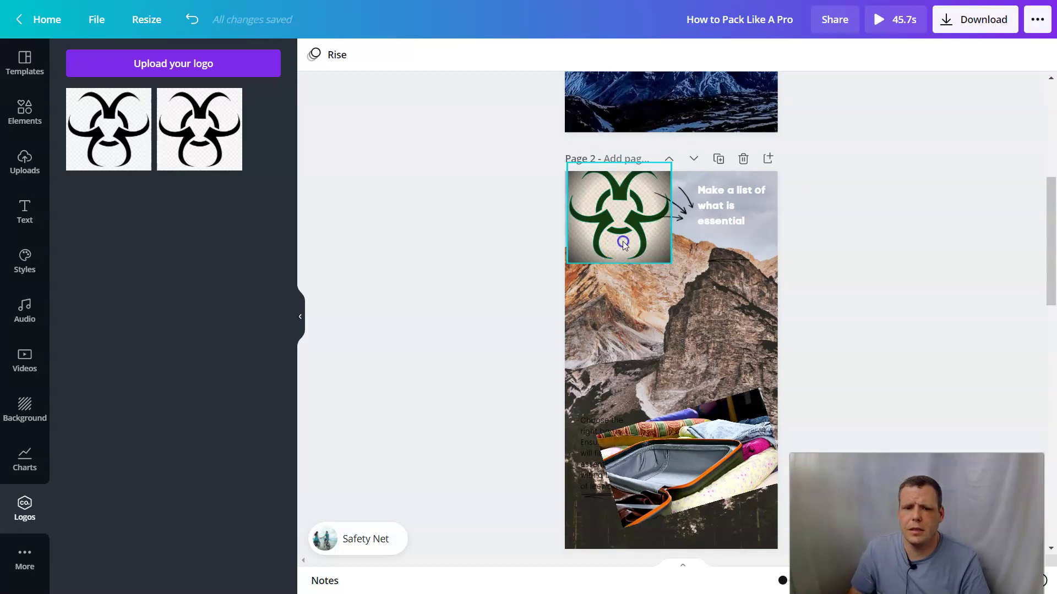
{"action": "left_click_drag", "start_coordinate": [623, 244], "coordinate": [693, 340]}
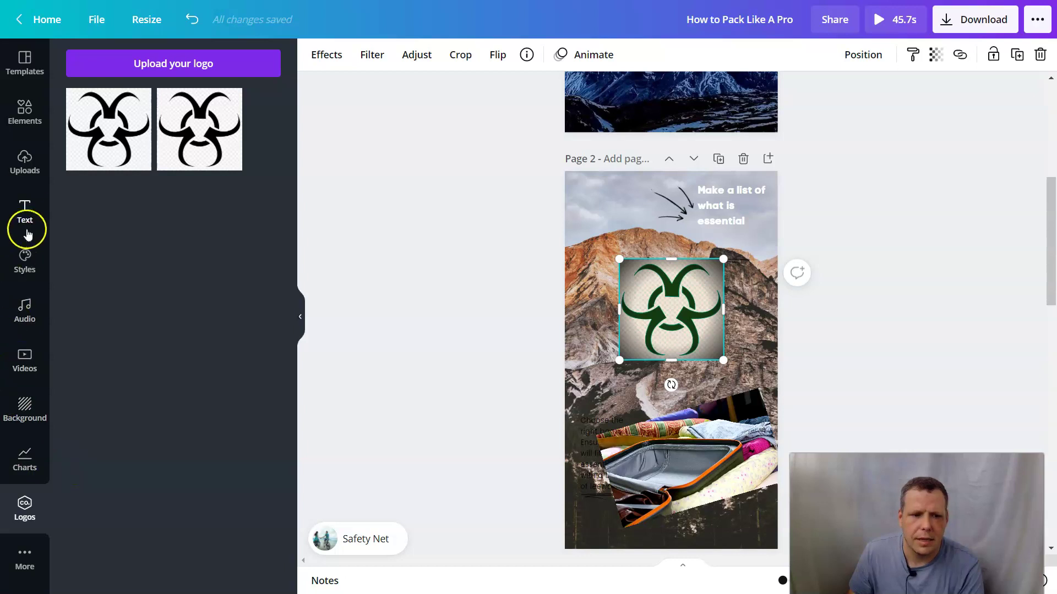
Open the audio library for choosing music and deselect the logo.
{"action": "left_click", "coordinate": [23, 114]}
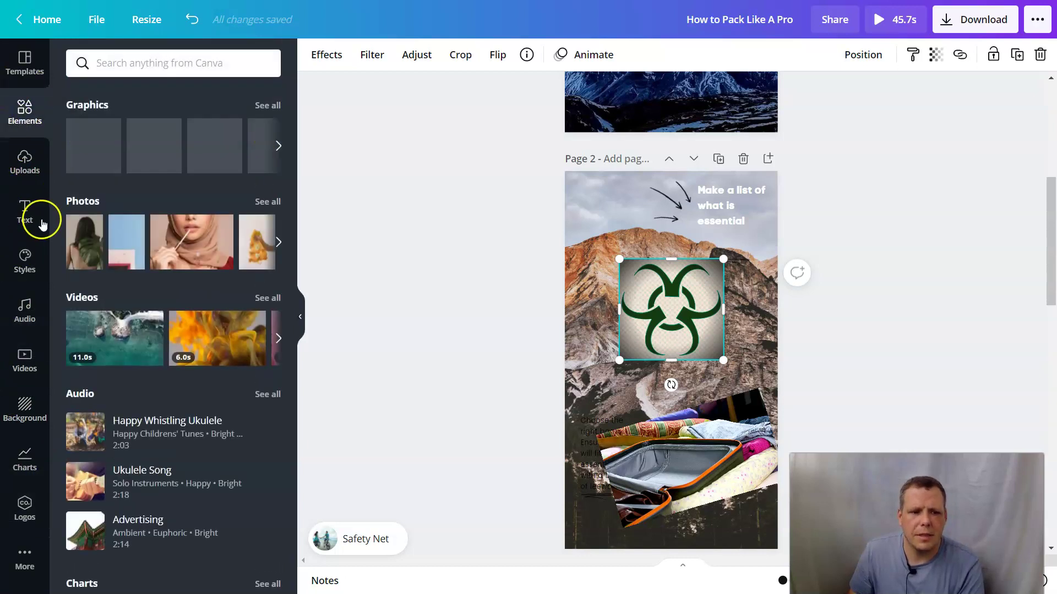
{"action": "left_click", "coordinate": [29, 308]}
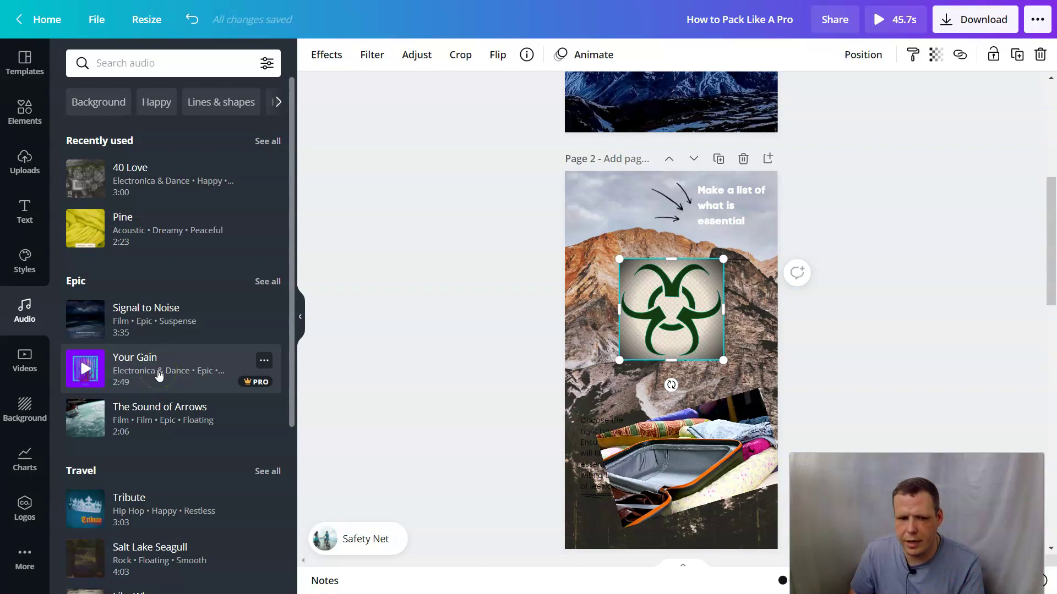
{"action": "right_click", "coordinate": [377, 544]}
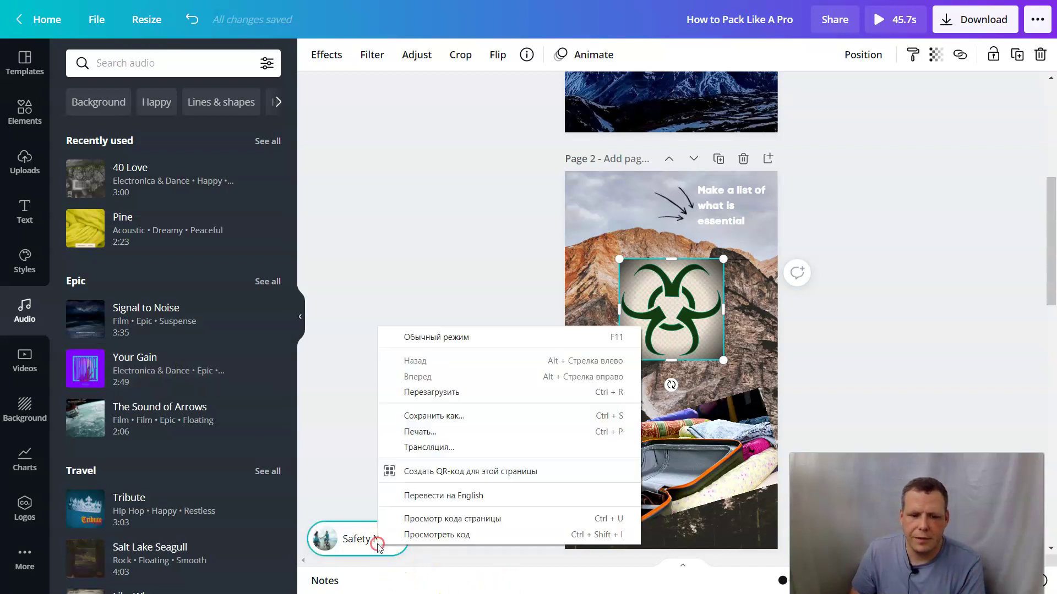
{"action": "left_click", "coordinate": [373, 405]}
{"action": "left_click", "coordinate": [373, 406]}
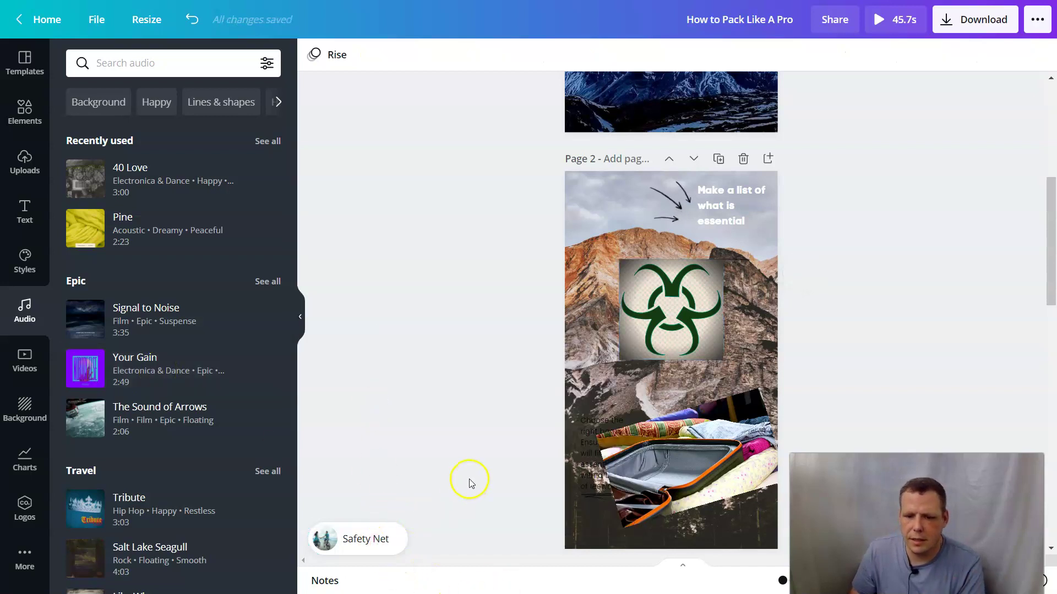
Try Tribute, Signal to Noise, Your Gain and Pine in turn as the story's soundtrack.
{"action": "scroll", "coordinate": [386, 516], "scroll_direction": "down", "scroll_amount": 1}
{"action": "left_click", "coordinate": [167, 511]}
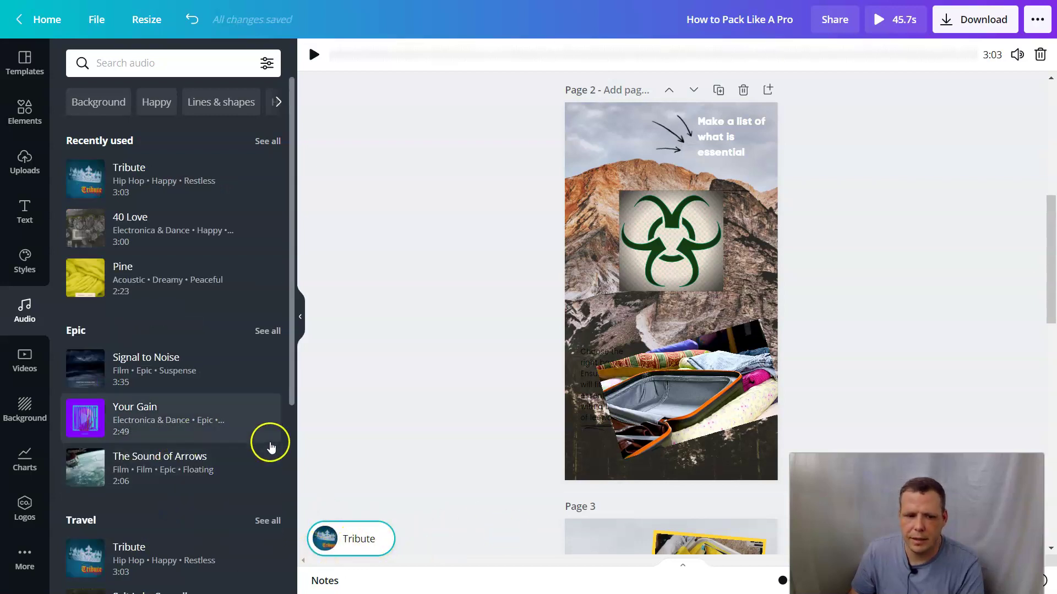
{"action": "left_click", "coordinate": [182, 372]}
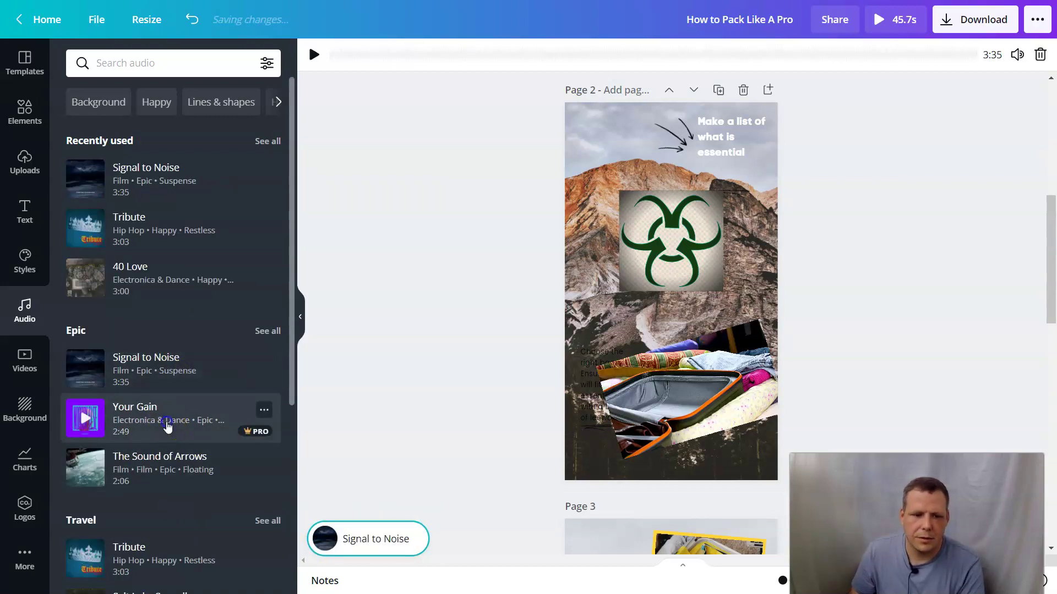
{"action": "left_click", "coordinate": [236, 424]}
{"action": "scroll", "coordinate": [121, 511], "scroll_direction": "down", "scroll_amount": 5}
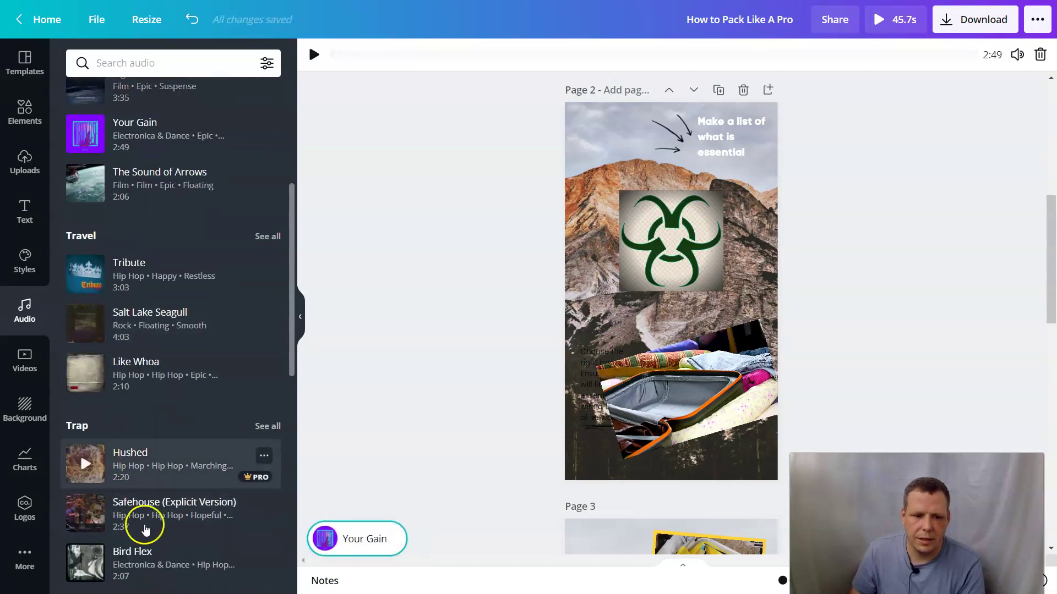
{"action": "scroll", "coordinate": [141, 524], "scroll_direction": "down", "scroll_amount": 1}
{"action": "left_click_drag", "start_coordinate": [177, 441], "coordinate": [689, 413]}
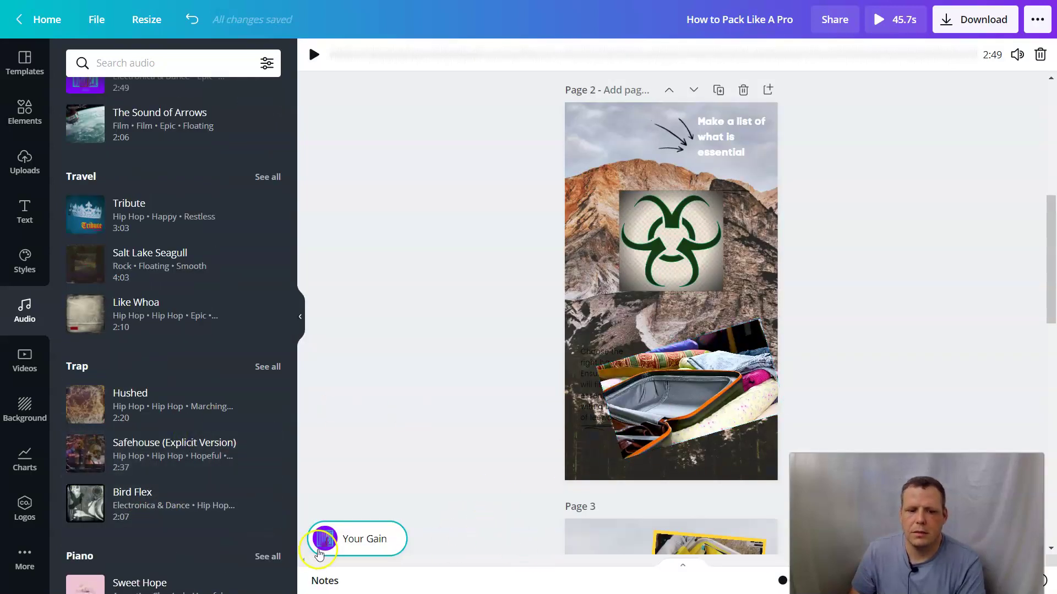
{"action": "scroll", "coordinate": [165, 457], "scroll_direction": "down", "scroll_amount": 2}
{"action": "left_click", "coordinate": [166, 497]}
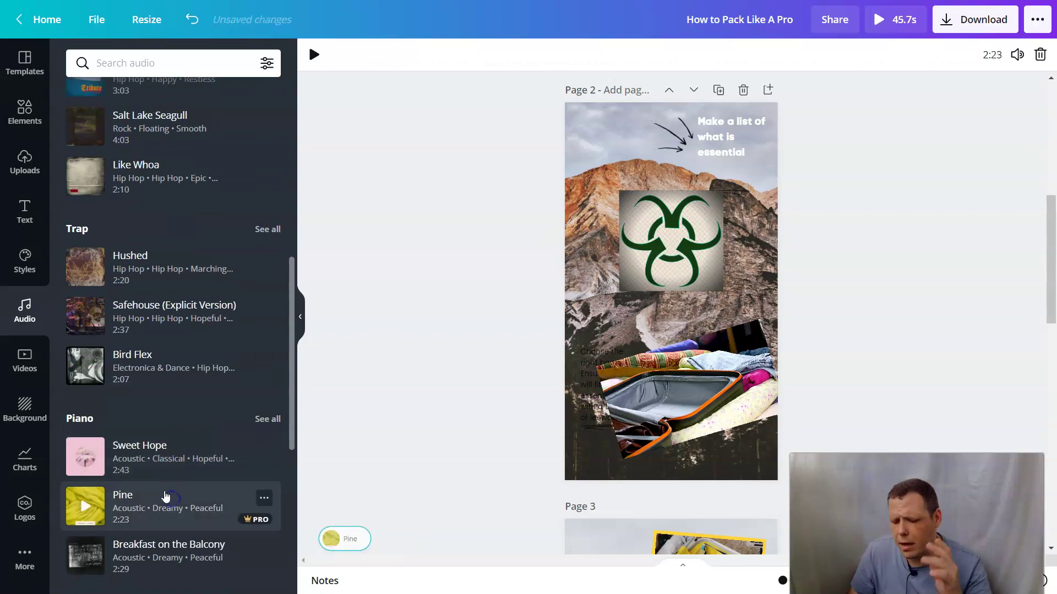
Set Breakfast on the Balcony as the story's soundtrack and look over pages 1 and 2.
{"action": "scroll", "coordinate": [165, 473], "scroll_direction": "down", "scroll_amount": 2}
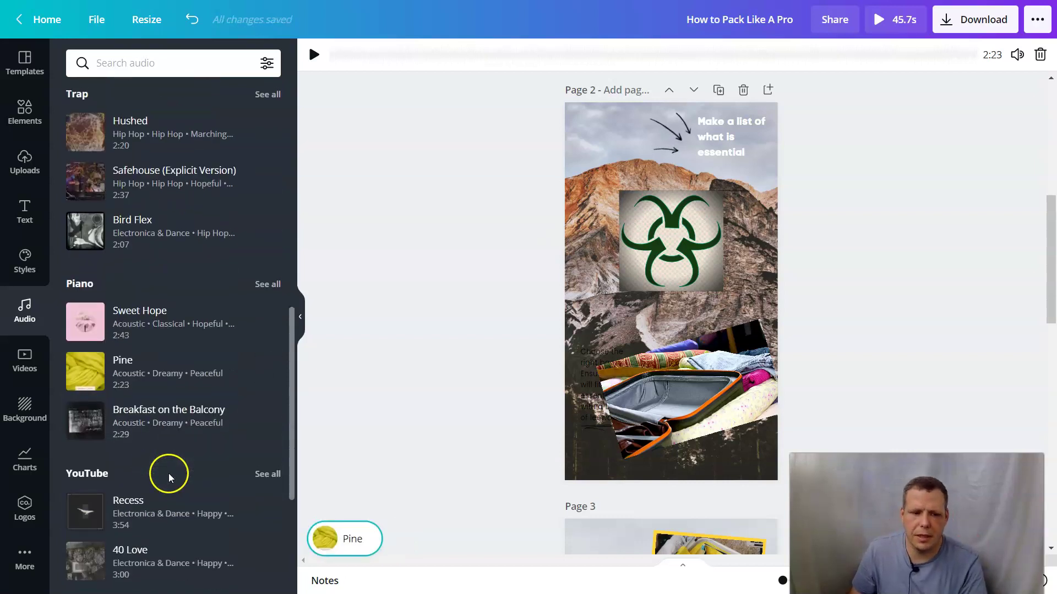
{"action": "left_click", "coordinate": [144, 428]}
{"action": "left_click", "coordinate": [758, 386]}
{"action": "scroll", "coordinate": [758, 386], "scroll_direction": "up", "scroll_amount": 2}
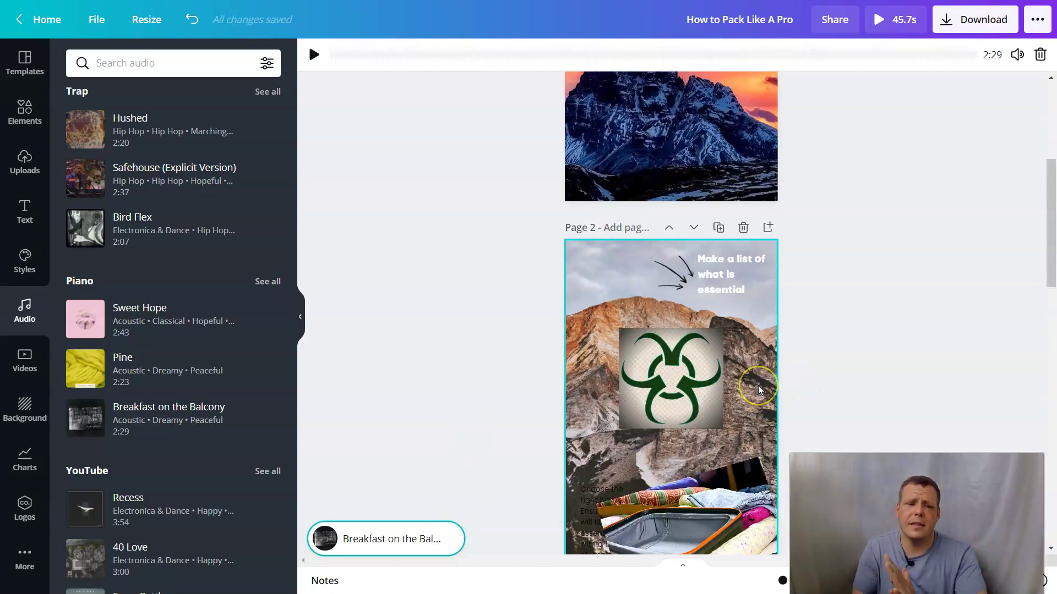
{"action": "scroll", "coordinate": [909, 323], "scroll_direction": "up", "scroll_amount": 5}
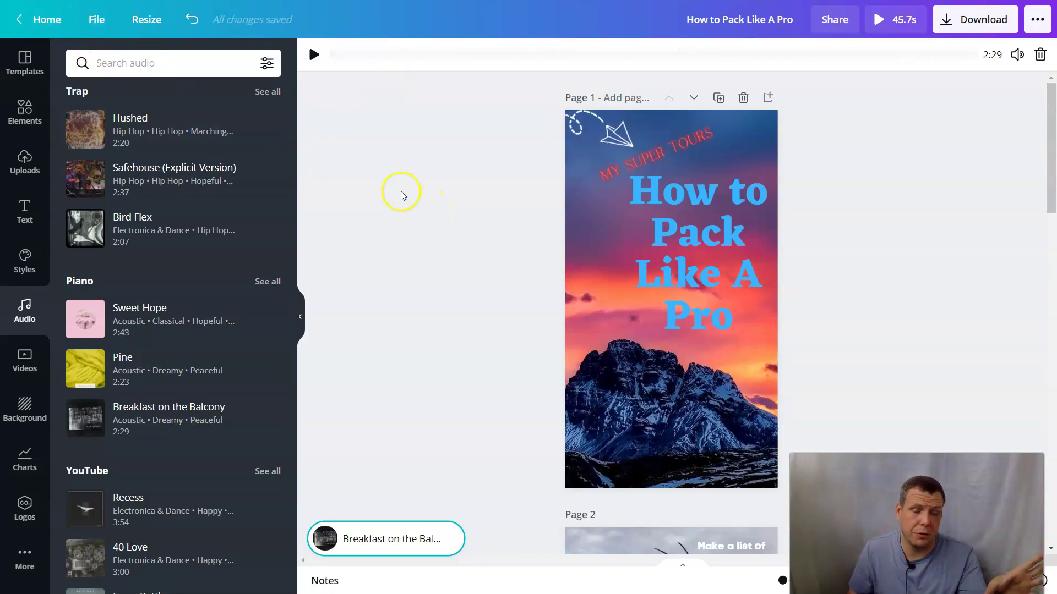
{"action": "scroll", "coordinate": [918, 288], "scroll_direction": "down", "scroll_amount": 10}
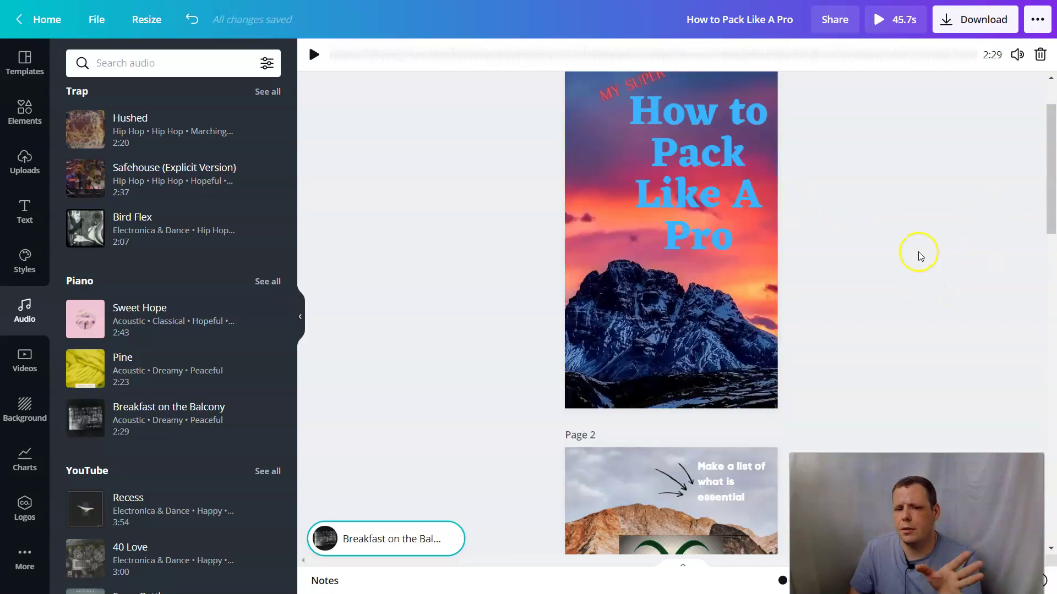
{"action": "scroll", "coordinate": [911, 243], "scroll_direction": "up", "scroll_amount": 10}
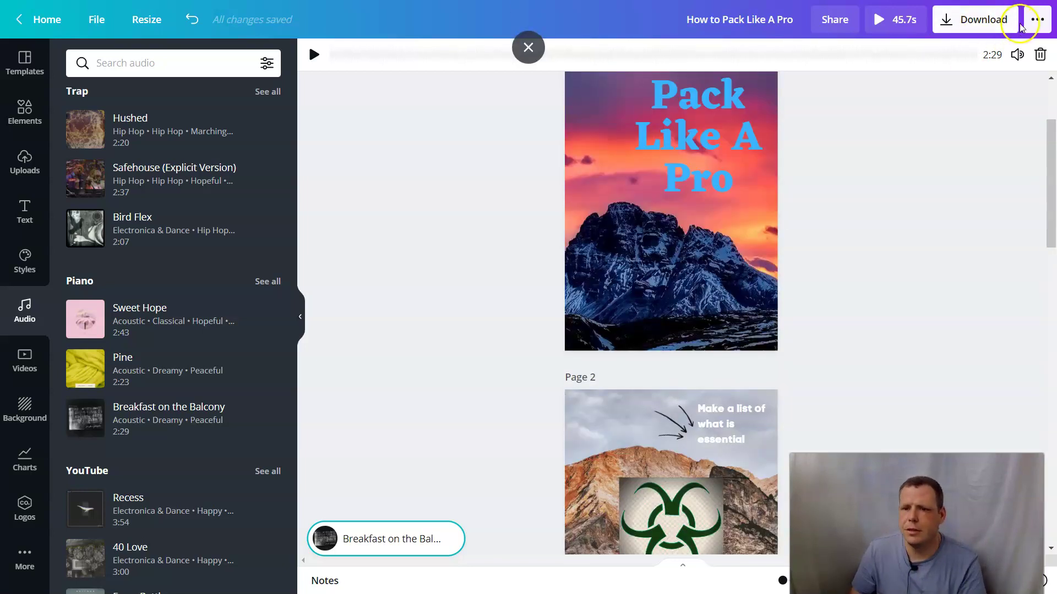
Set up an MP4 Video download of pages 1–2 with the download settings saved, and close it without downloading.
{"action": "left_click", "coordinate": [970, 23]}
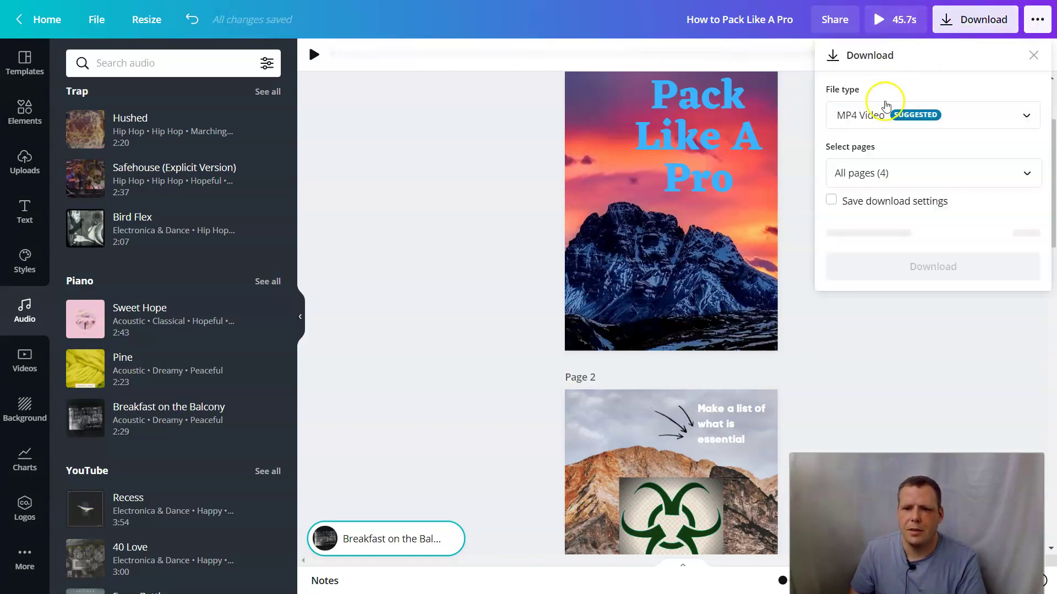
{"action": "left_click", "coordinate": [943, 116]}
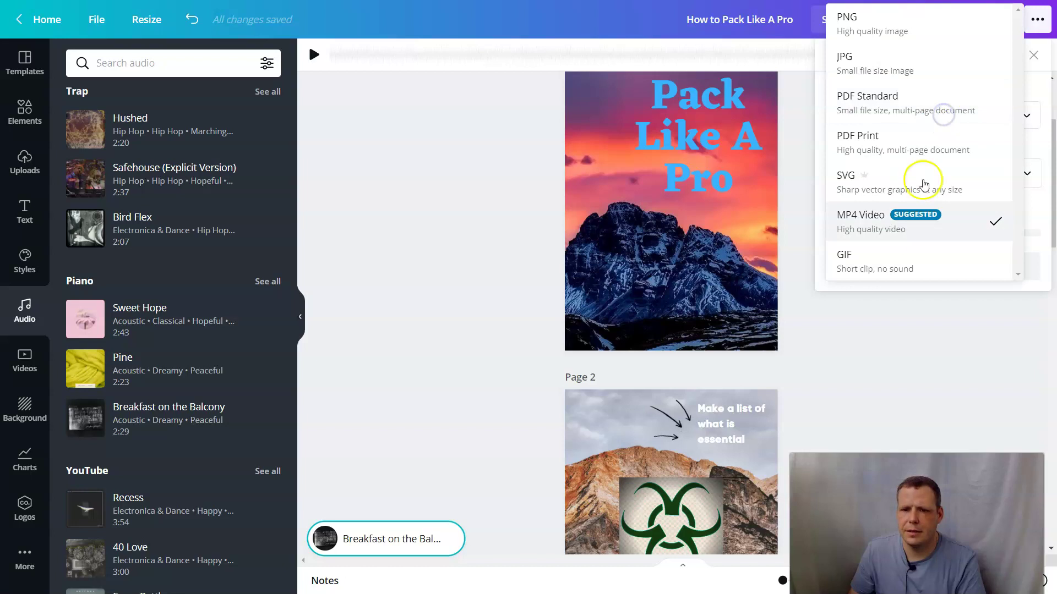
{"action": "left_click", "coordinate": [861, 217]}
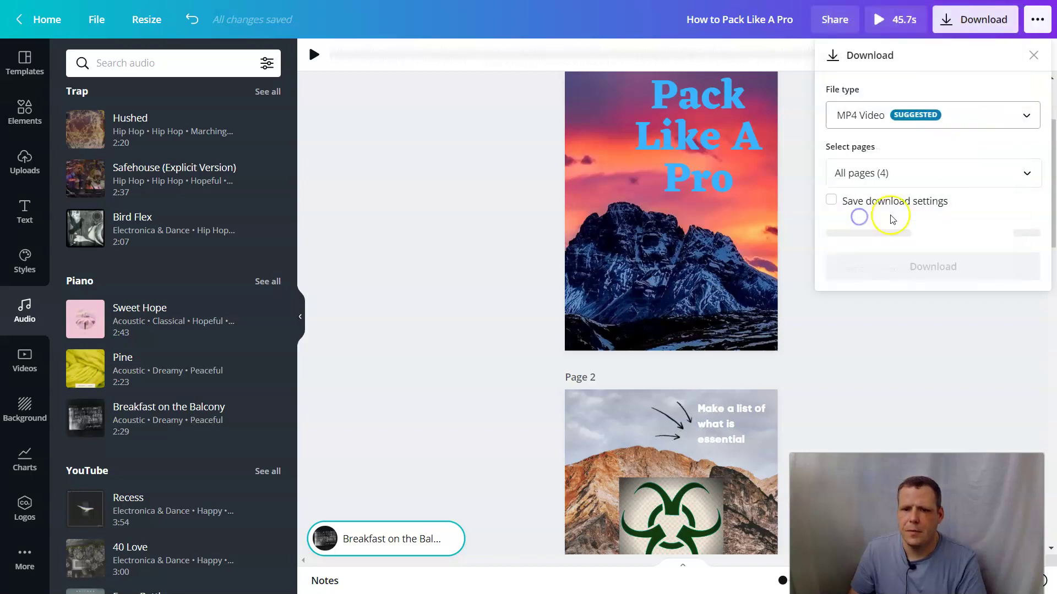
{"action": "left_click", "coordinate": [891, 178]}
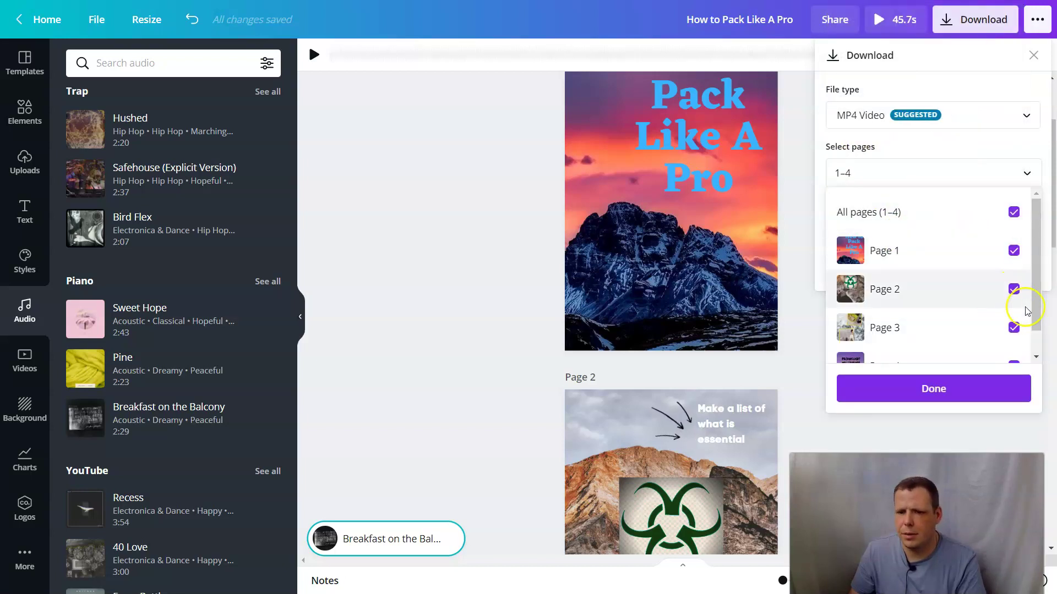
{"action": "scroll", "coordinate": [1013, 339], "scroll_direction": "down", "scroll_amount": 1}
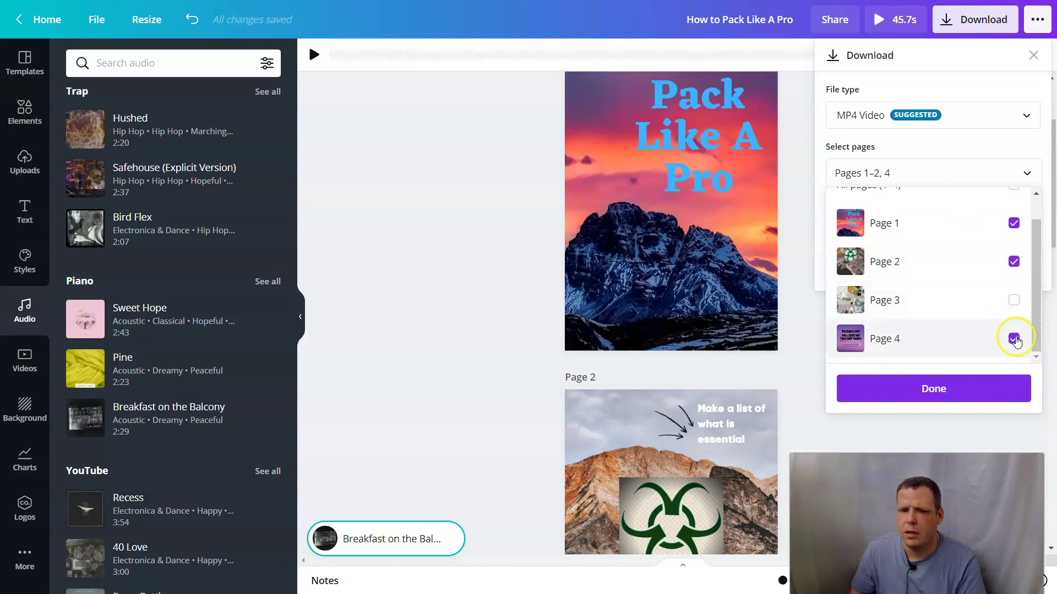
{"action": "left_click", "coordinate": [1014, 338]}
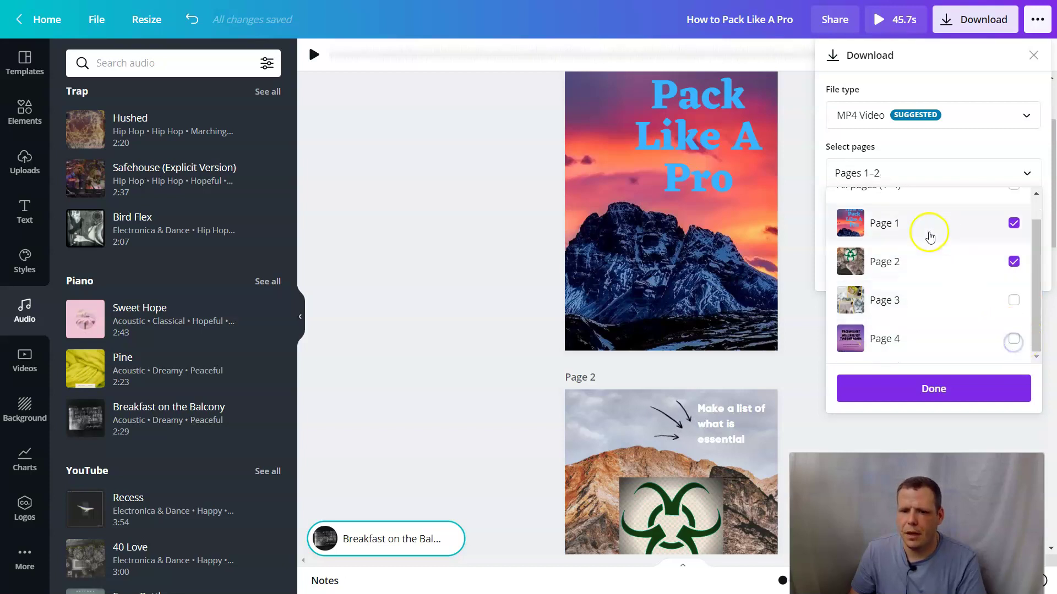
{"action": "scroll", "coordinate": [927, 232], "scroll_direction": "up", "scroll_amount": 1}
{"action": "left_click", "coordinate": [942, 390]}
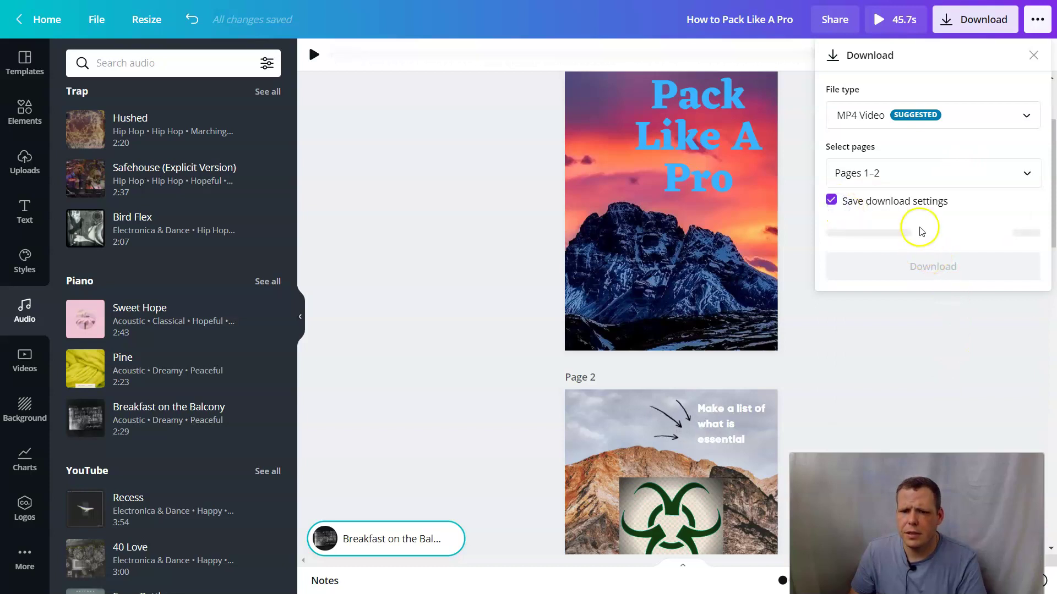
{"action": "left_click", "coordinate": [1034, 57]}
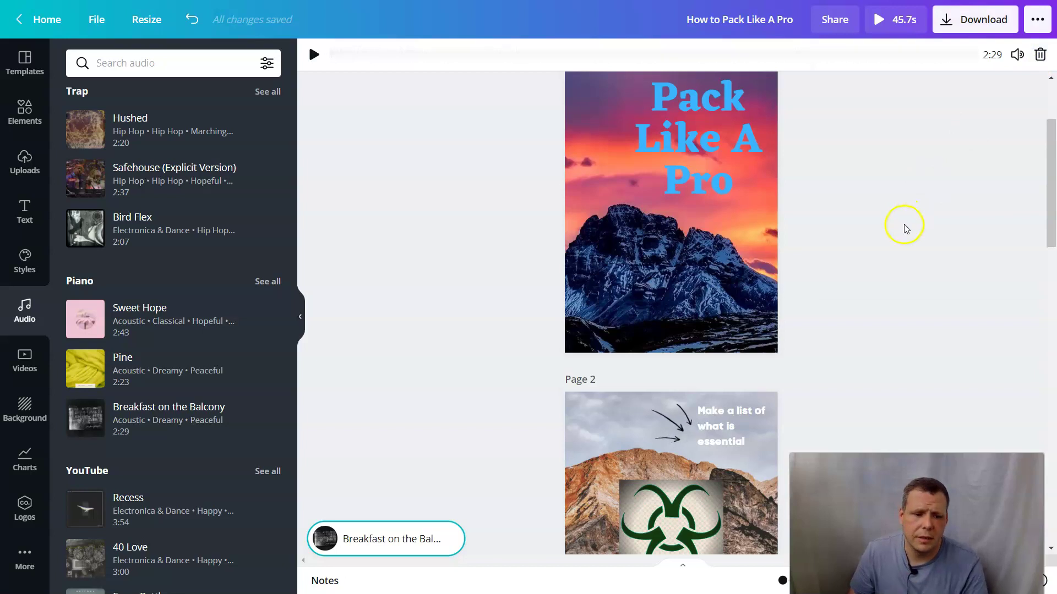
{"action": "scroll", "coordinate": [906, 229], "scroll_direction": "up", "scroll_amount": 3}
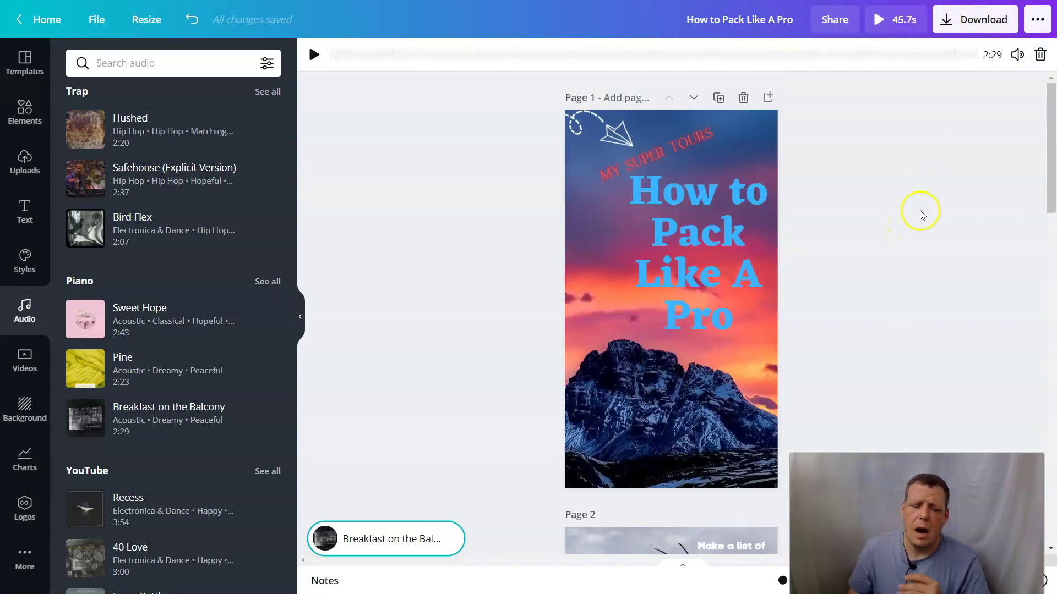